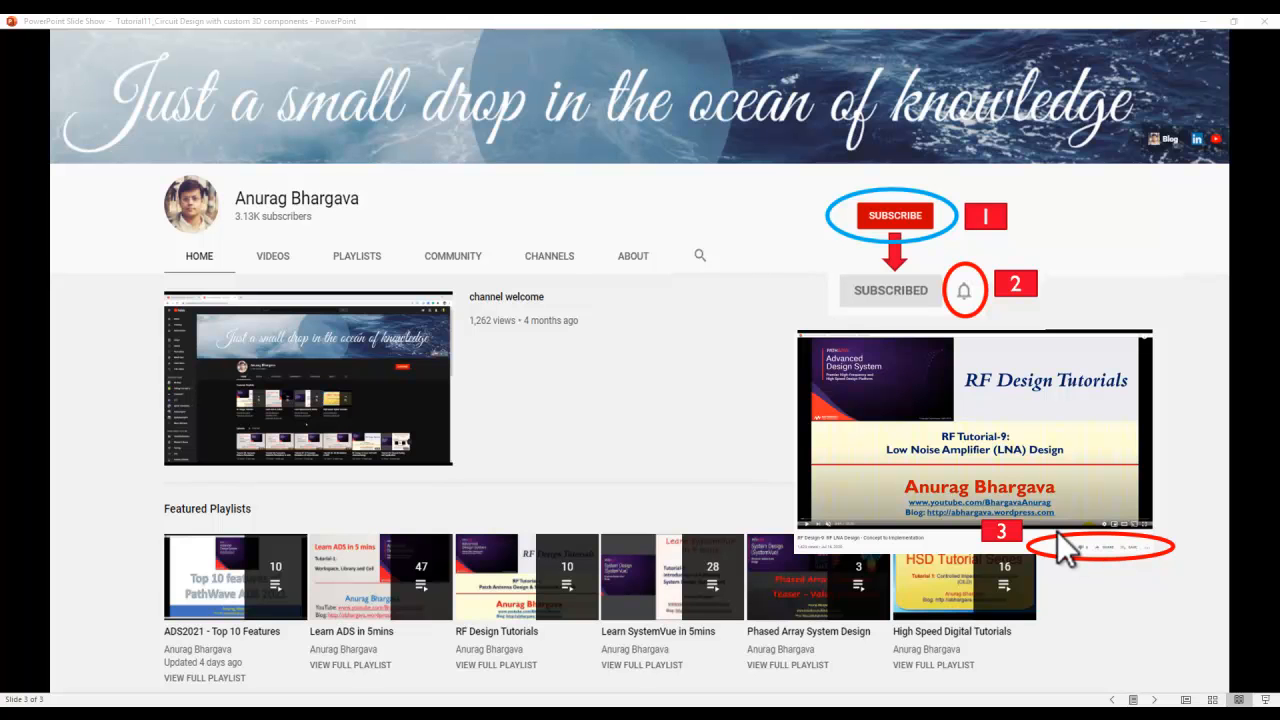
- Return to the Agenda slide and switch to the Advanced Design System main window
key("Left")
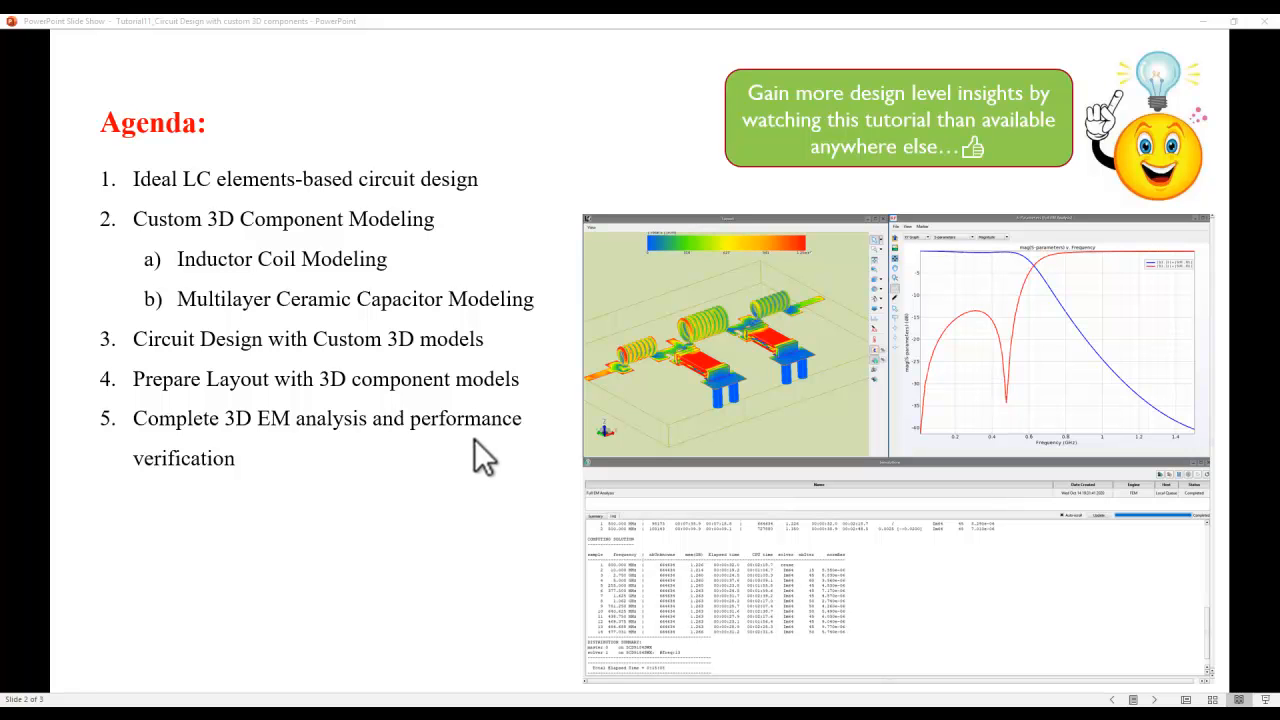
mouse_move(565, 705)
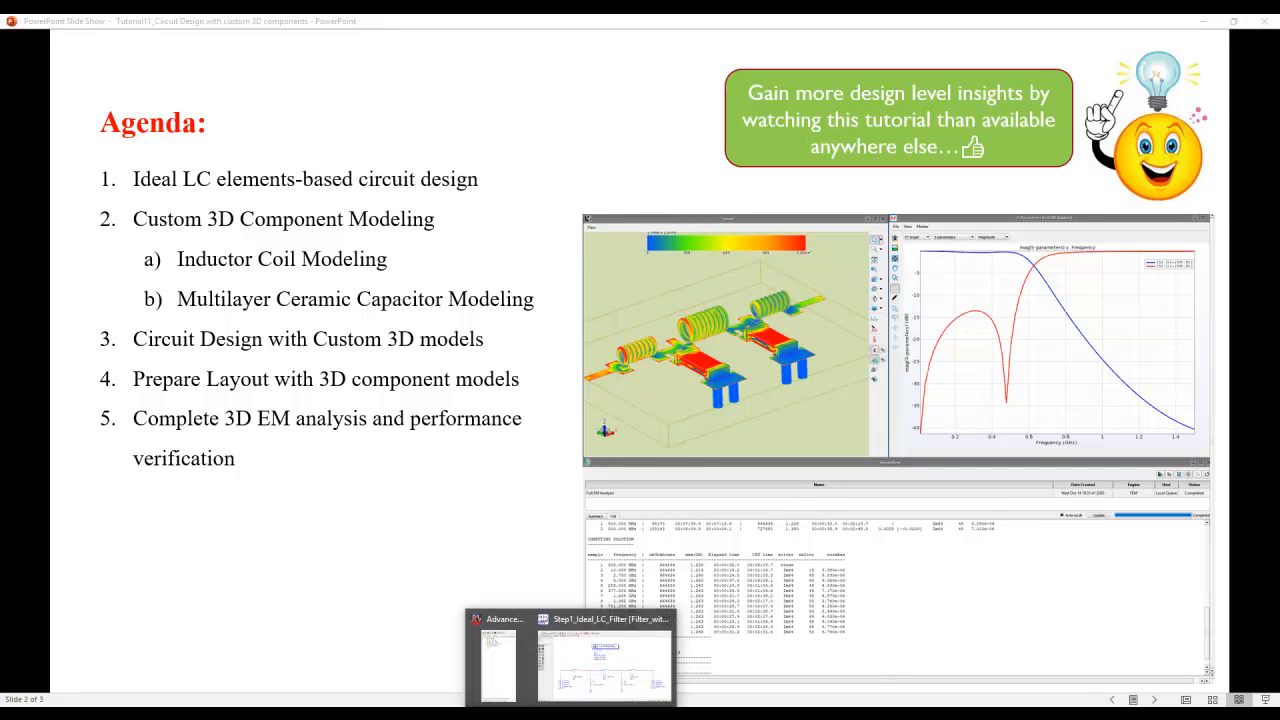
left_click(494, 672)
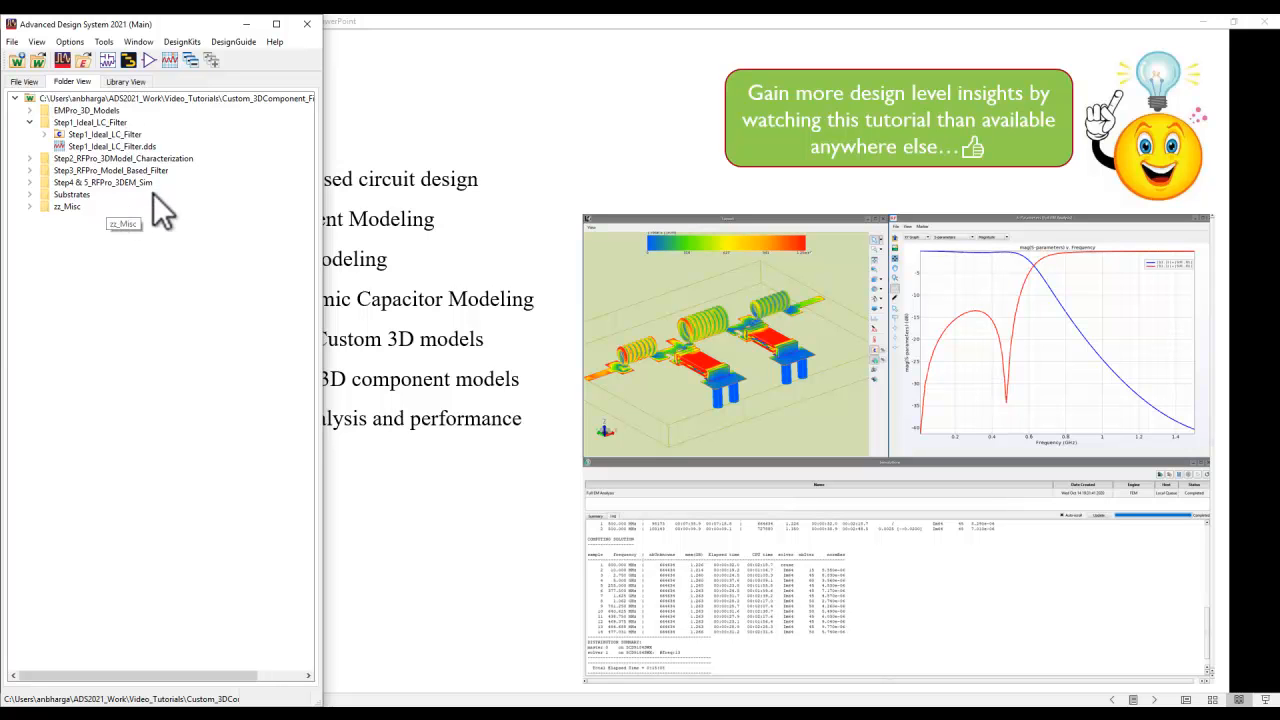
- Open the Step1_Ideal_LC_Filter schematic and examine its simulated S(2,1) and S(1,1) plots, closing the data display when finished
double_click(52, 135)
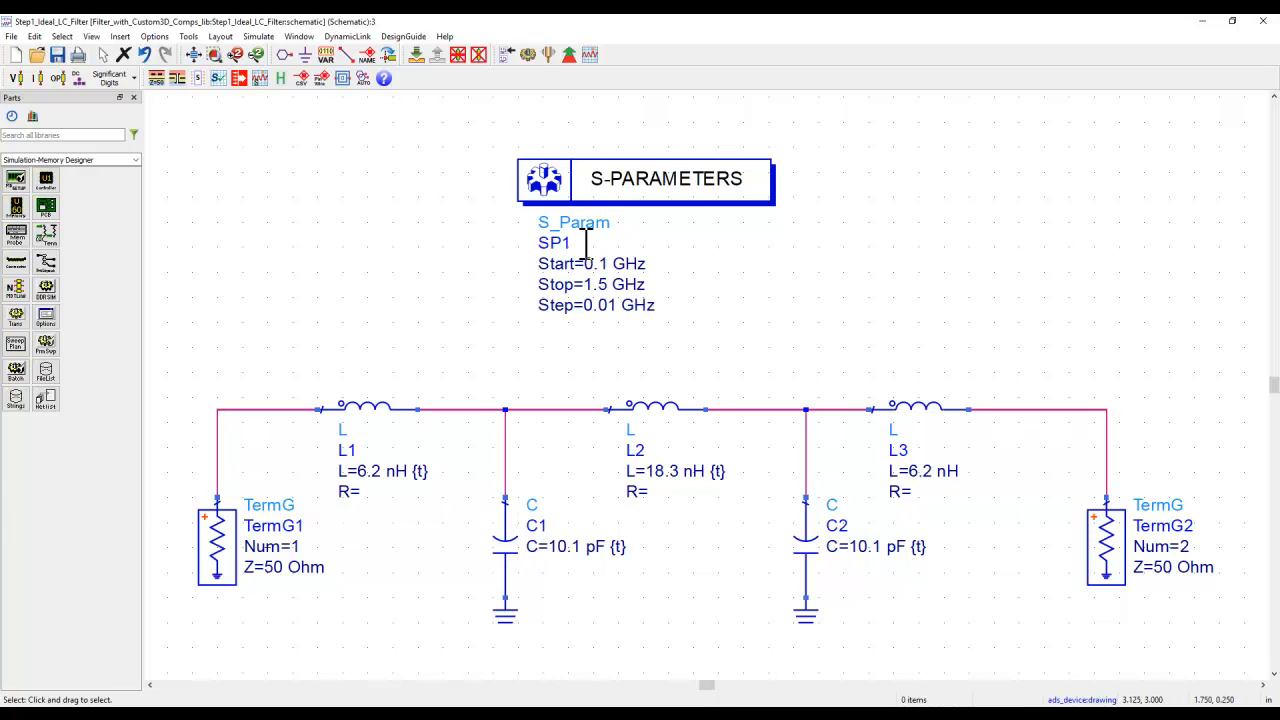
left_click(525, 56)
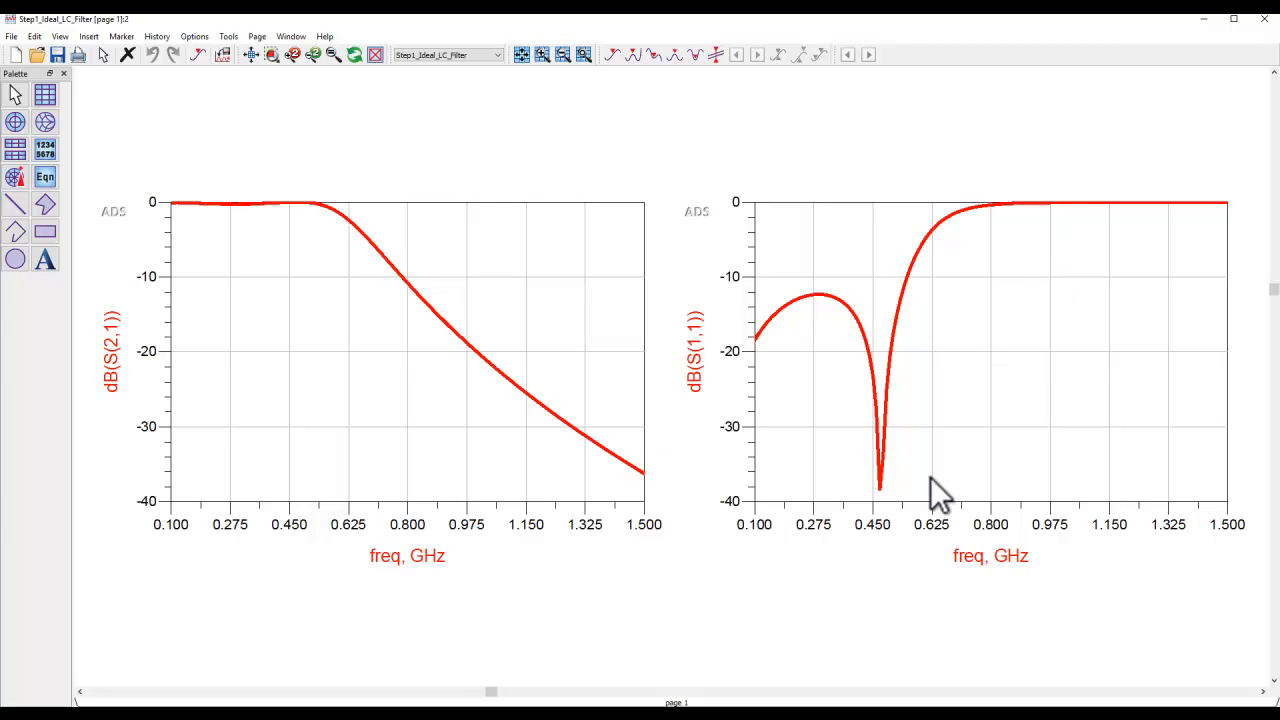
left_click(1264, 18)
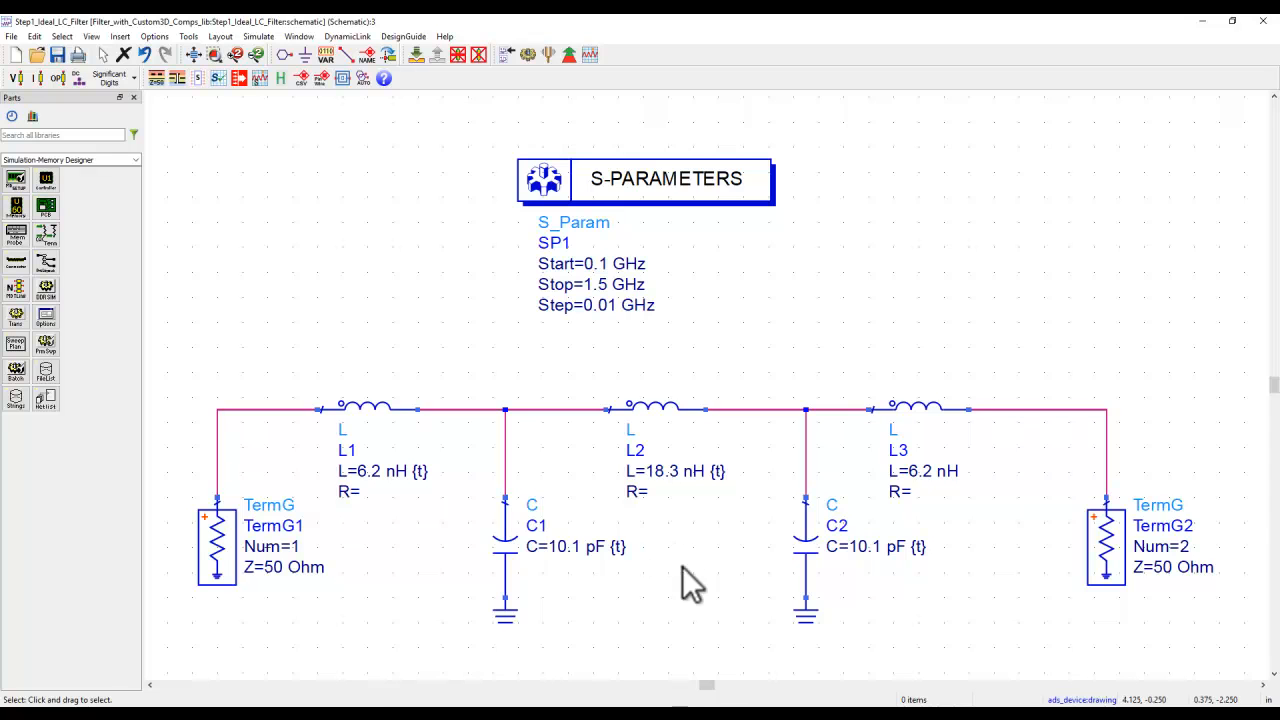
- Switch to the RFPro full layout and inspect the 3D coils and multilayer capacitors from several angles
left_click(620, 714)
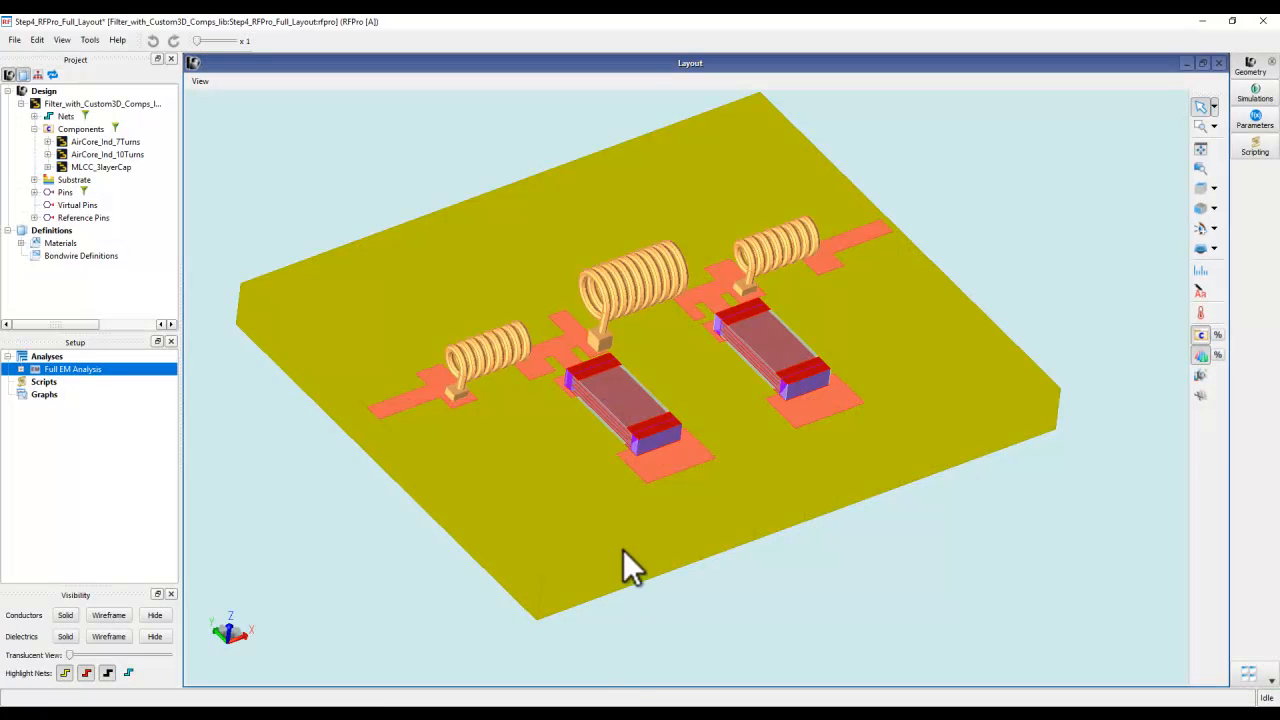
middle_click_drag(710, 479, 681, 457)
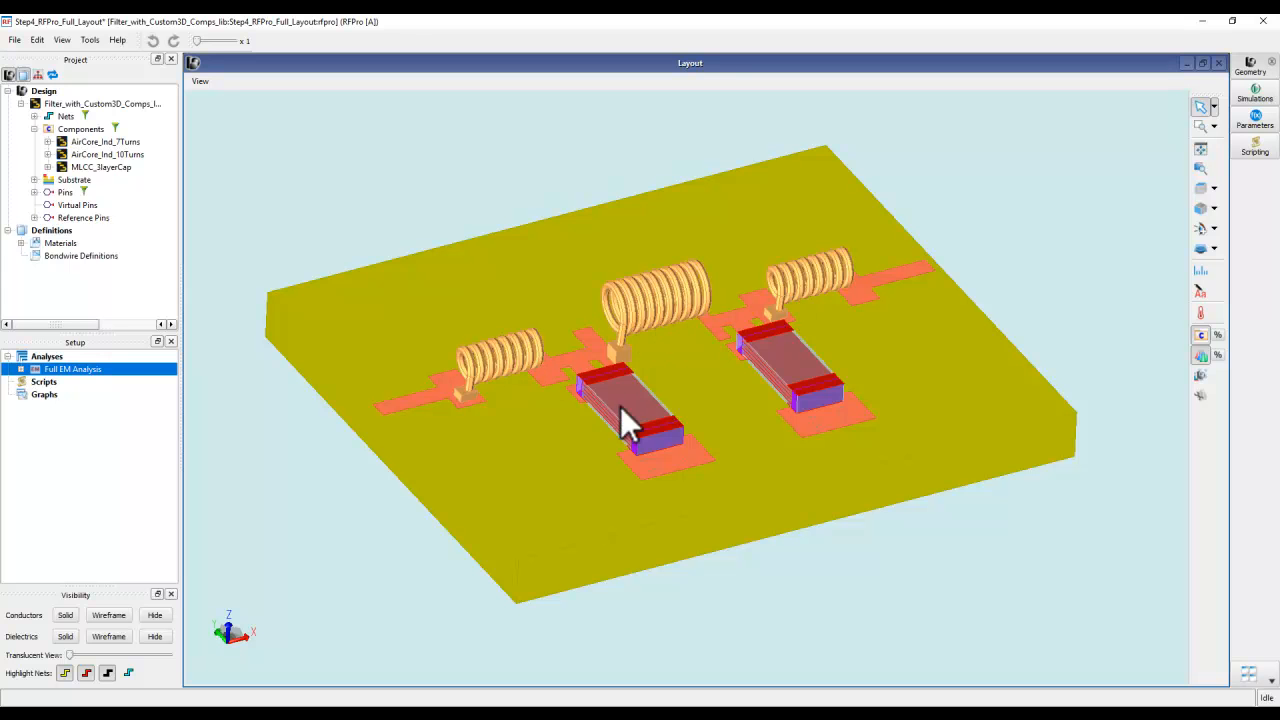
middle_click_drag(711, 497, 818, 465)
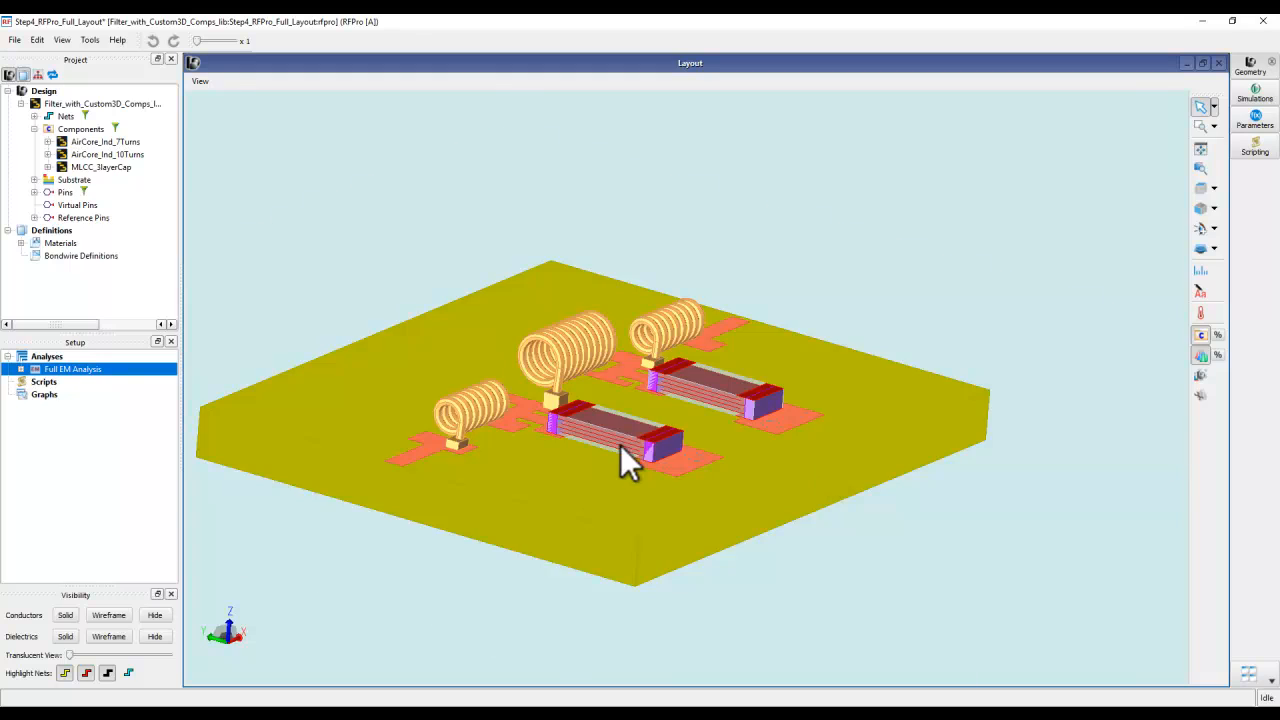
scroll(612, 439, "up", 5)
middle_click_drag(612, 439, 626, 382)
middle_click_drag(593, 440, 626, 452)
scroll(542, 432, "down", 5)
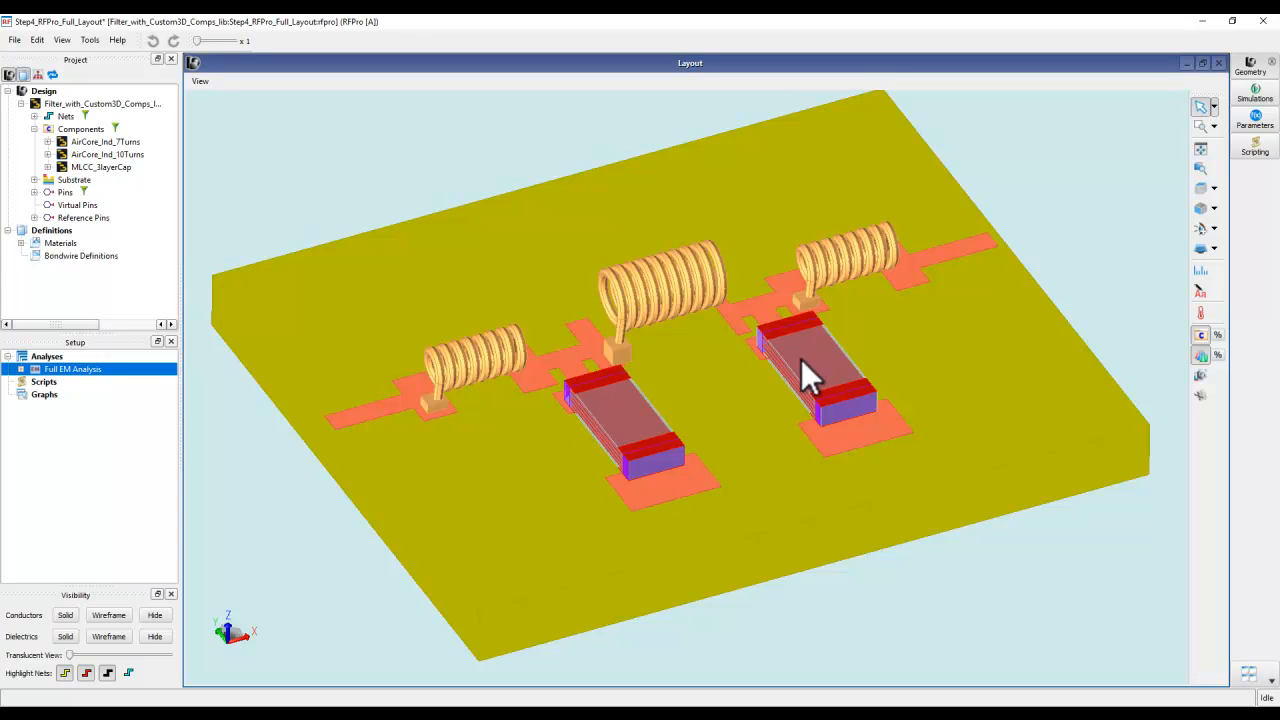
- Show the S-parameter results of the Full EM Analysis in an enlarged plot, and close the RFPro window after viewing
right_click(104, 368)
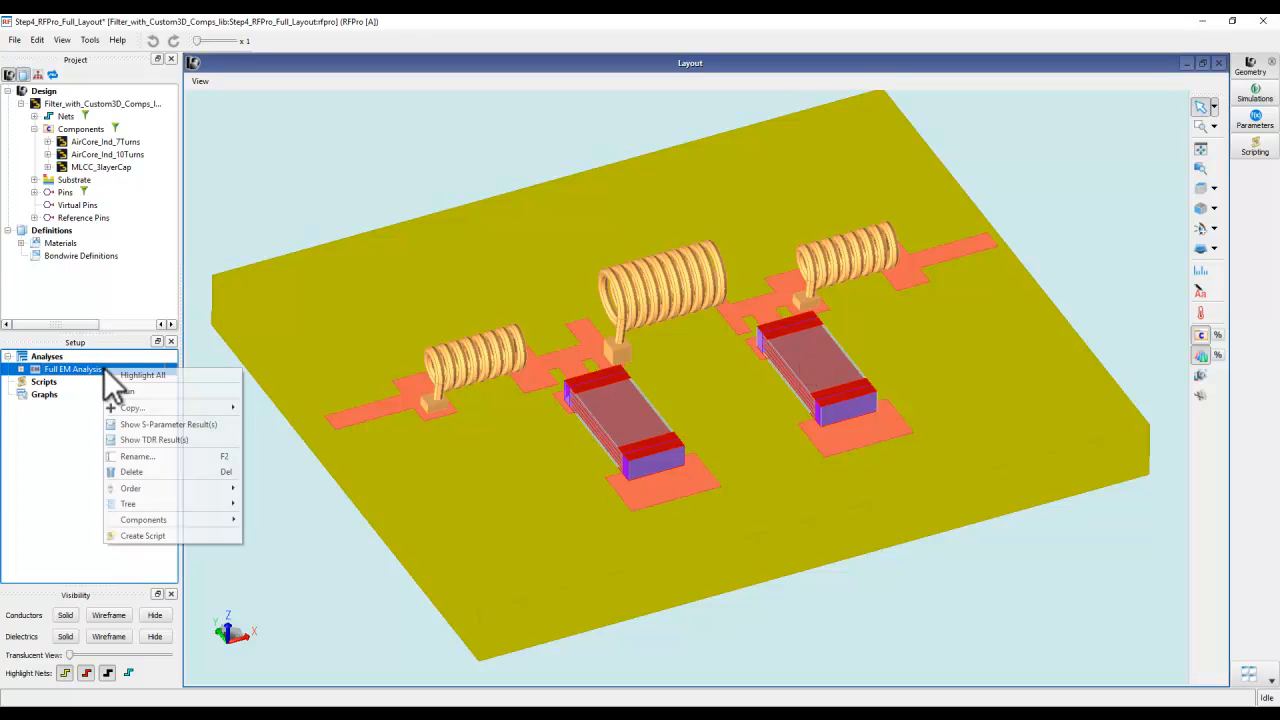
left_click(144, 420)
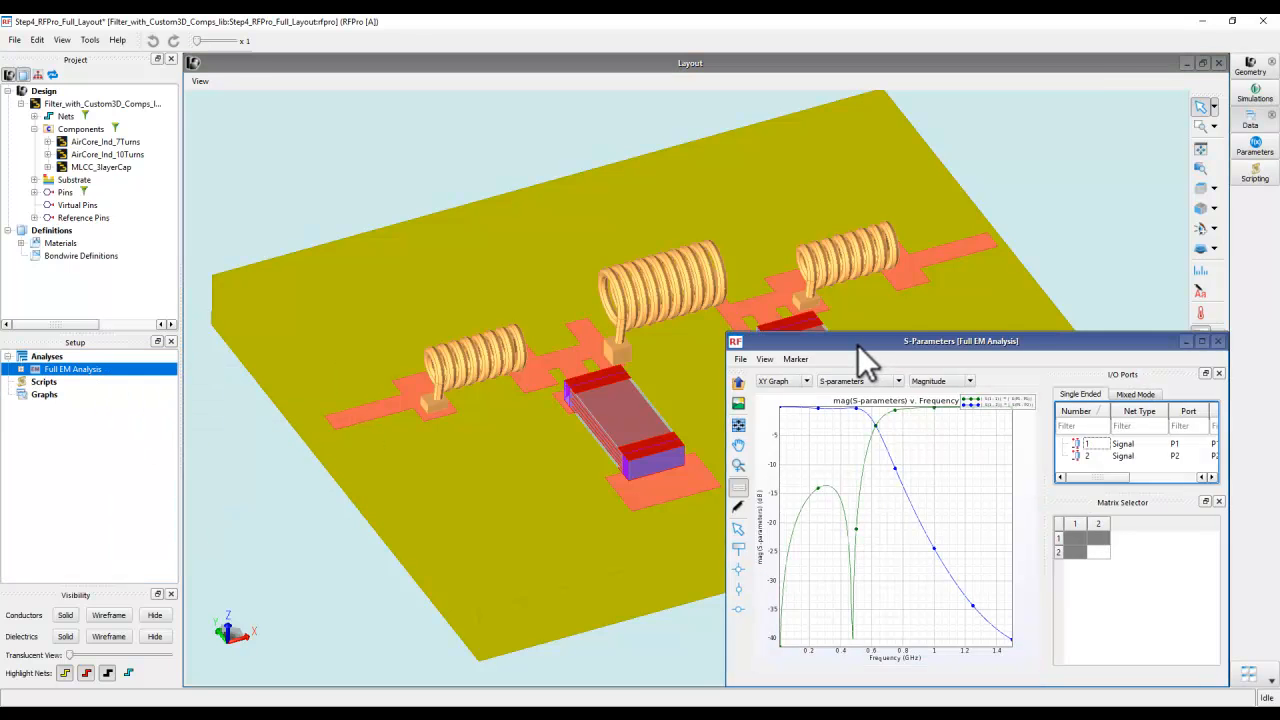
double_click(858, 340)
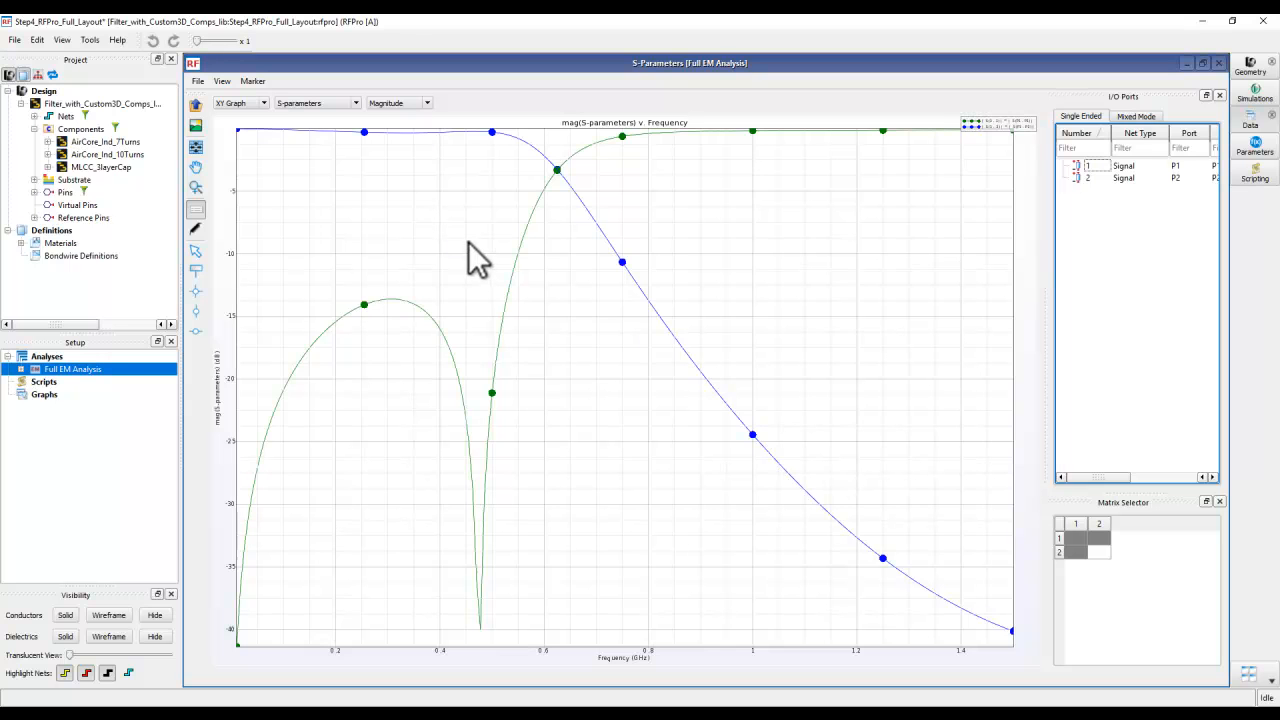
left_click(1259, 21)
left_click(584, 383)
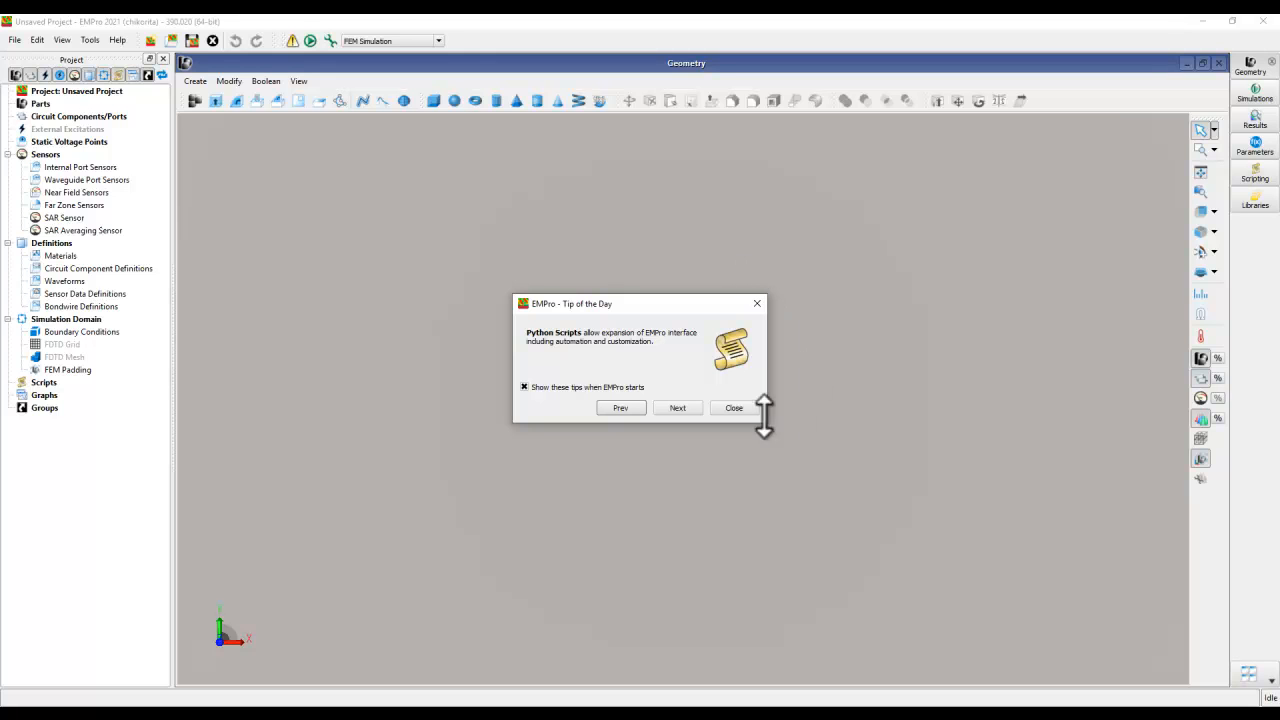
- Dismiss the EMPro startup tip and review the file formats supported for CAD import without importing anything
left_click(734, 408)
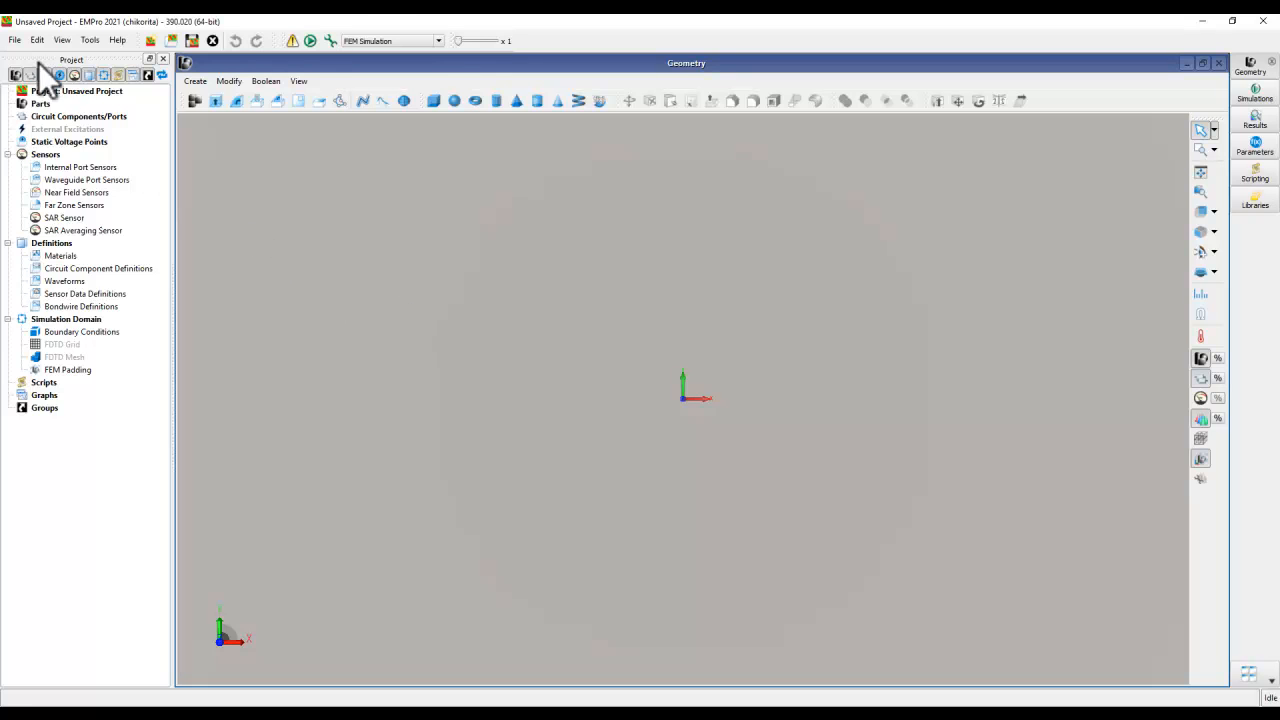
left_click(15, 40)
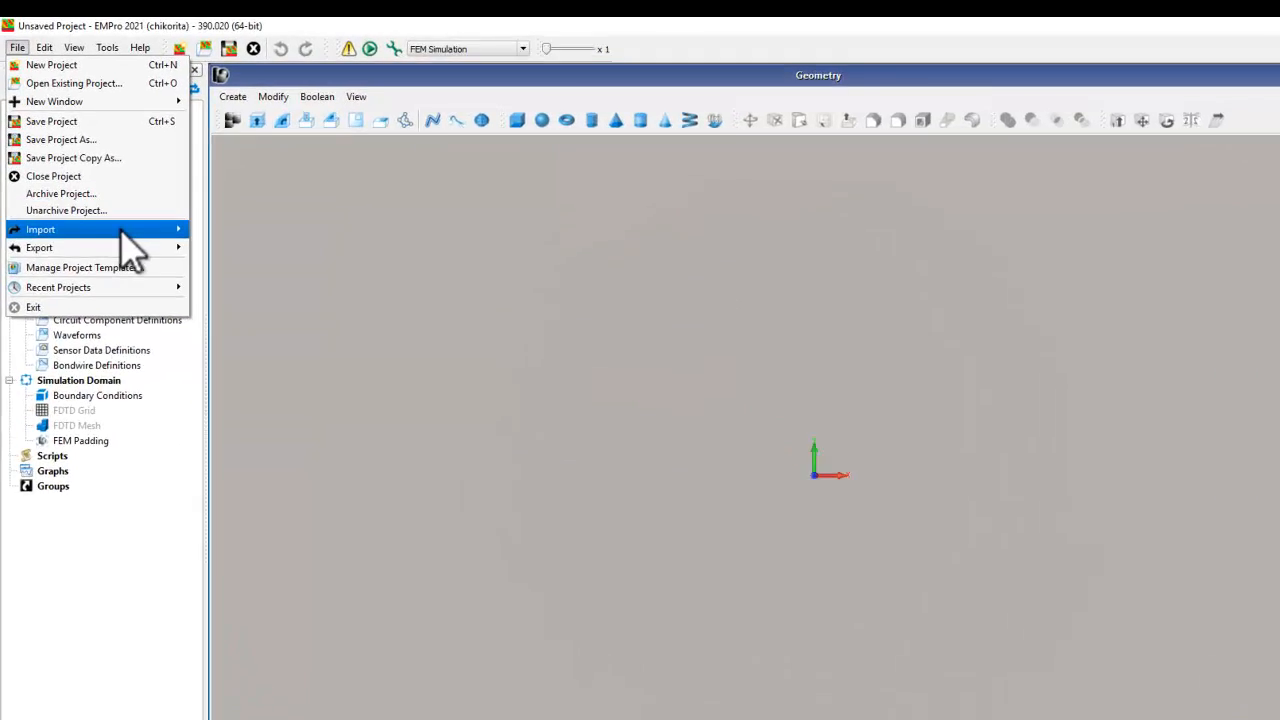
mouse_move(121, 229)
left_click(235, 230)
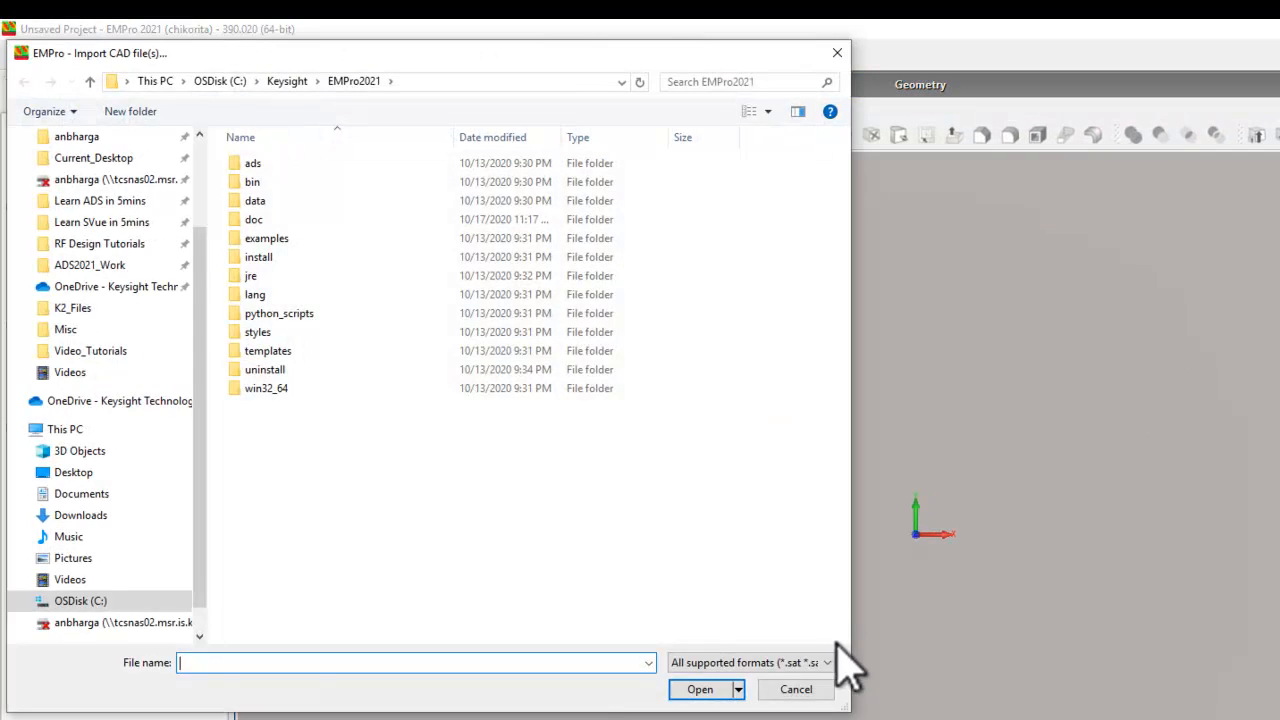
left_click(828, 662)
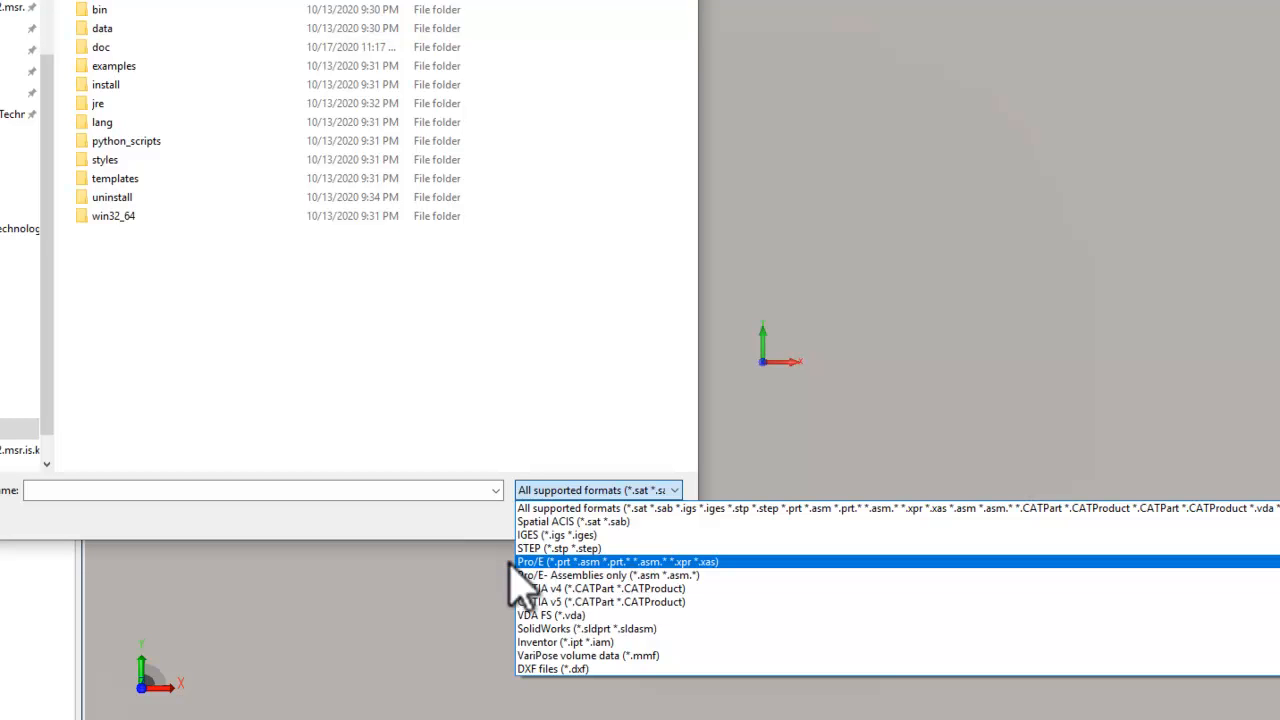
left_click(465, 516)
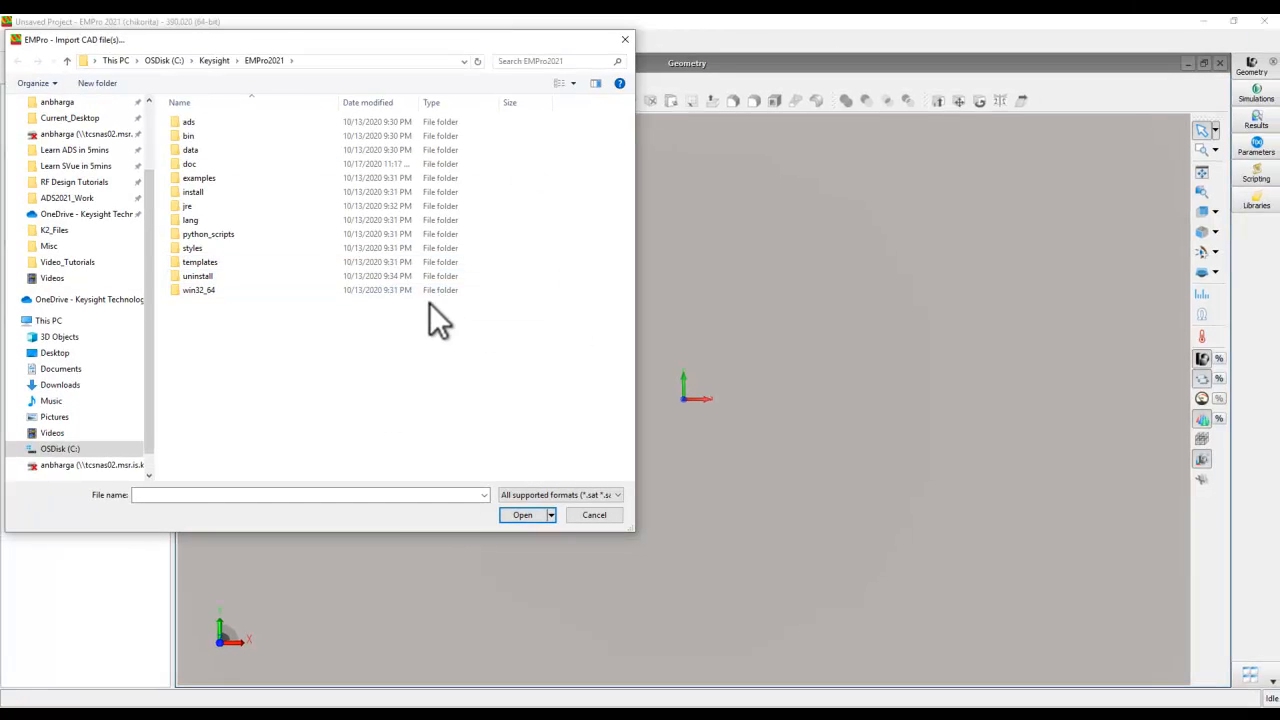
left_click(594, 514)
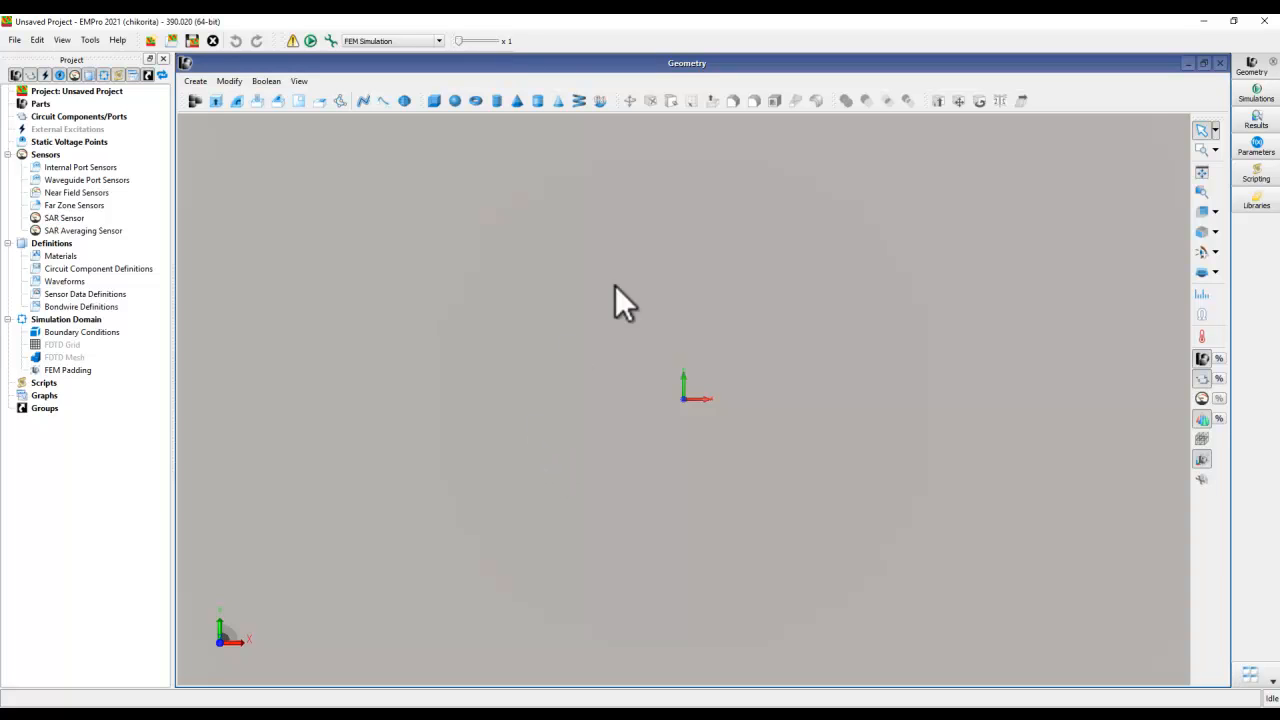
- Create a new blank Python script in the EMPro project
left_click(1256, 174)
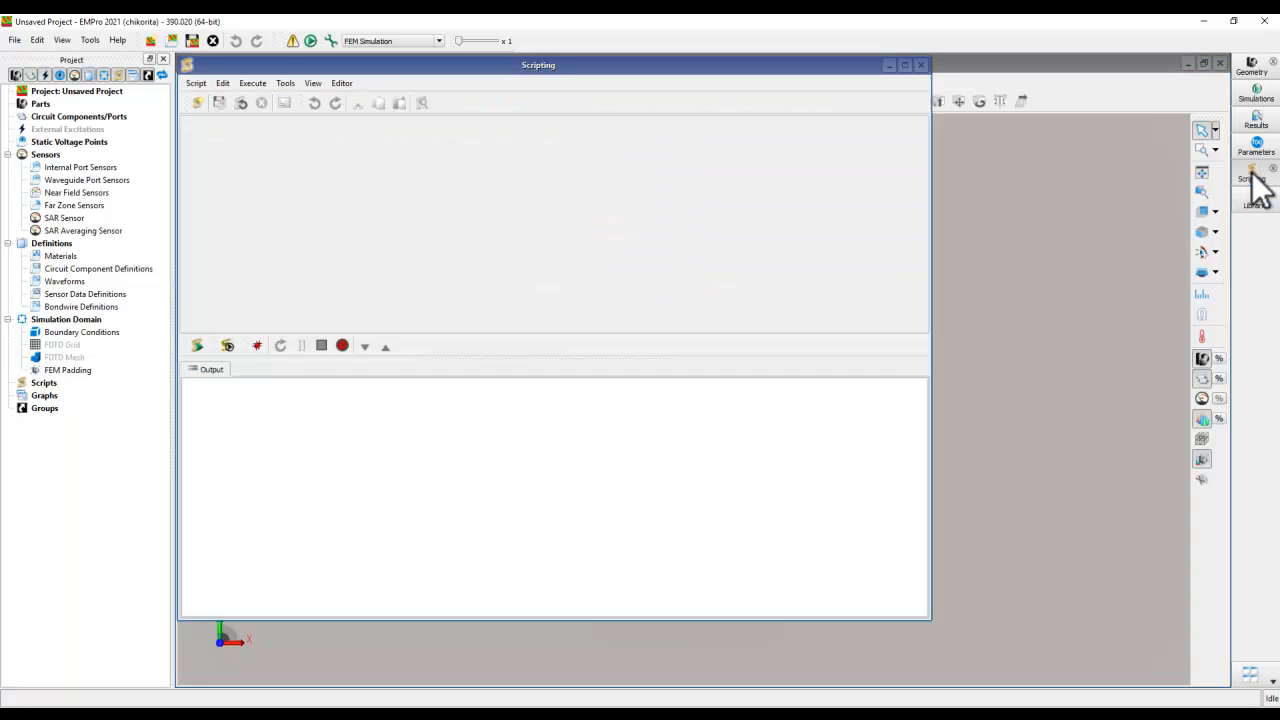
left_click(199, 103)
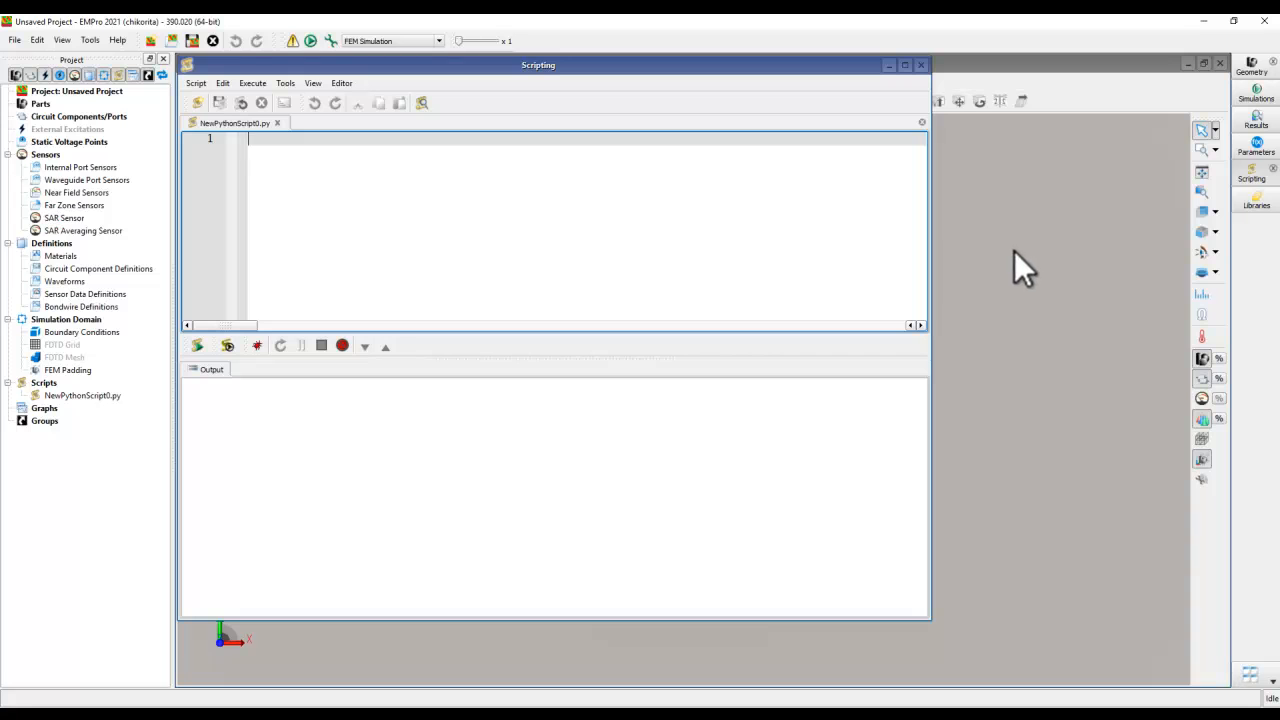
- Look up the Appearance class of the empro module in the Python API Reference, closing the help and script editor after reading
left_click(127, 45)
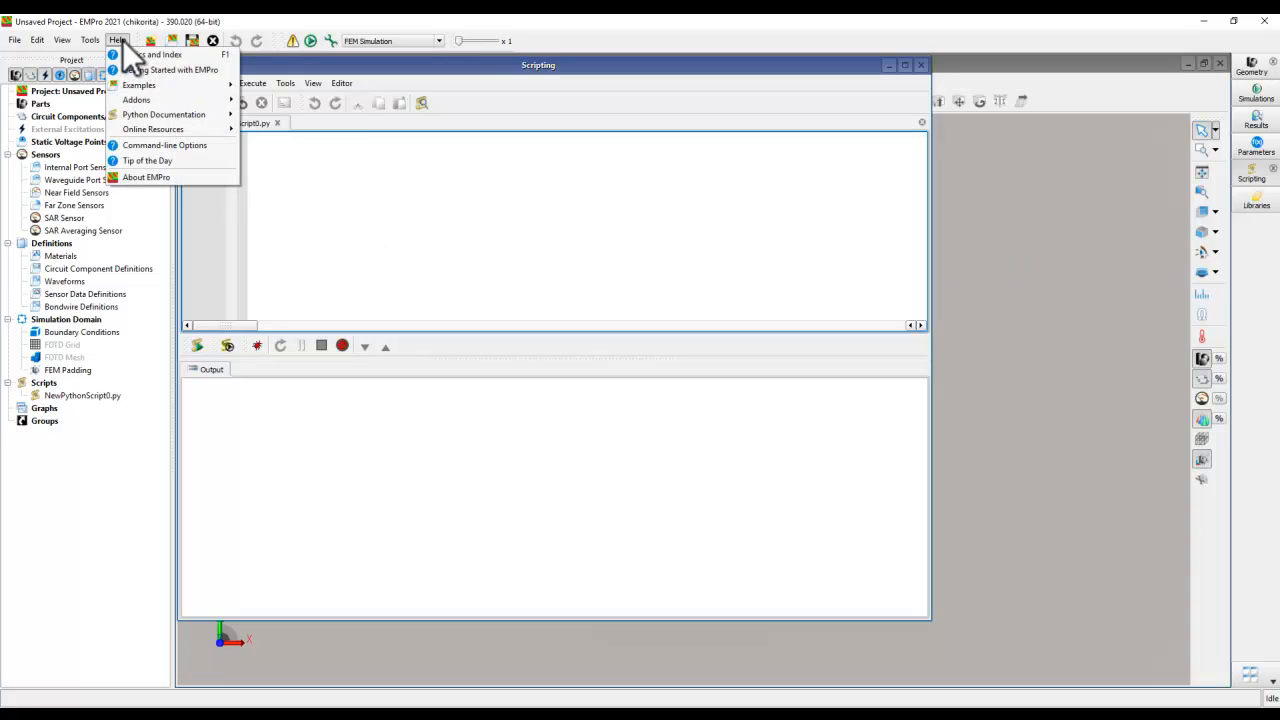
mouse_move(156, 113)
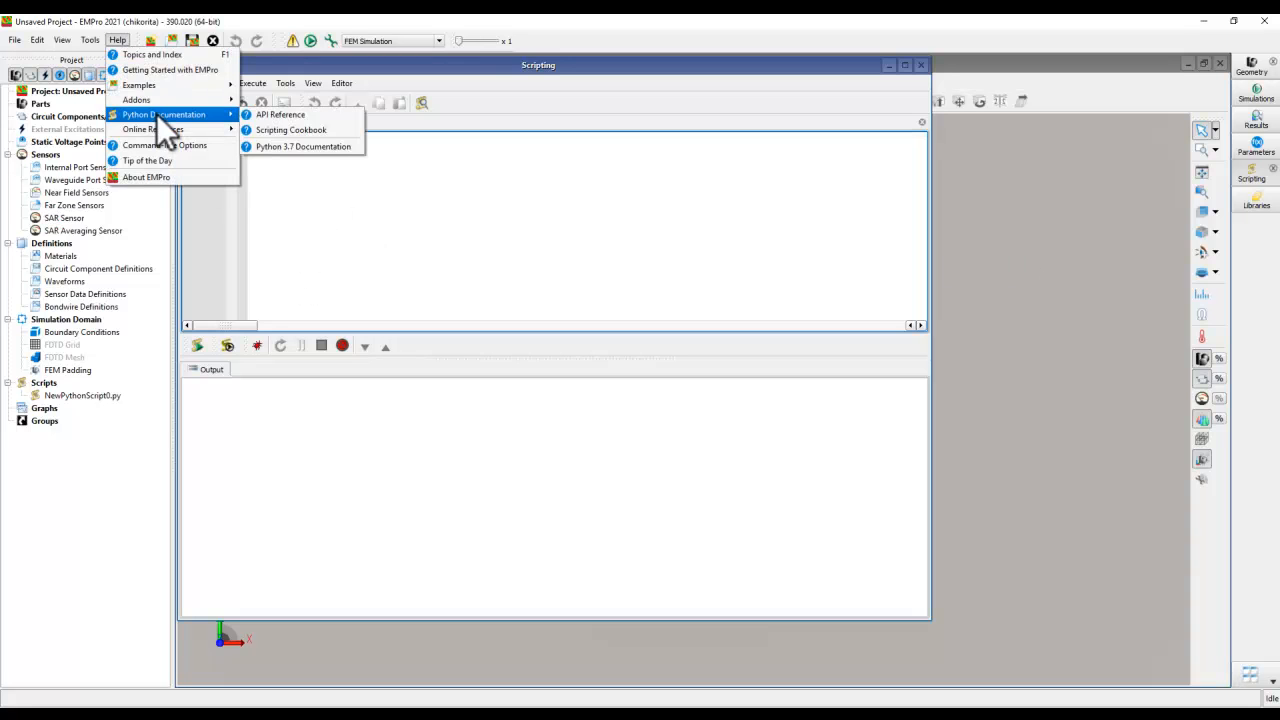
left_click(280, 114)
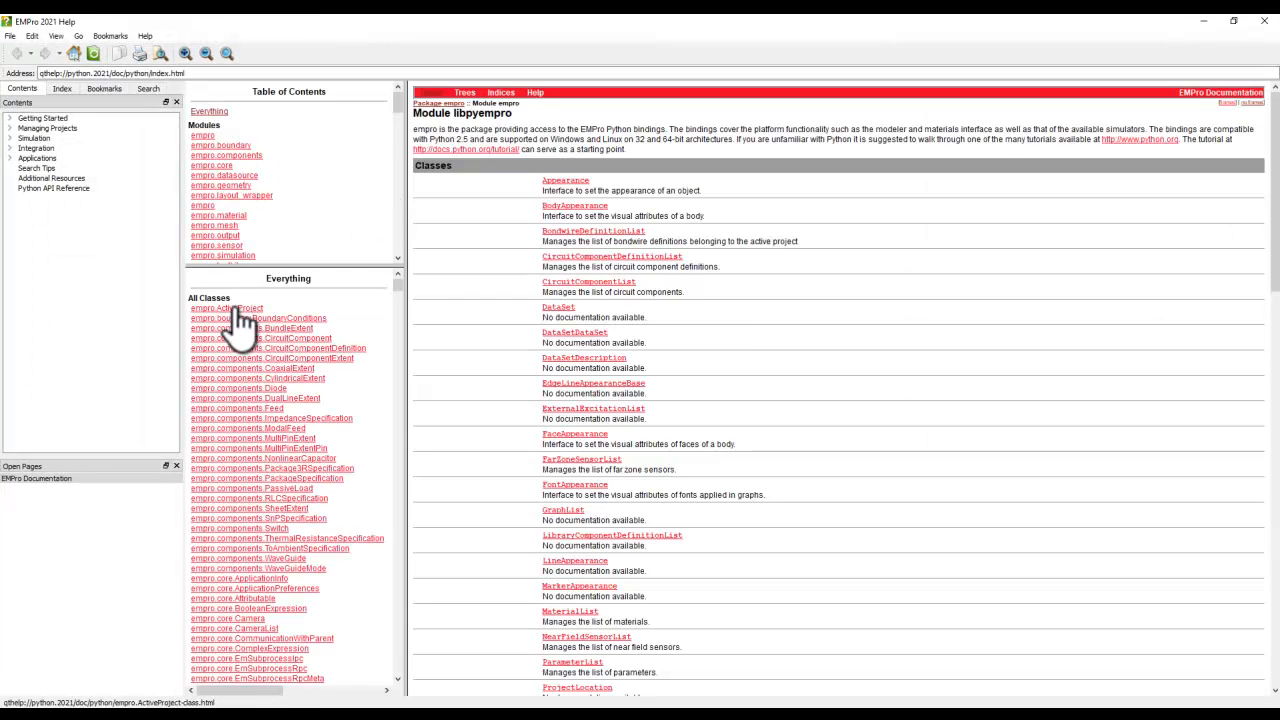
left_click(210, 137)
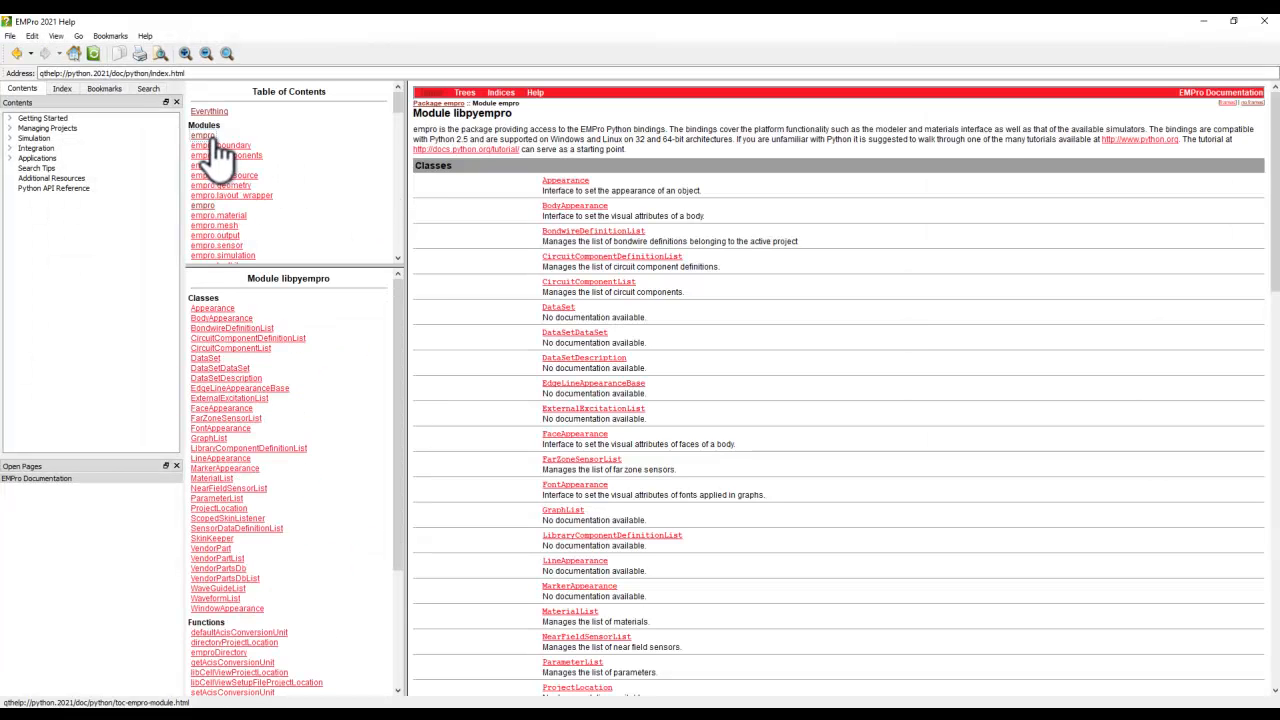
left_click(214, 309)
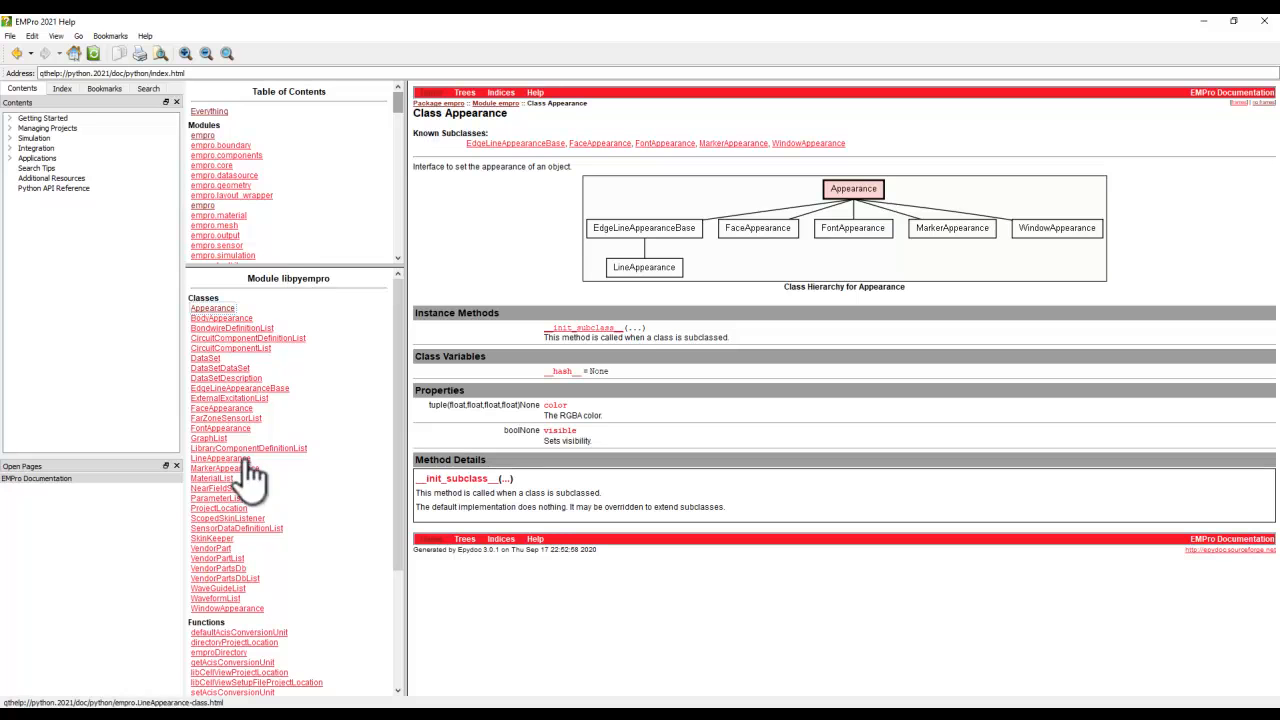
left_click(1264, 21)
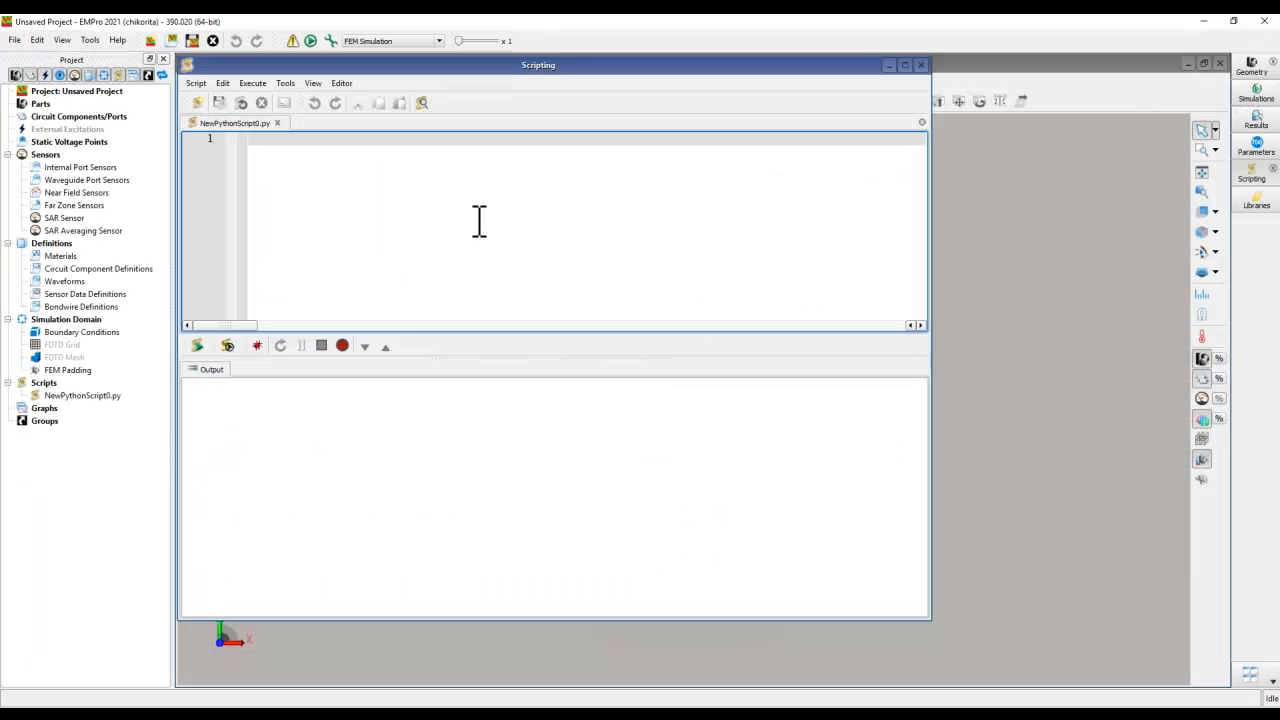
left_click(922, 65)
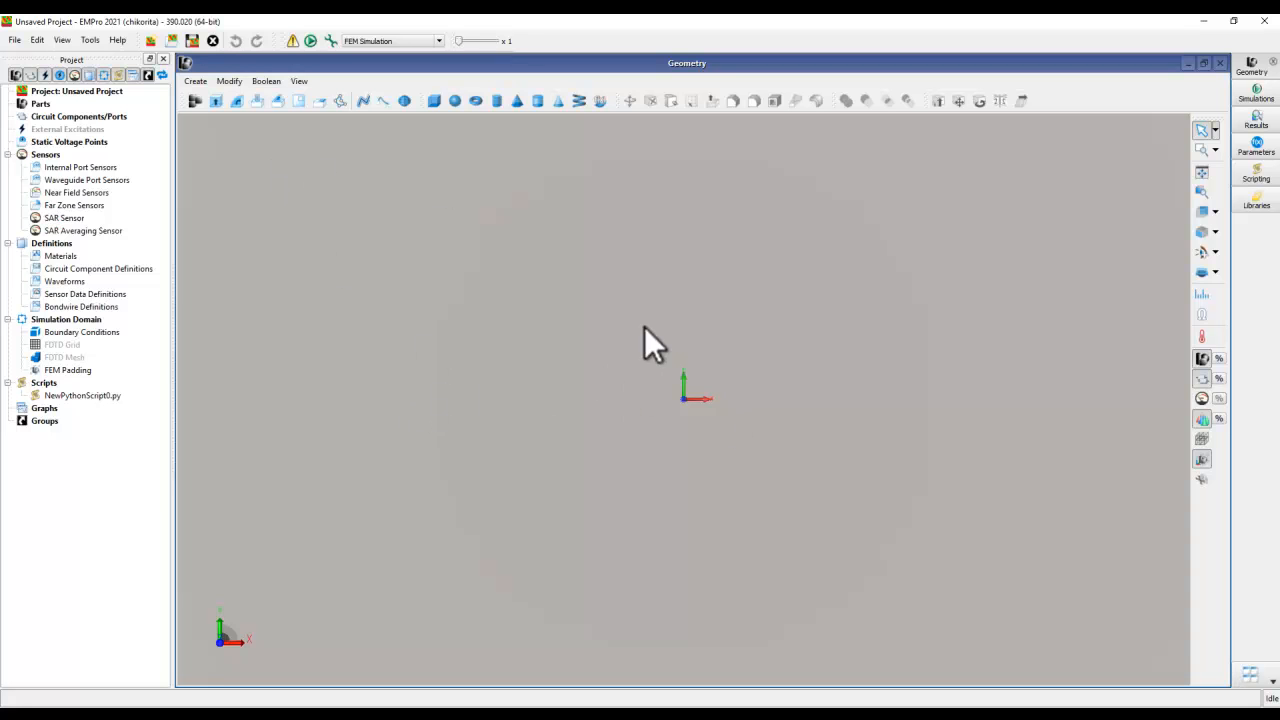
- Start a new Helix geometry and open its Height dimension for editing
left_click(197, 83)
mouse_move(209, 97)
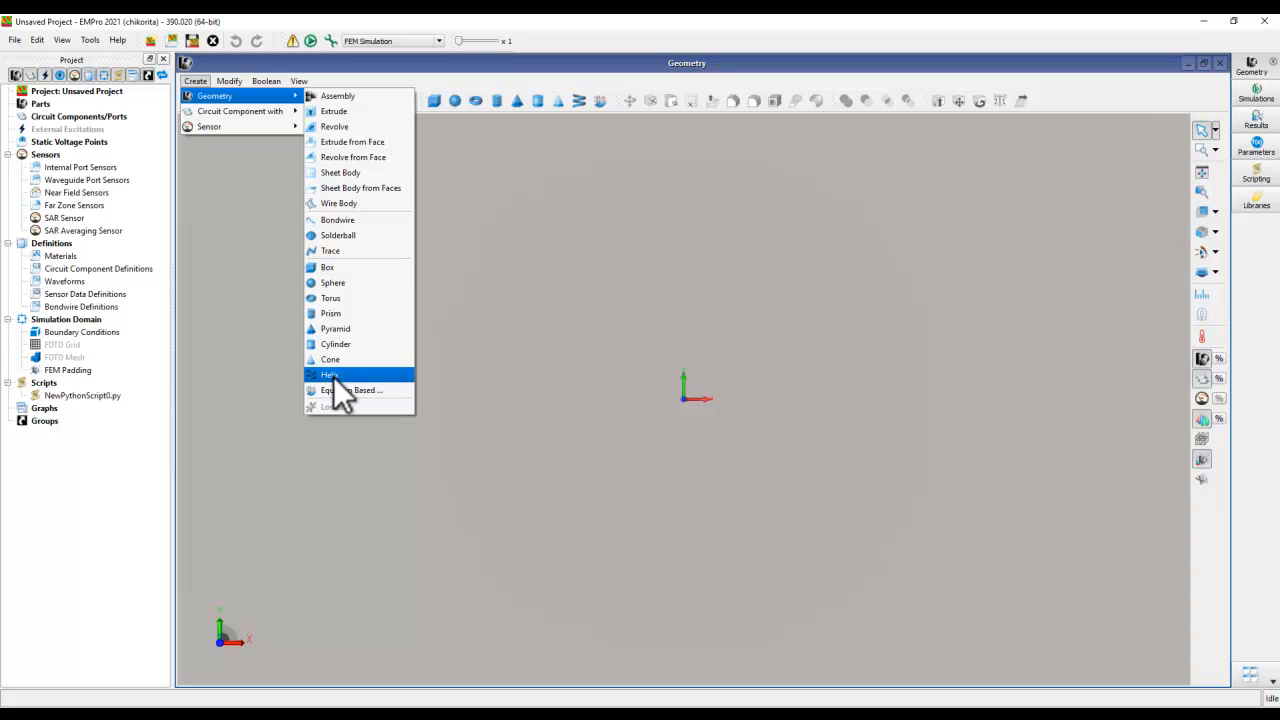
left_click(328, 375)
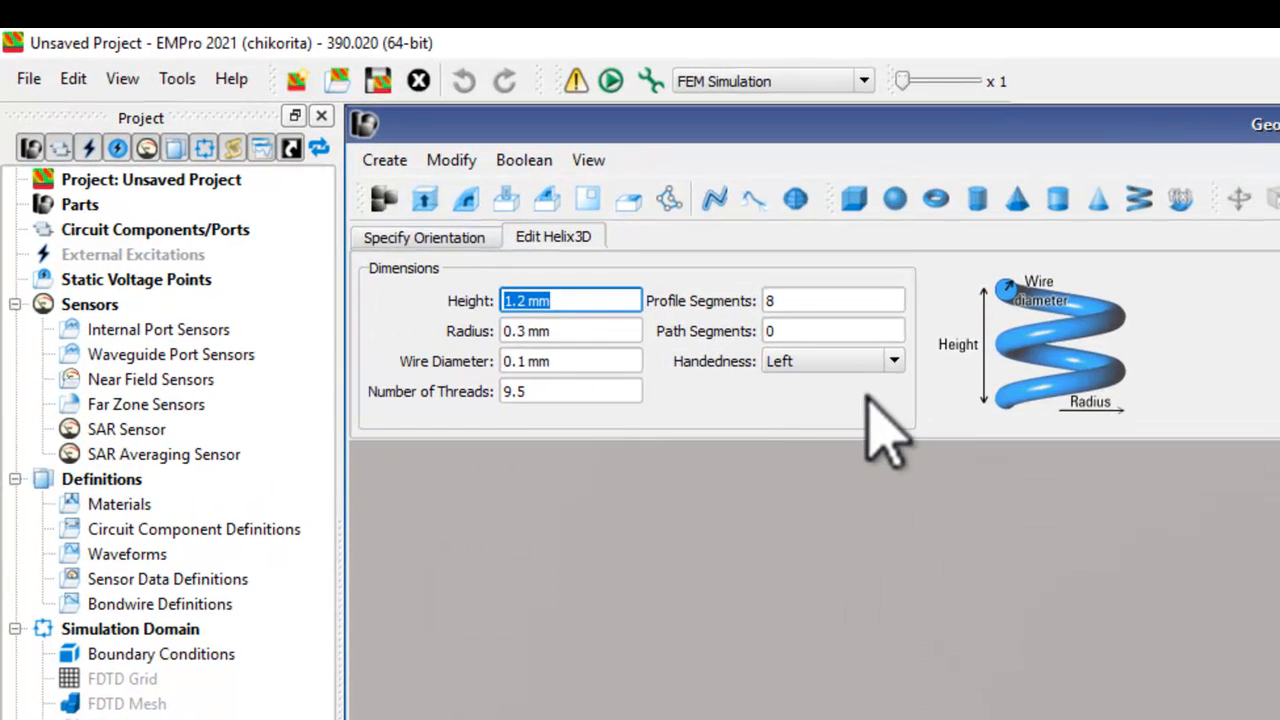
left_click(567, 300)
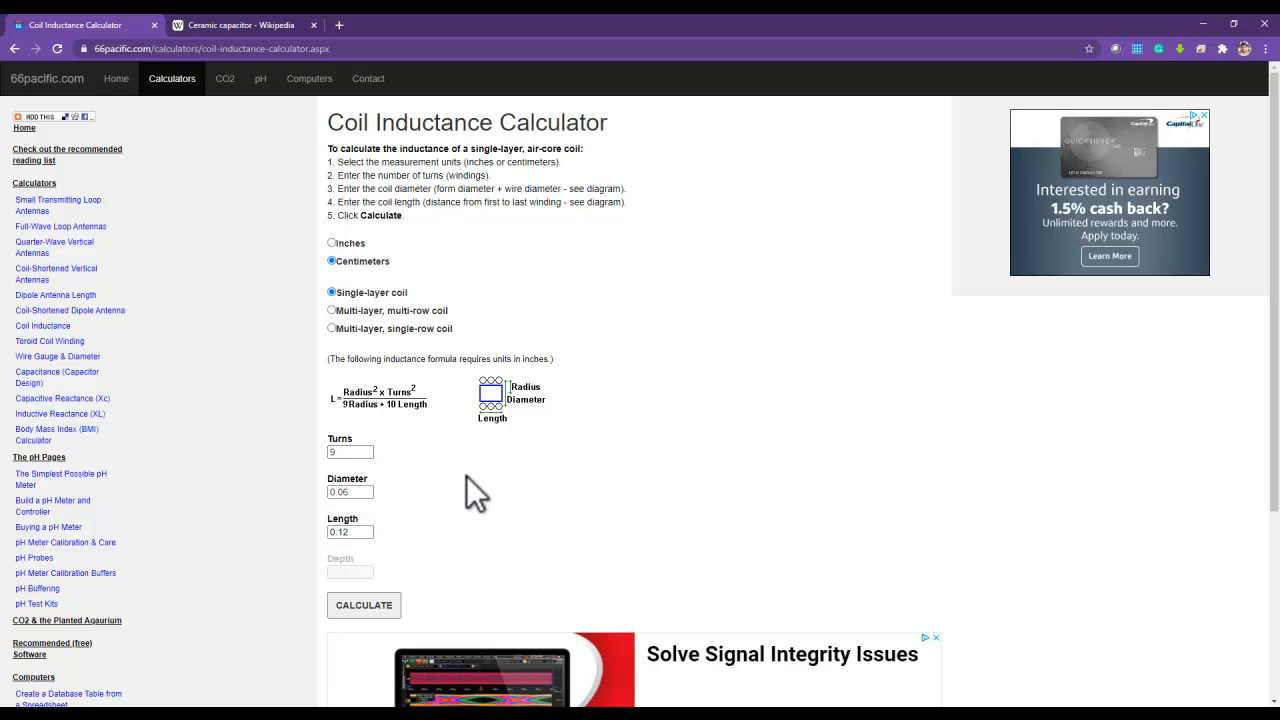
- In the web Coil Inductance Calculator, calculate inductance for 9 turns, 0.06 cm diameter and 0.12 cm length, and compare it with L2 in the schematic
scroll(430, 480, "down", 2)
left_click(372, 406)
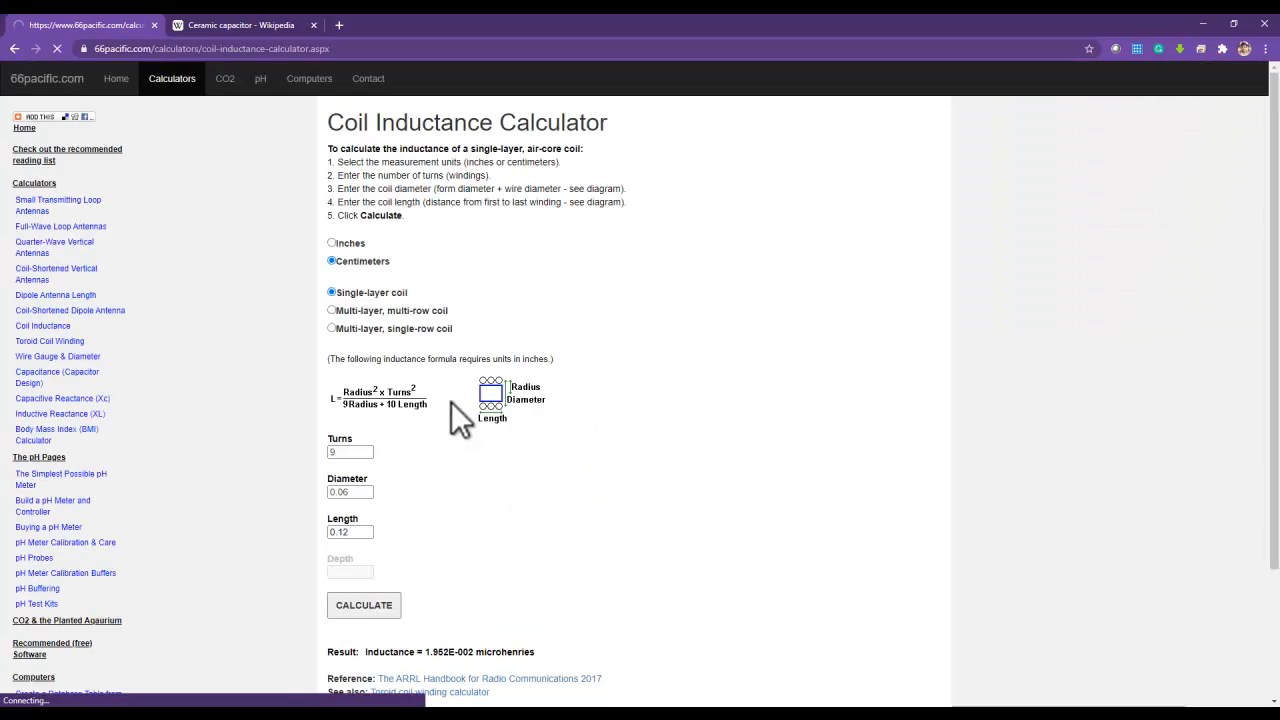
scroll(500, 450, "down", 3)
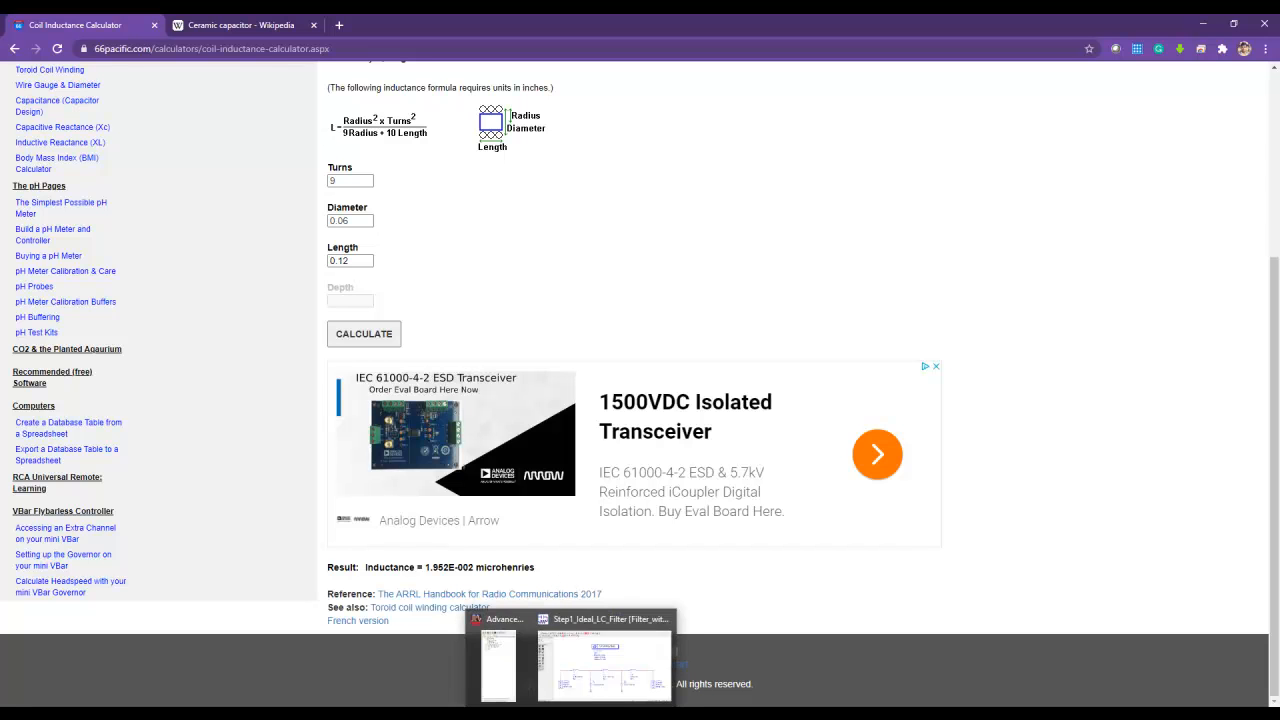
left_click(629, 677)
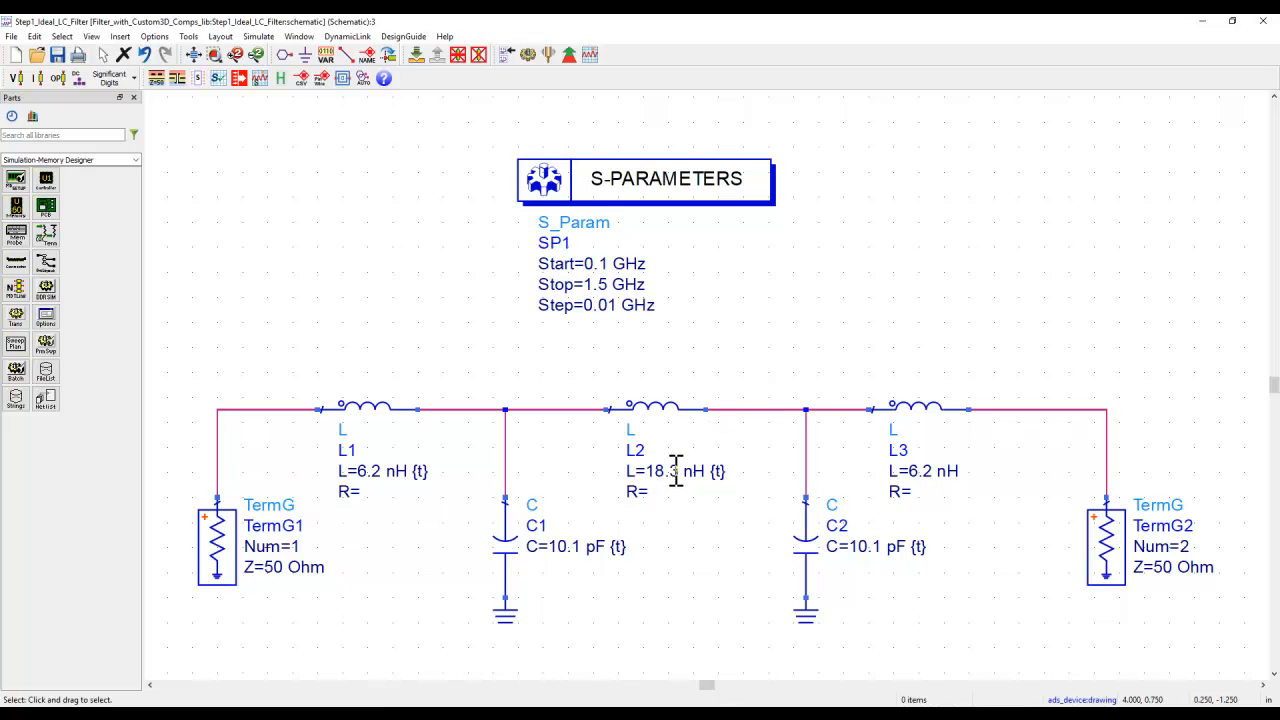
left_click(1203, 22)
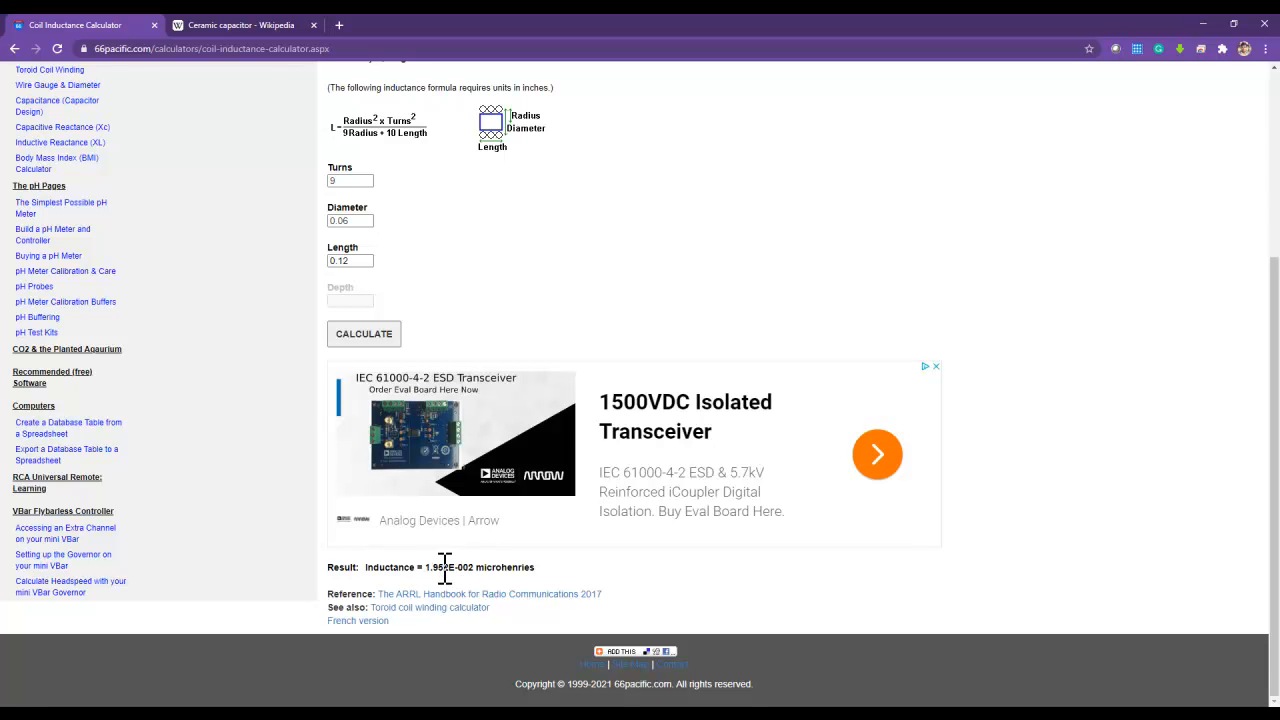
- Switch back to EMPro and examine the new helix's height, radius and wire diameter settings and its 3D preview against the axes
scroll(450, 529, "up", 2)
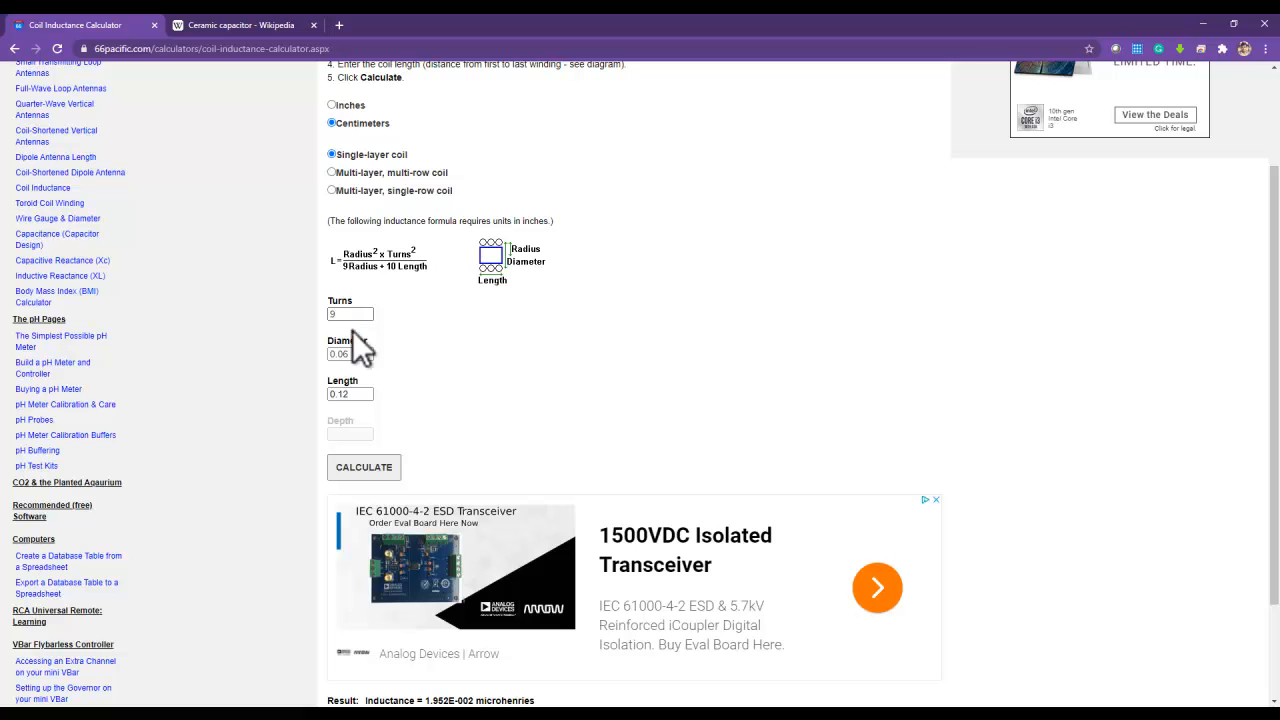
left_click(1202, 22)
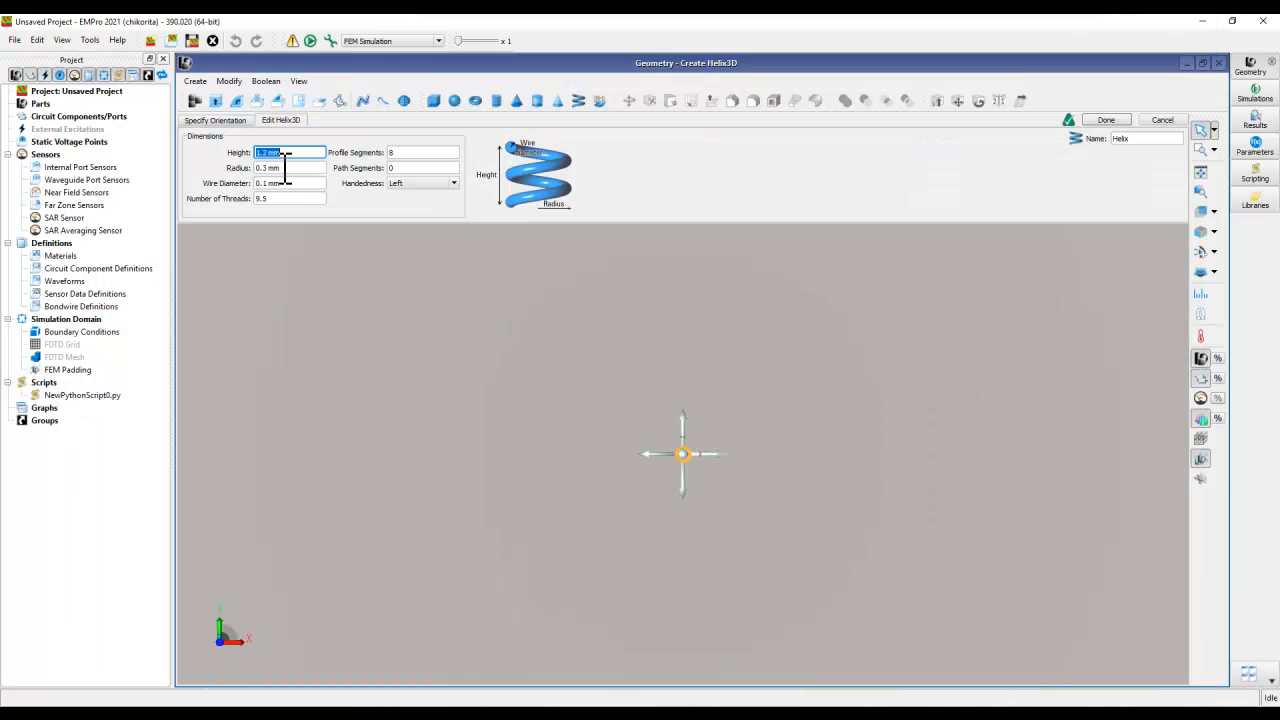
left_click(288, 168)
left_click(289, 183)
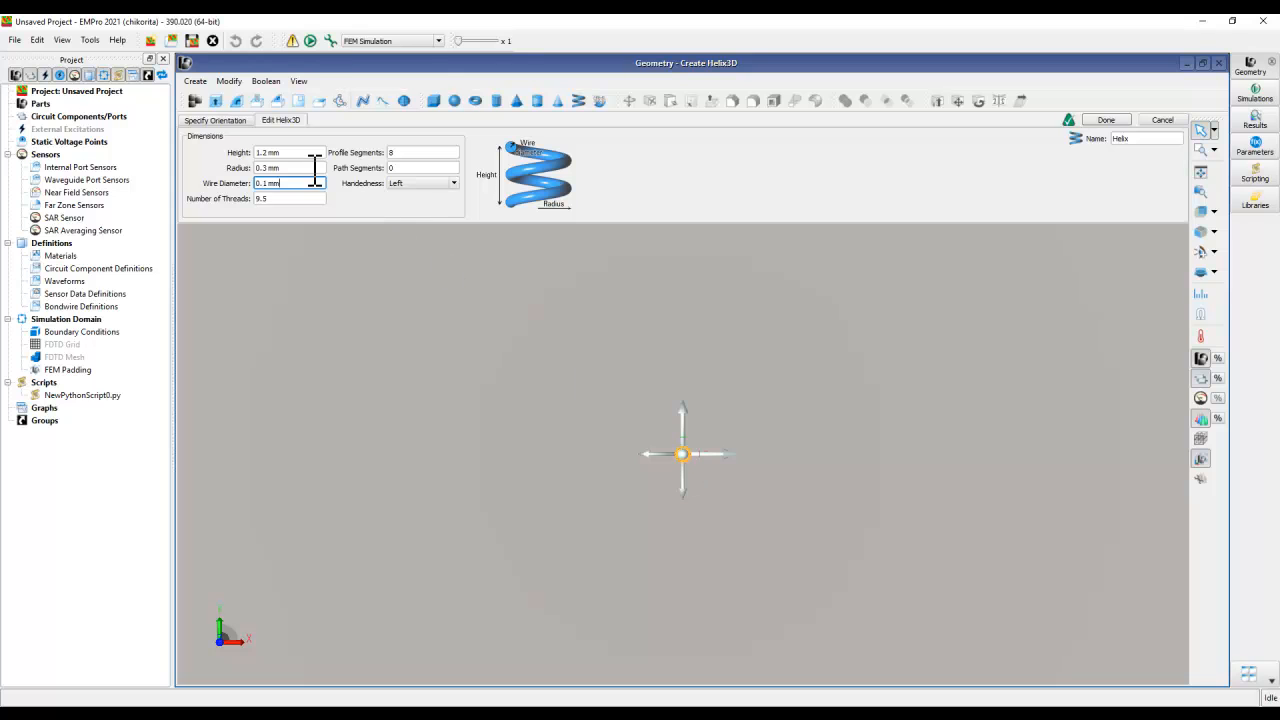
scroll(688, 453, "up", 5)
mouse_move(688, 453)
middle_mouse_down()
mouse_move(695, 472)
mouse_move(683, 373)
mouse_move(617, 340)
mouse_move(668, 378)
mouse_move(629, 436)
mouse_move(455, 450)
mouse_move(624, 397)
mouse_move(878, 404)
mouse_move(489, 543)
middle_mouse_up()
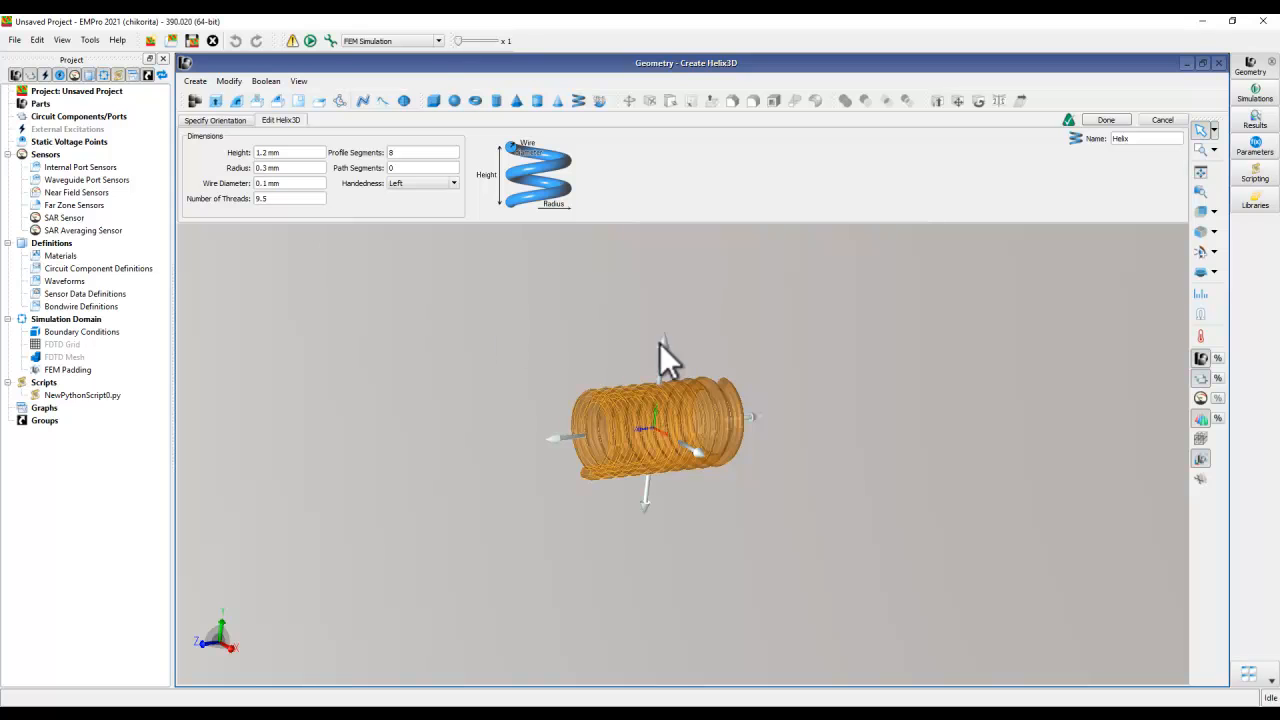
mouse_move(651, 491)
middle_mouse_down()
mouse_move(697, 349)
mouse_move(834, 325)
mouse_move(819, 336)
mouse_move(798, 325)
middle_mouse_up()
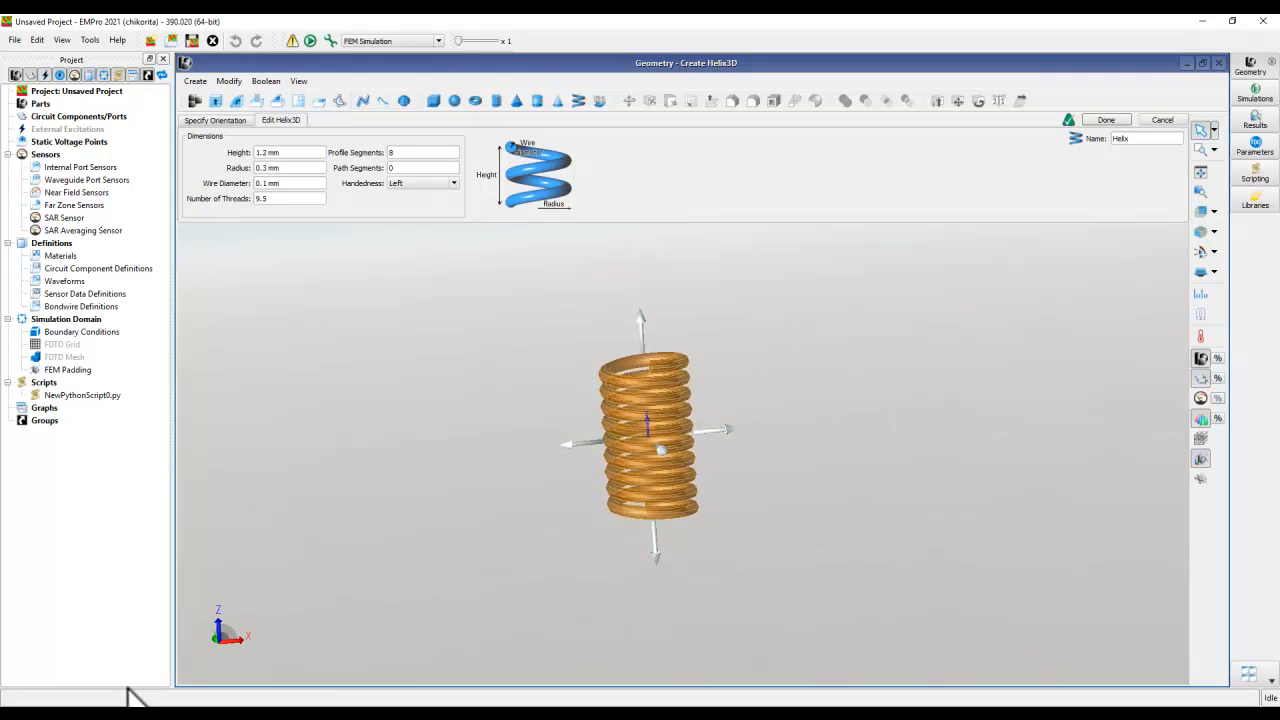
mouse_move(241, 646)
left_mouse_down()
mouse_move(244, 663)
mouse_move(211, 631)
mouse_move(257, 612)
mouse_move(238, 632)
left_mouse_up()
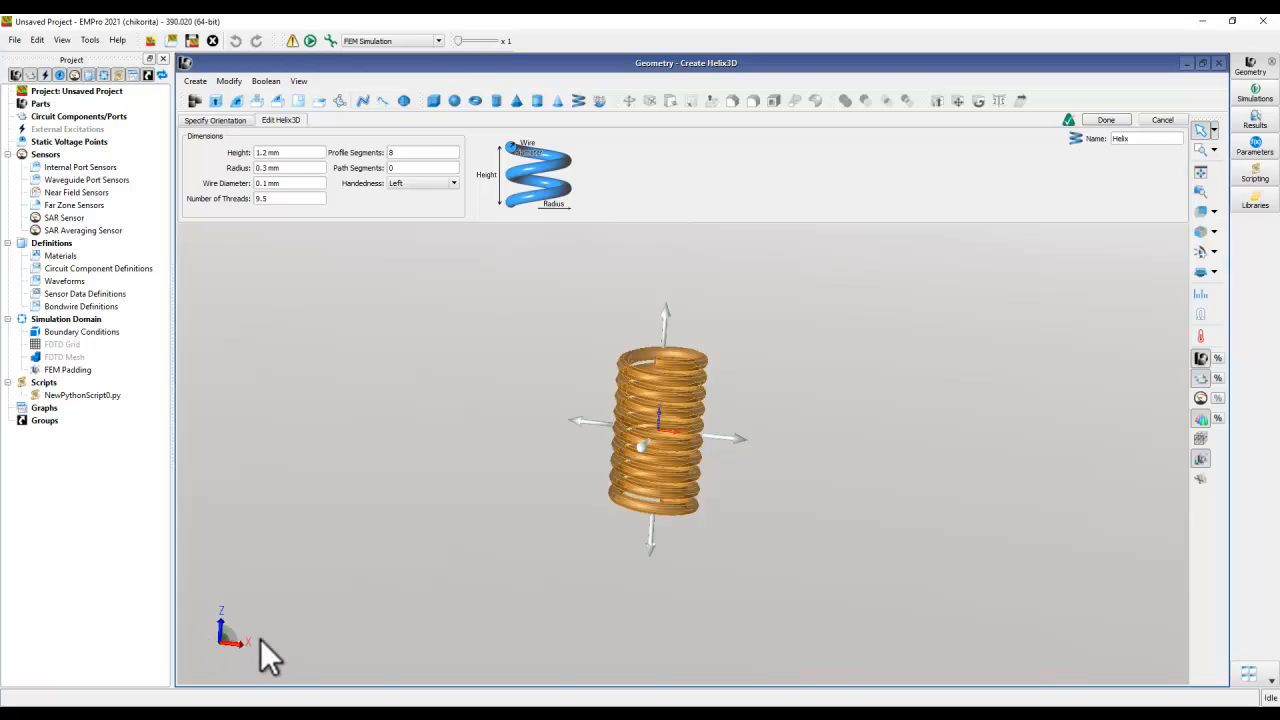
left_click_drag(300, 604, 414, 613)
left_click_drag(258, 565, 257, 617)
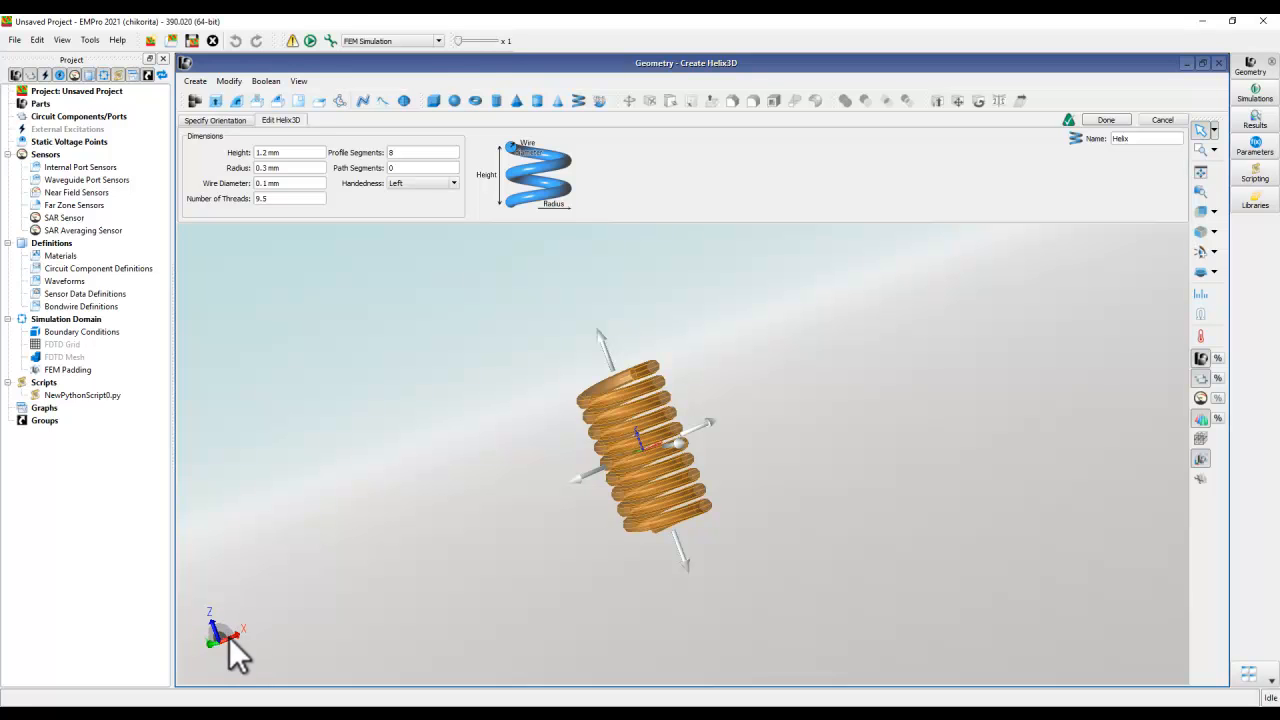
left_click_drag(709, 553, 685, 574)
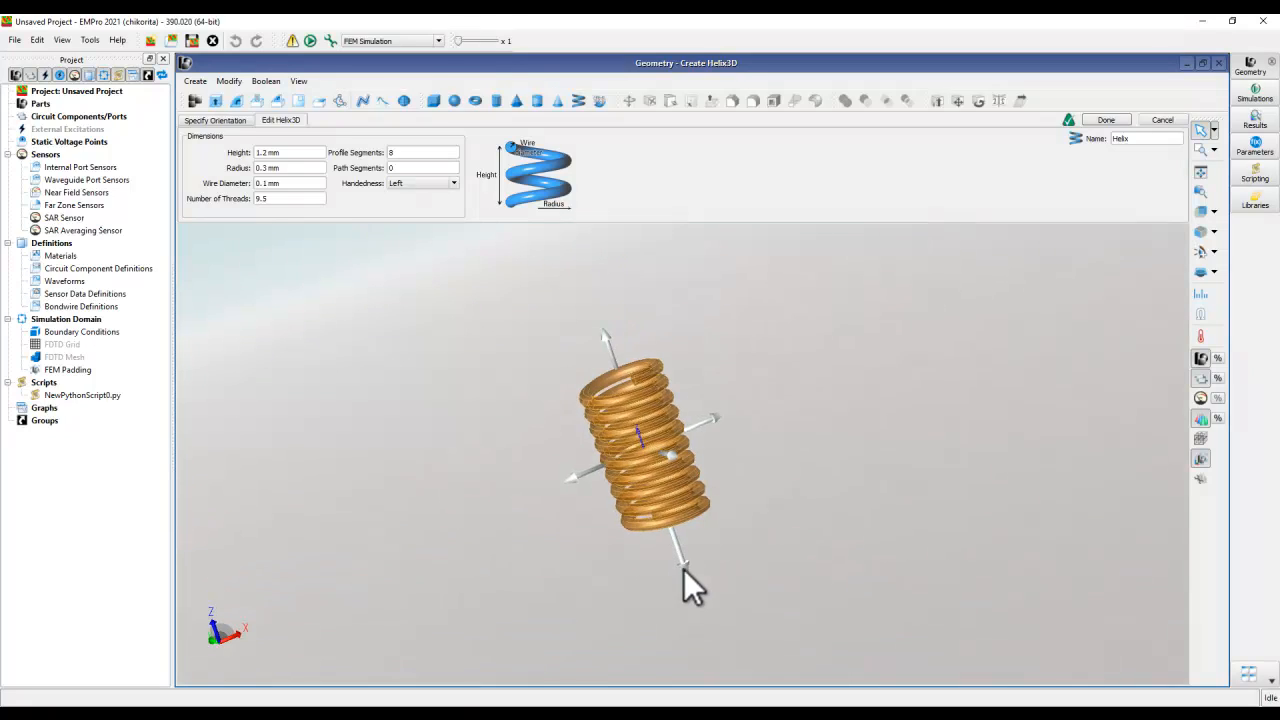
- Apply an orientation preset that aligns the helix axis with the global X direction, and finish creating the helix
left_click(223, 119)
left_click(221, 173)
left_click(211, 200)
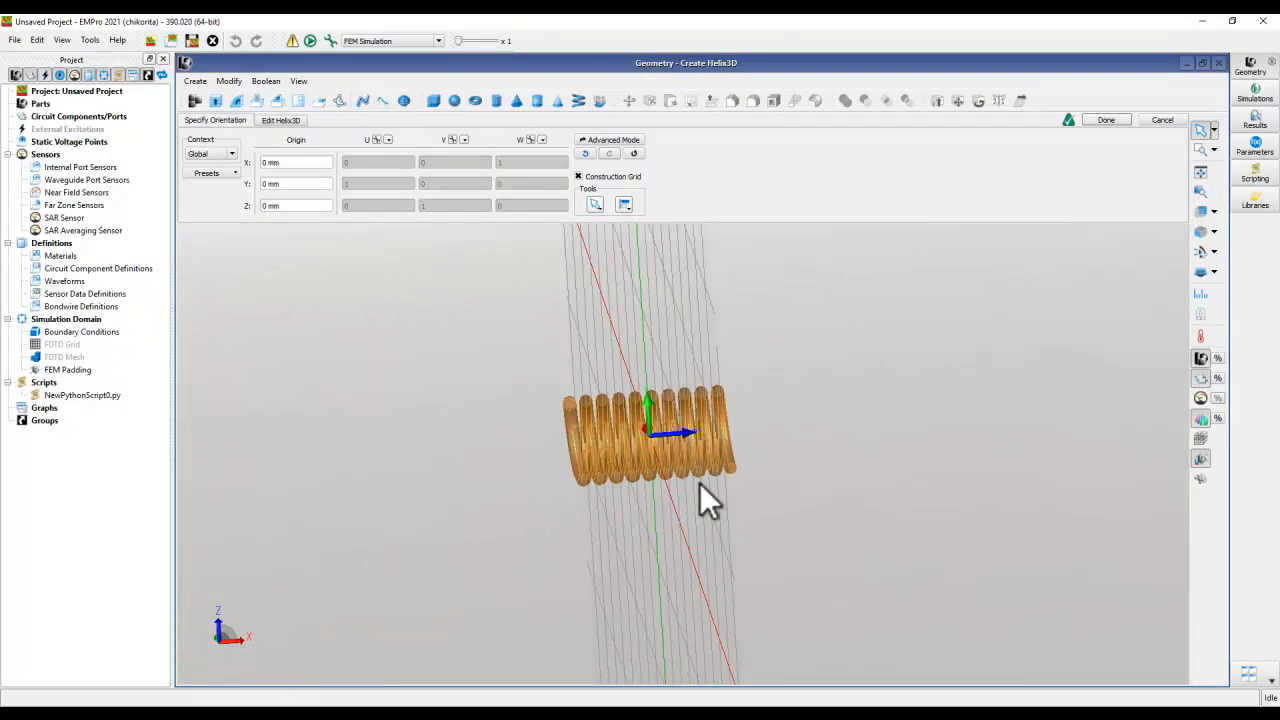
left_click(1108, 119)
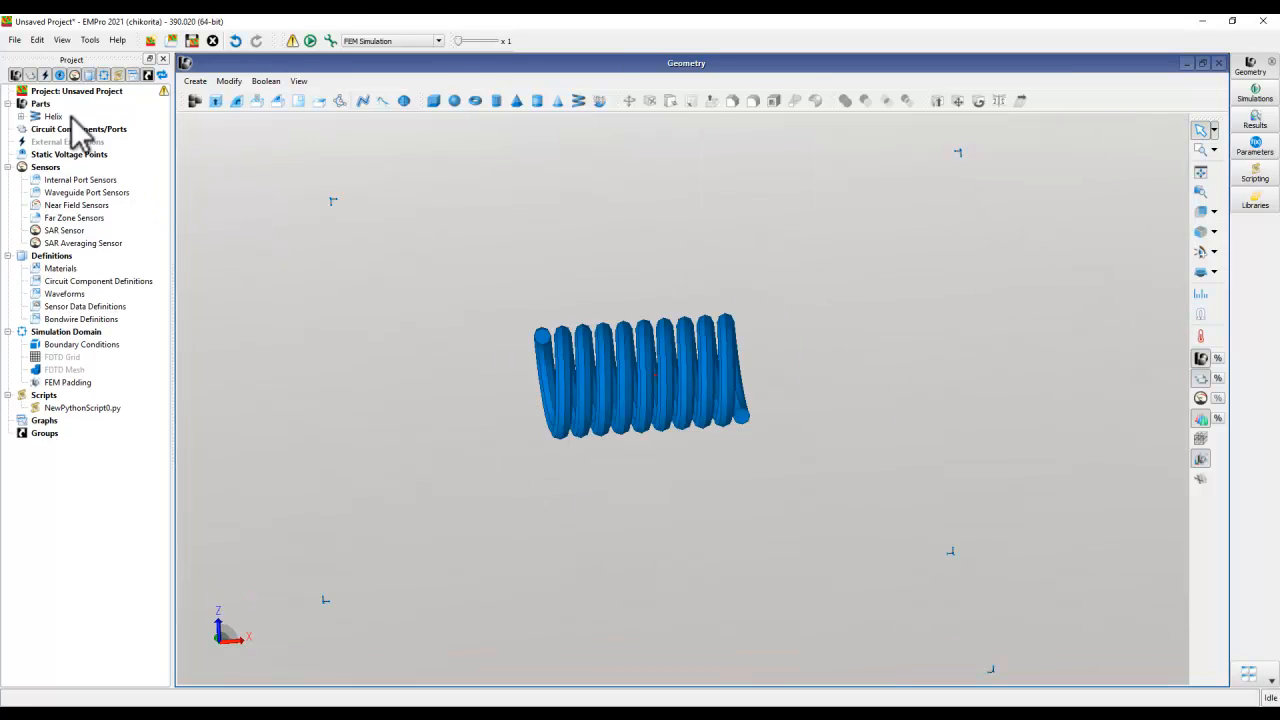
- Examine the finished helix from several angles, checking its extents and the direction in which both wire ends point
left_click(48, 116)
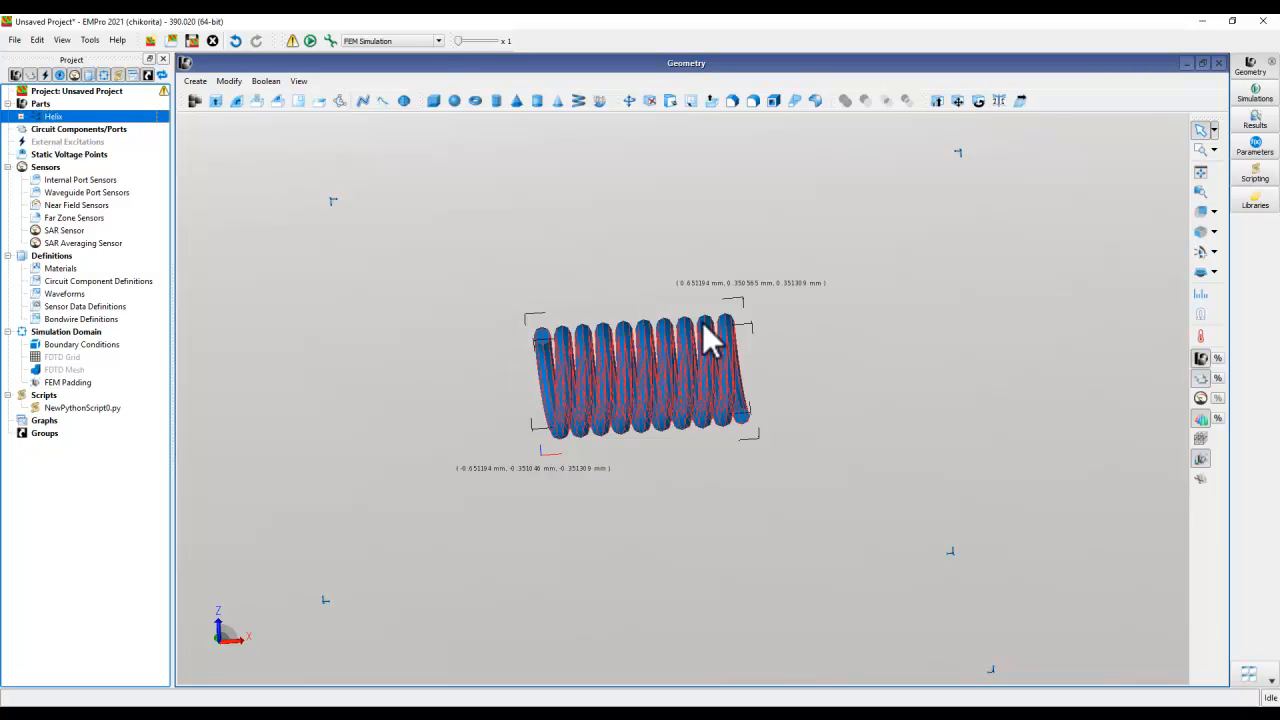
middle_click_drag(642, 407, 644, 485)
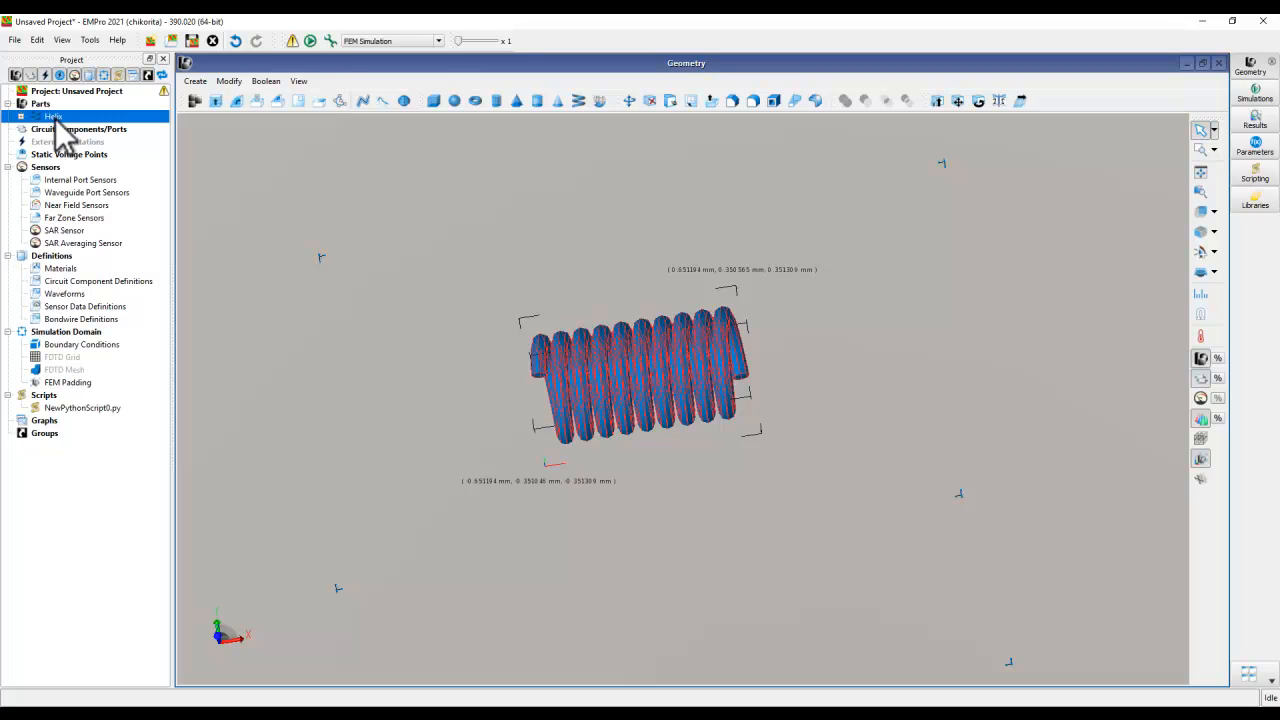
left_click(652, 452)
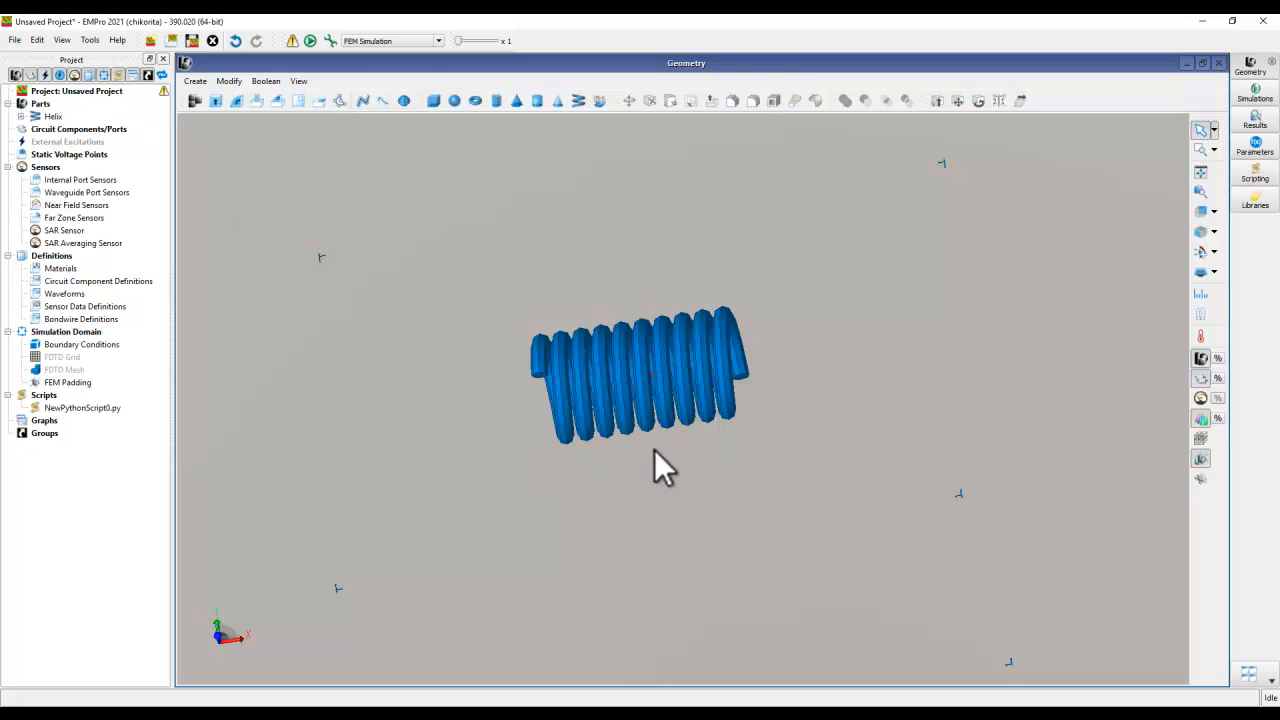
middle_click_drag(646, 453, 737, 517)
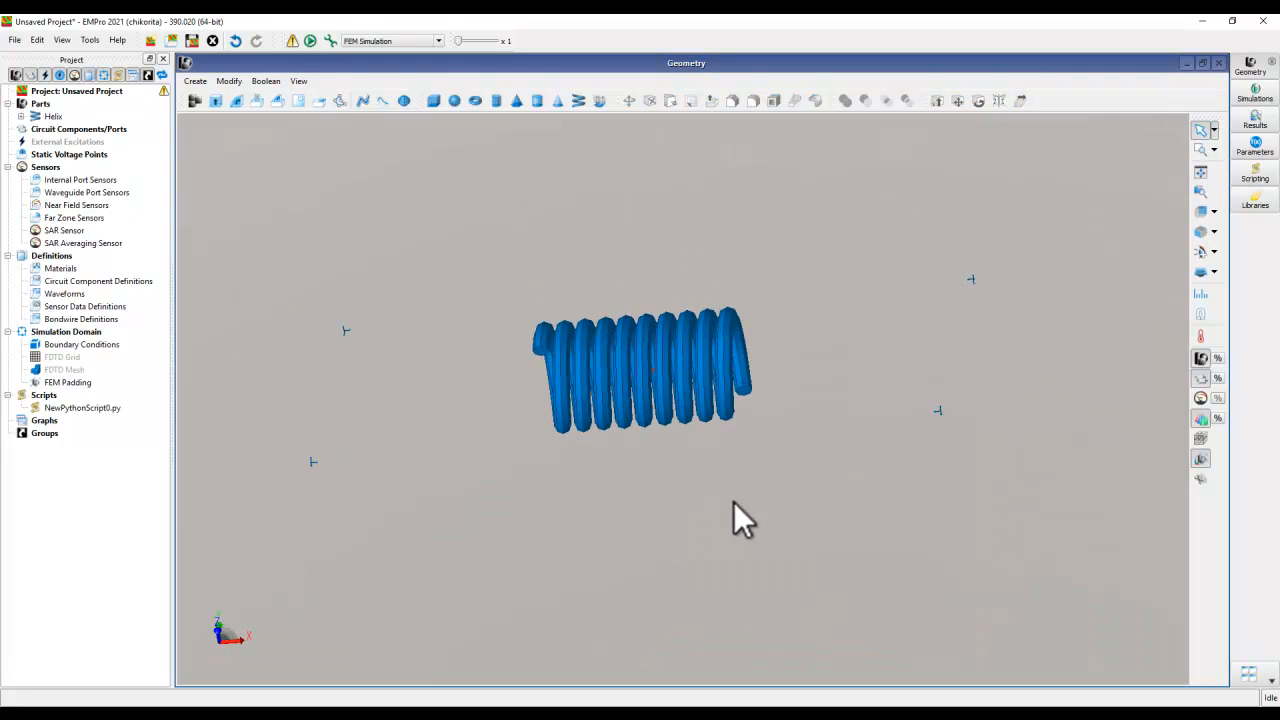
middle_click_drag(477, 432, 500, 424)
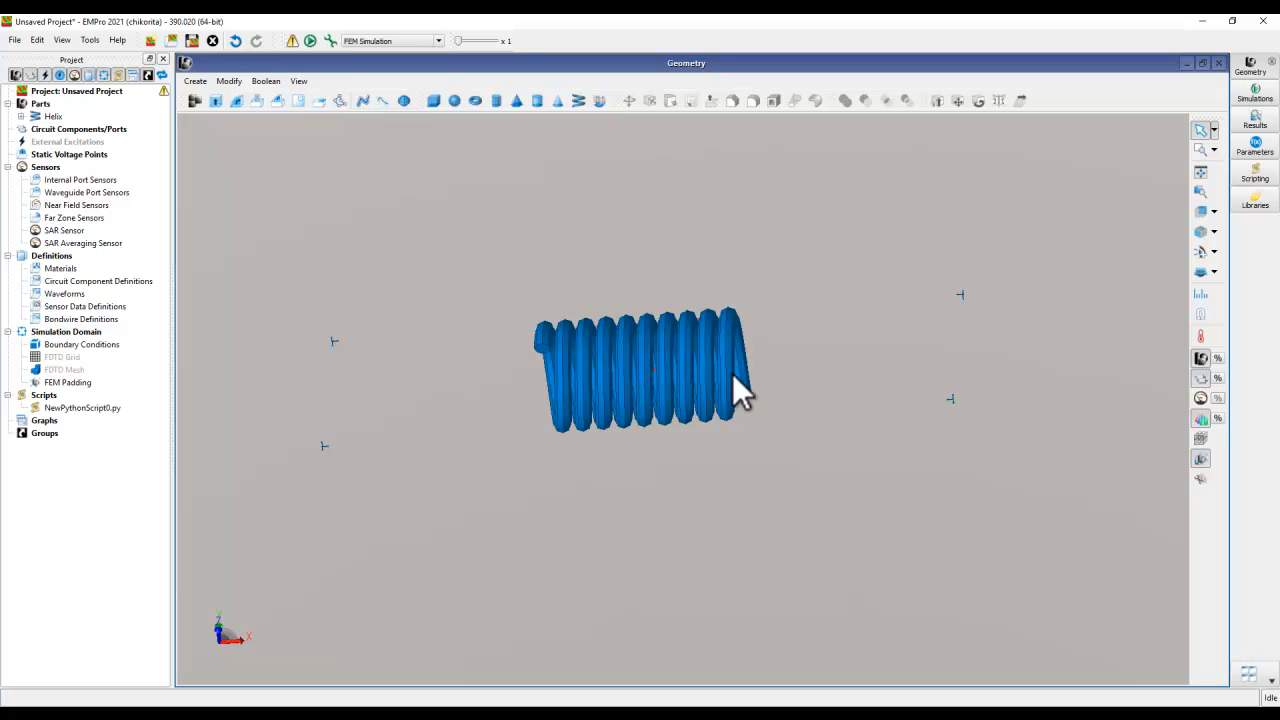
middle_click_drag(631, 385, 641, 470)
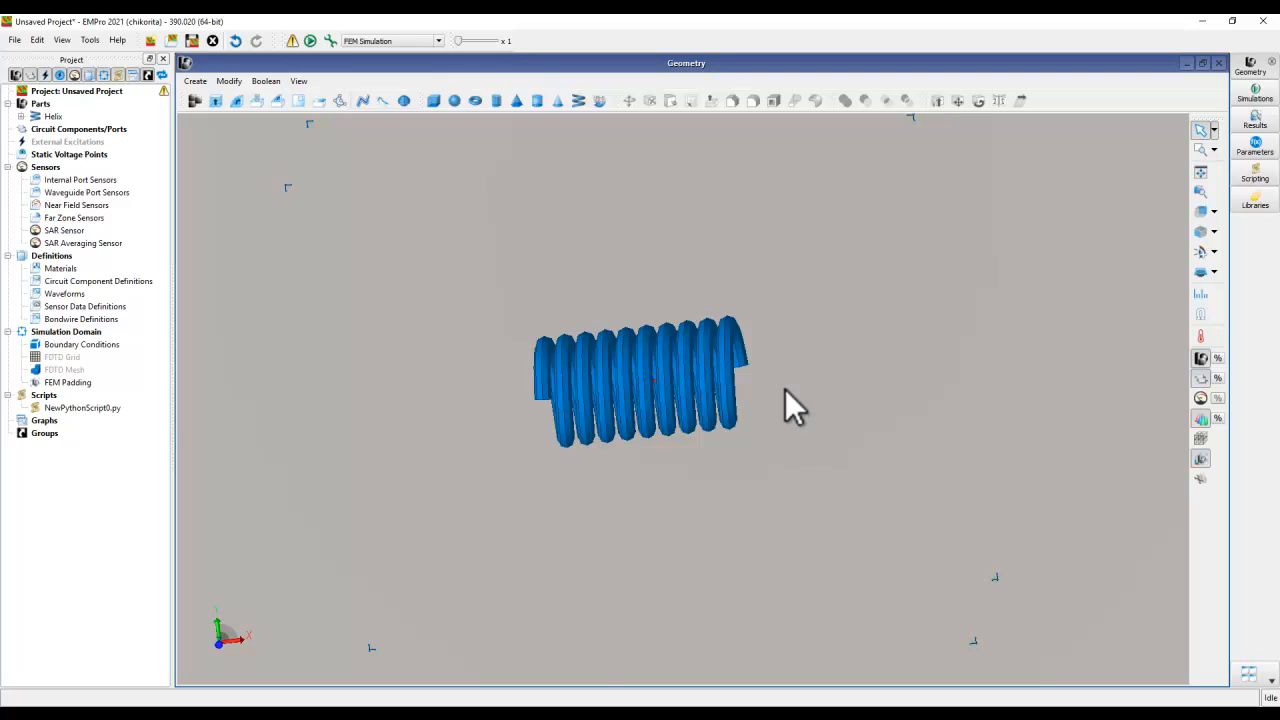
middle_click_drag(645, 440, 594, 324)
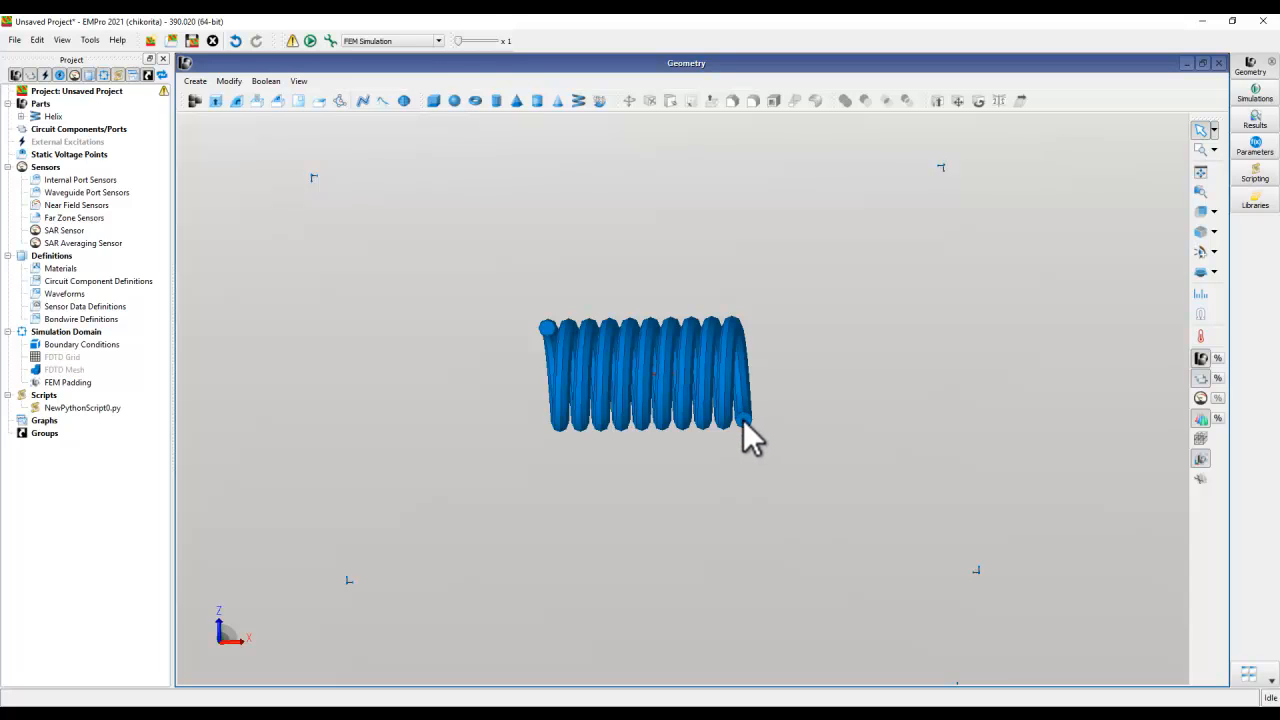
middle_click_drag(650, 337, 648, 506)
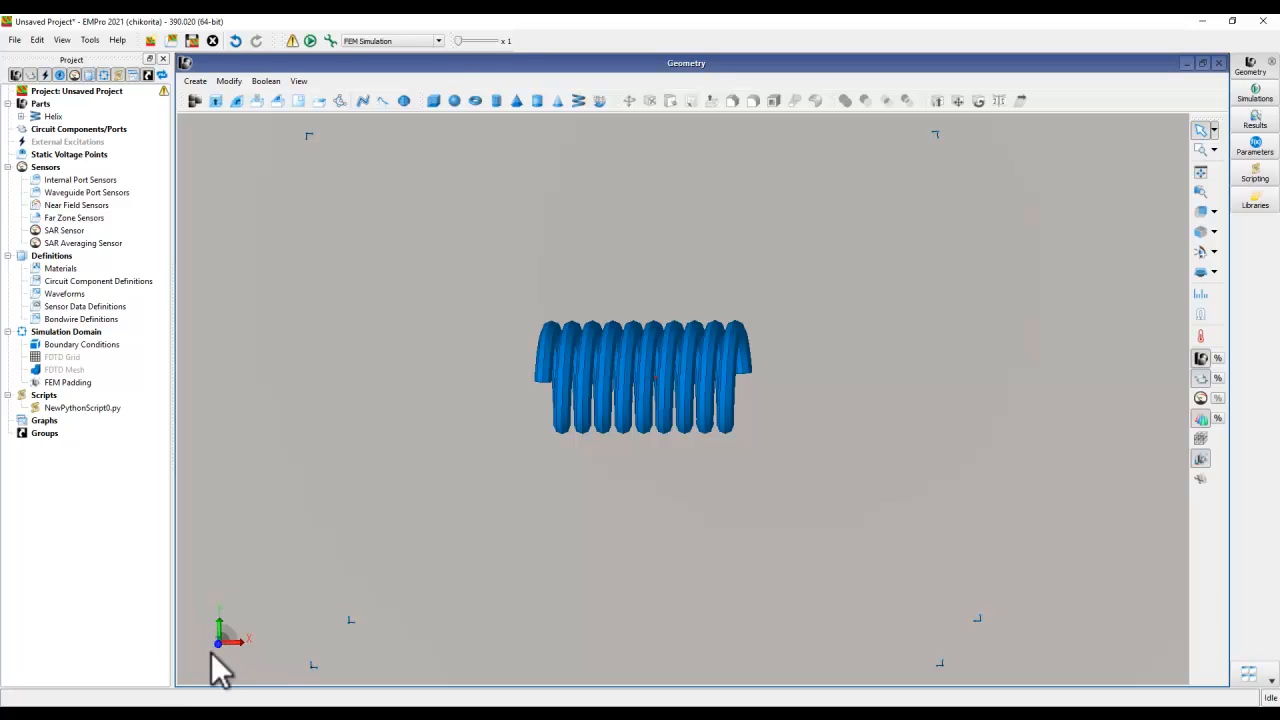
middle_click_drag(730, 503, 652, 342)
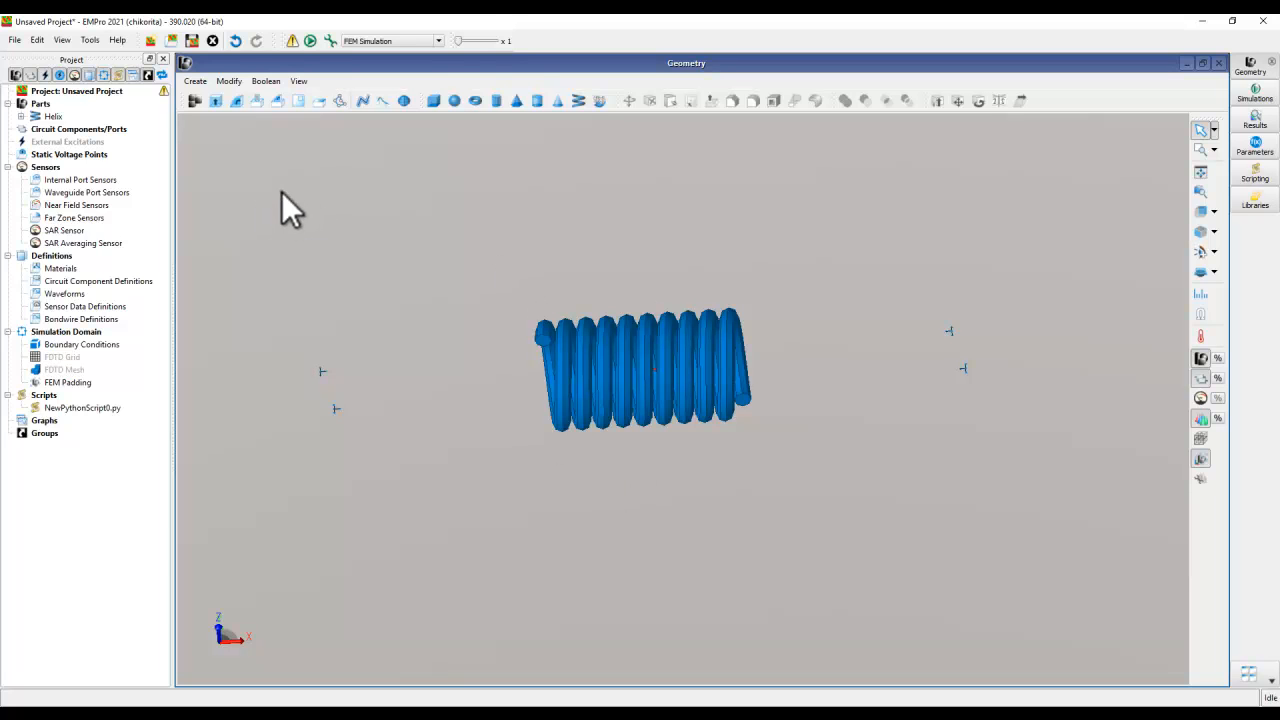
middle_click_drag(608, 471, 612, 444)
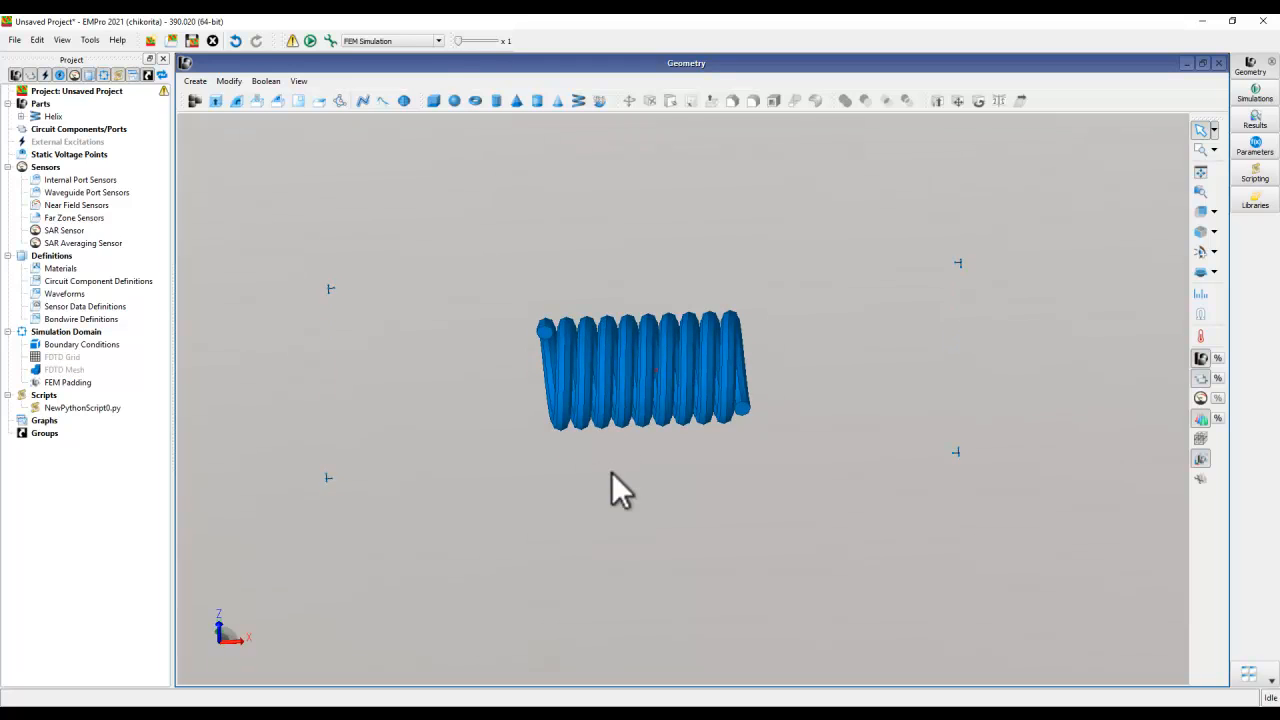
- Reopen the Helix3D feature in the helix's modeling sequence, rotate its orientation 90° around W', and finish the edit
left_click(21, 116)
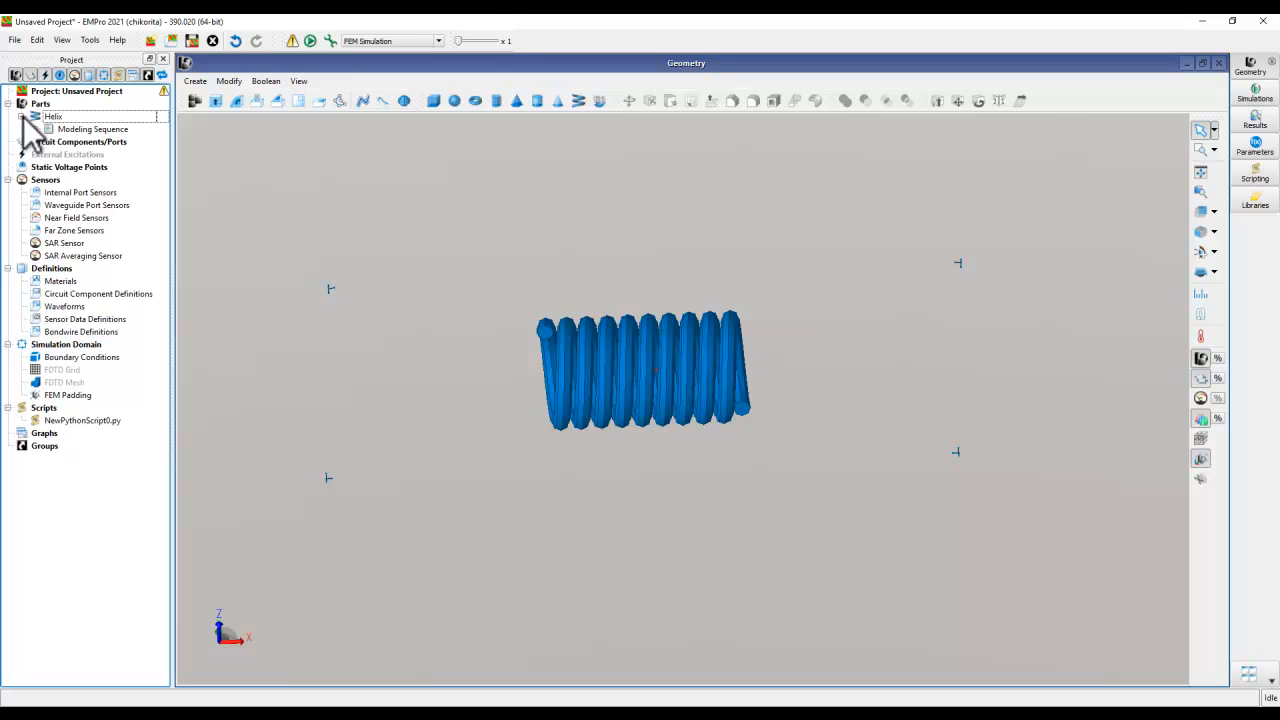
left_click(34, 129)
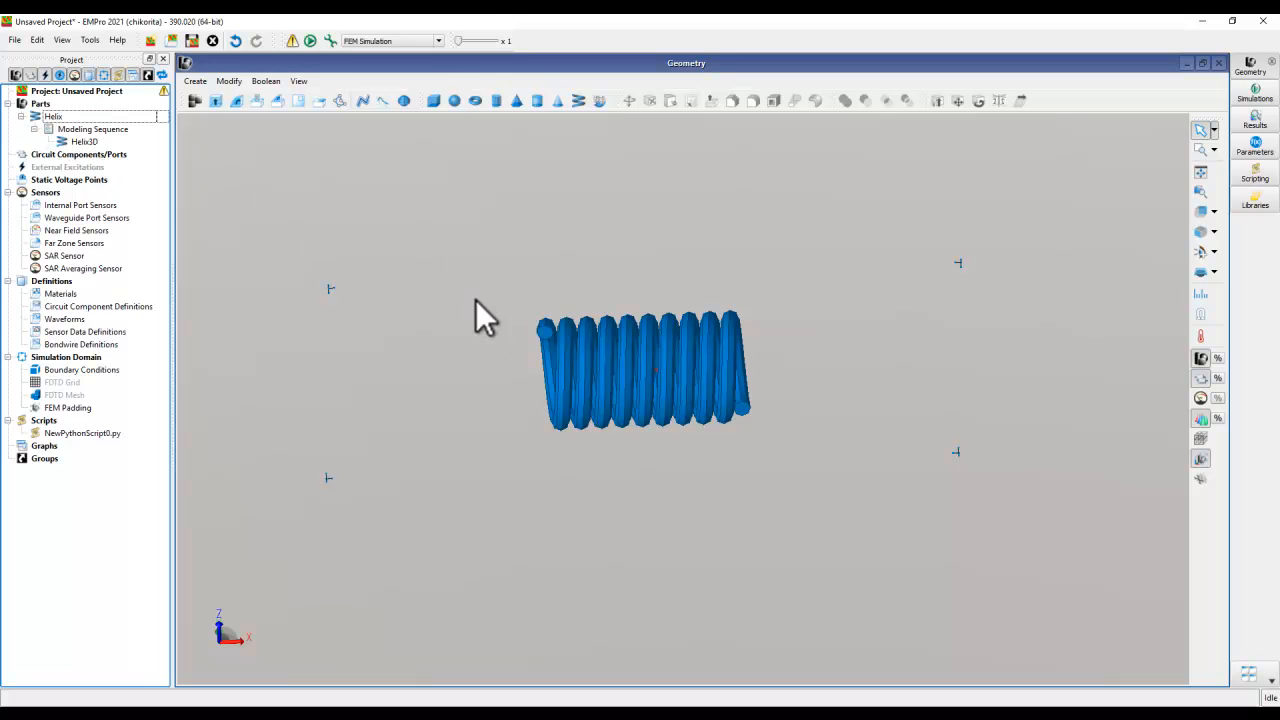
double_click(85, 141)
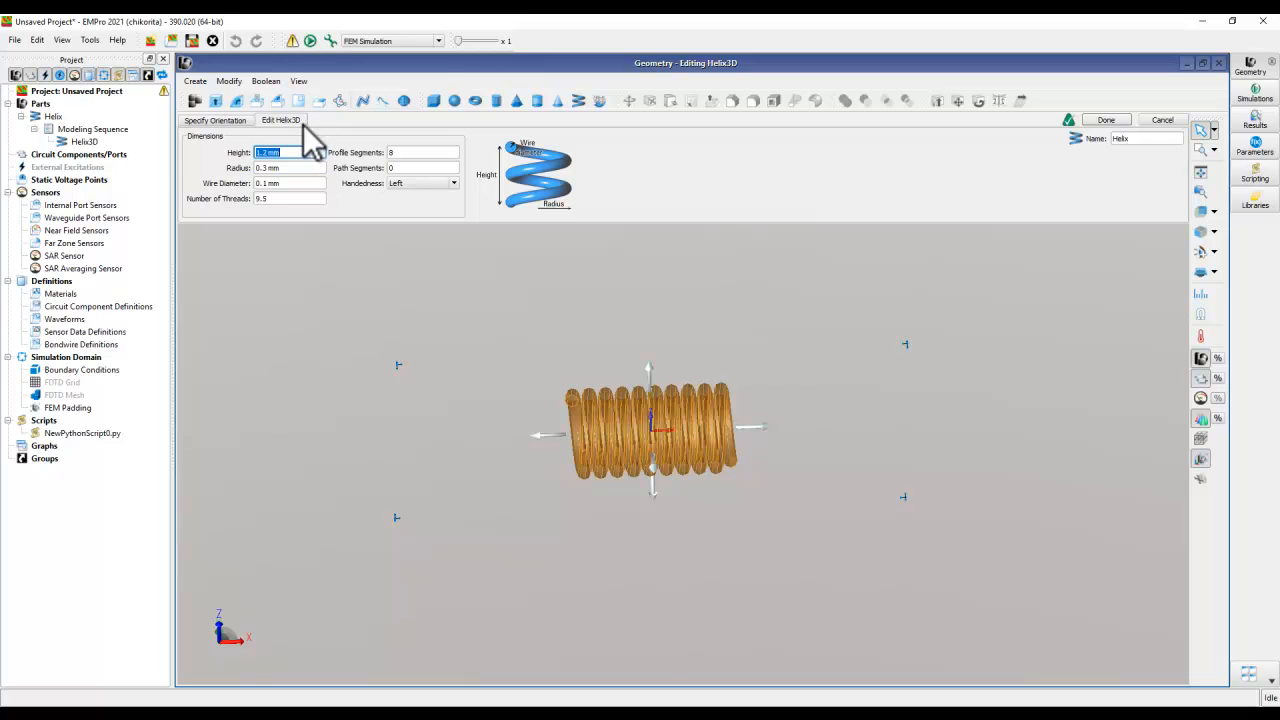
left_click(222, 124)
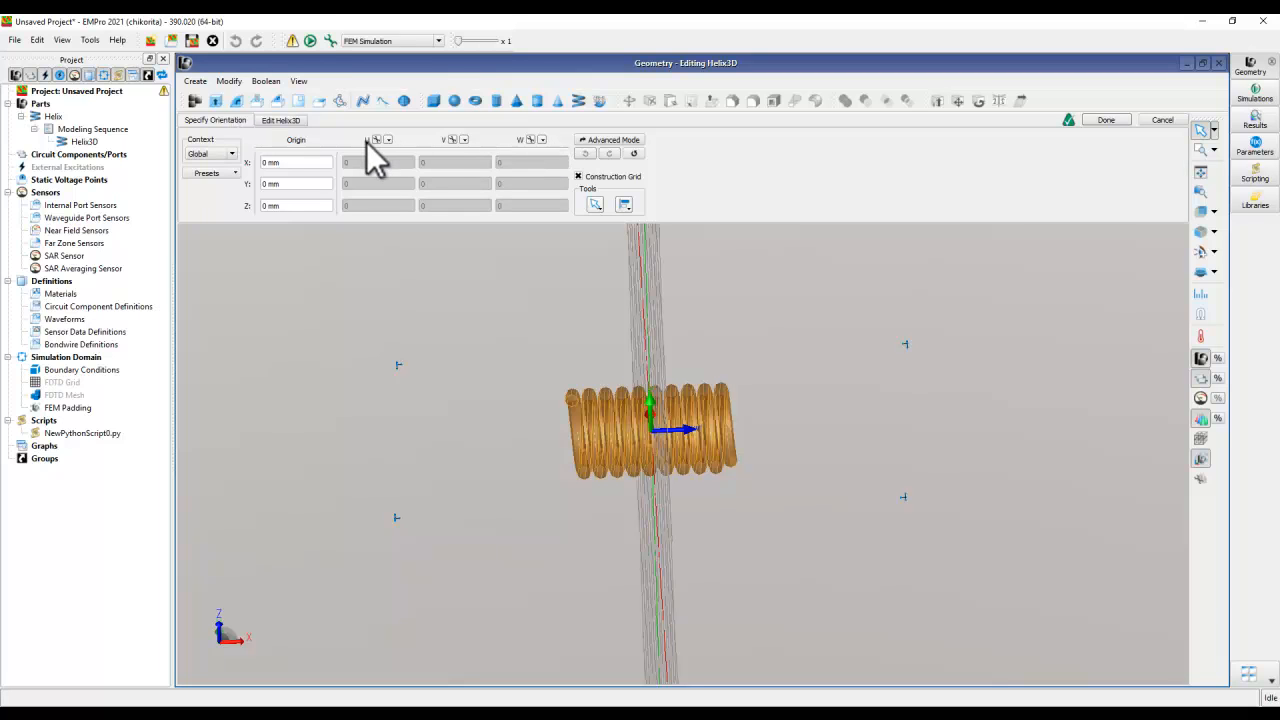
left_click(542, 140)
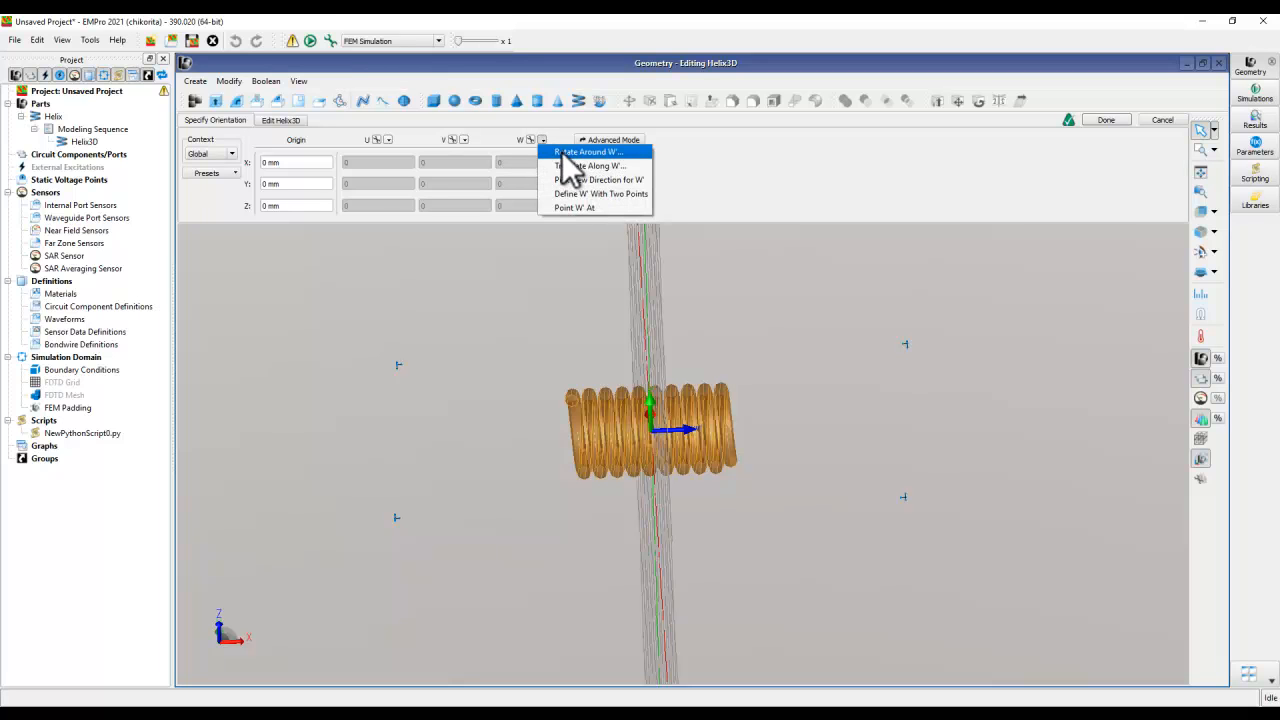
left_click(569, 155)
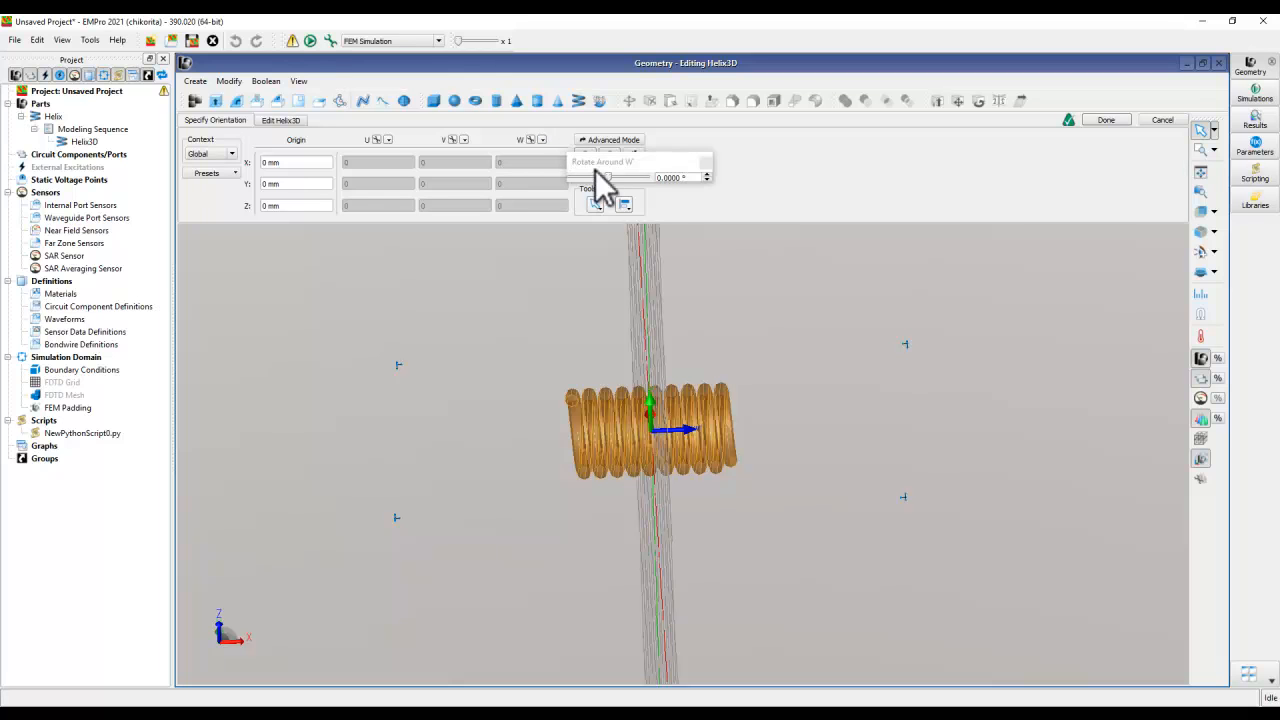
left_click(661, 179)
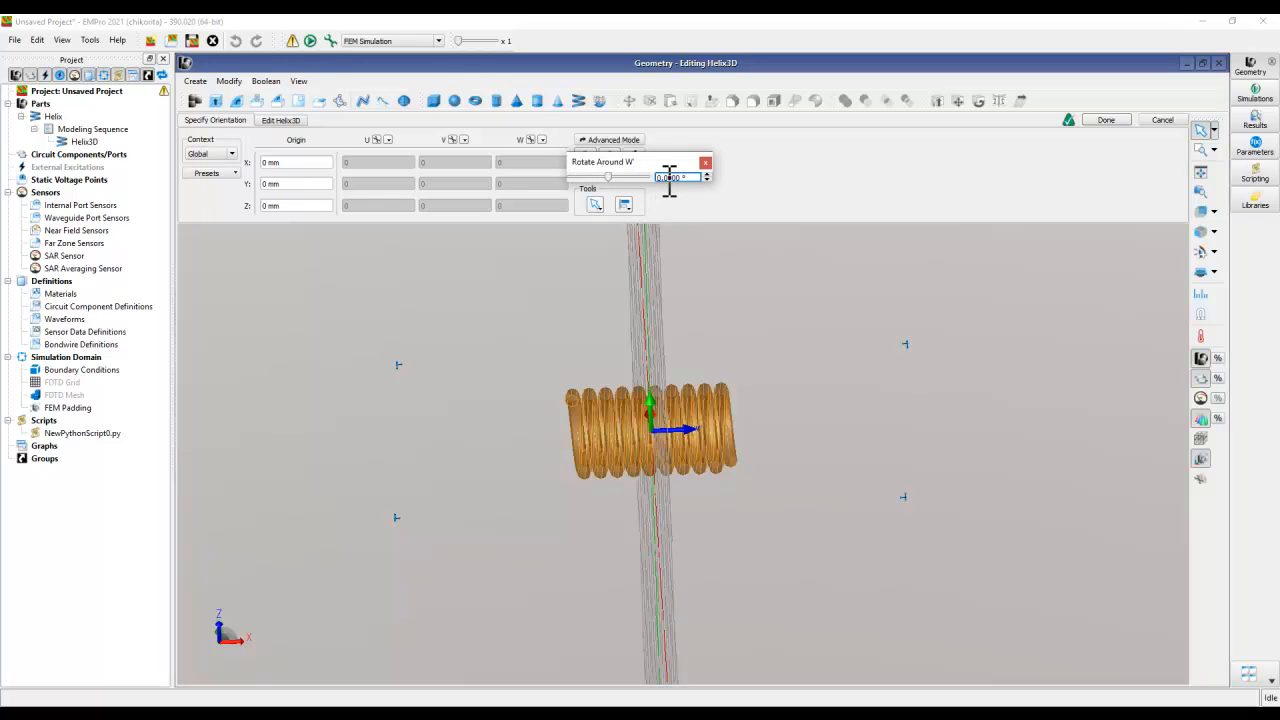
type("9")
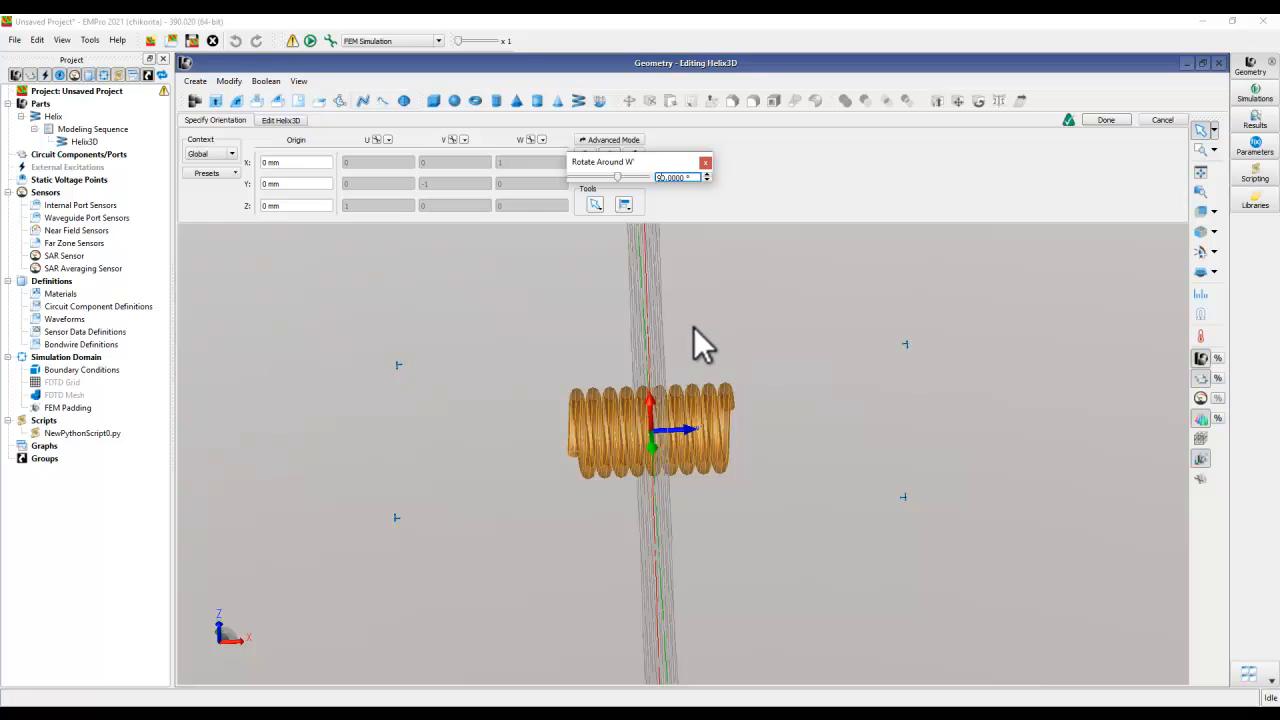
scroll(634, 444, "up", 4)
middle_click_drag(634, 443, 600, 393)
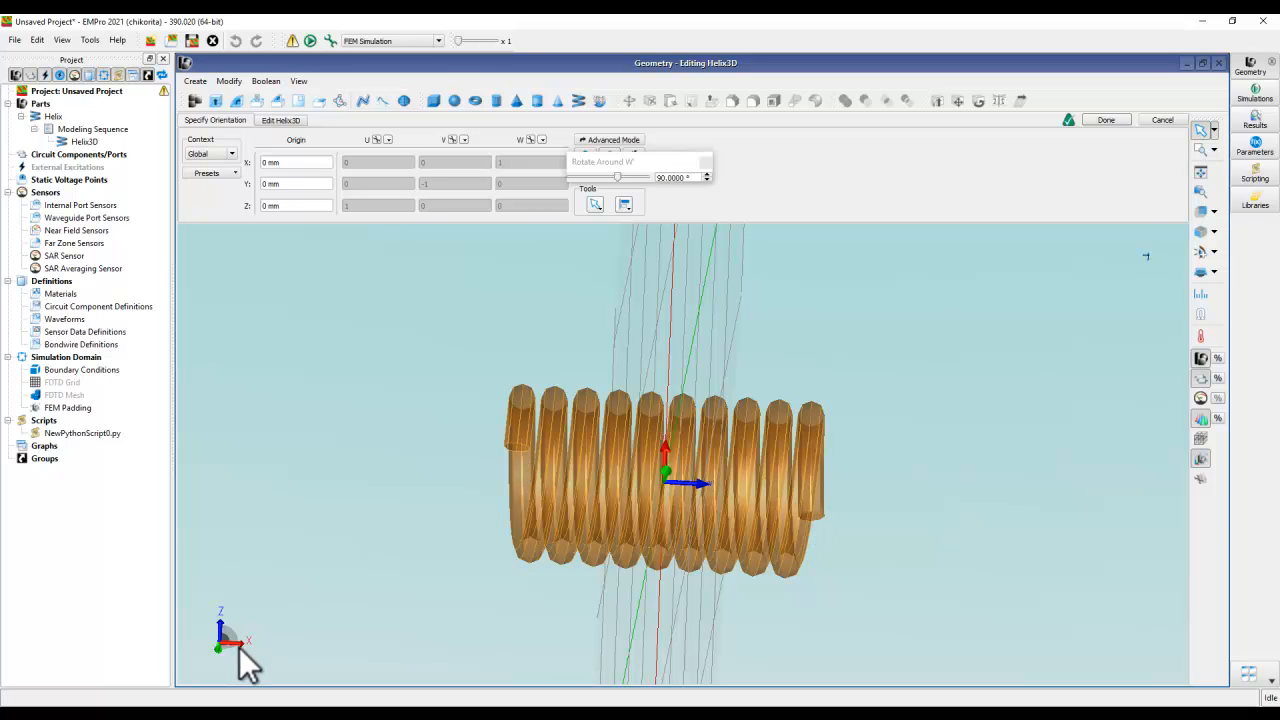
left_click(1107, 121)
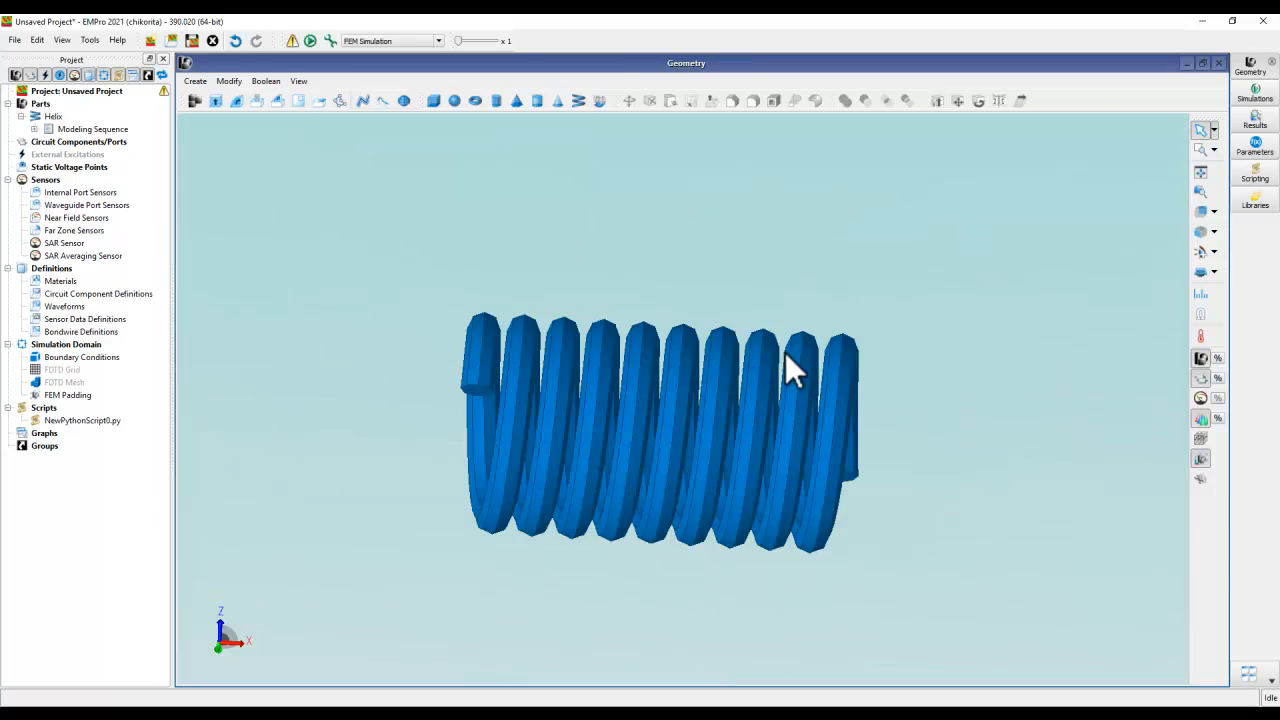
- Start an Extrude from Face and select the flat end face of the helix wire at the negative-X end
middle_click_drag(664, 379, 620, 440)
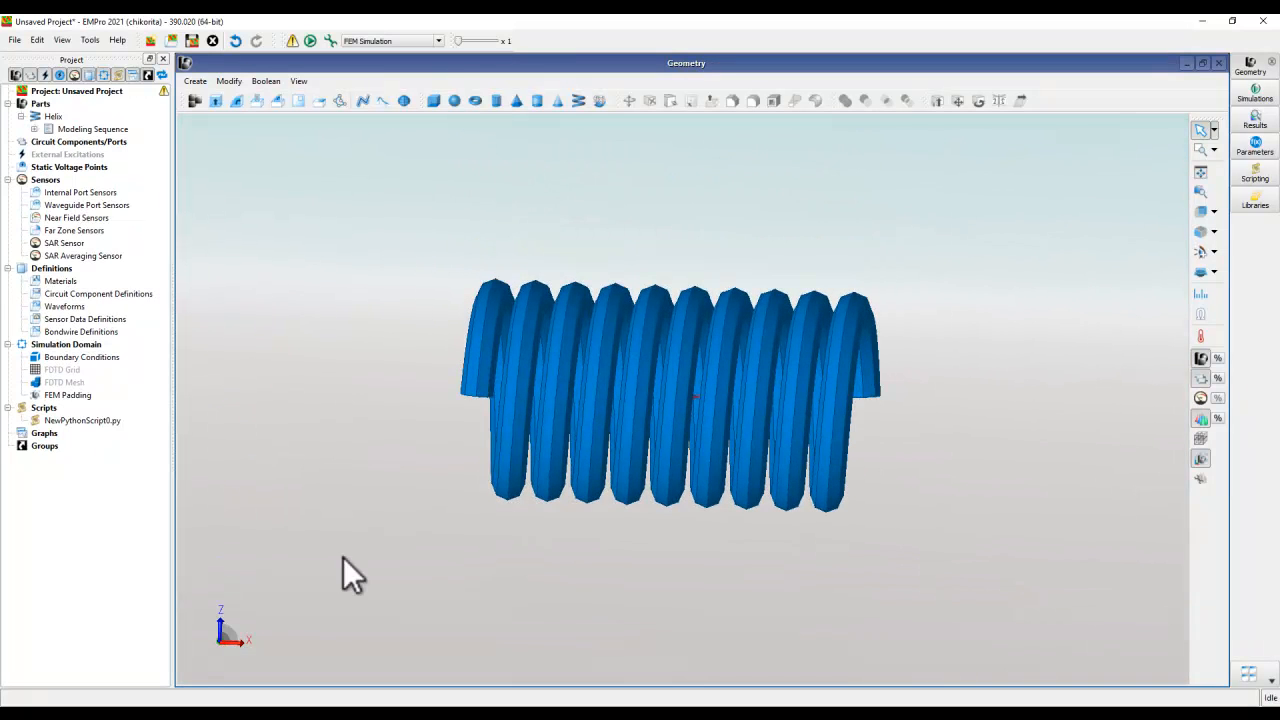
mouse_move(904, 410)
middle_mouse_down()
mouse_move(931, 394)
mouse_move(819, 398)
middle_mouse_up()
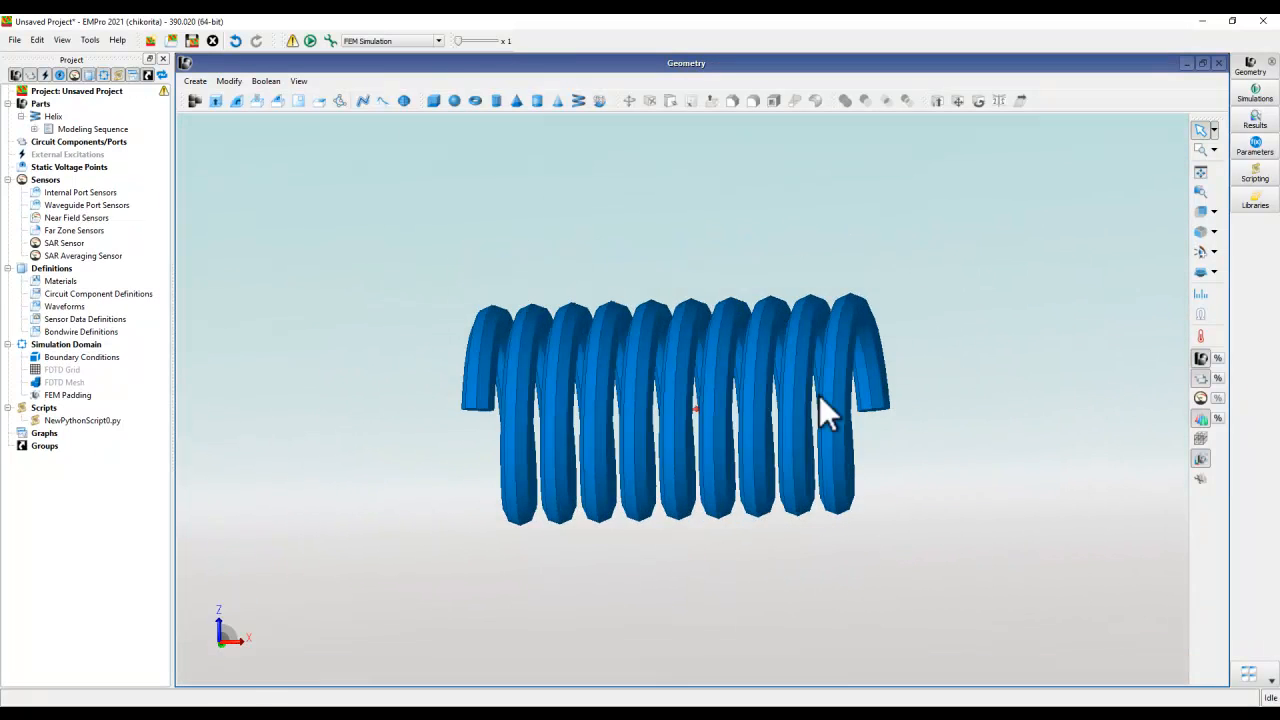
middle_click_drag(687, 489, 696, 455)
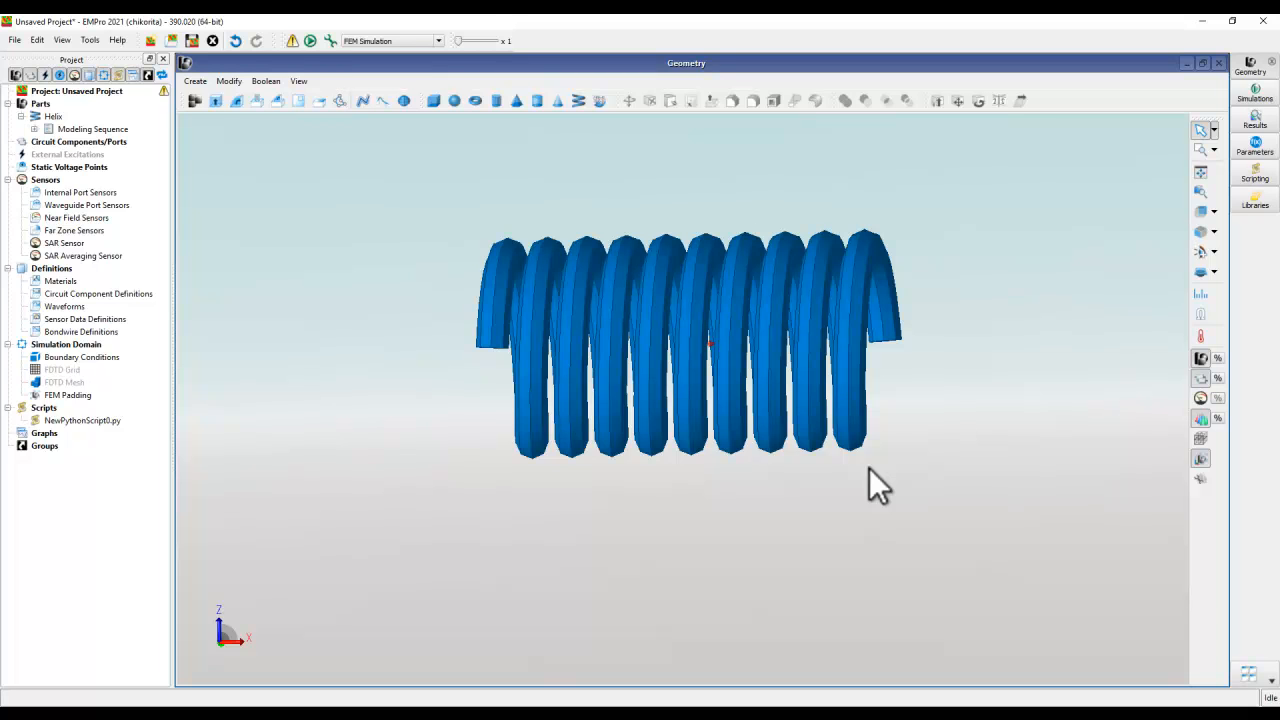
middle_click_drag(778, 423, 742, 378)
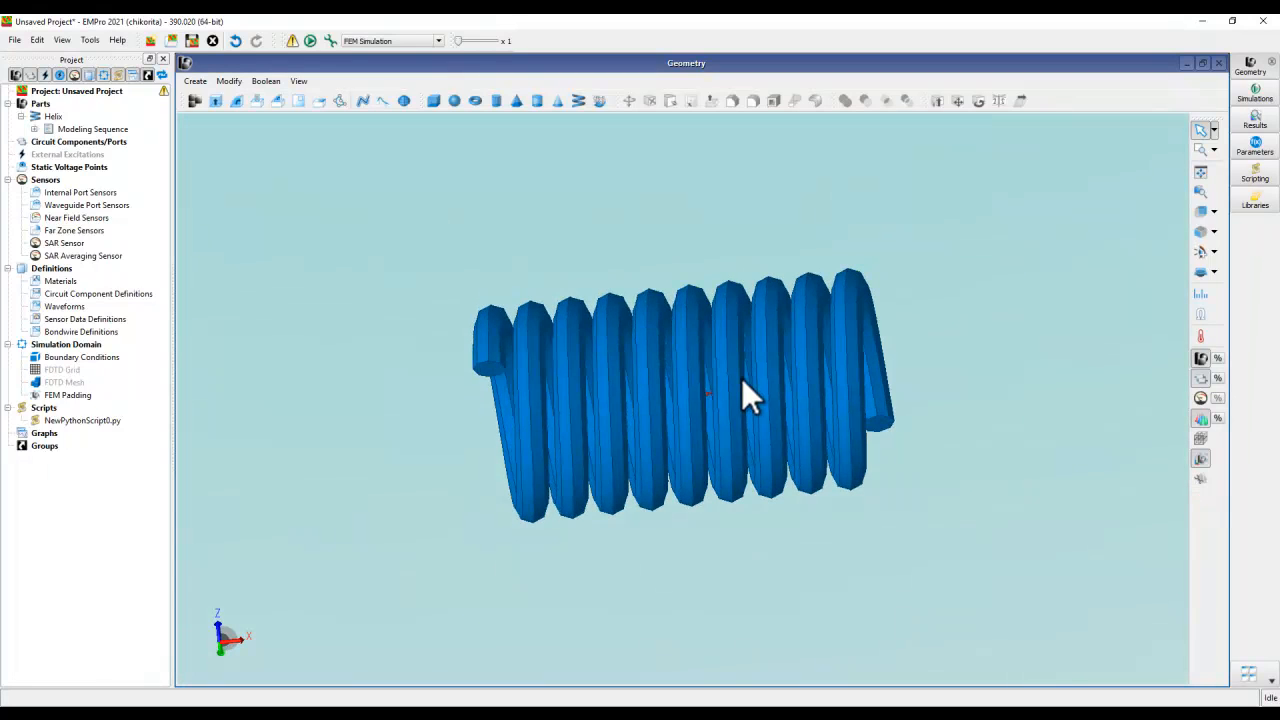
left_click(257, 102)
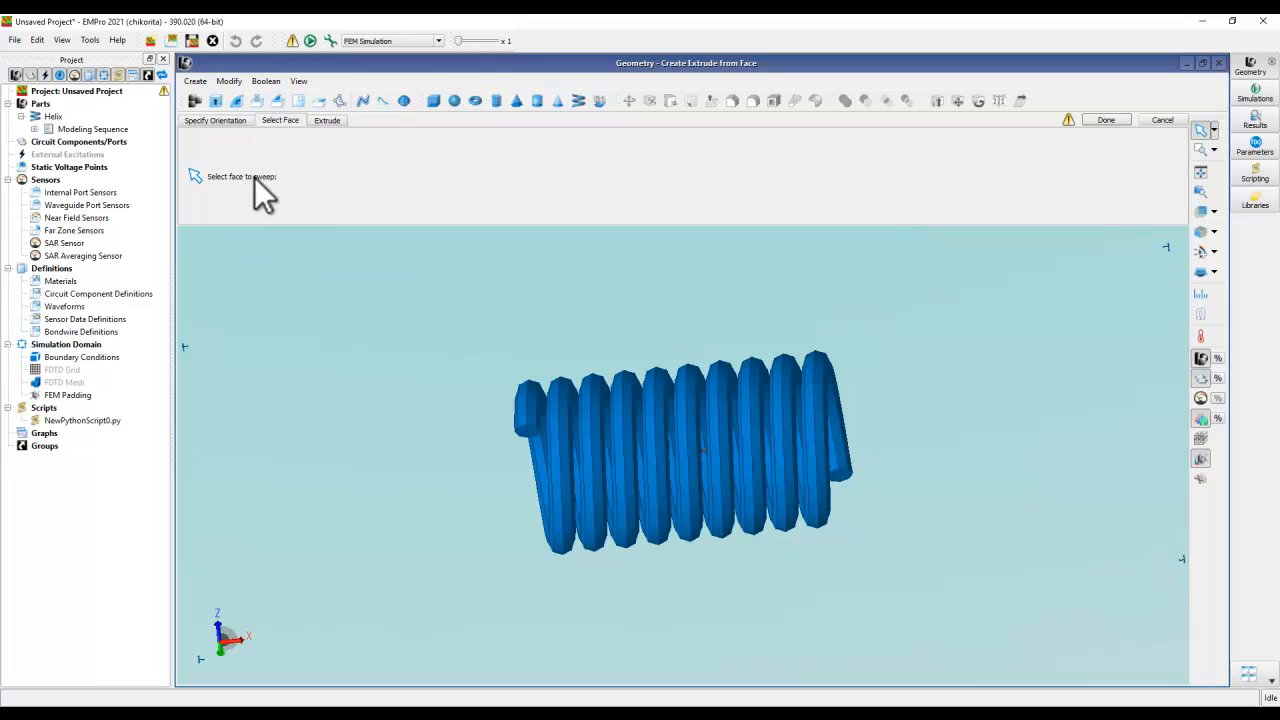
left_click(528, 432)
scroll(538, 442, "up", 3)
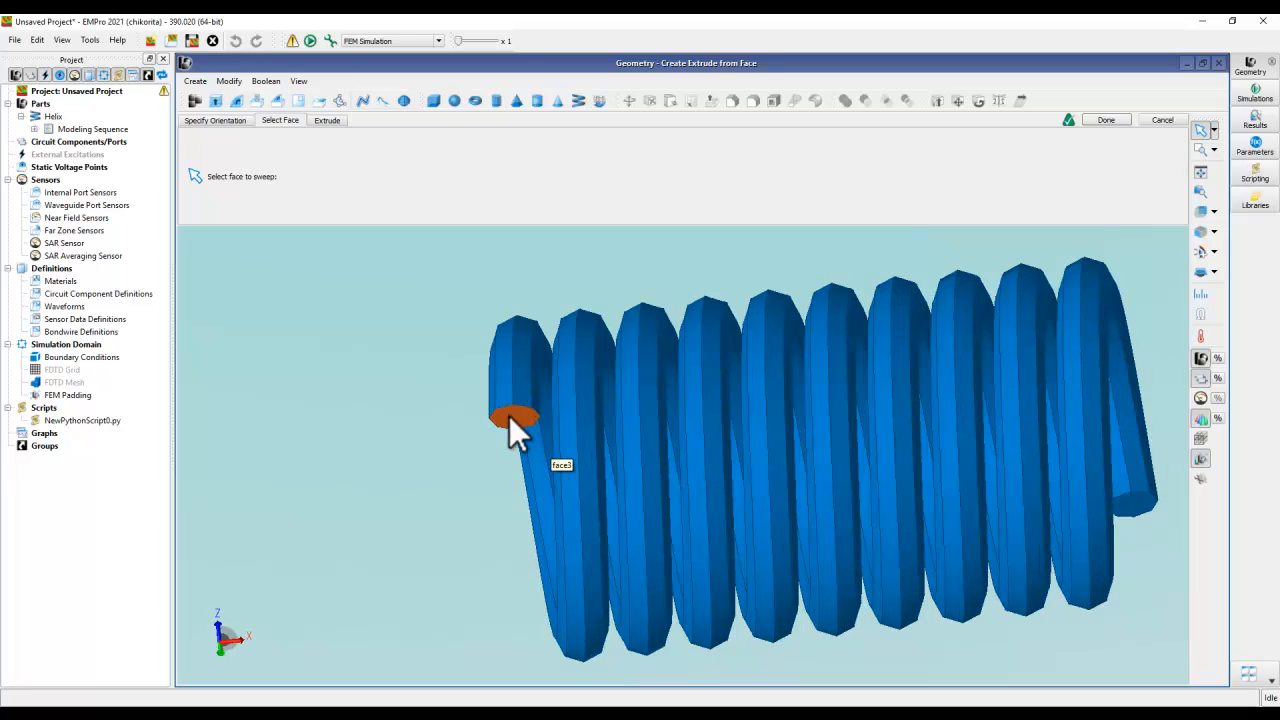
middle_click_drag(697, 434, 696, 467)
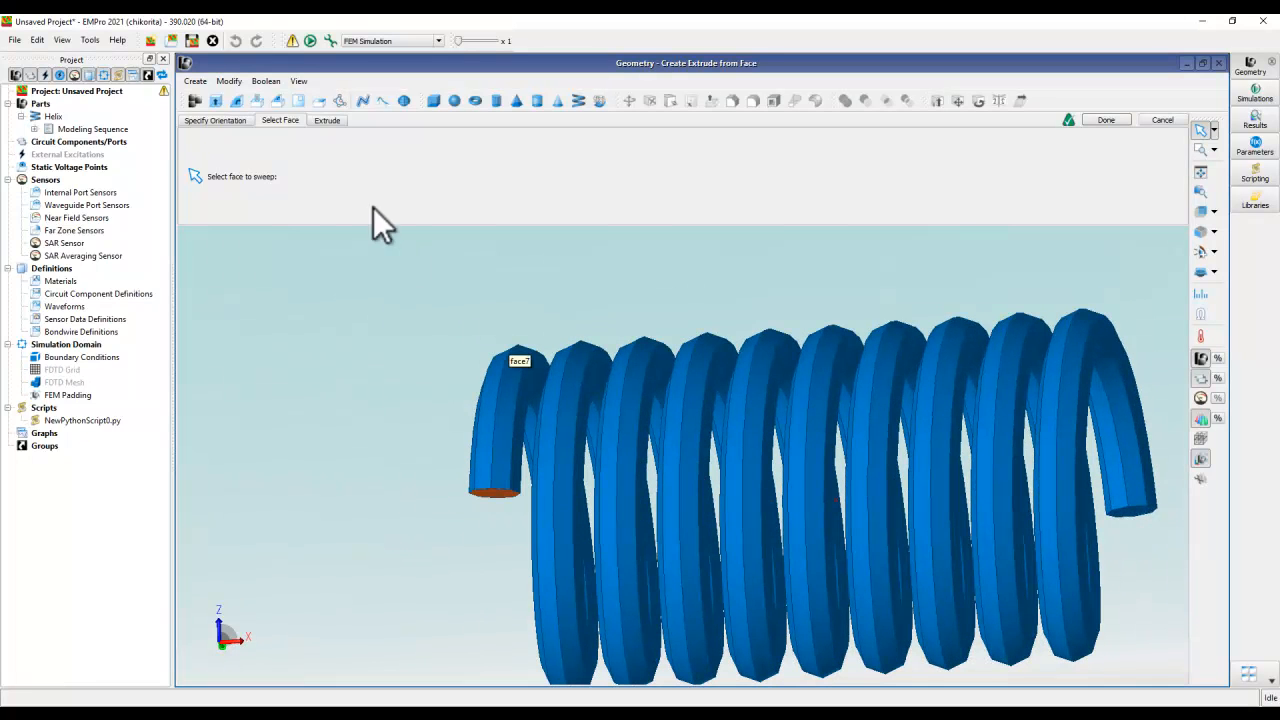
- Set the extrude distance of the selected wire end face to 0.4 mm and finish the extrusion
left_click(330, 120)
scroll(745, 420, "down", 3)
middle_click_drag(773, 452, 894, 544)
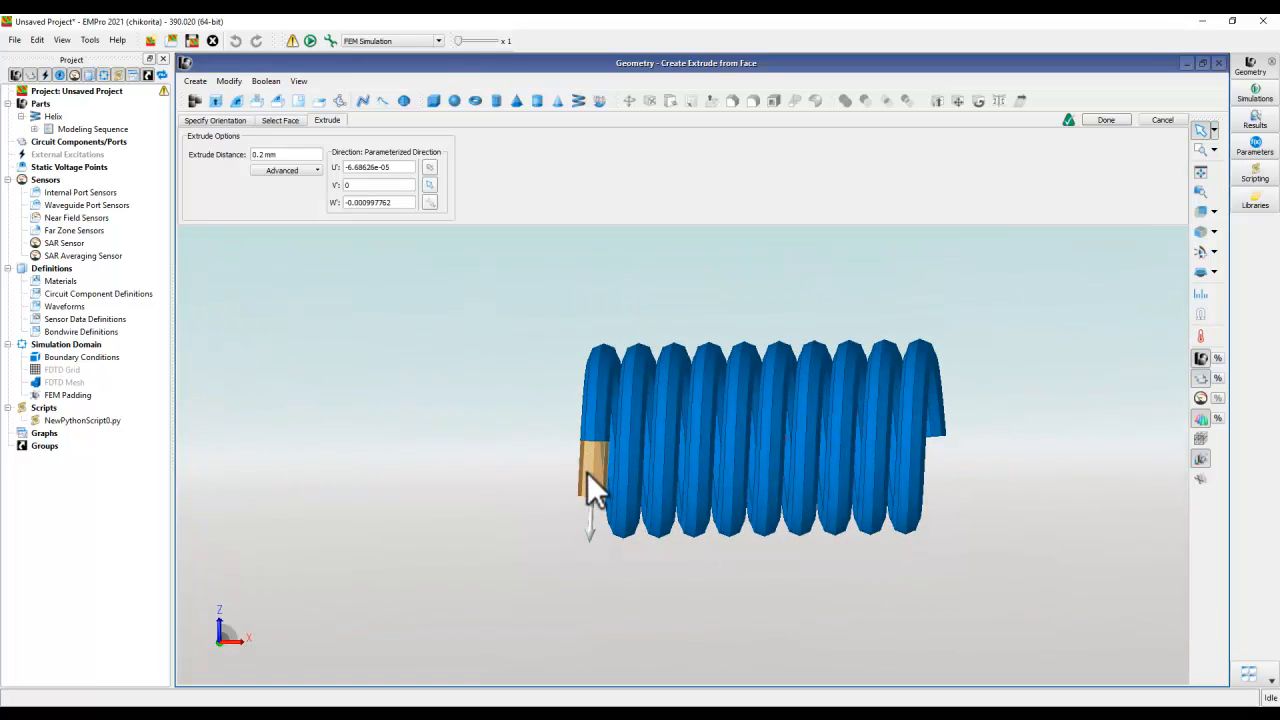
double_click(263, 154)
type("4")
left_click(447, 380)
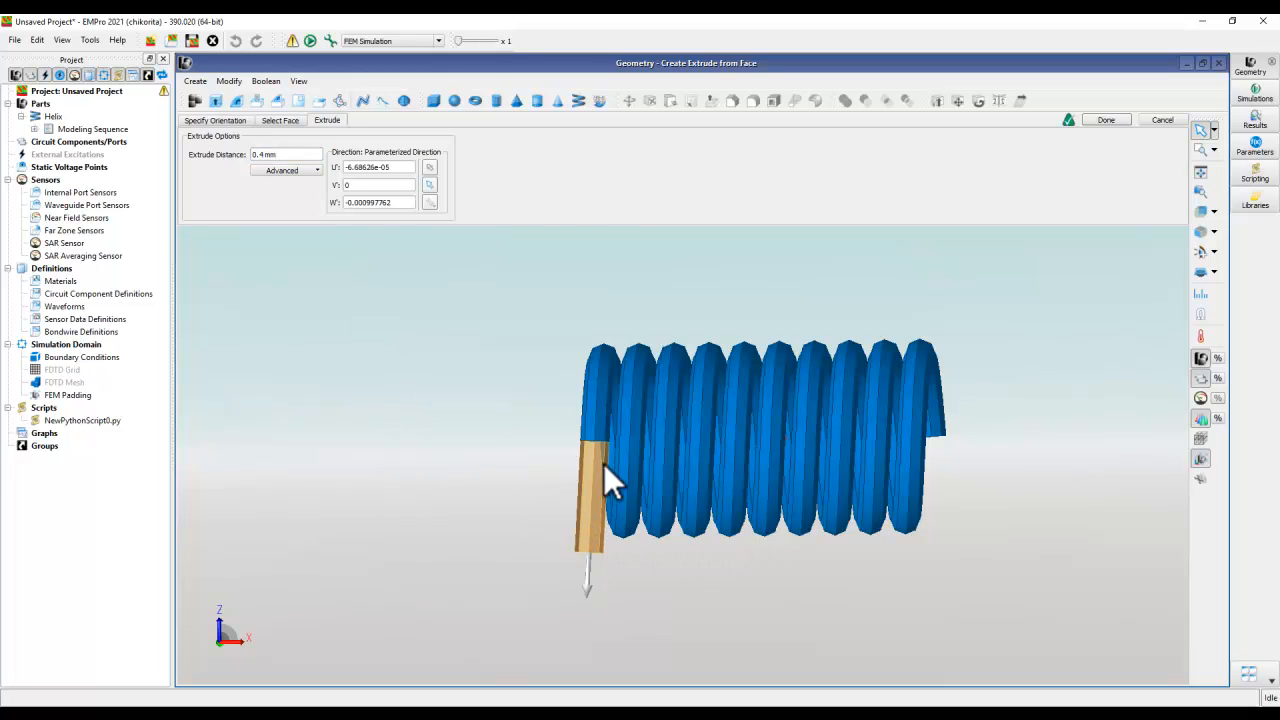
left_click(1107, 122)
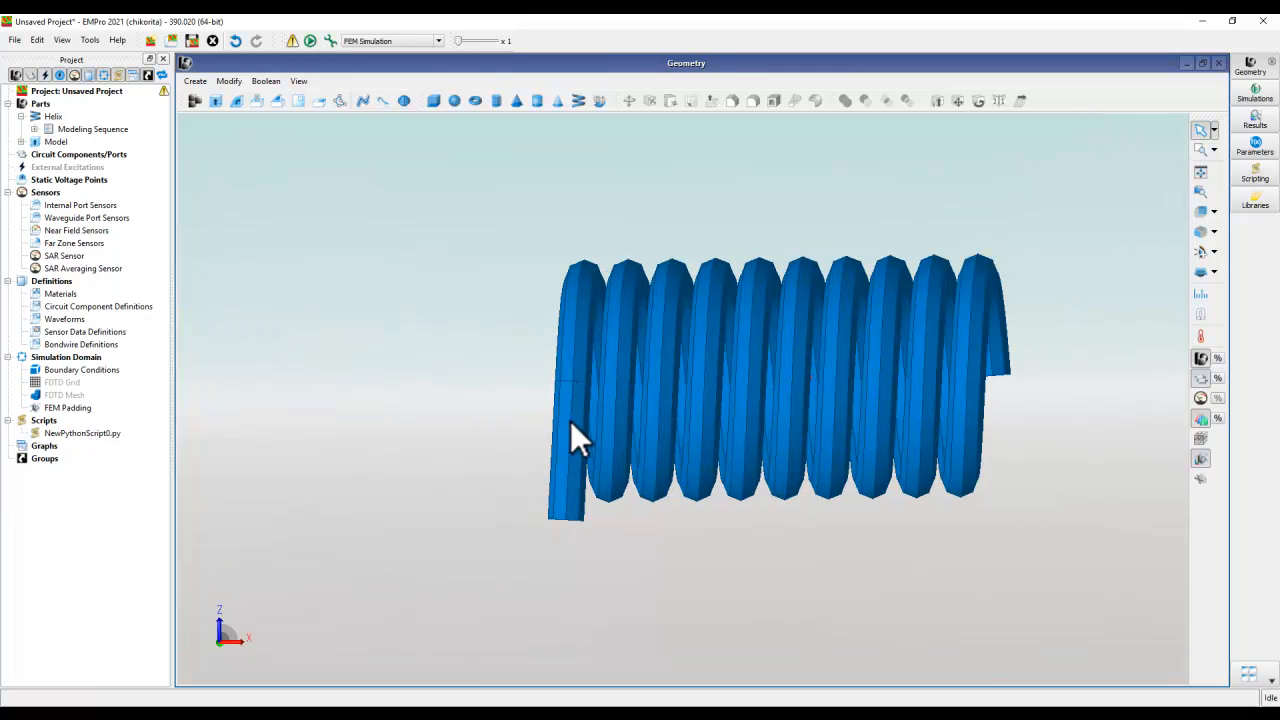
- Collapse the Helix entry, highlight the extruded Model part and check its position on the wire end
left_click(21, 116)
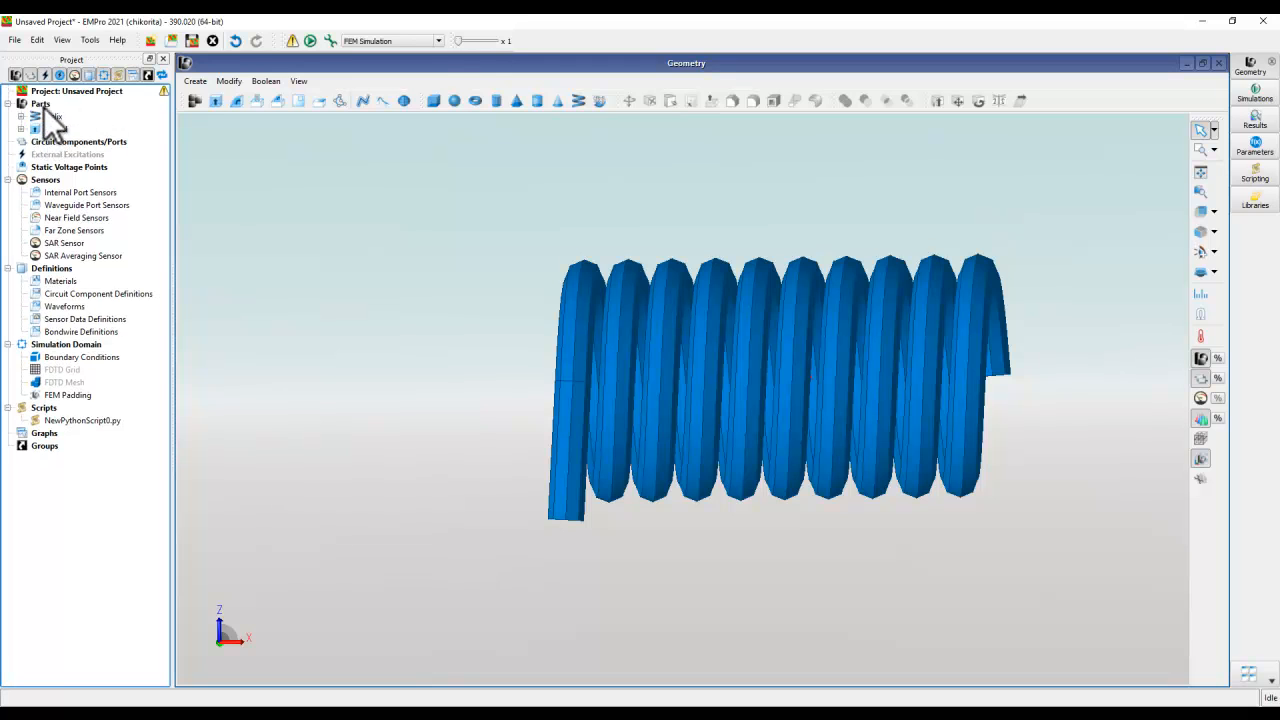
left_click(50, 129)
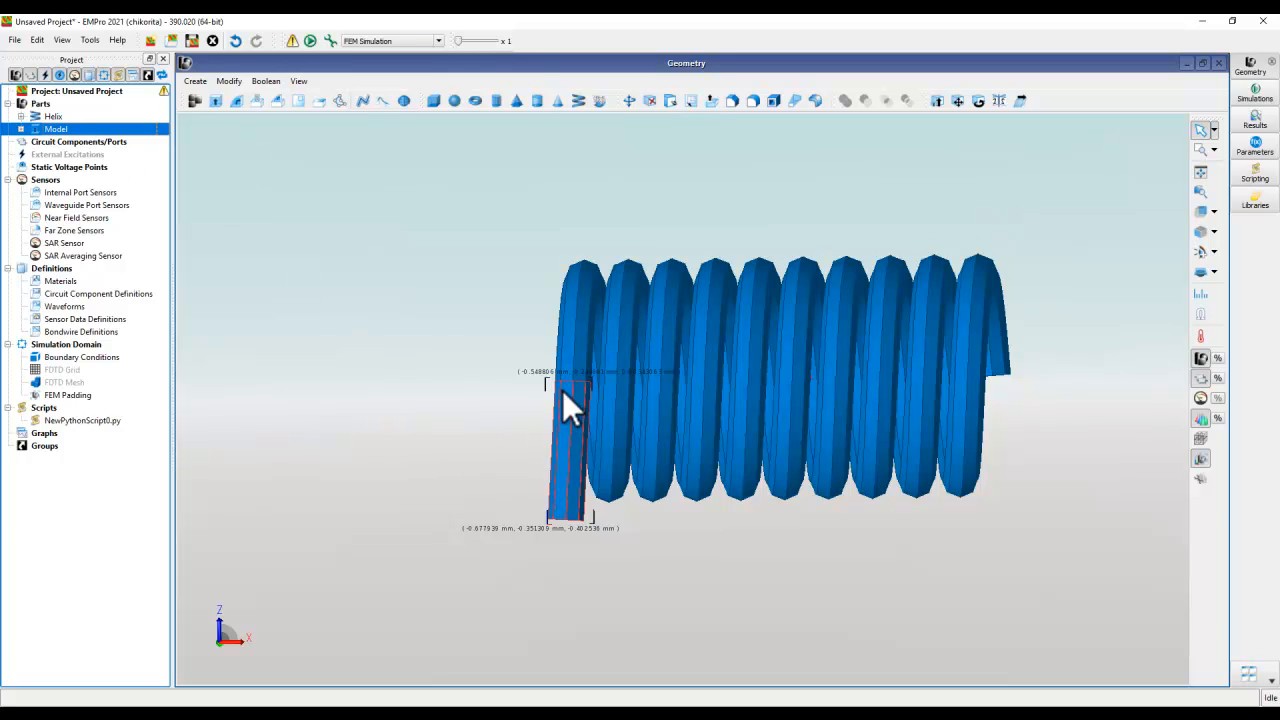
middle_click_drag(848, 549, 746, 490)
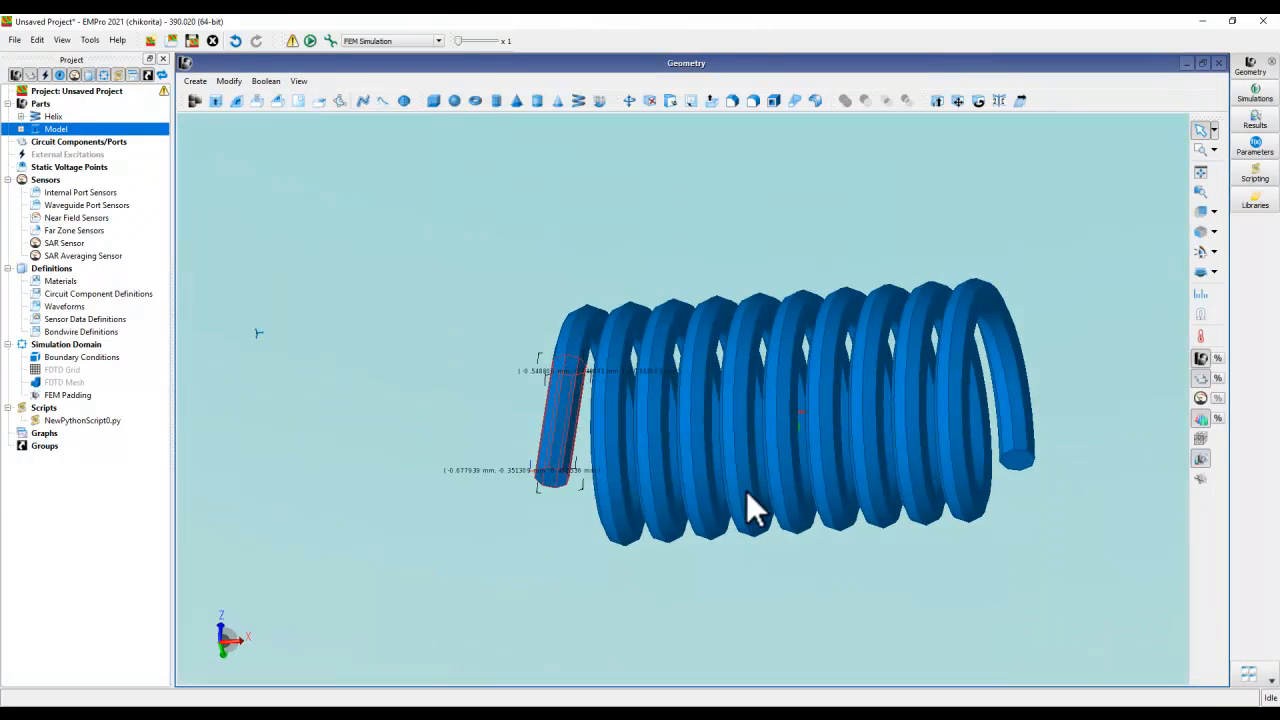
- Extrude the end face at the helix's other wire end by 0.4 mm and inspect both extended leads
left_click(255, 102)
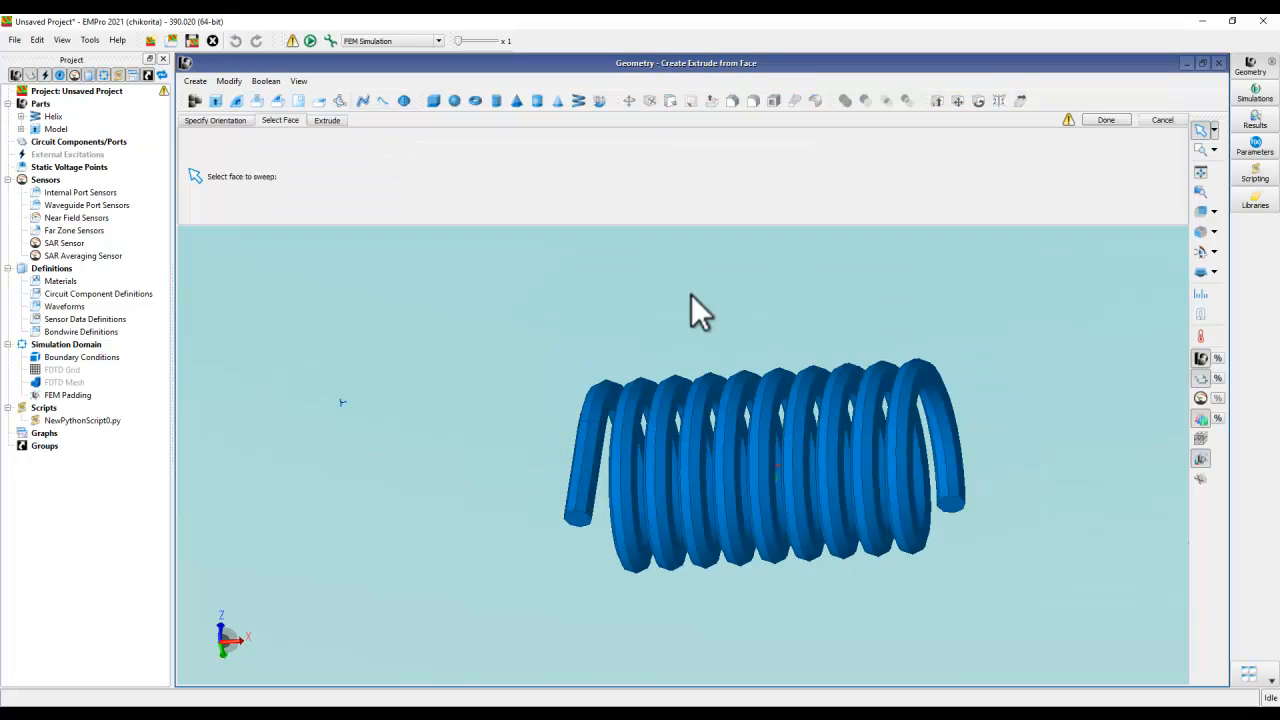
left_click(953, 506)
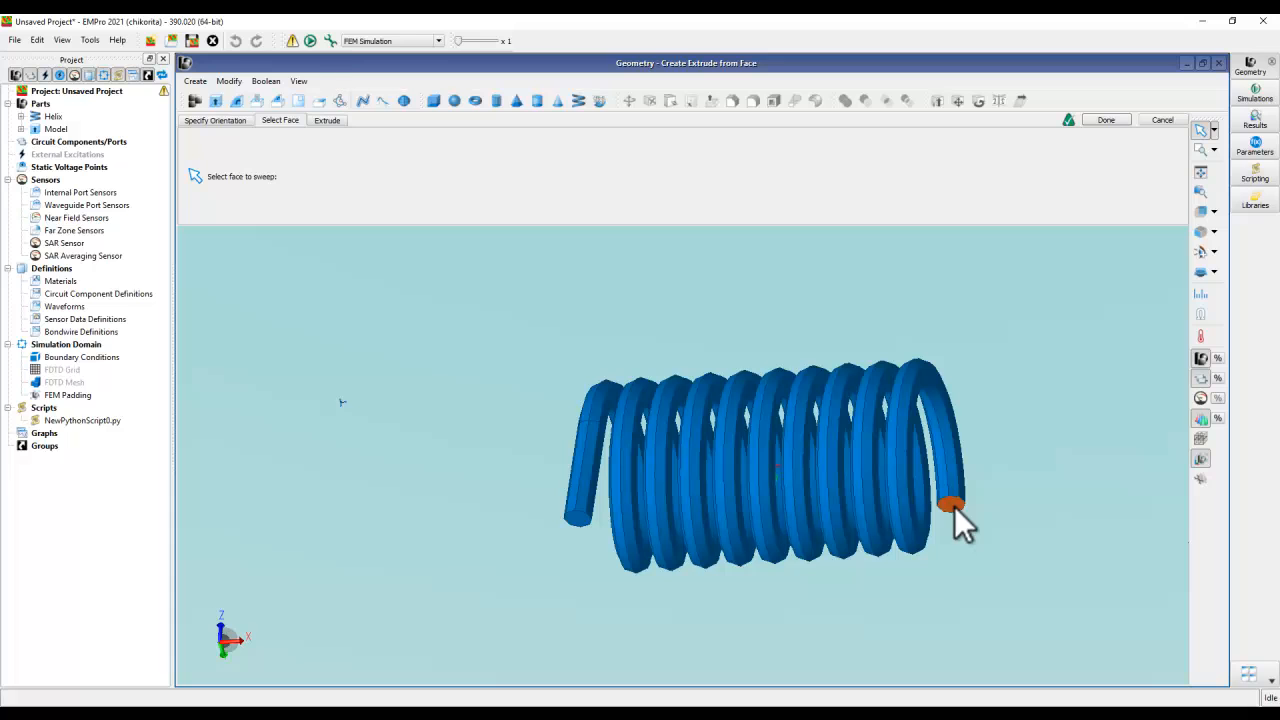
left_click(327, 121)
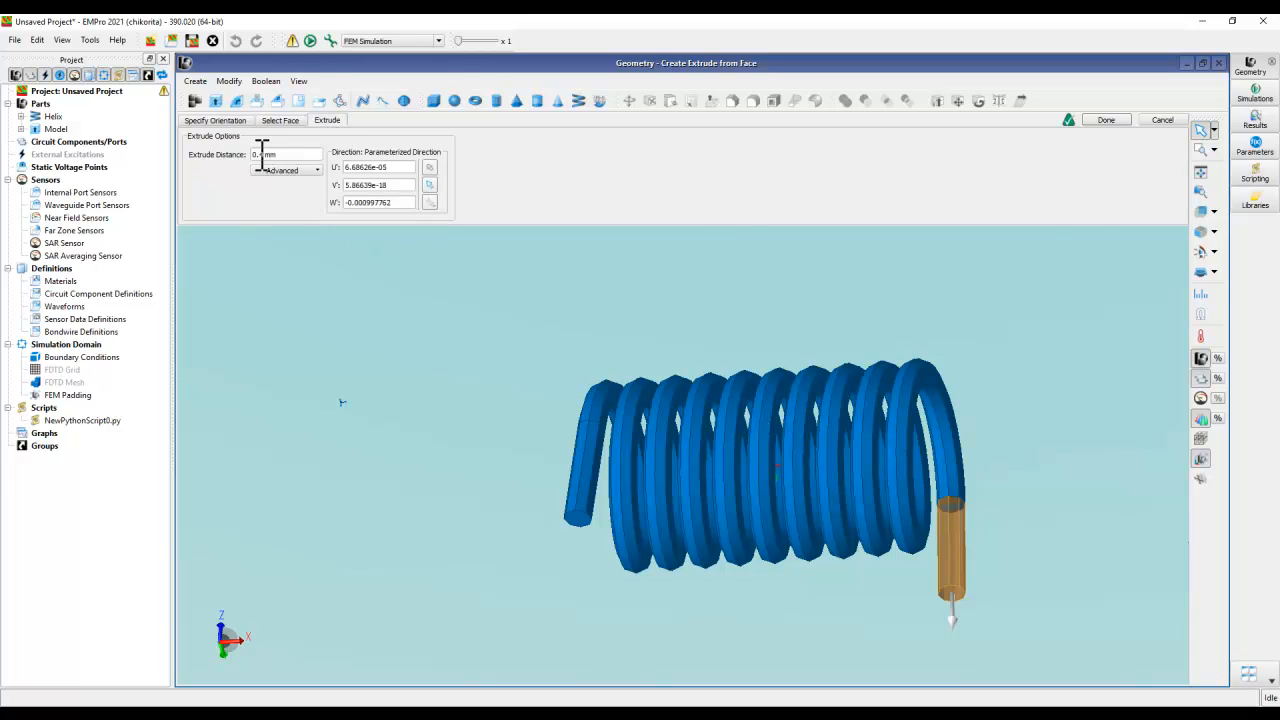
left_click(1104, 120)
middle_click_drag(836, 346, 1129, 414)
middle_click_drag(714, 429, 754, 463)
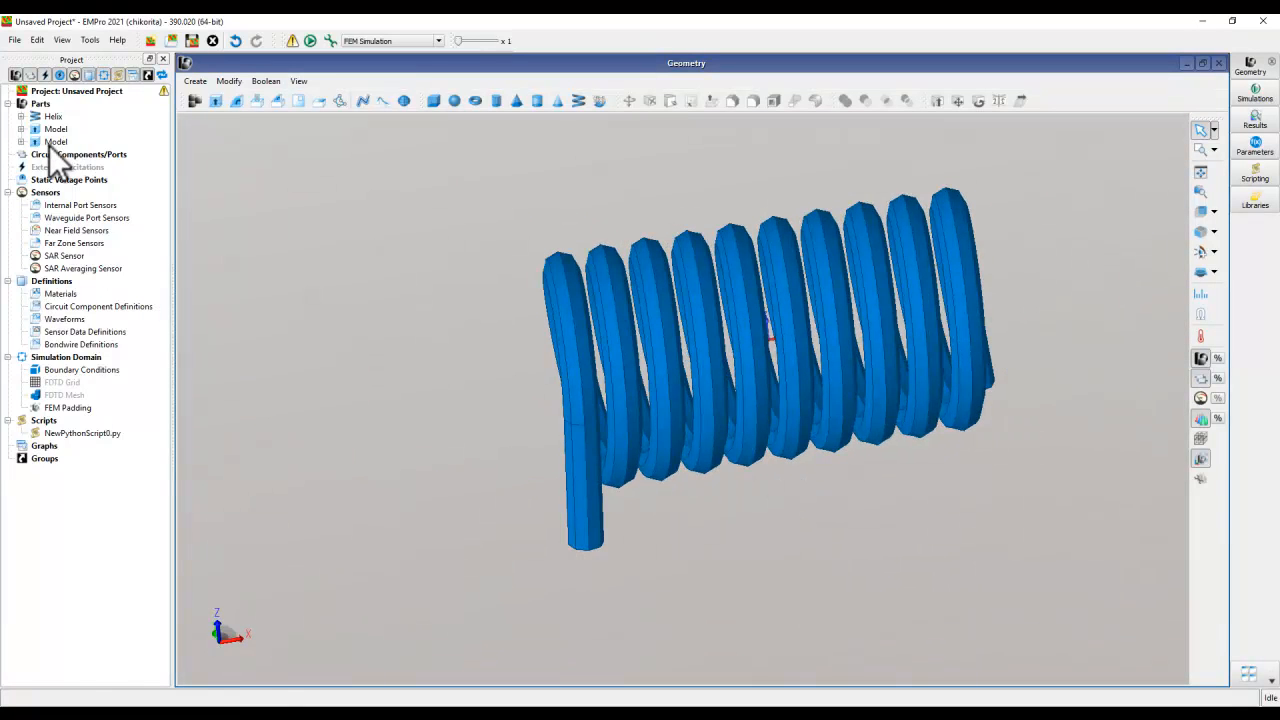
middle_click_drag(608, 504, 522, 502)
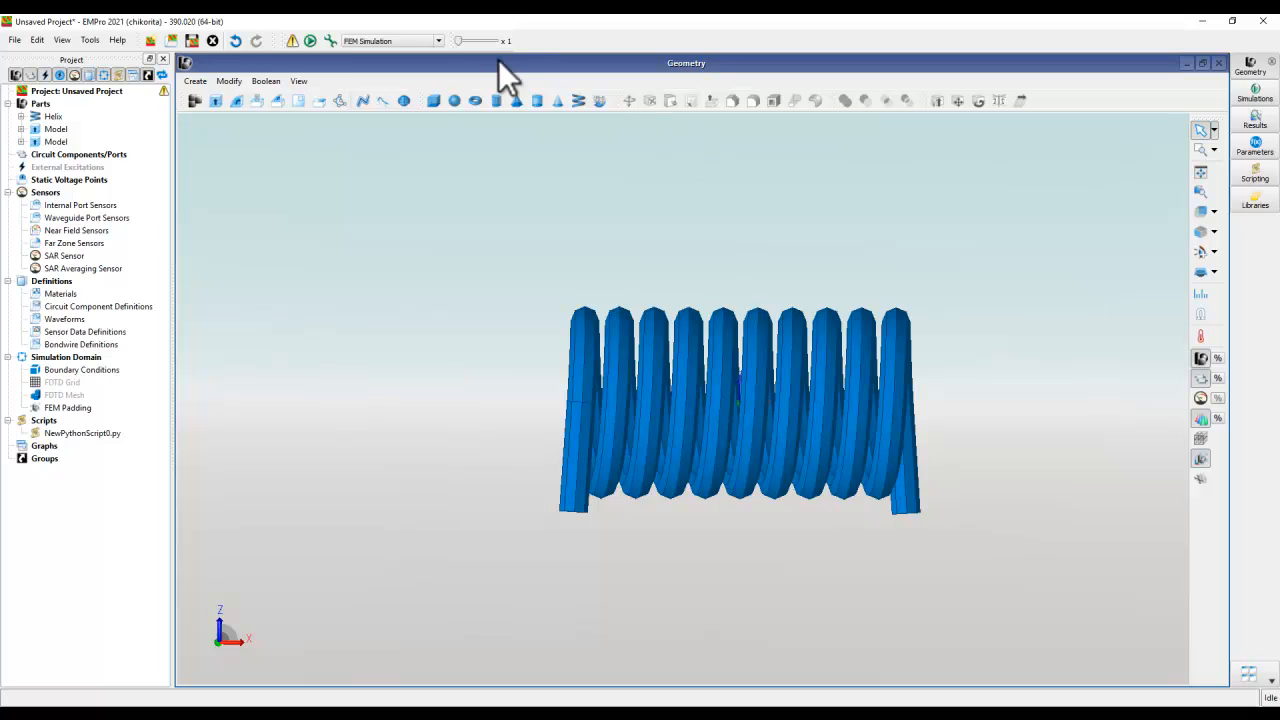
- Start a new Extrude part and set its origin Z to -0.5 mm in the Global context, placing the sketch plane below the leads
left_click(432, 101)
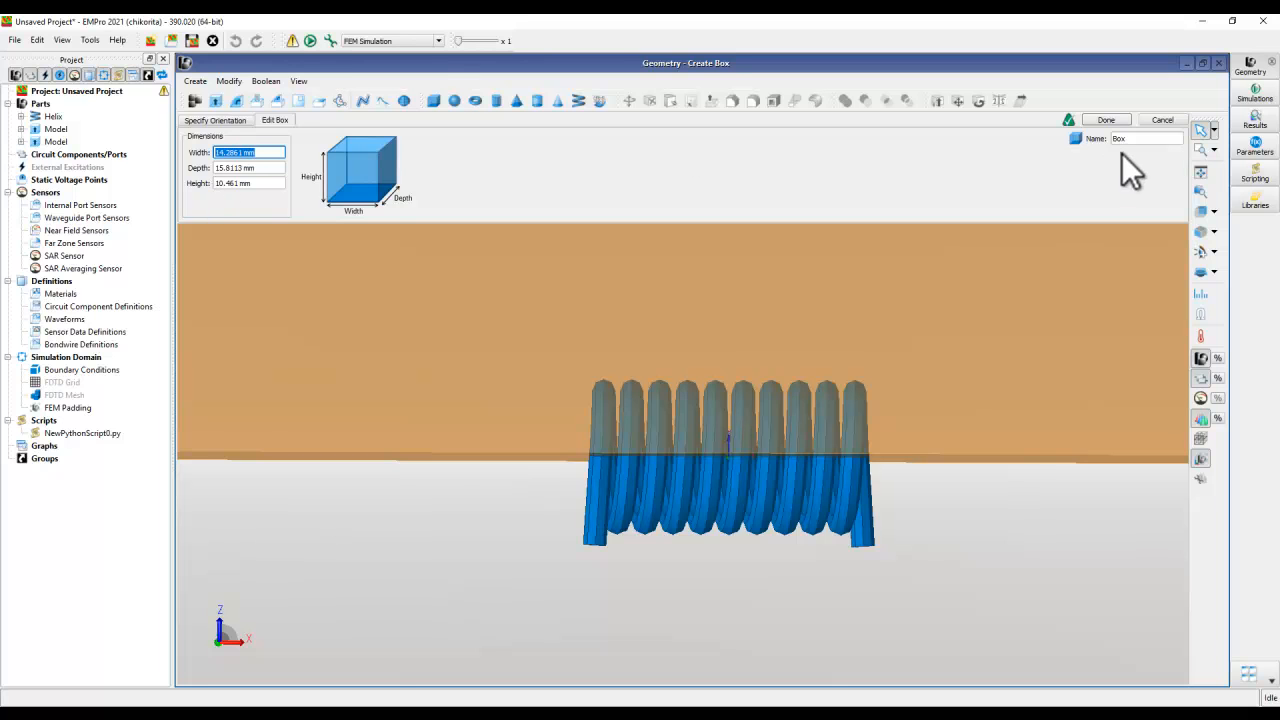
left_click(1160, 120)
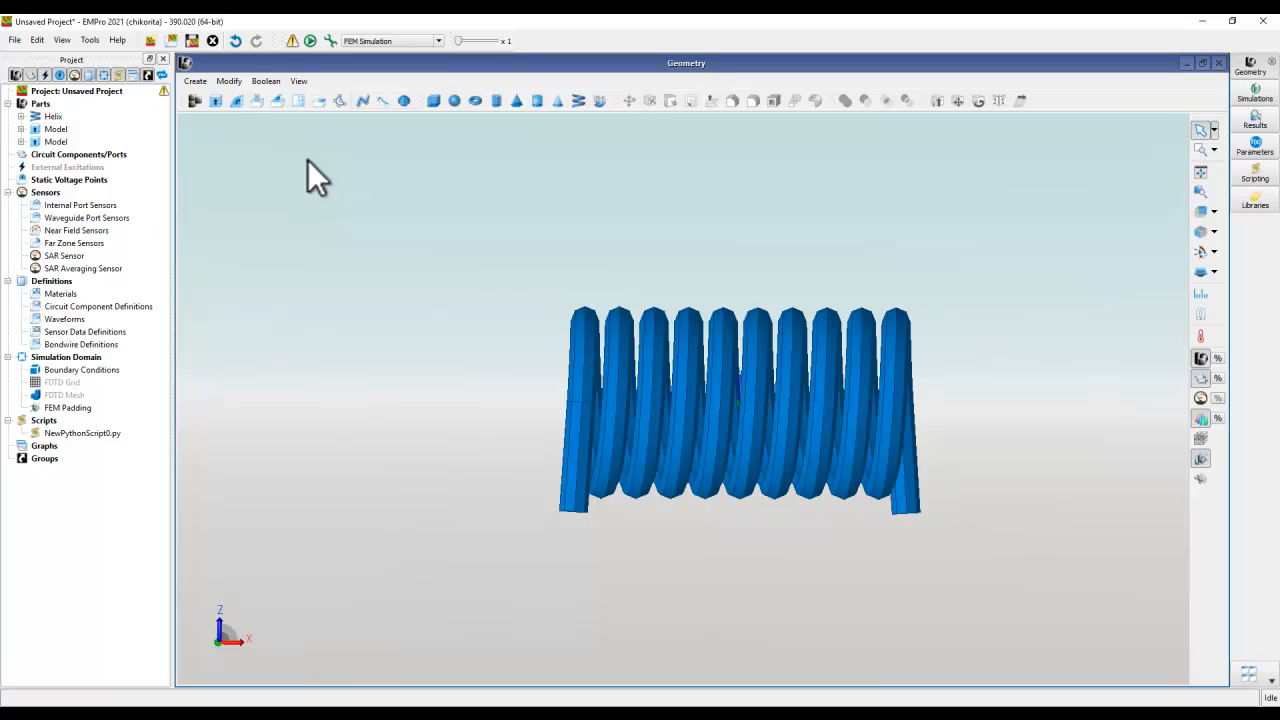
left_click(216, 102)
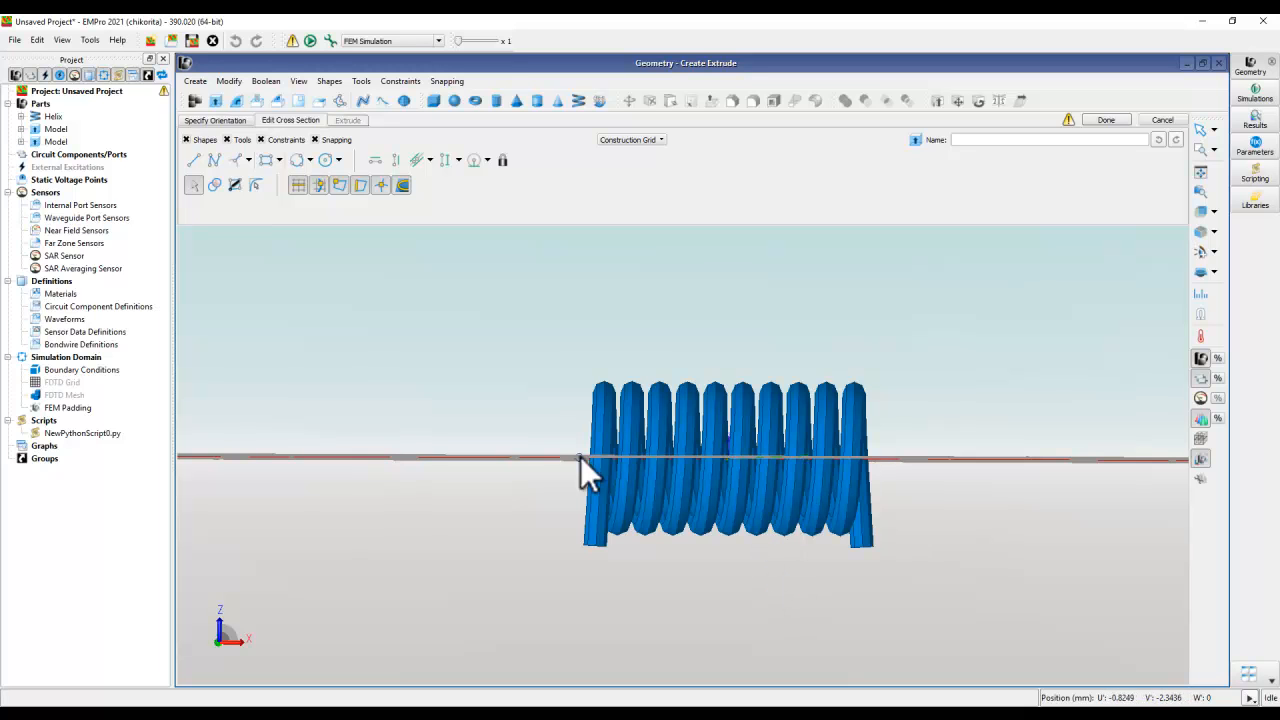
left_click(1199, 128)
mouse_move(775, 300)
left_mouse_down()
mouse_move(800, 391)
mouse_move(788, 307)
mouse_move(770, 314)
left_mouse_up()
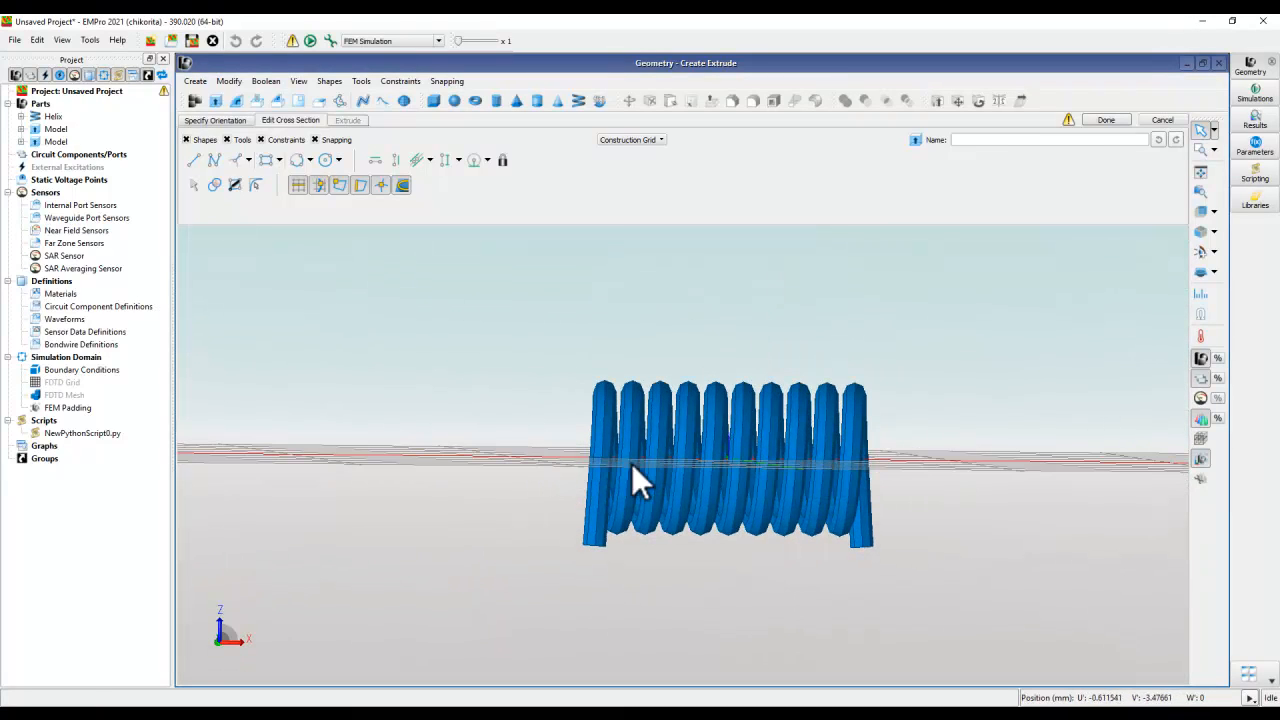
mouse_move(954, 510)
left_mouse_down()
mouse_move(962, 490)
mouse_move(960, 514)
left_mouse_up()
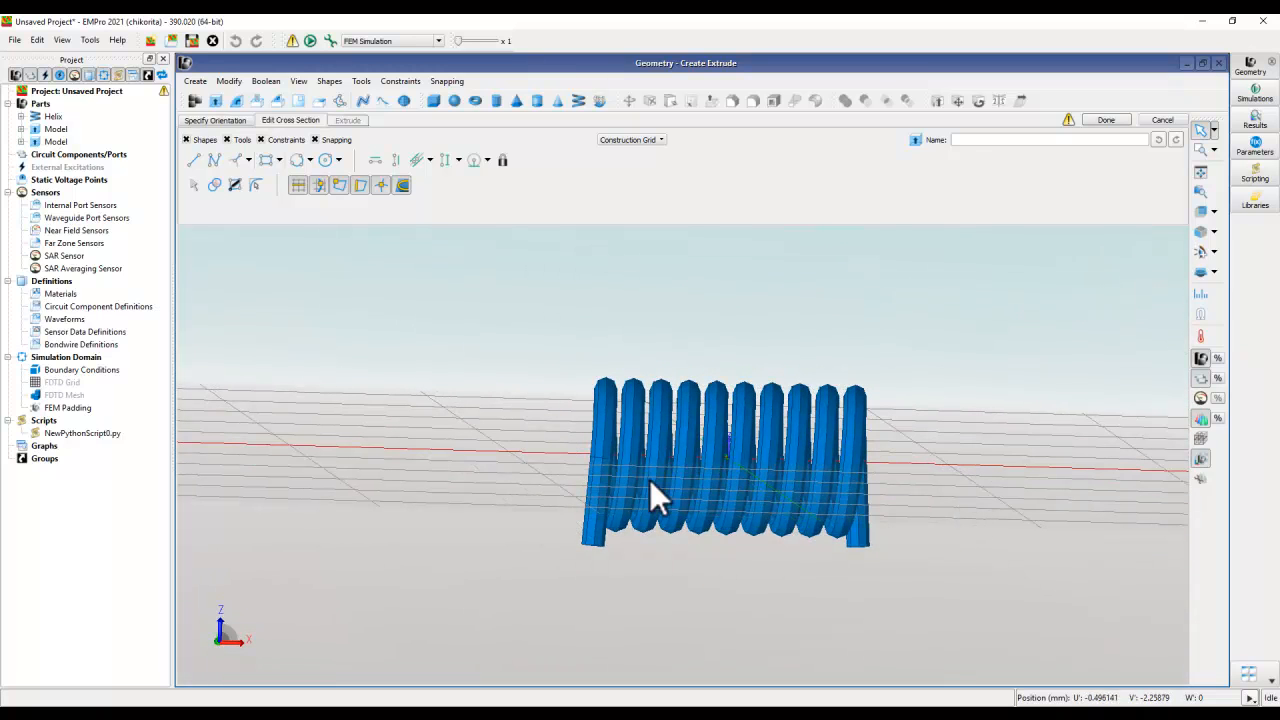
left_click(210, 120)
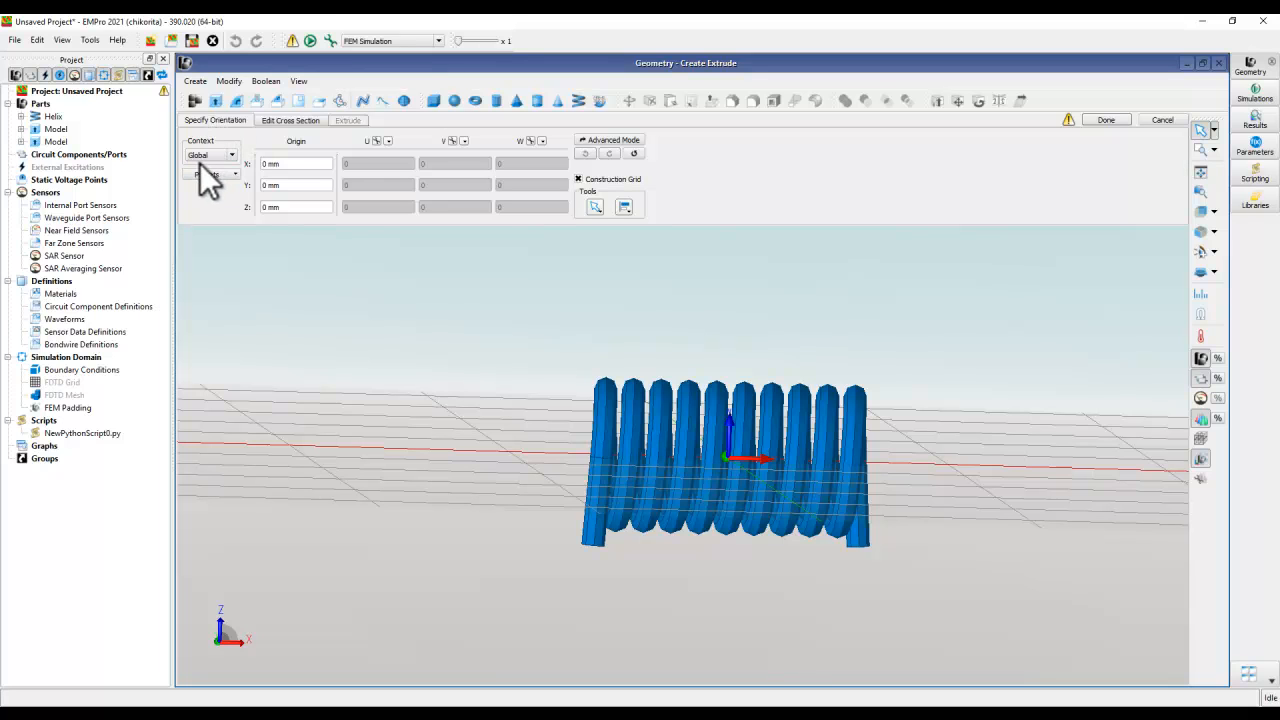
left_click(228, 156)
left_click(274, 138)
left_click(268, 207)
type("-0.5")
key("Return")
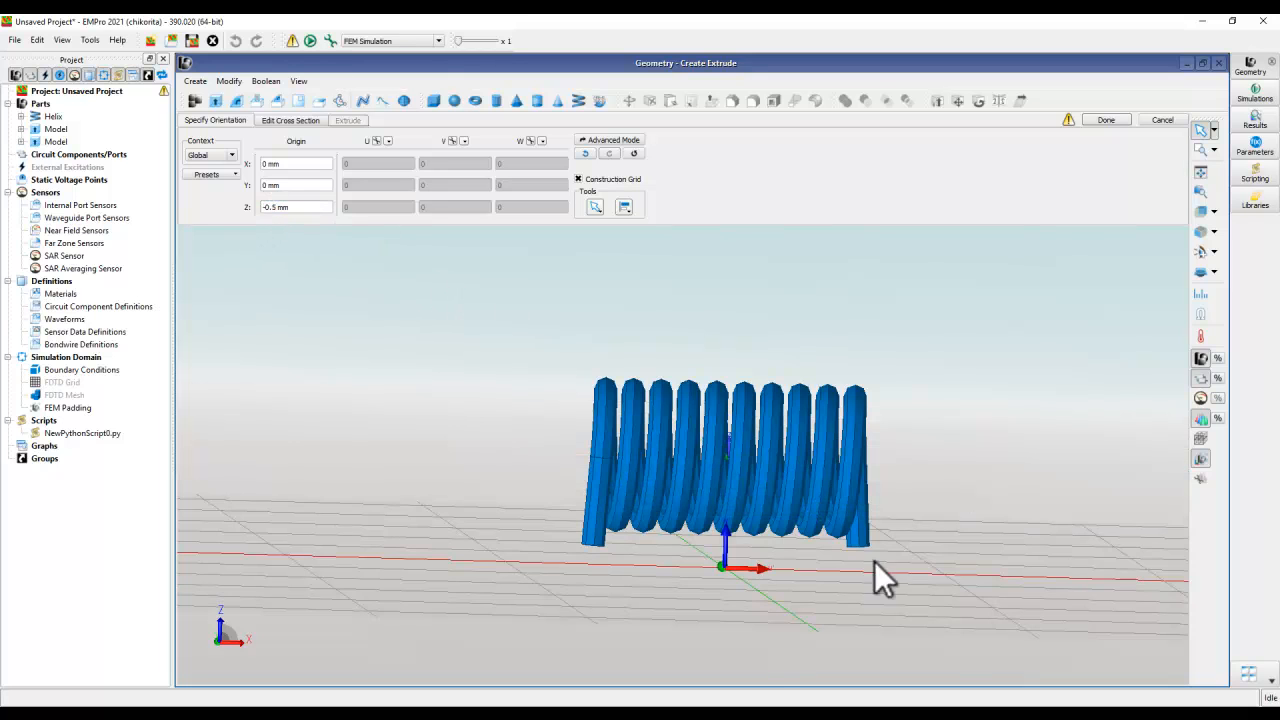
- Sketch a rectangle in the extrude's cross section around the wire end on the positive-X side
middle_click_drag(1051, 488, 1034, 472)
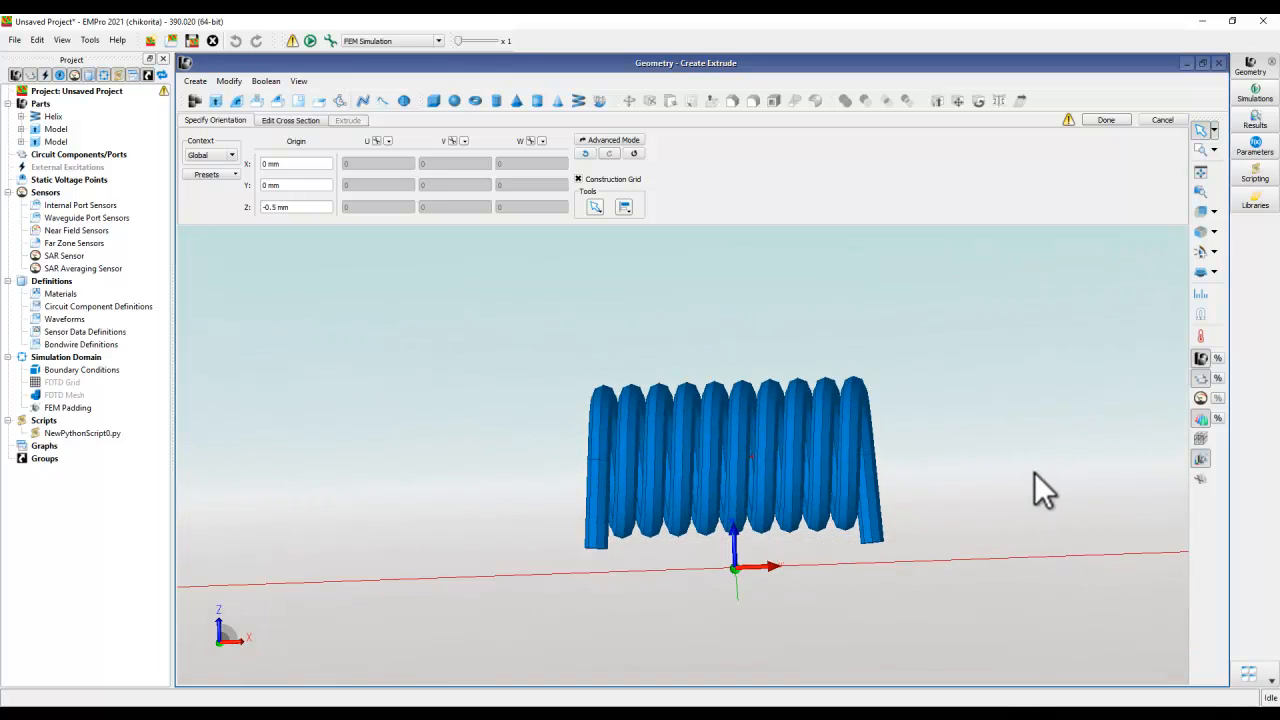
mouse_move(659, 556)
middle_mouse_down()
mouse_move(667, 596)
mouse_move(648, 574)
middle_mouse_up()
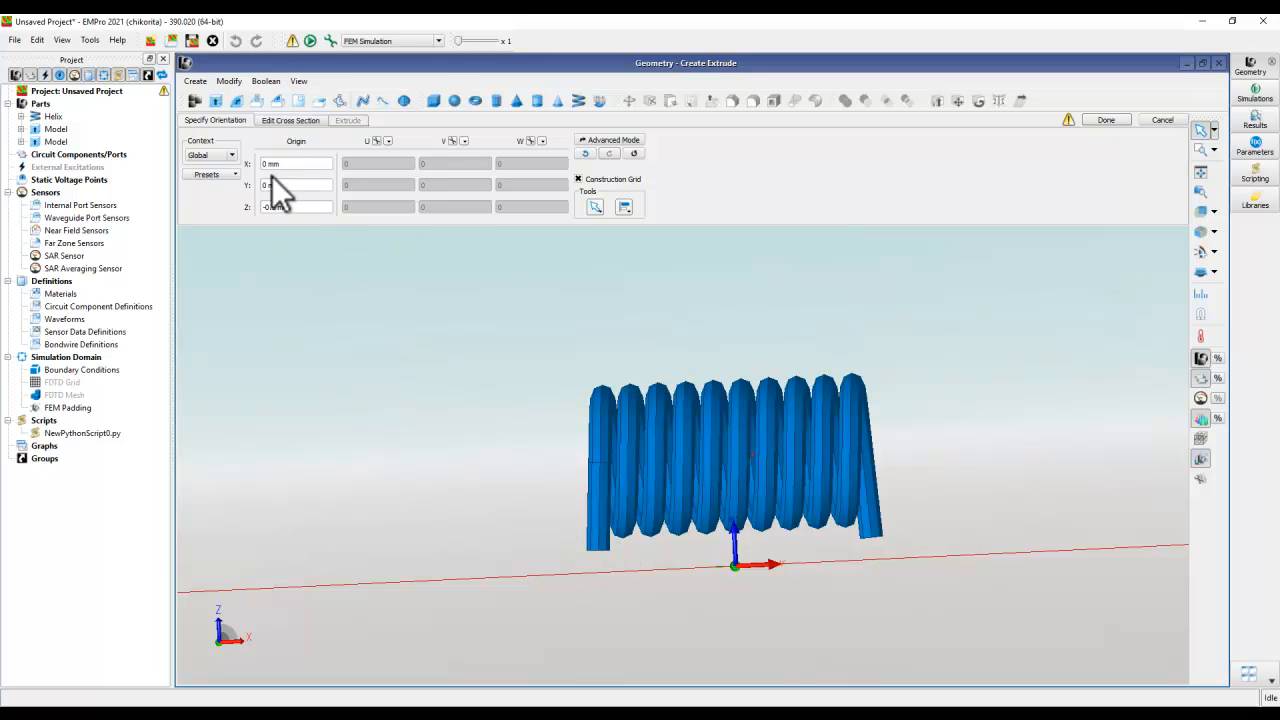
left_click(300, 121)
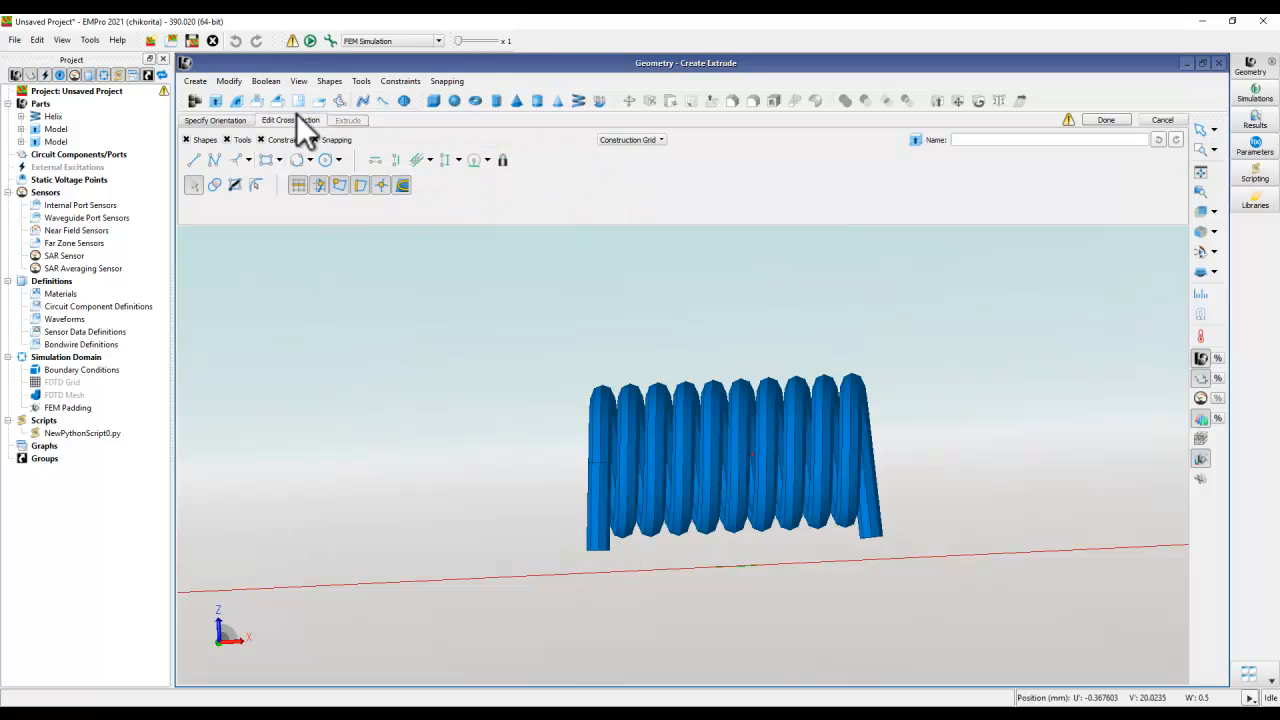
left_click(1214, 213)
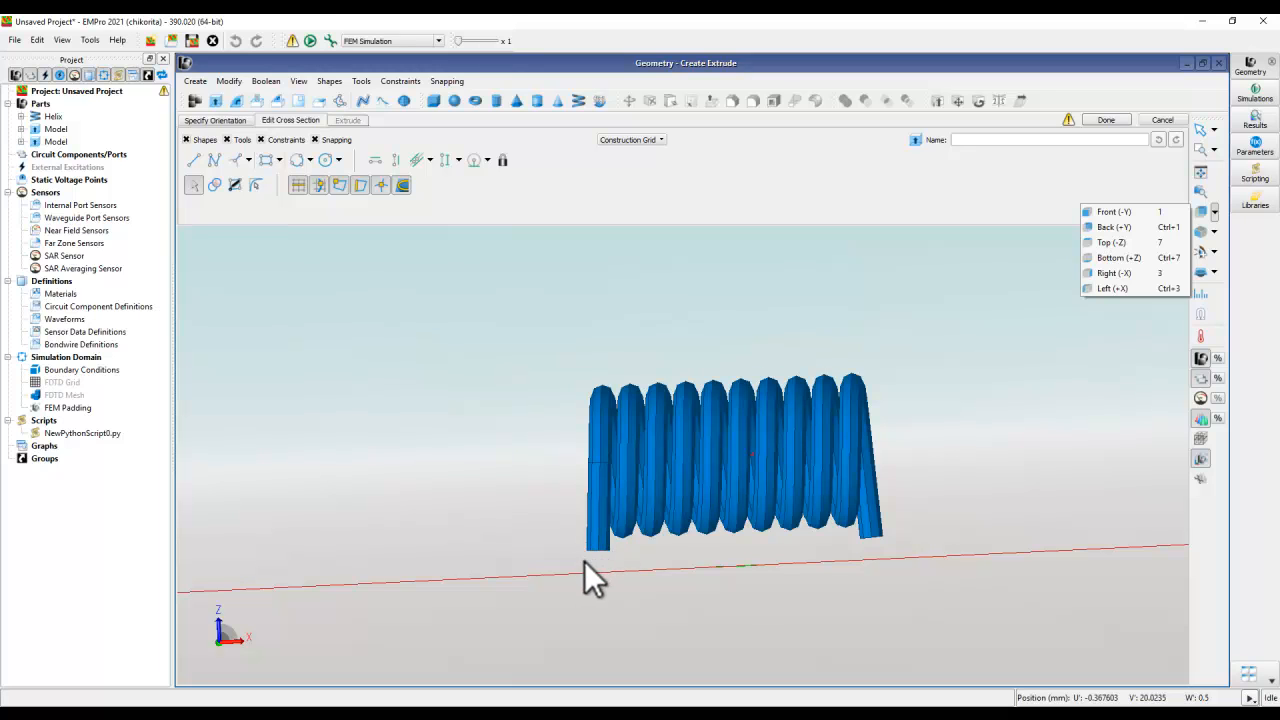
left_click(1122, 256)
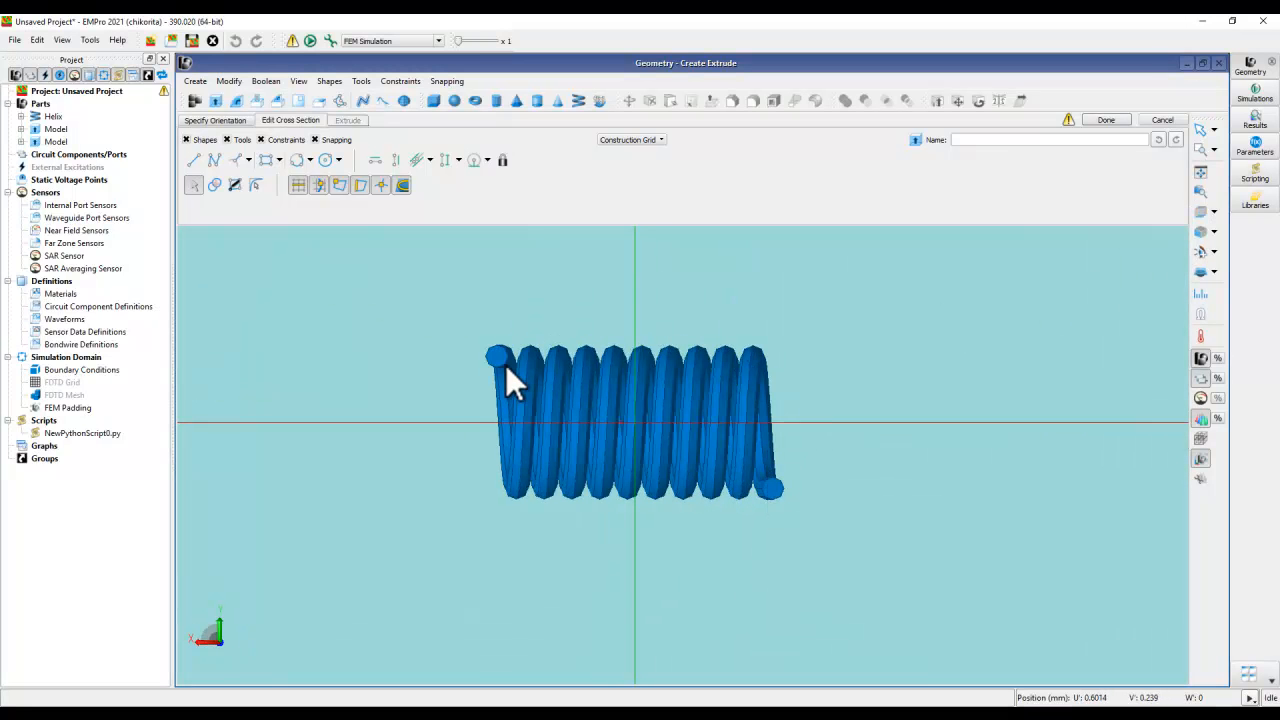
scroll(504, 363, "up", 5)
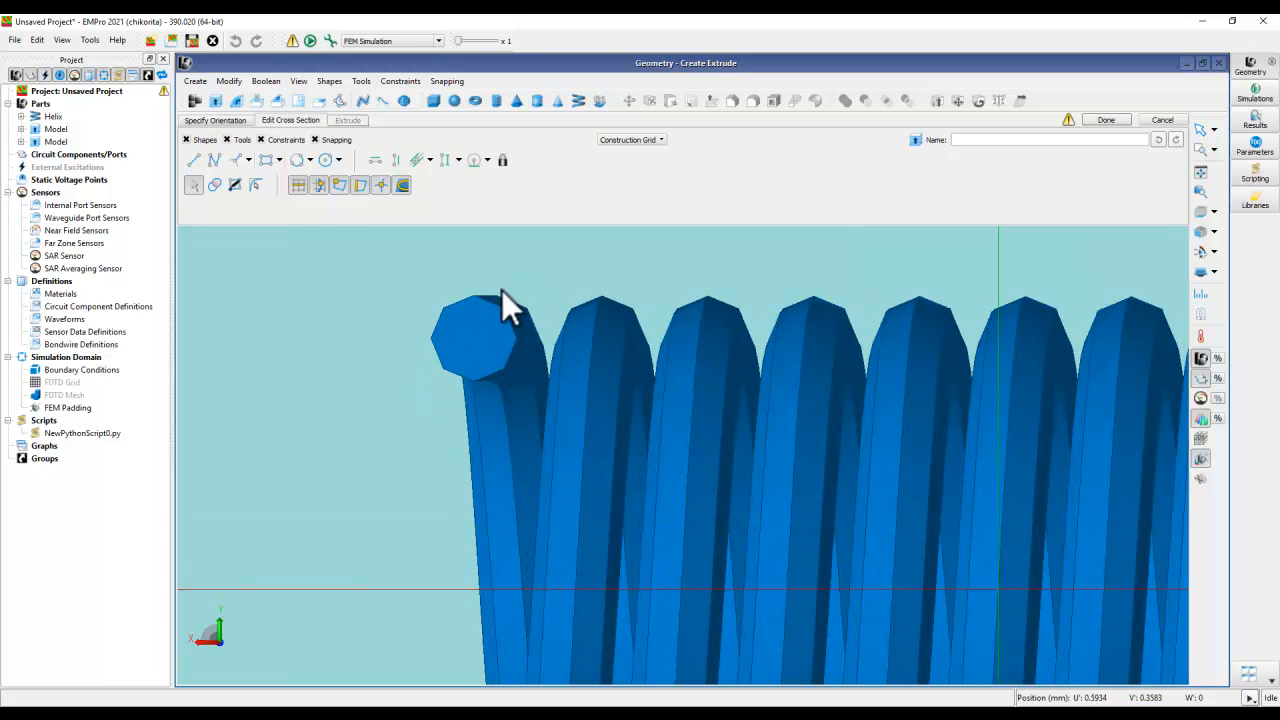
left_click(267, 160)
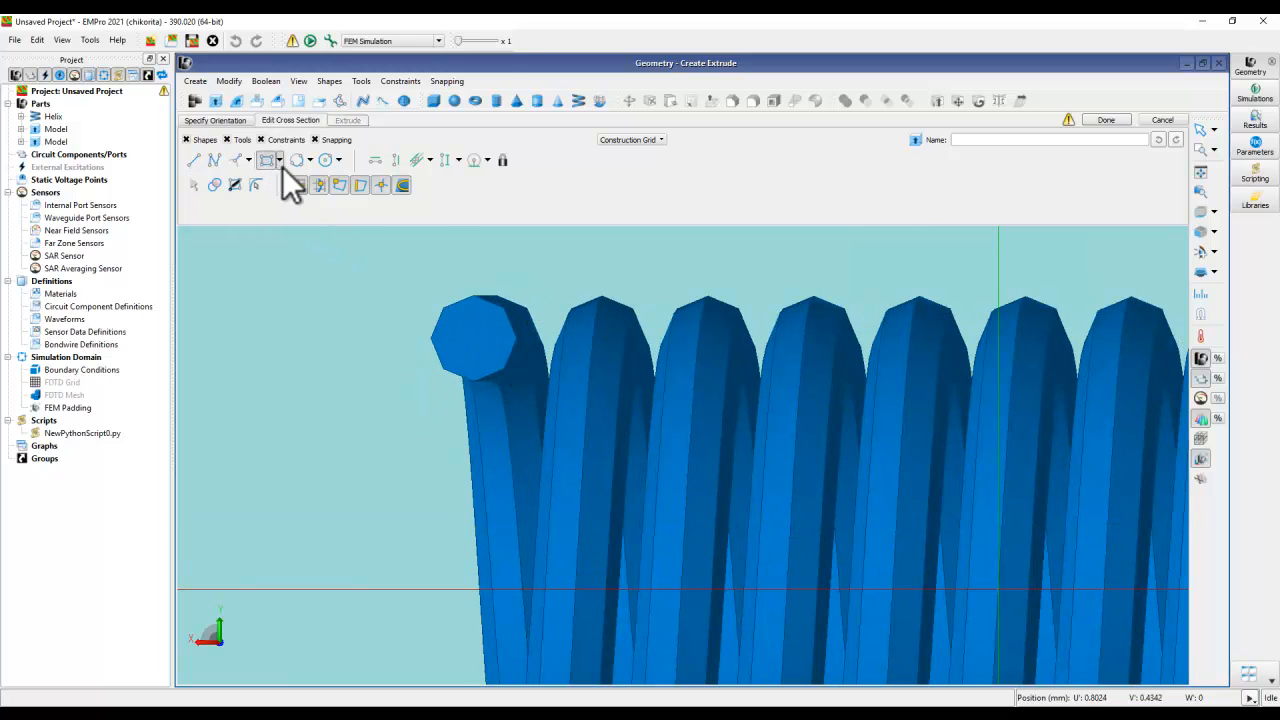
left_click(359, 259)
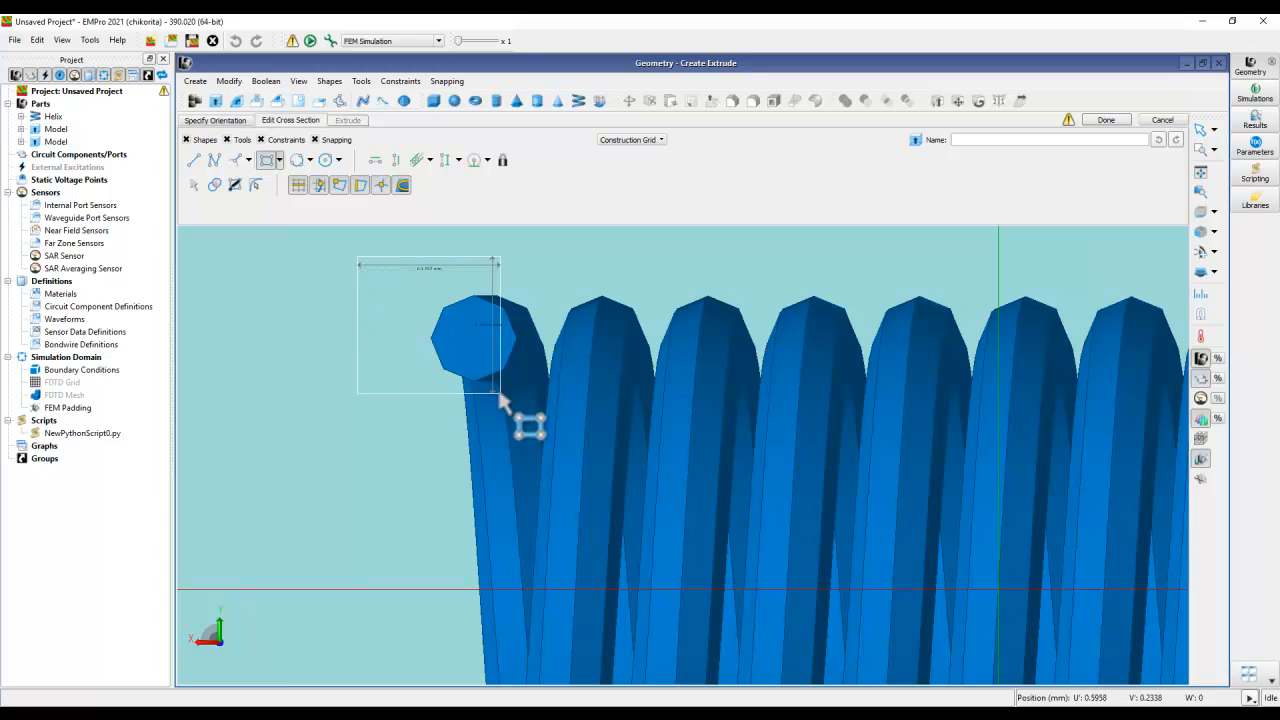
left_click(540, 408)
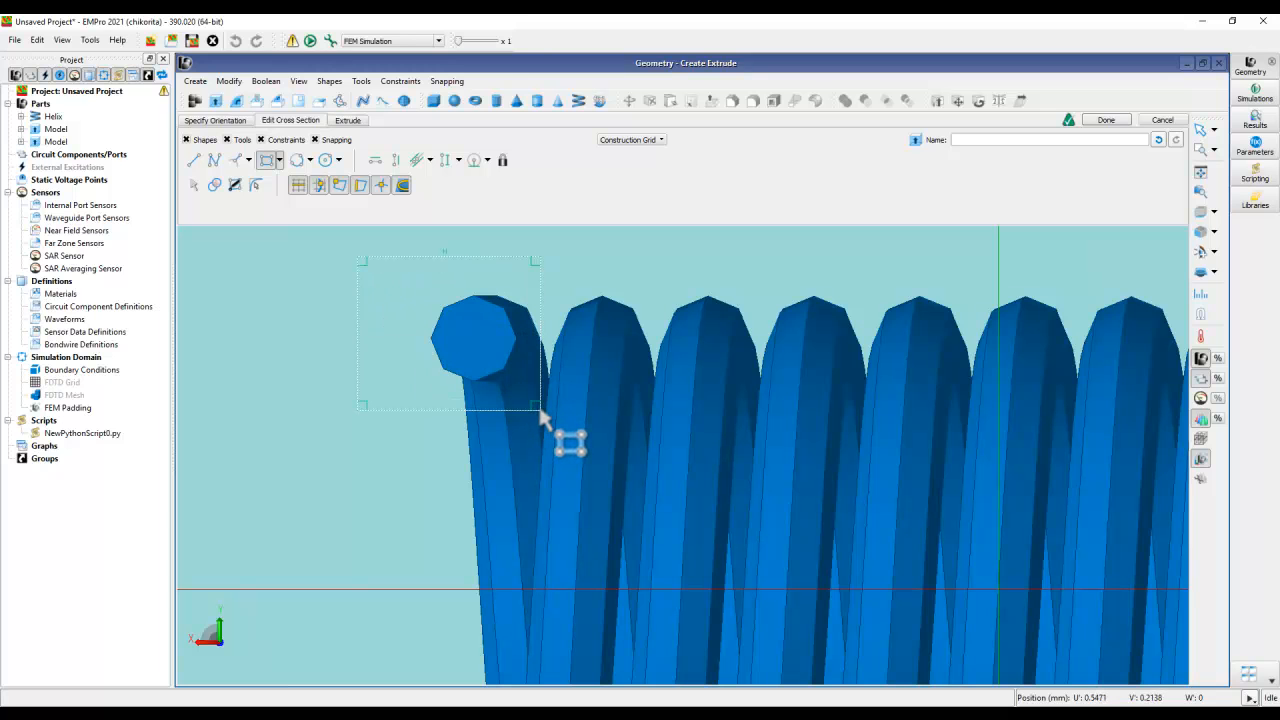
- Set the pad's extrude direction to U' 0, V' 0, W' 1 so it extends upward around the wire end
left_click(343, 121)
middle_click_drag(615, 245, 360, 410)
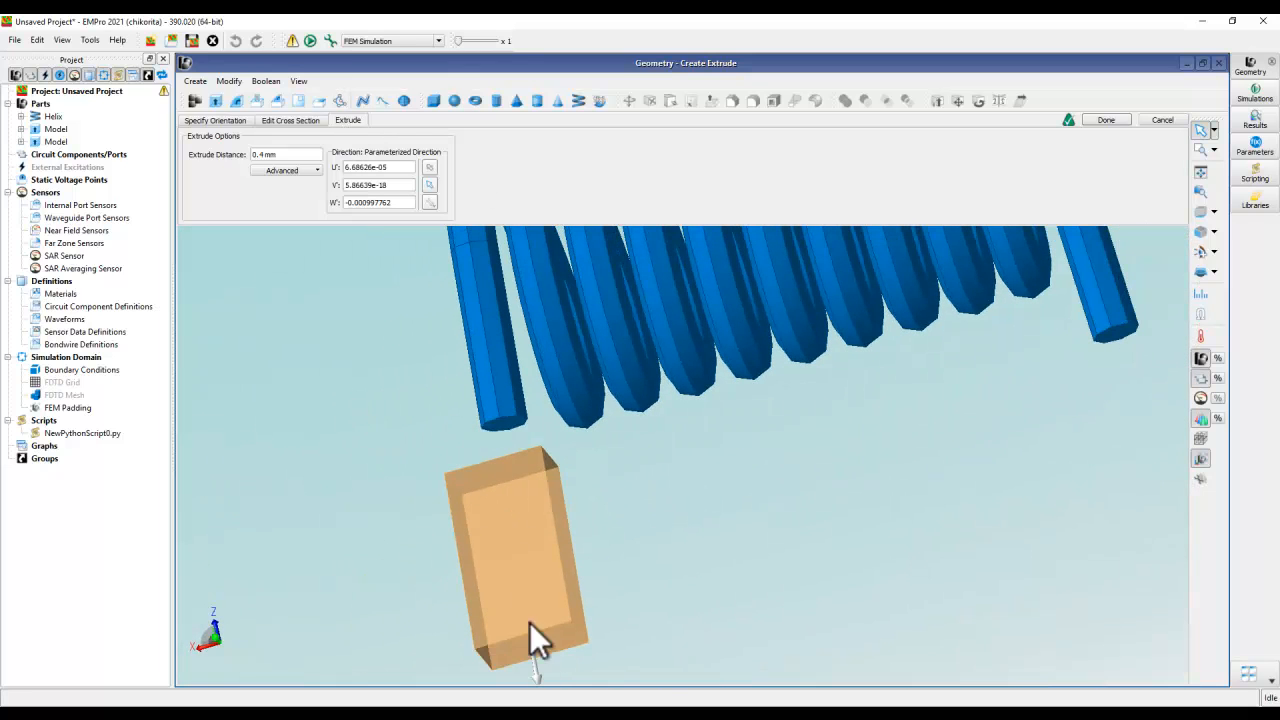
middle_click_drag(394, 509, 416, 372)
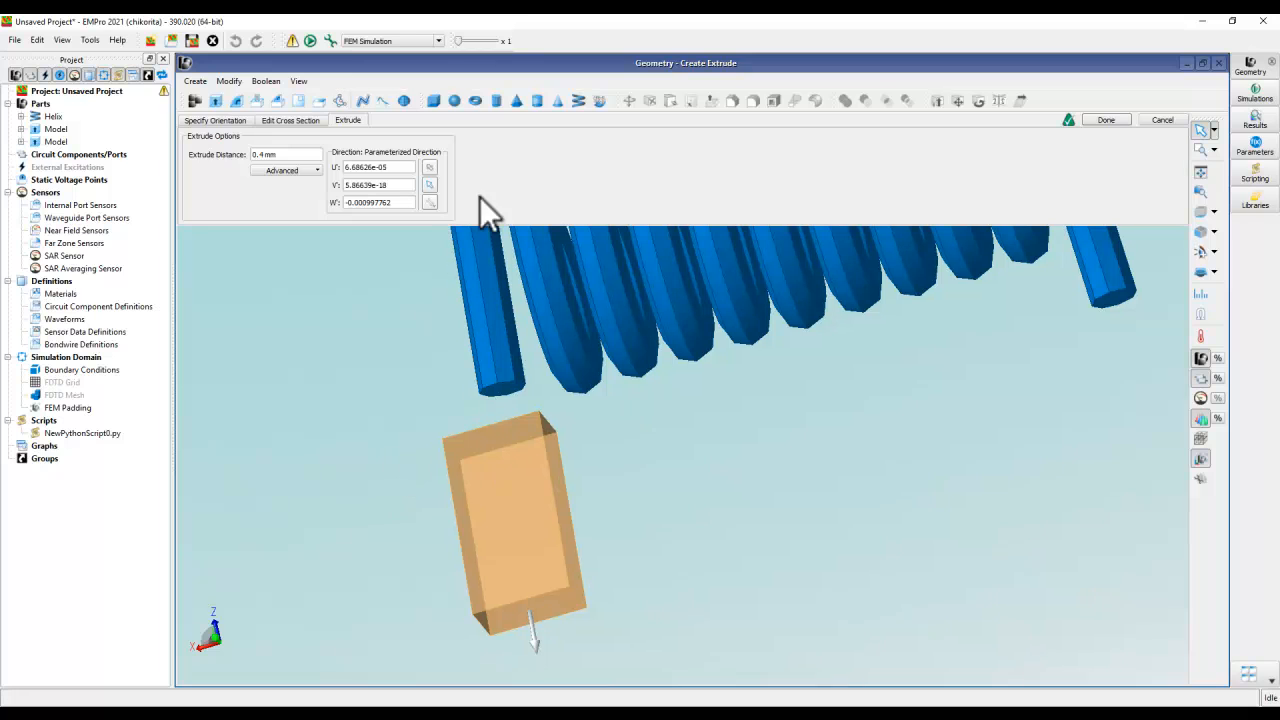
triple_click(393, 167)
left_click_drag(393, 167, 344, 188)
type("00")
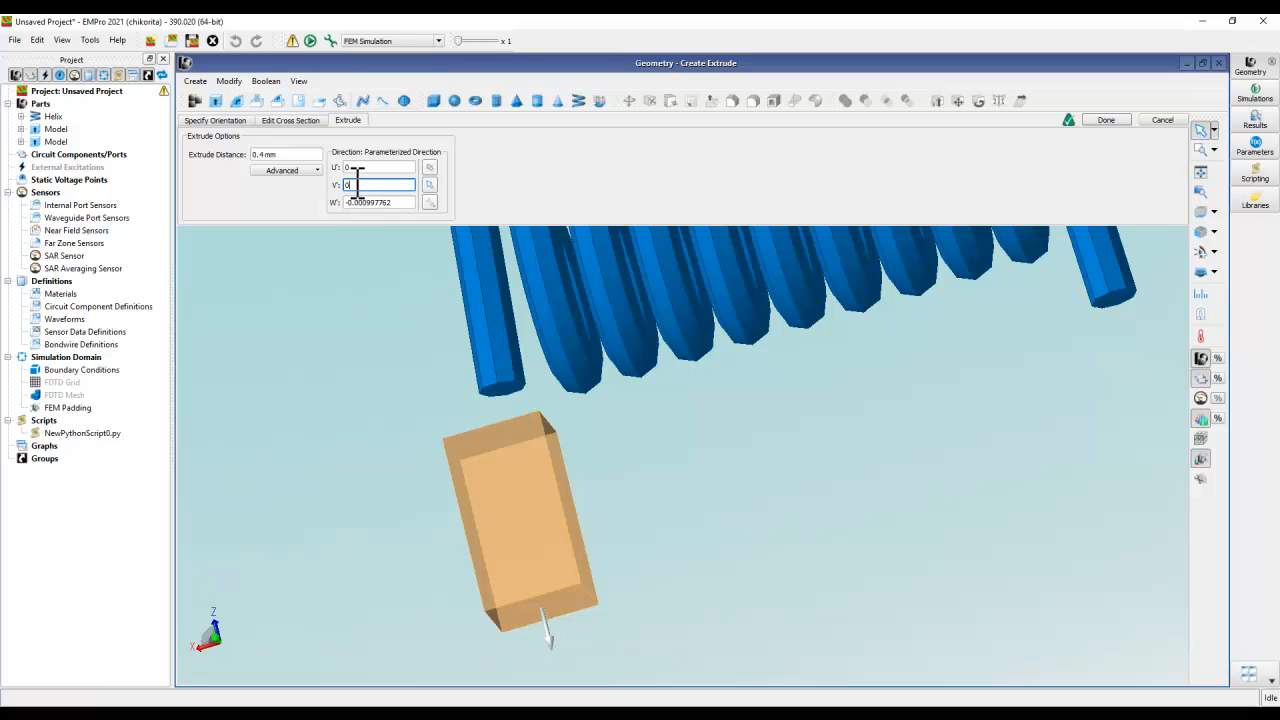
key("Tab")
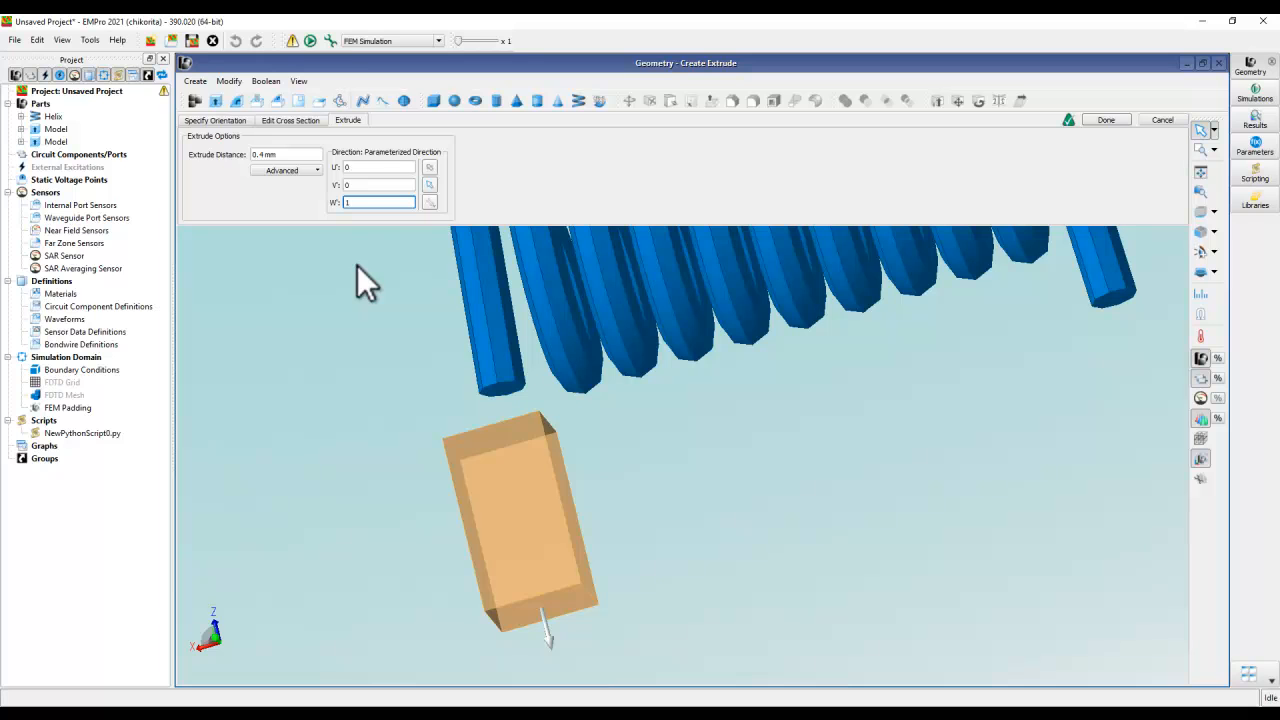
type("1")
key("Return")
middle_click_drag(720, 342, 657, 407)
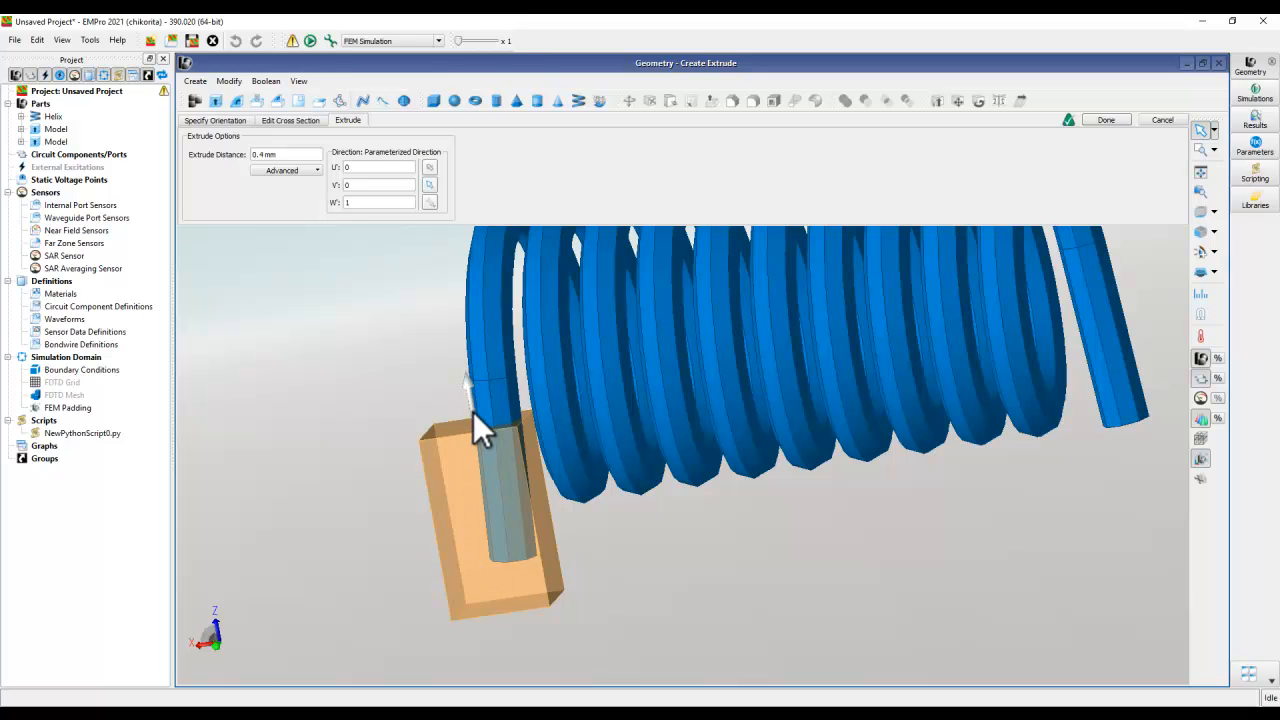
middle_click_drag(391, 400, 402, 352)
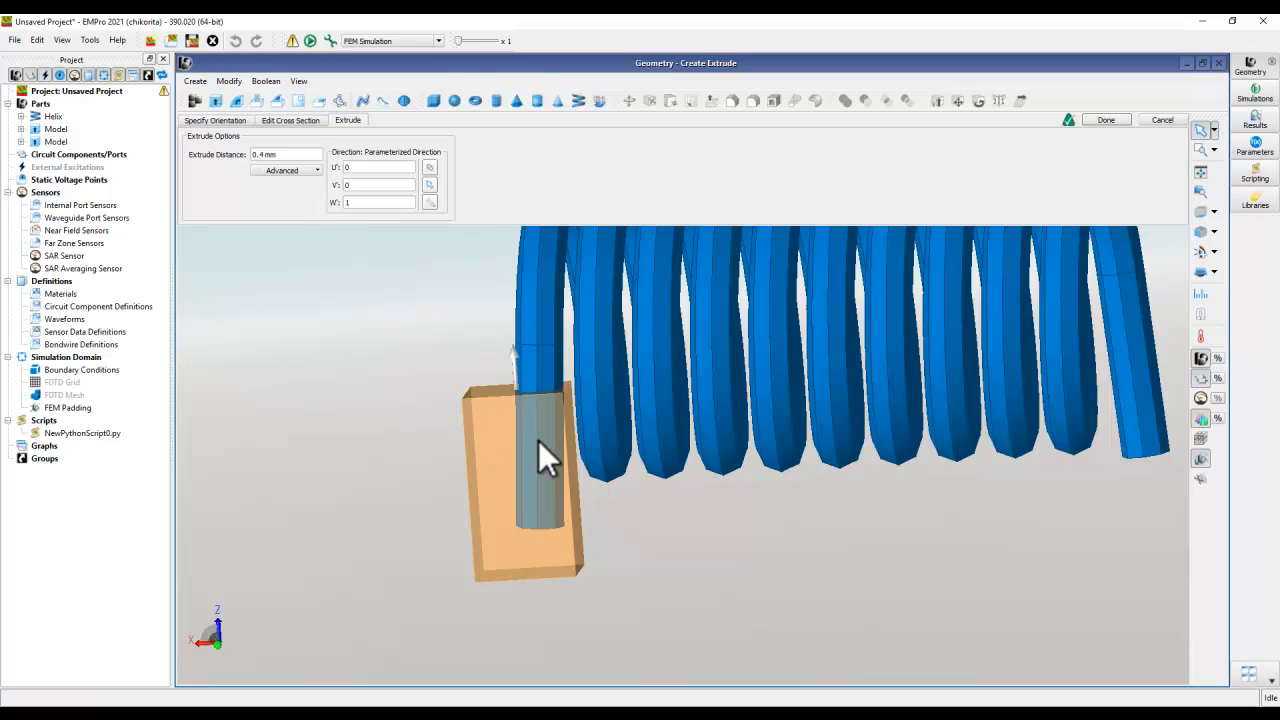
- Set the pad's extrude distance to 0.2 mm and finish the part
left_click_drag(267, 155, 261, 157)
type("2")
key("Return")
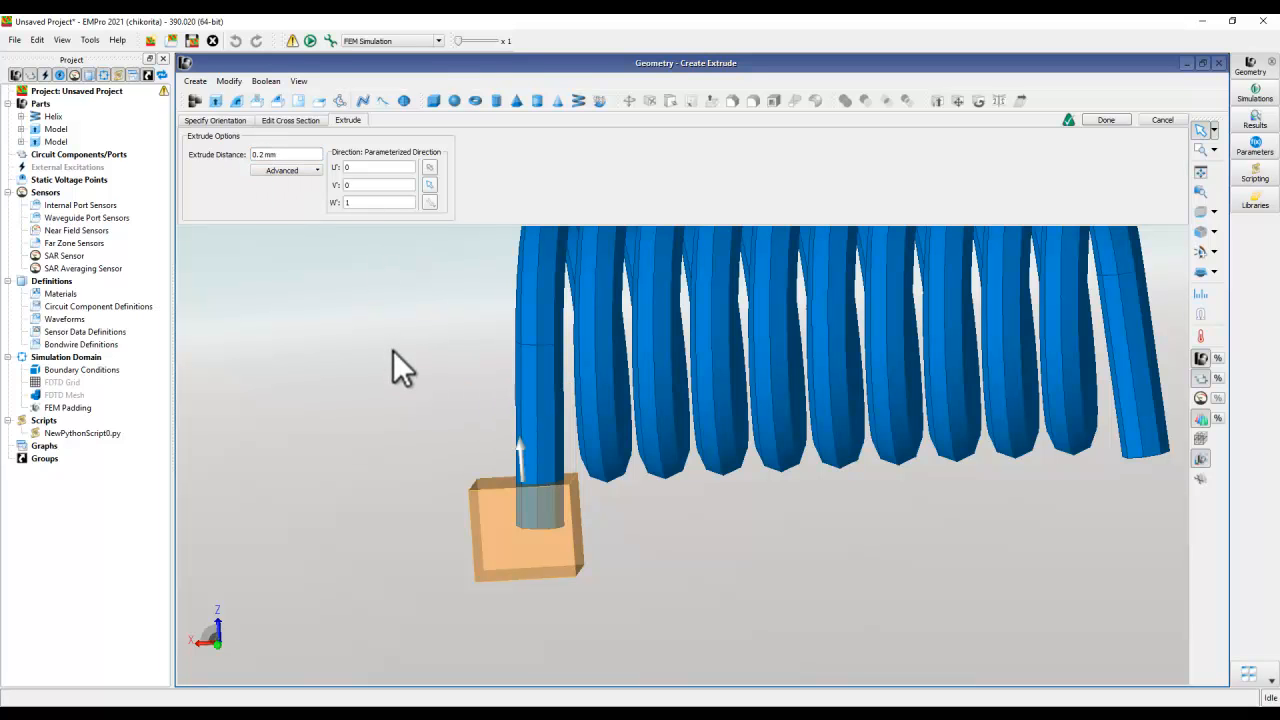
scroll(564, 496, "up", 3)
middle_click_drag(527, 541, 566, 334)
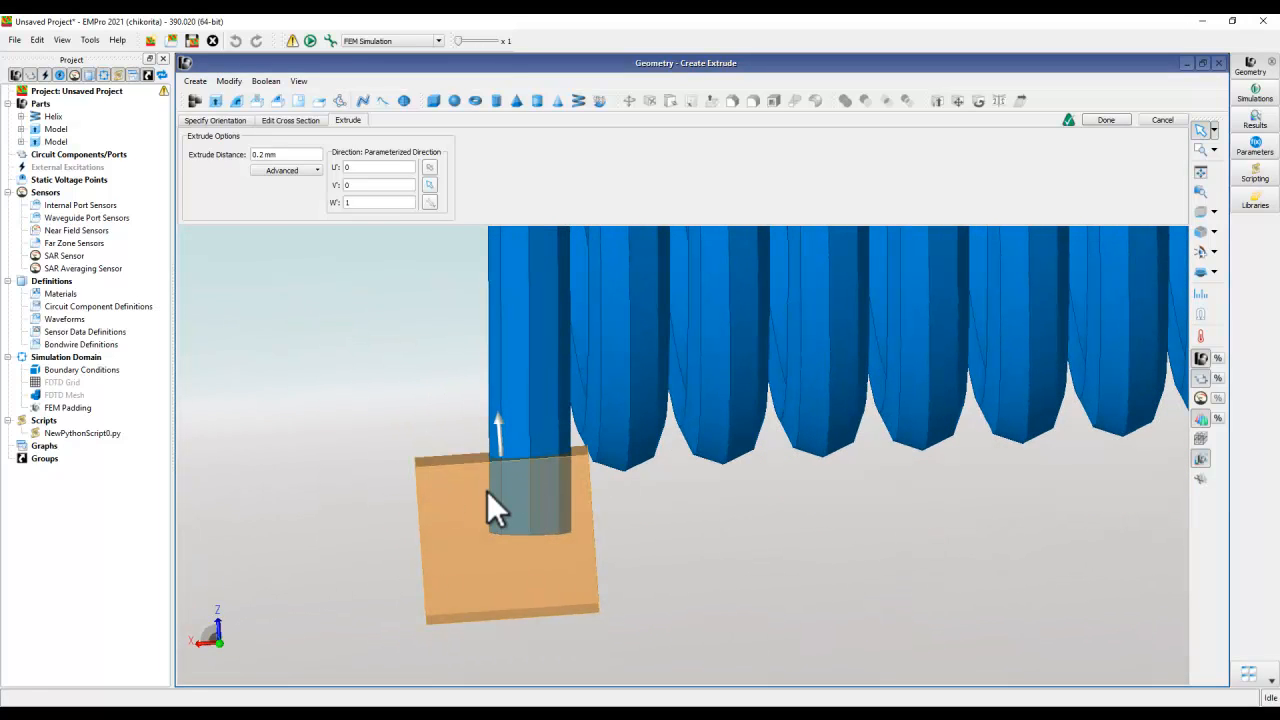
left_click(1094, 119)
scroll(607, 384, "down", 3)
middle_click_drag(628, 413, 944, 415)
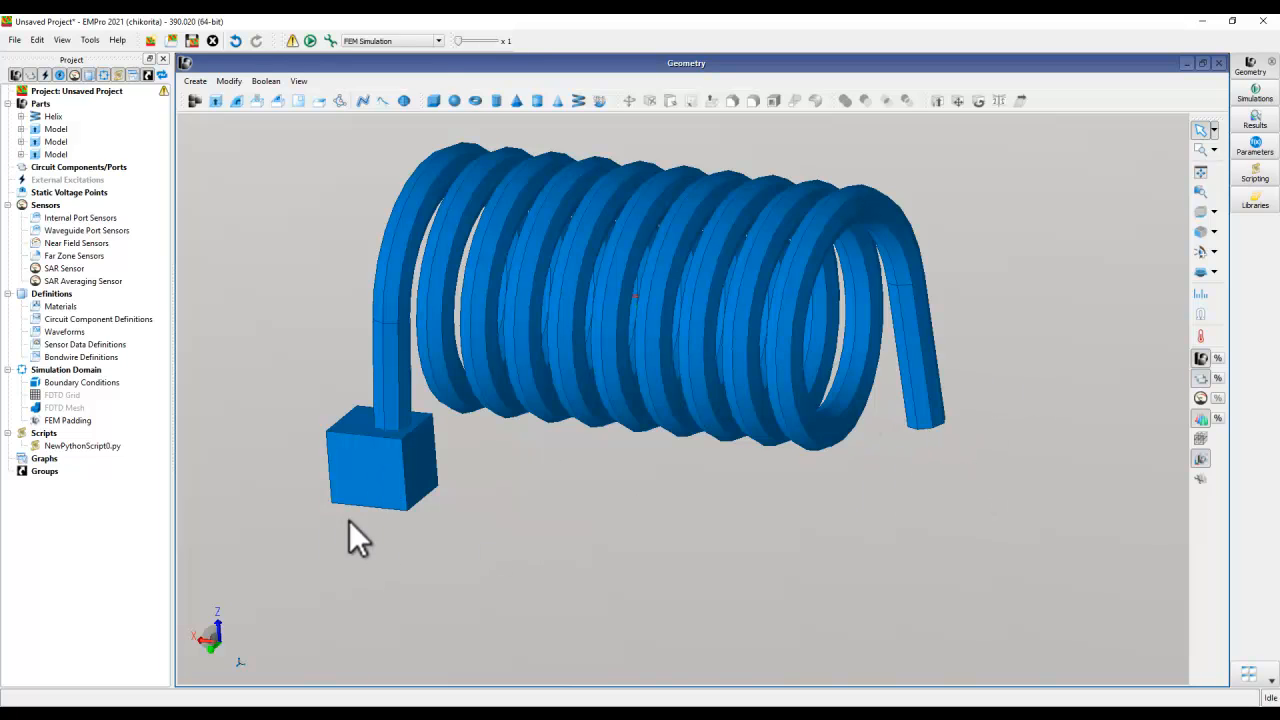
- Copy the rectangular pad Model and paste the duplicate into Parts
left_click(359, 475)
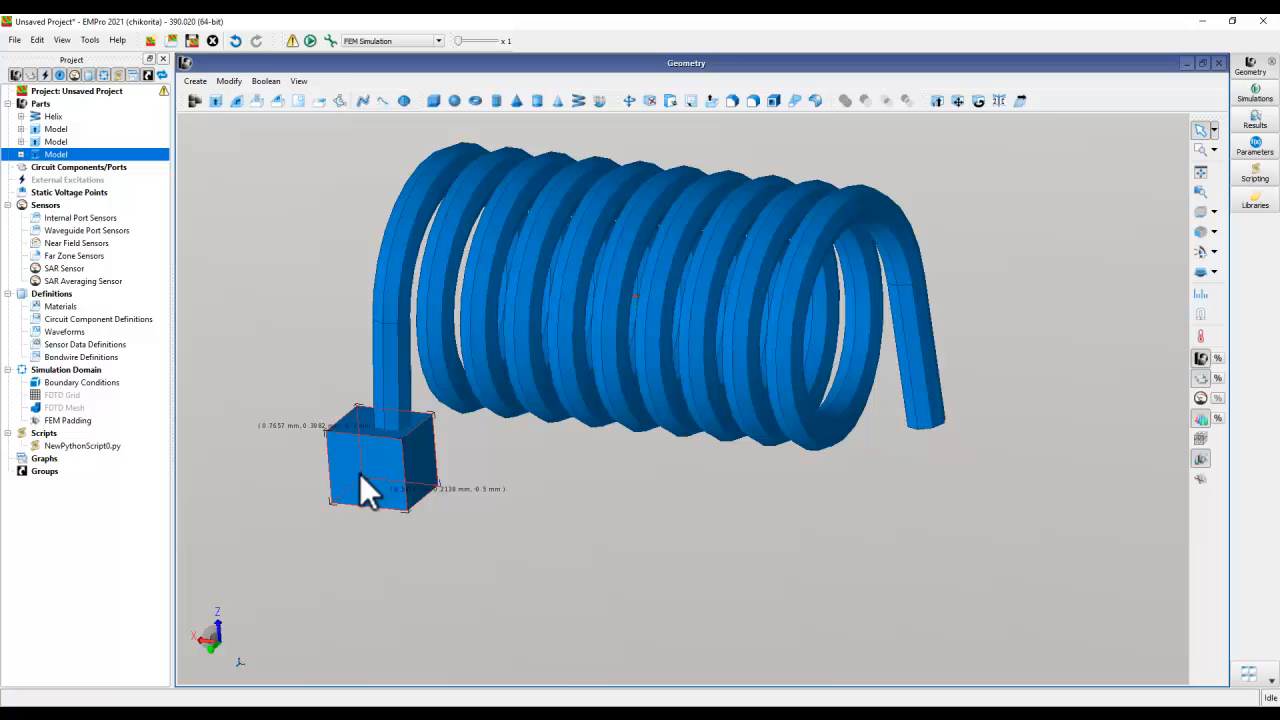
right_click(54, 155)
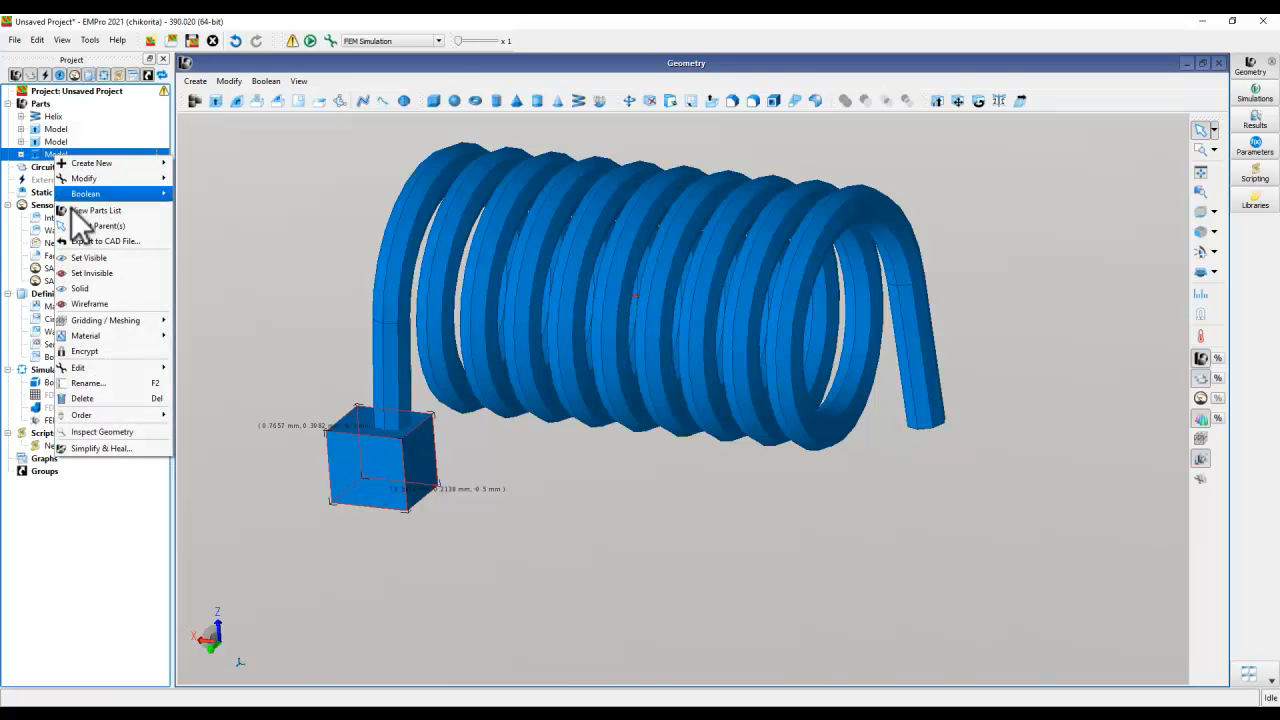
mouse_move(77, 370)
left_click(190, 383)
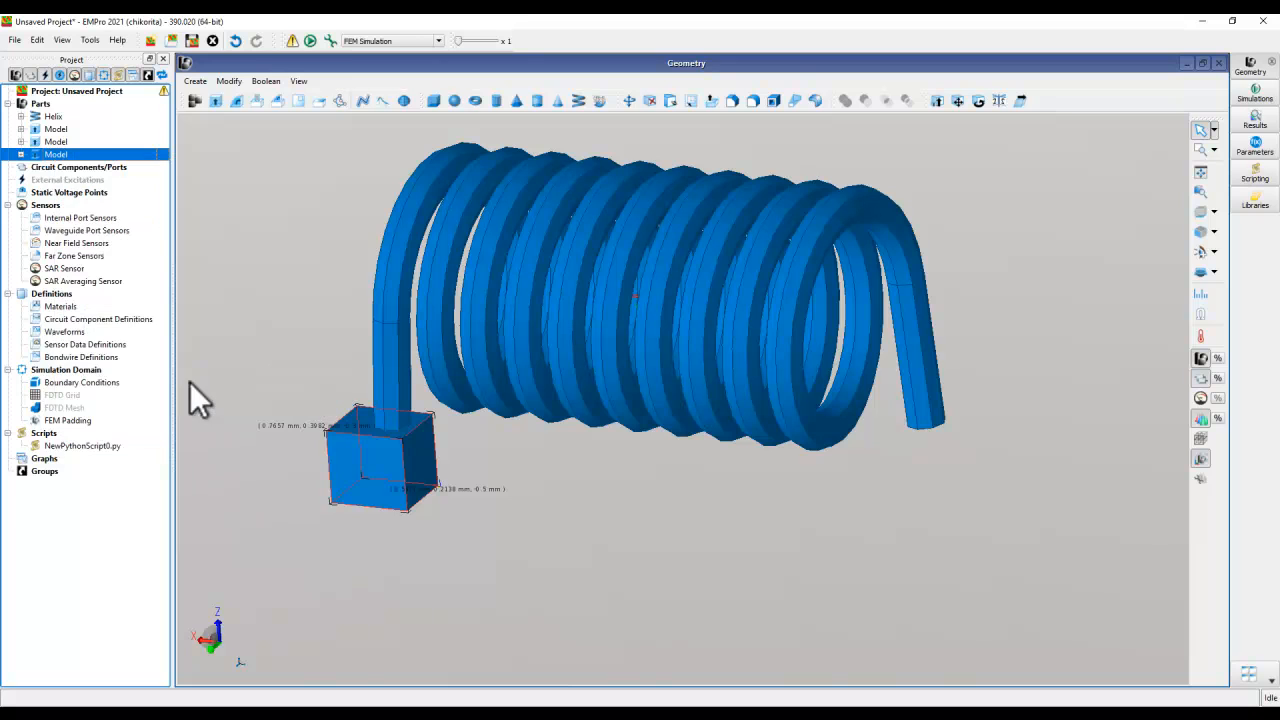
right_click(42, 105)
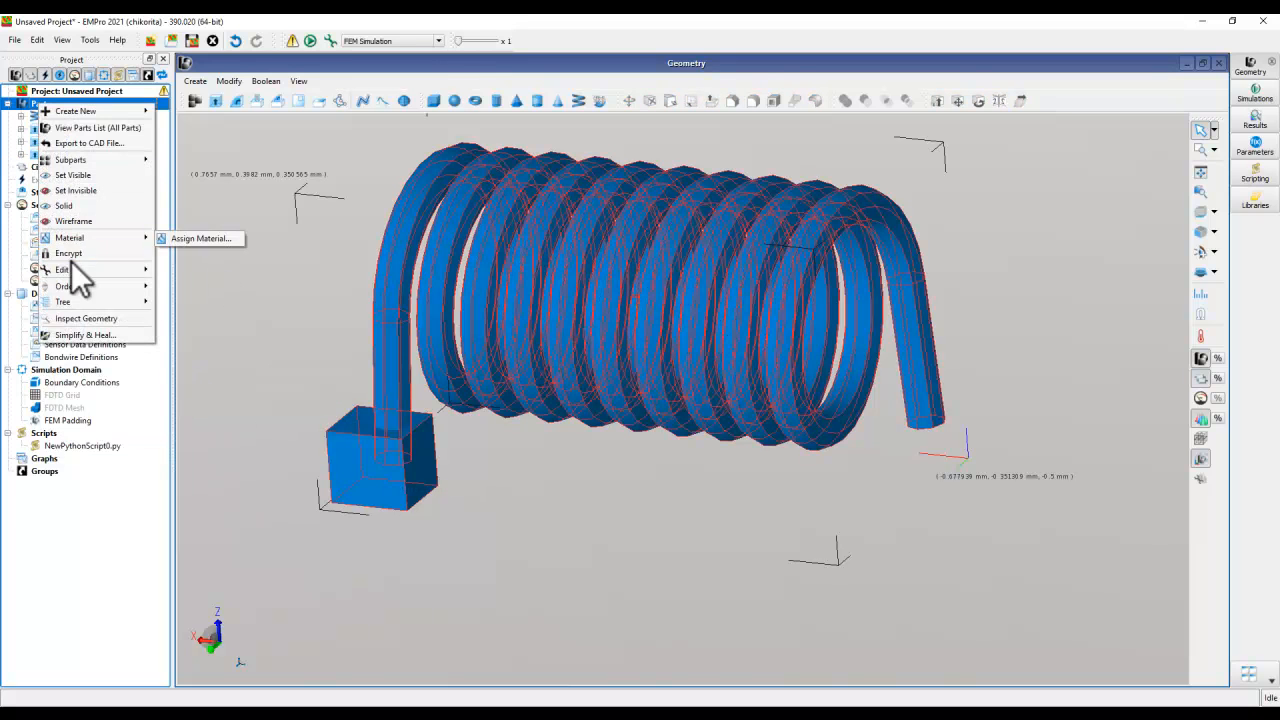
mouse_move(70, 266)
left_click(170, 298)
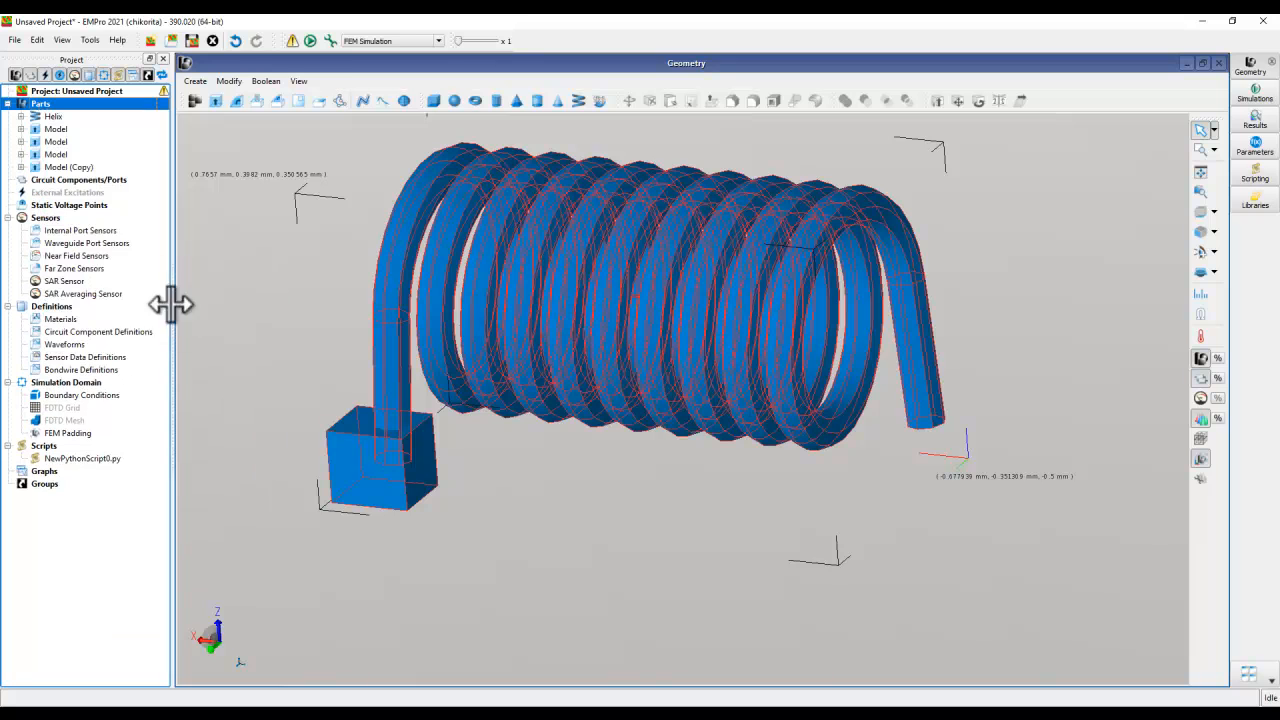
- Open the orientation of Model (Copy) and move it along X to an origin of -0.6 mm, away from the original pad
left_click(58, 166)
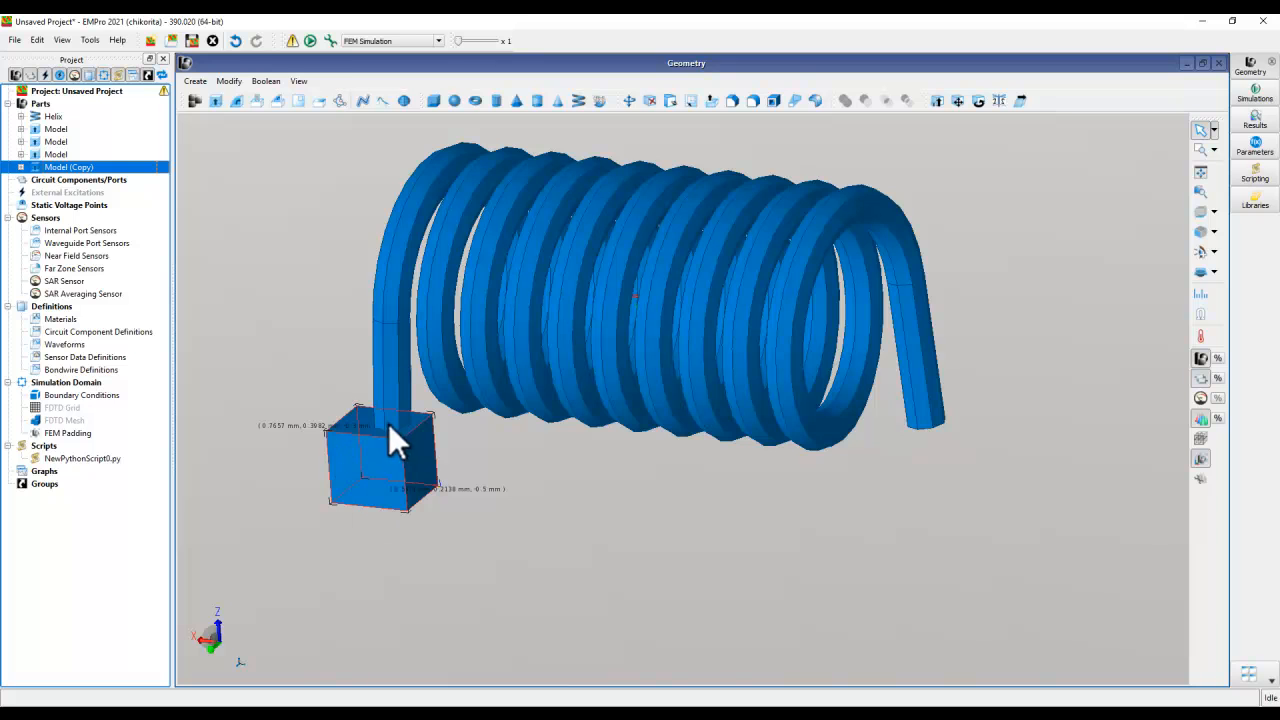
right_click(58, 167)
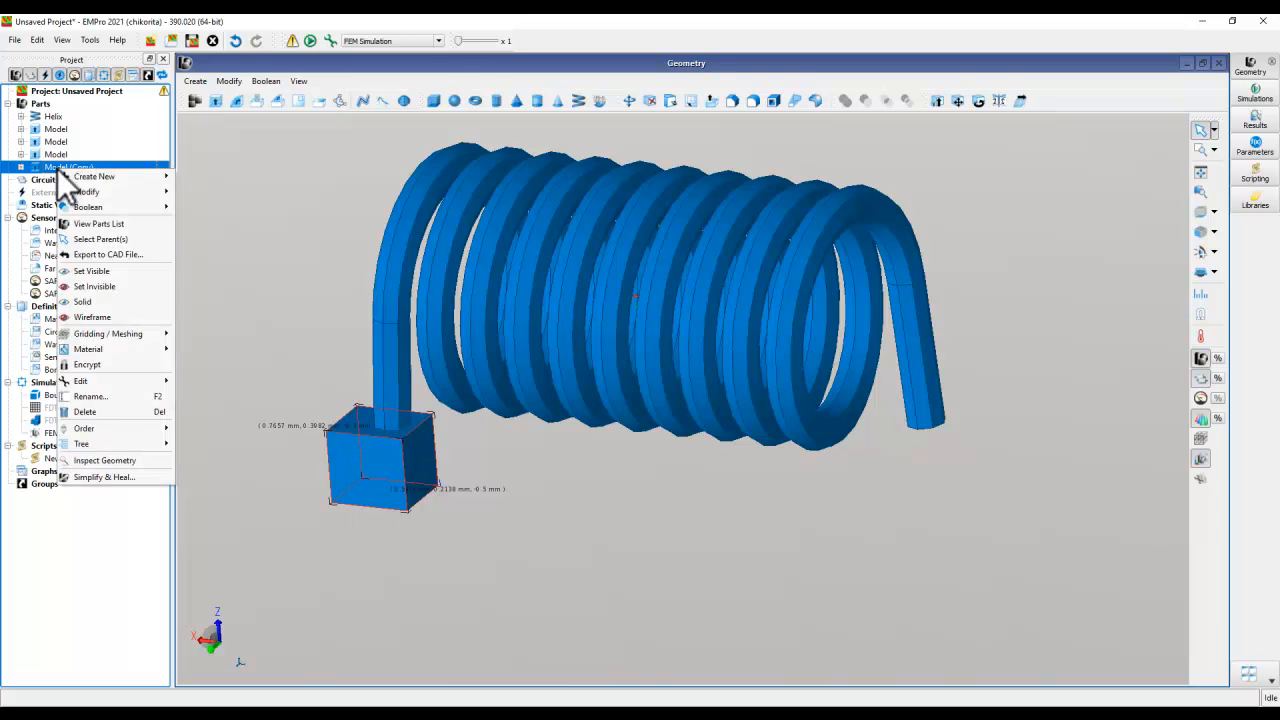
mouse_move(86, 192)
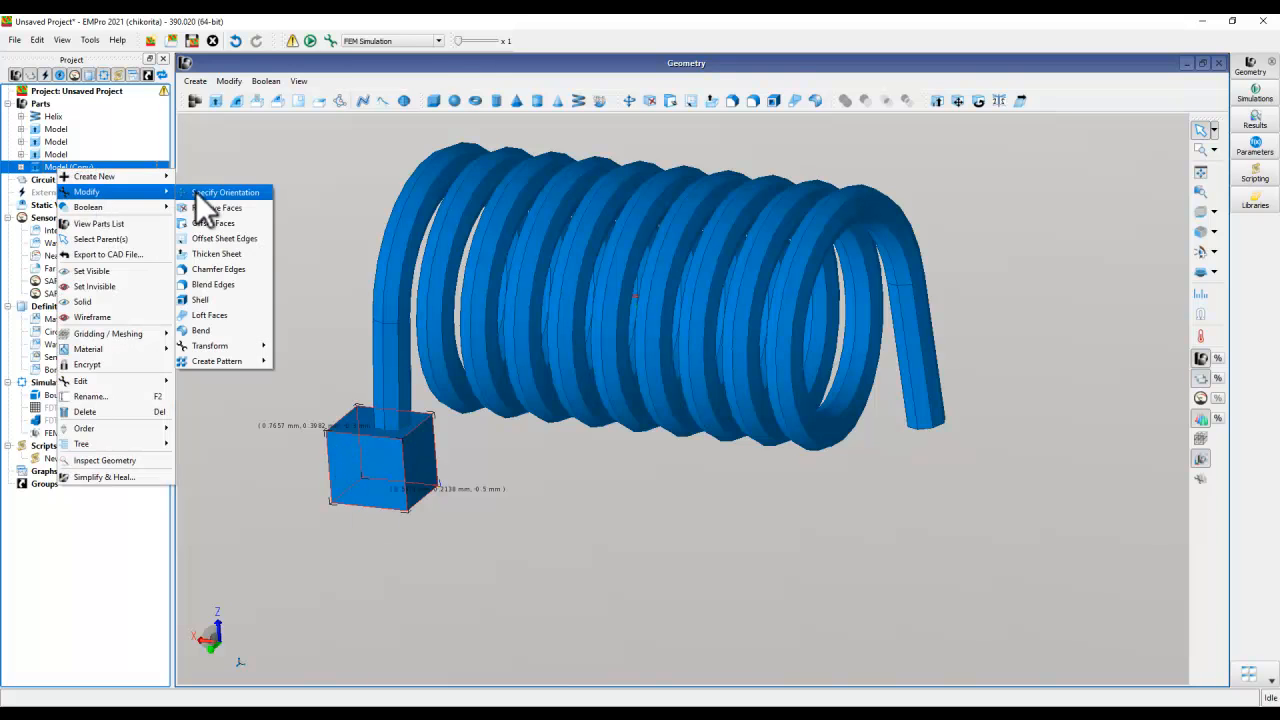
left_click(212, 194)
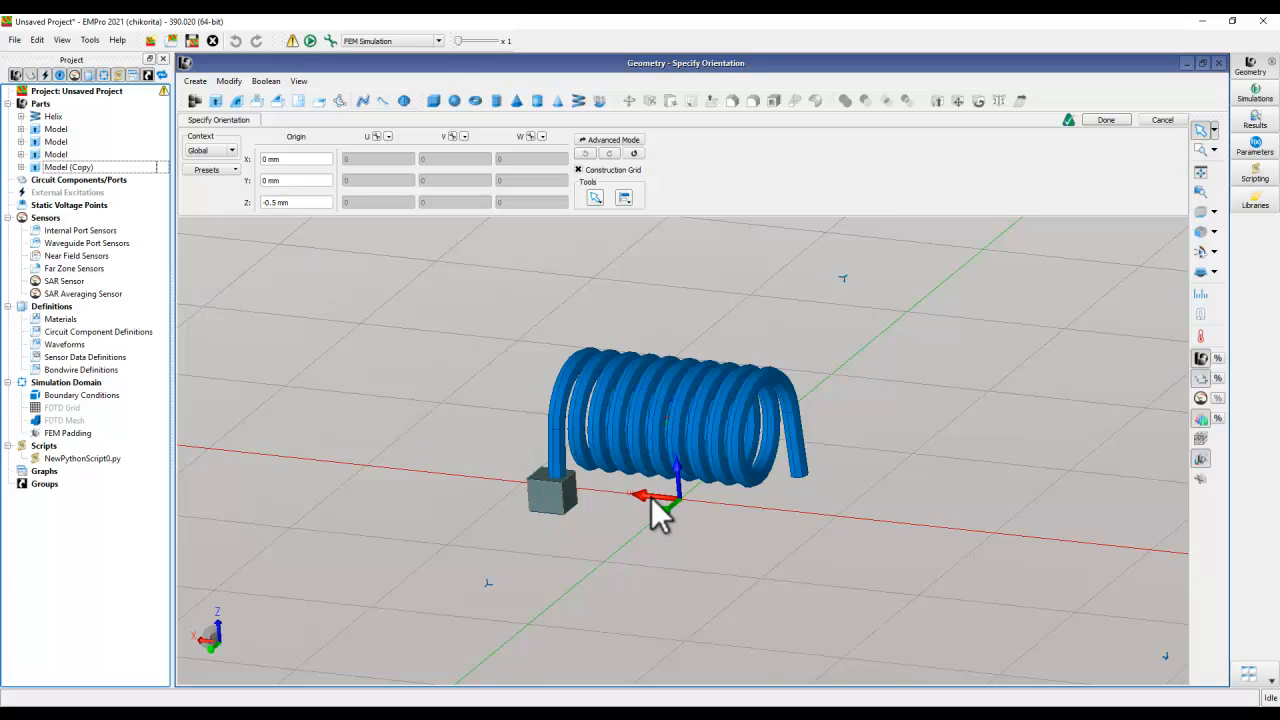
left_click_drag(683, 505, 836, 534)
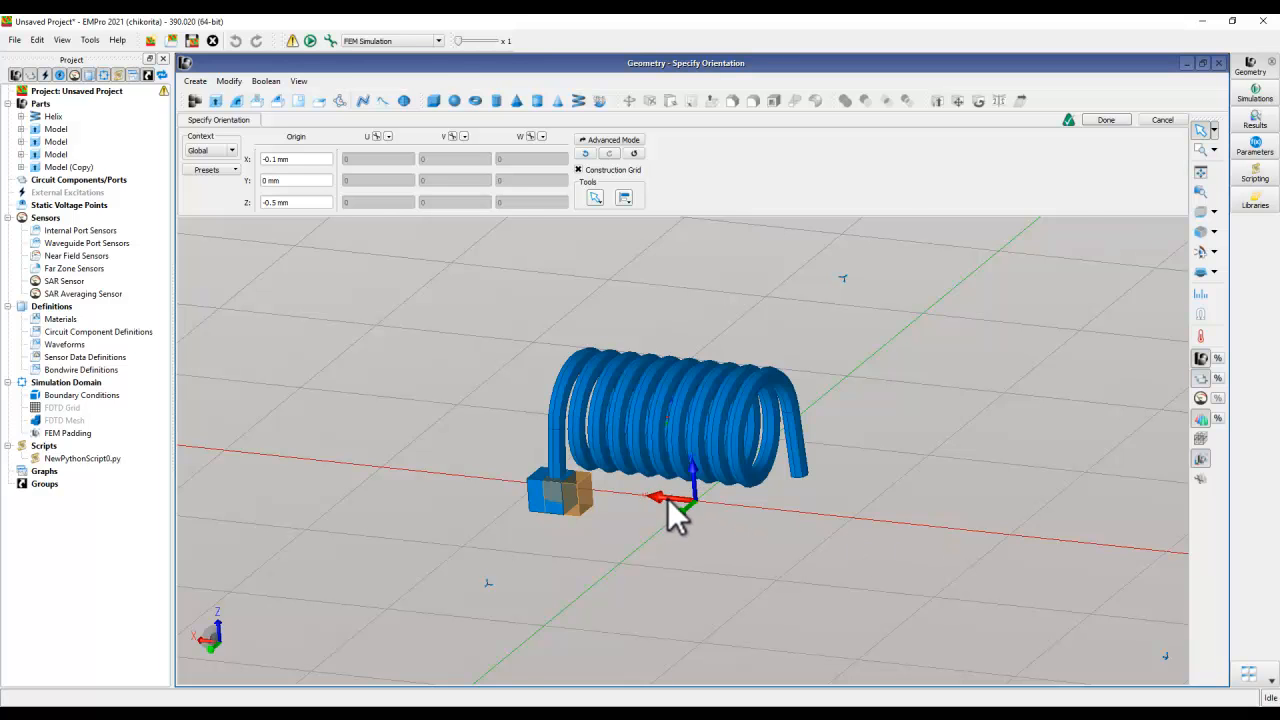
left_click_drag(676, 514, 796, 526)
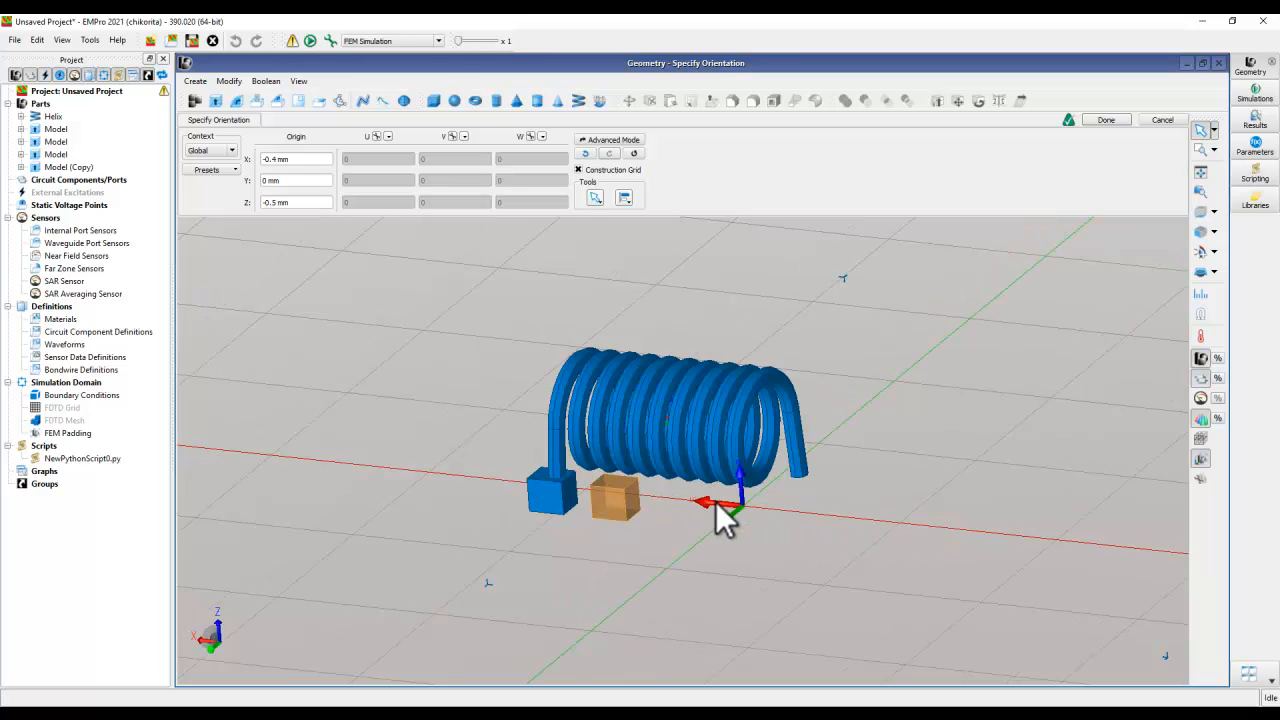
left_click_drag(714, 501, 803, 522)
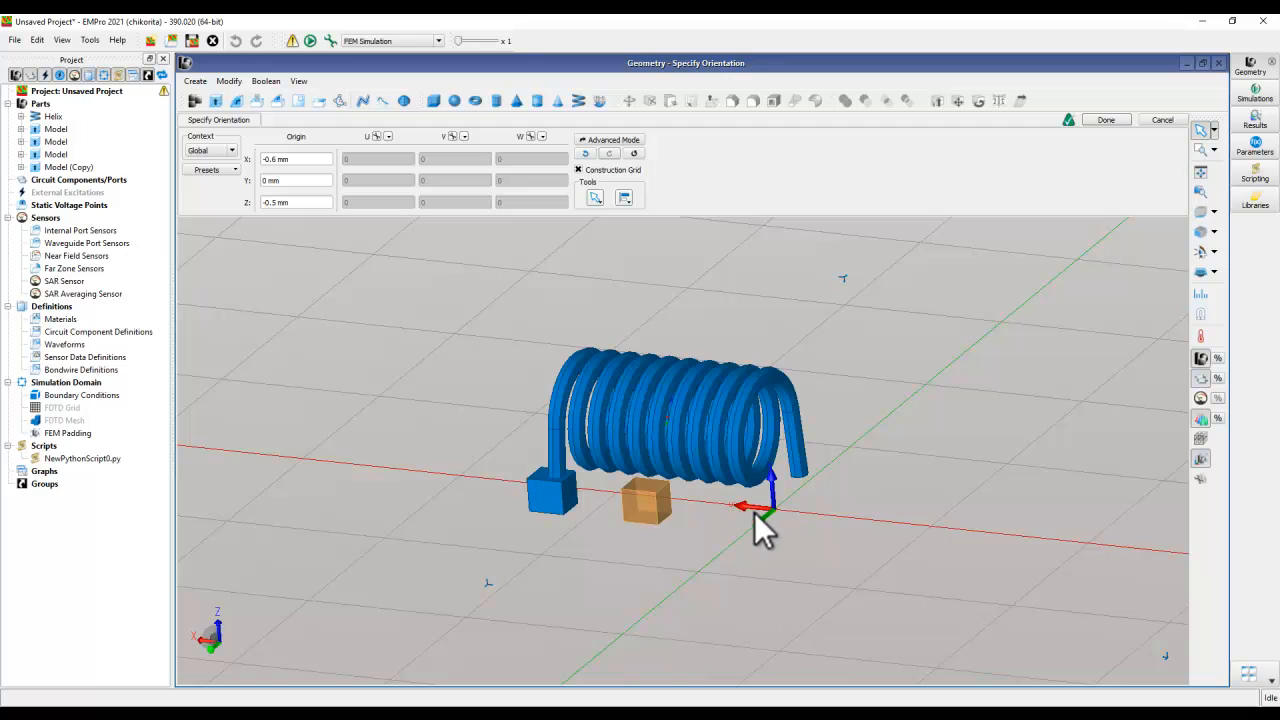
- Use Match Points to place the copied pad's bottom face centre on the end face centre of the helix's other lead
middle_click_drag(691, 590, 640, 450)
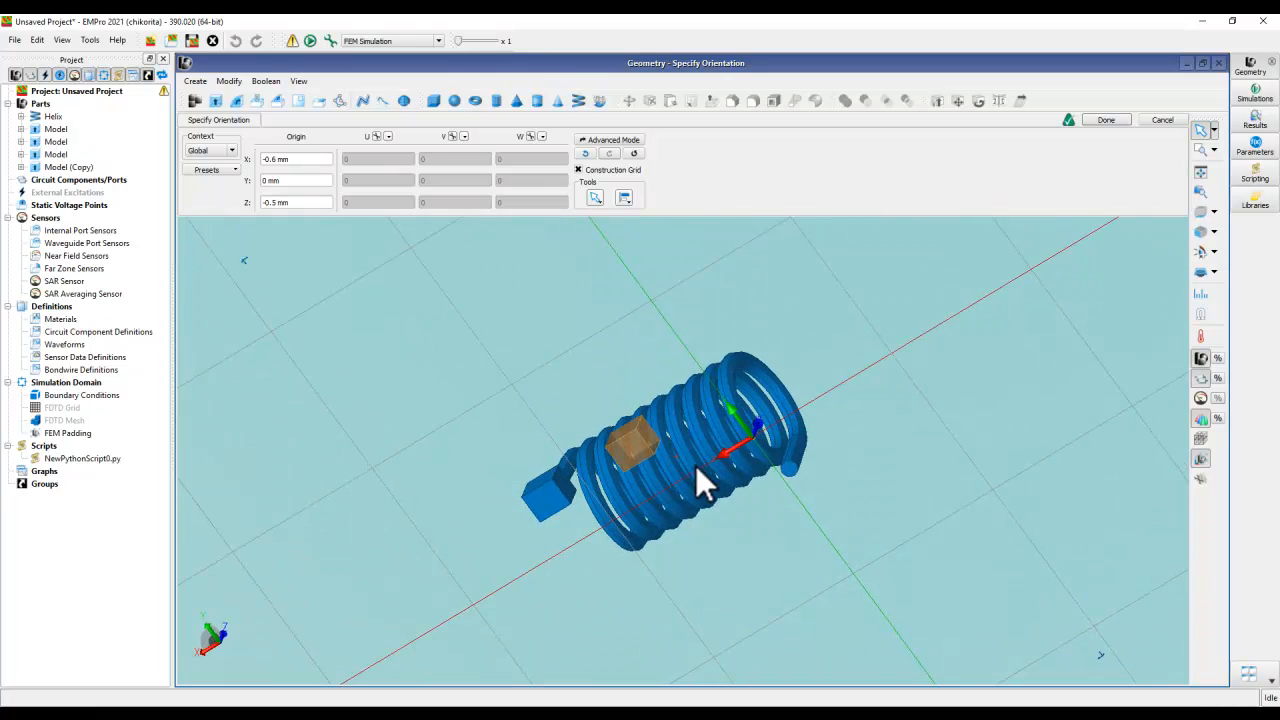
scroll(706, 470, "up", 3)
scroll(716, 446, "up", 2)
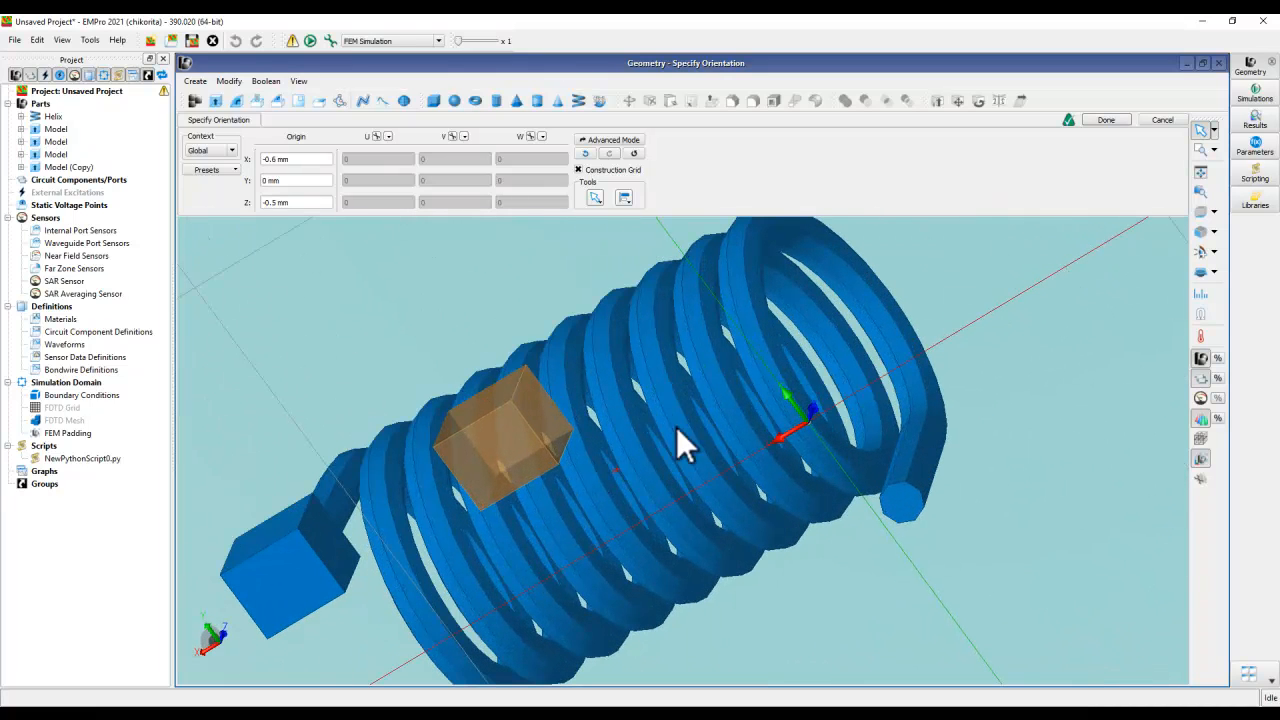
left_click(627, 198)
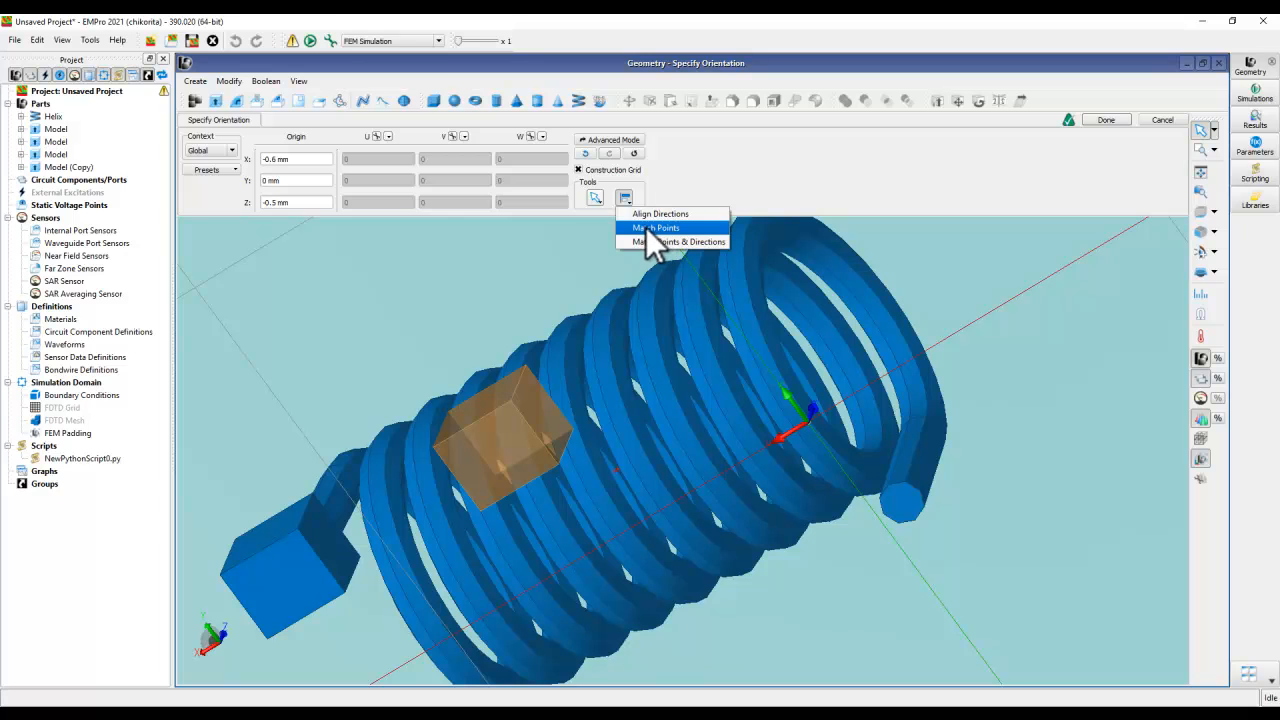
left_click(650, 228)
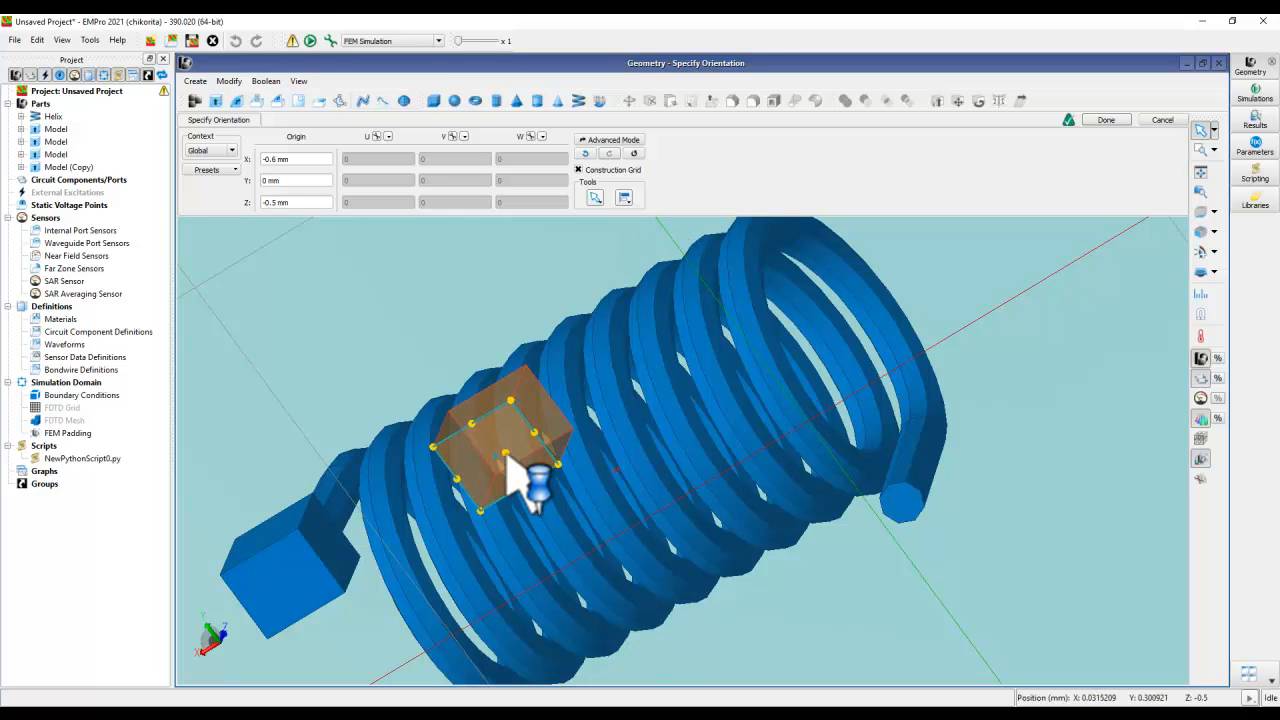
scroll(903, 515, "up", 3)
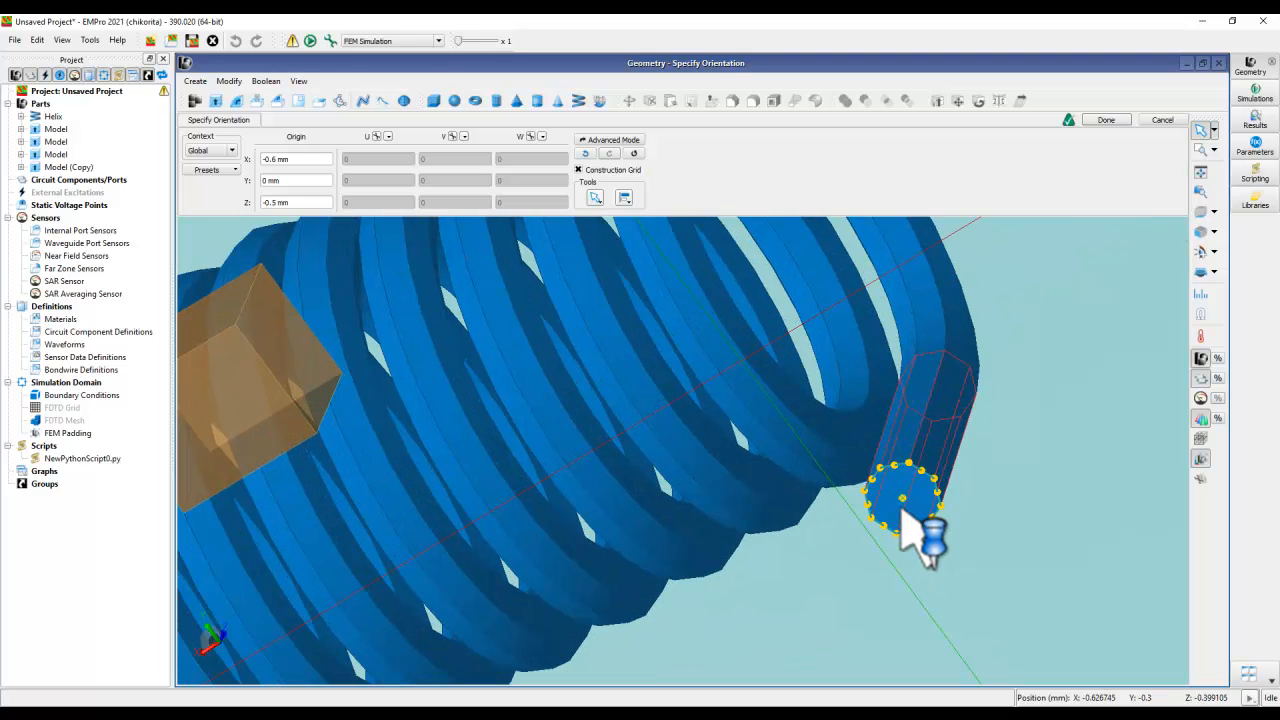
left_click(902, 500)
middle_click_drag(846, 501, 895, 405)
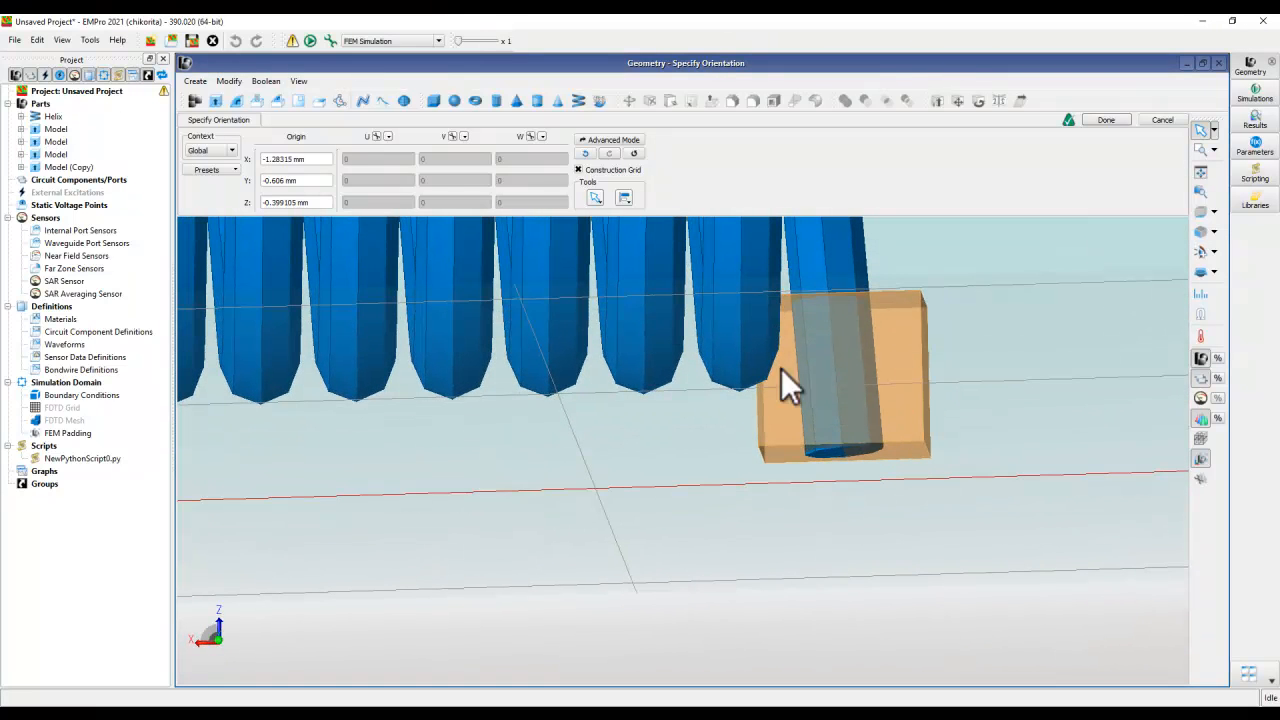
- Set the copied pad's origin Z to -0.5 mm, finish the orientation and inspect both pads on the coil
left_click_drag(272, 203, 300, 203)
type("5")
mouse_move(501, 524)
middle_mouse_down()
mouse_move(619, 530)
mouse_move(566, 509)
mouse_move(573, 558)
middle_mouse_up()
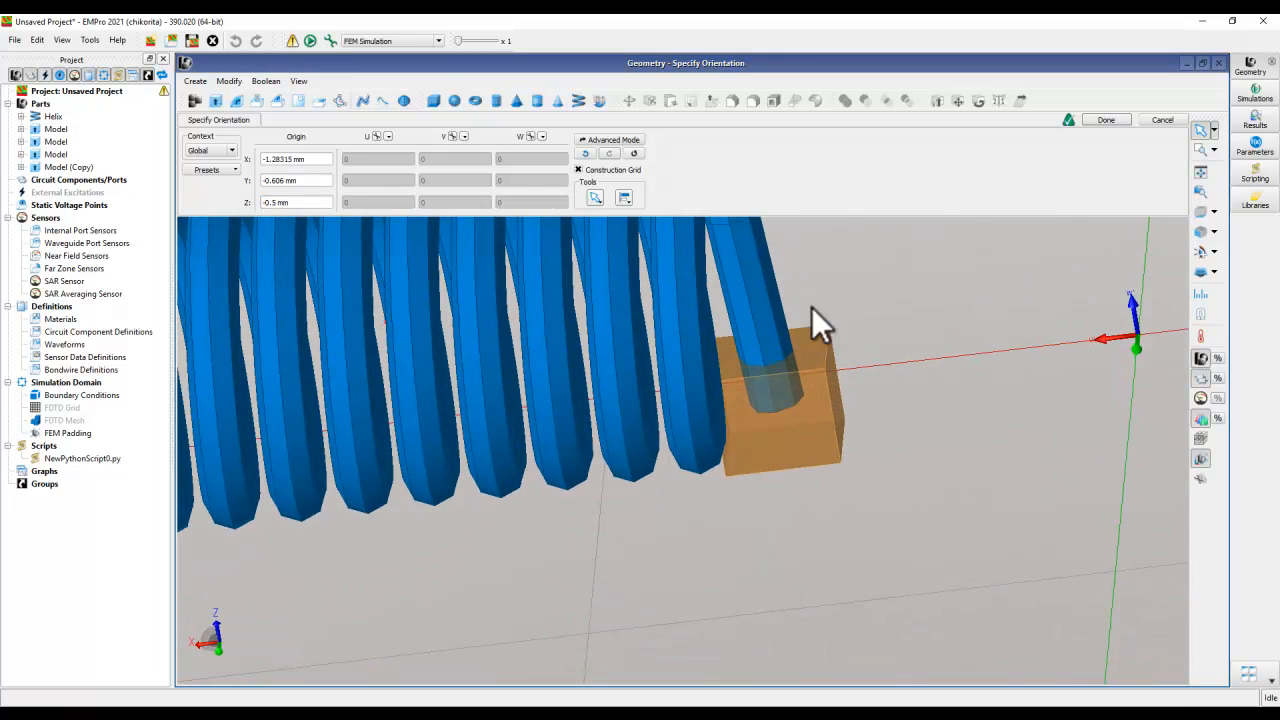
left_click(1105, 120)
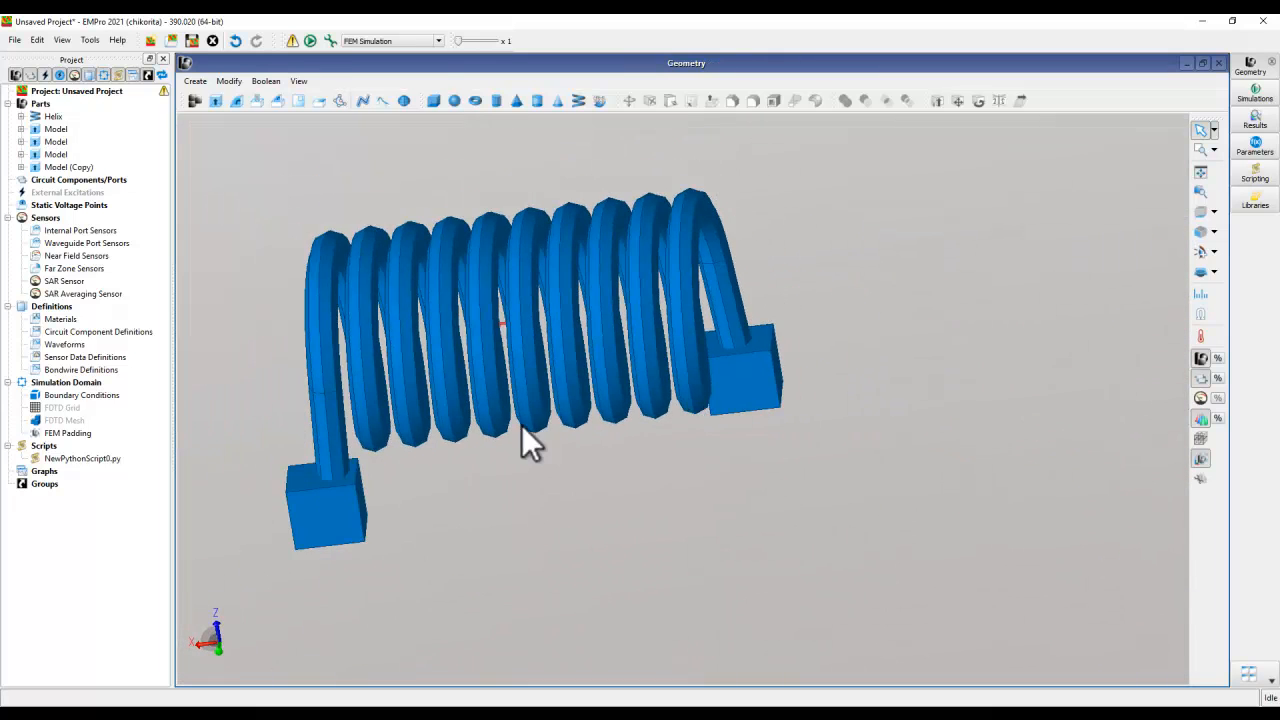
mouse_move(708, 441)
middle_mouse_down()
mouse_move(486, 406)
mouse_move(674, 514)
mouse_move(637, 513)
middle_mouse_up()
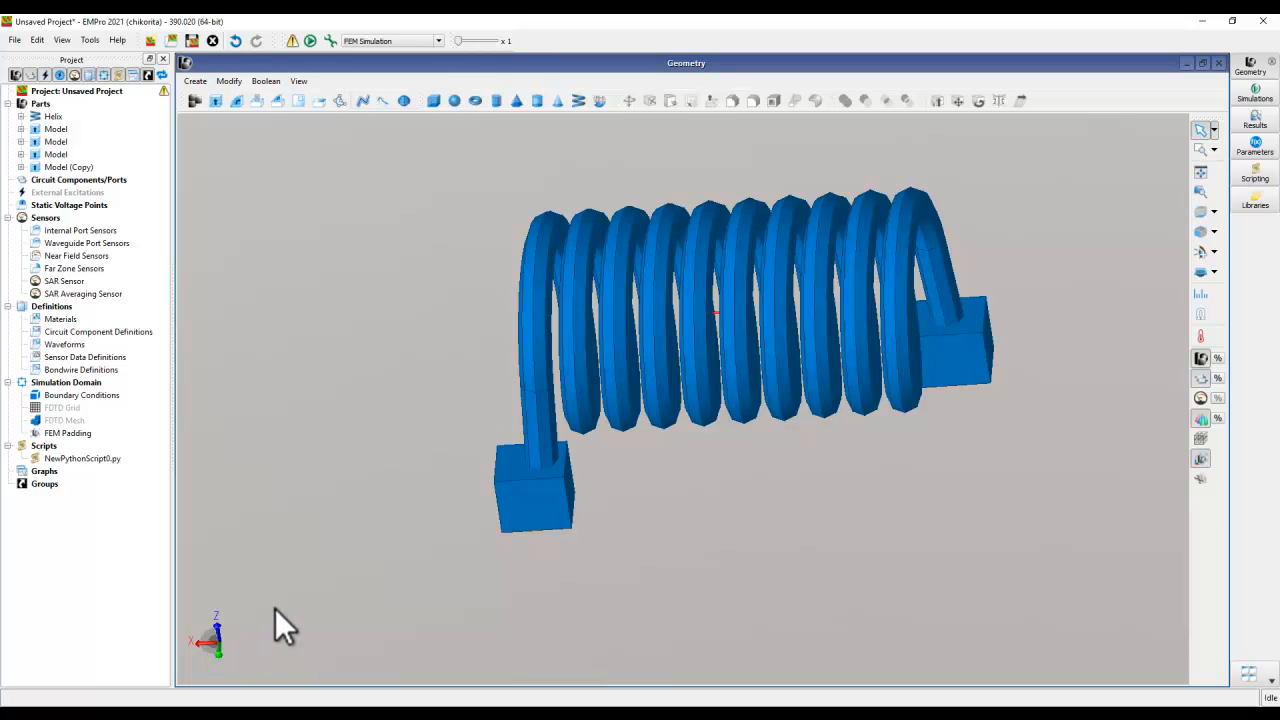
middle_click_drag(541, 545, 601, 503)
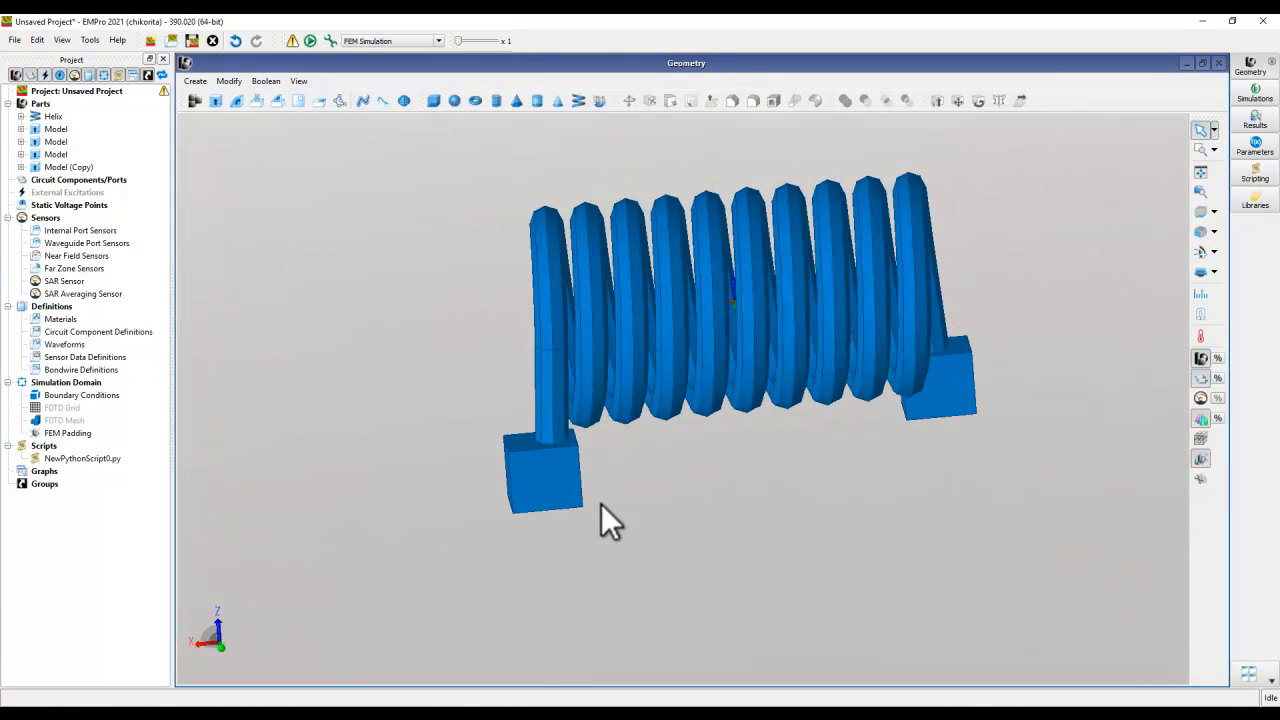
- Add Copper from the default material library to the project's Materials definitions
mouse_move(165, 92)
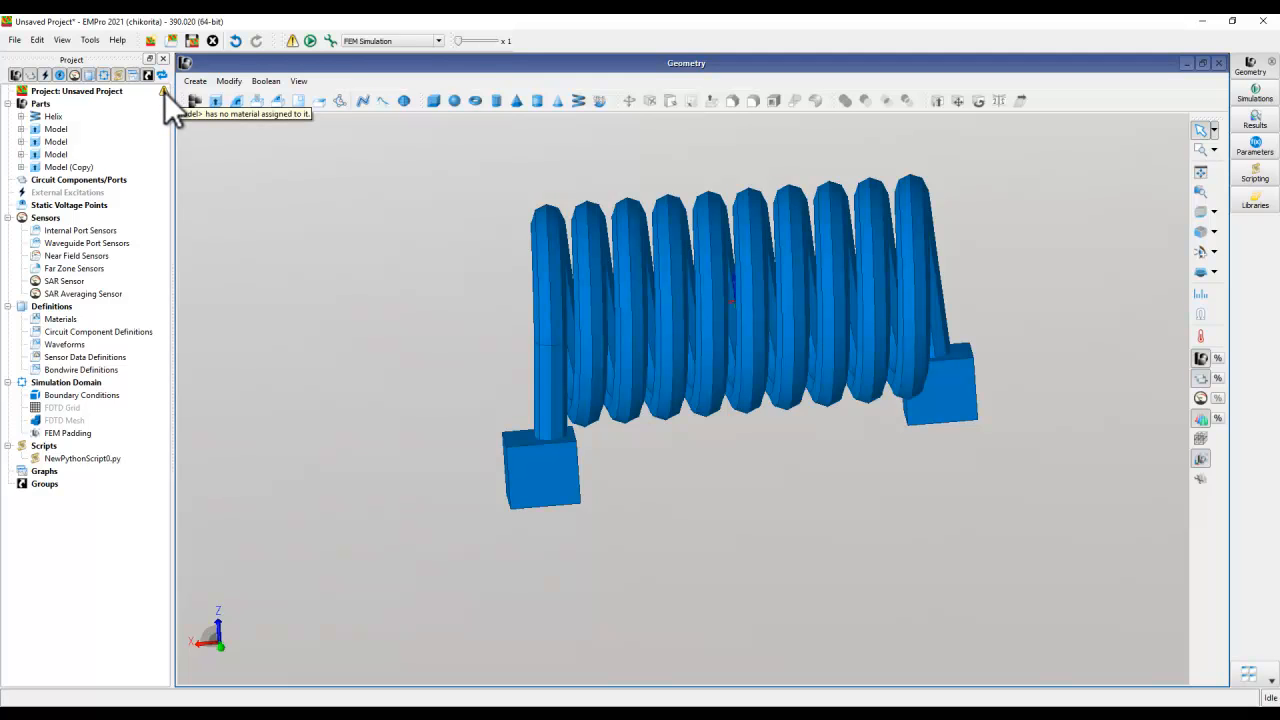
middle_click_drag(828, 470, 746, 479)
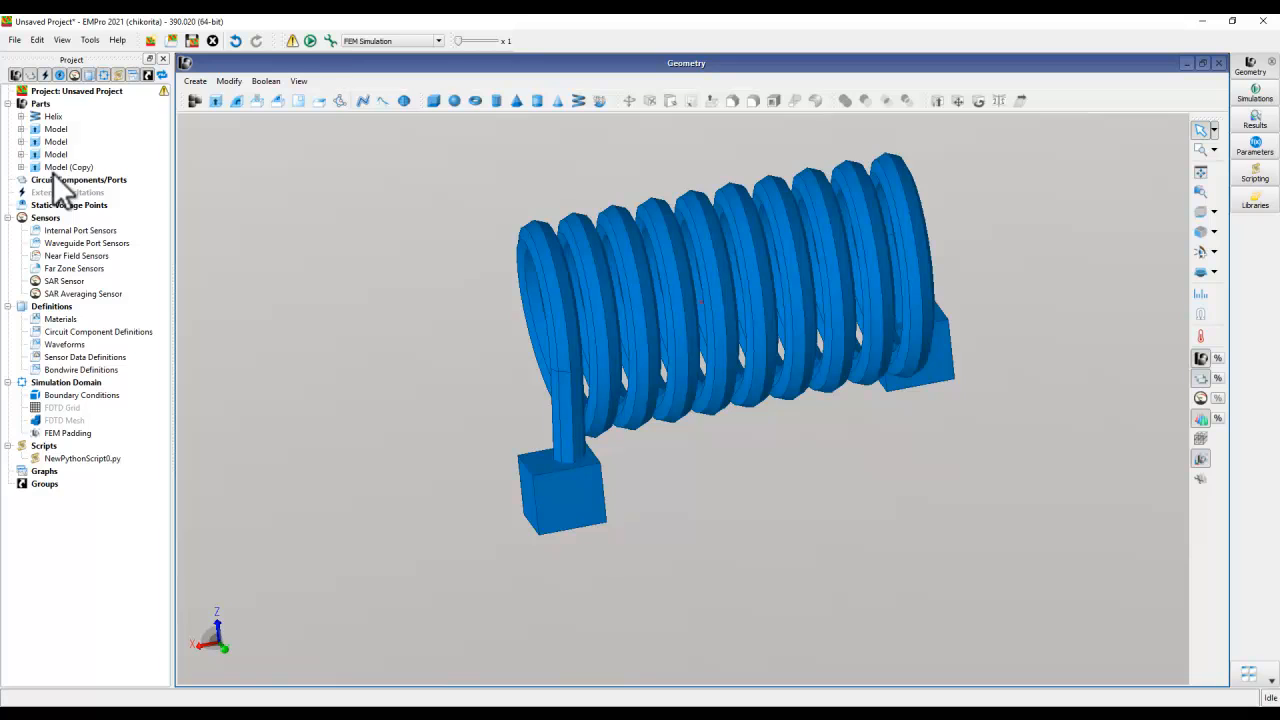
right_click(60, 320)
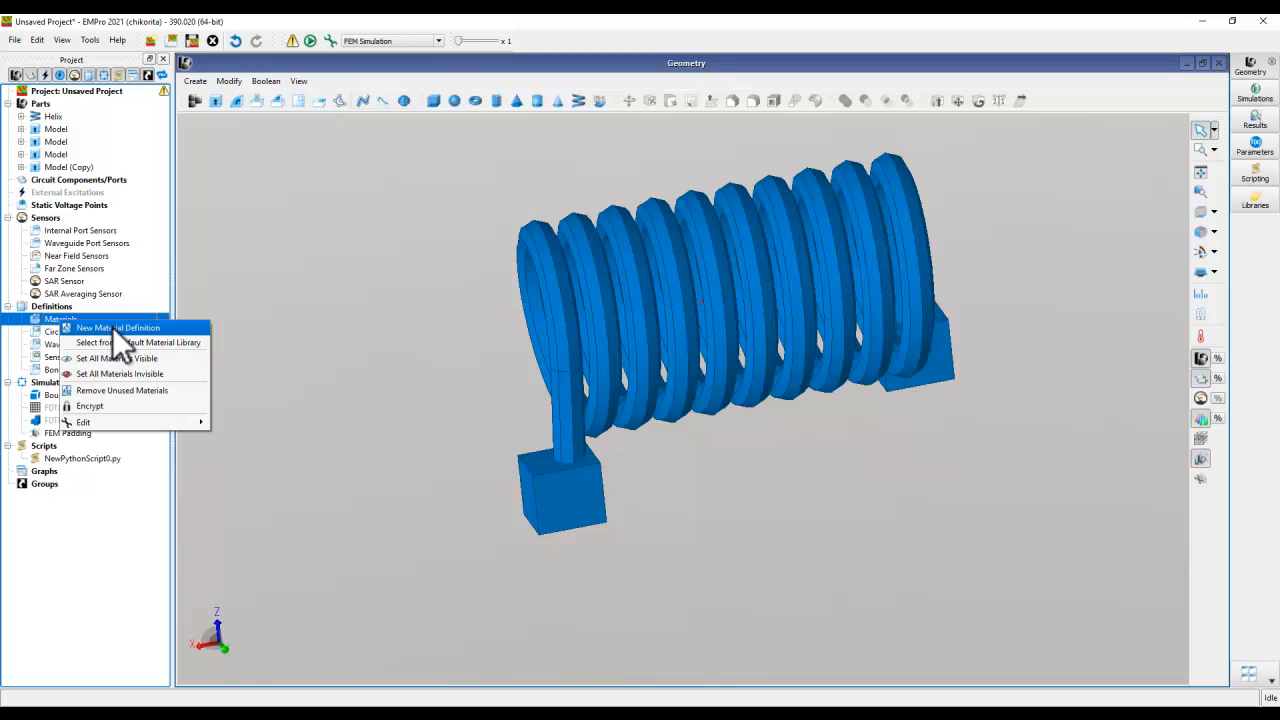
left_click(137, 343)
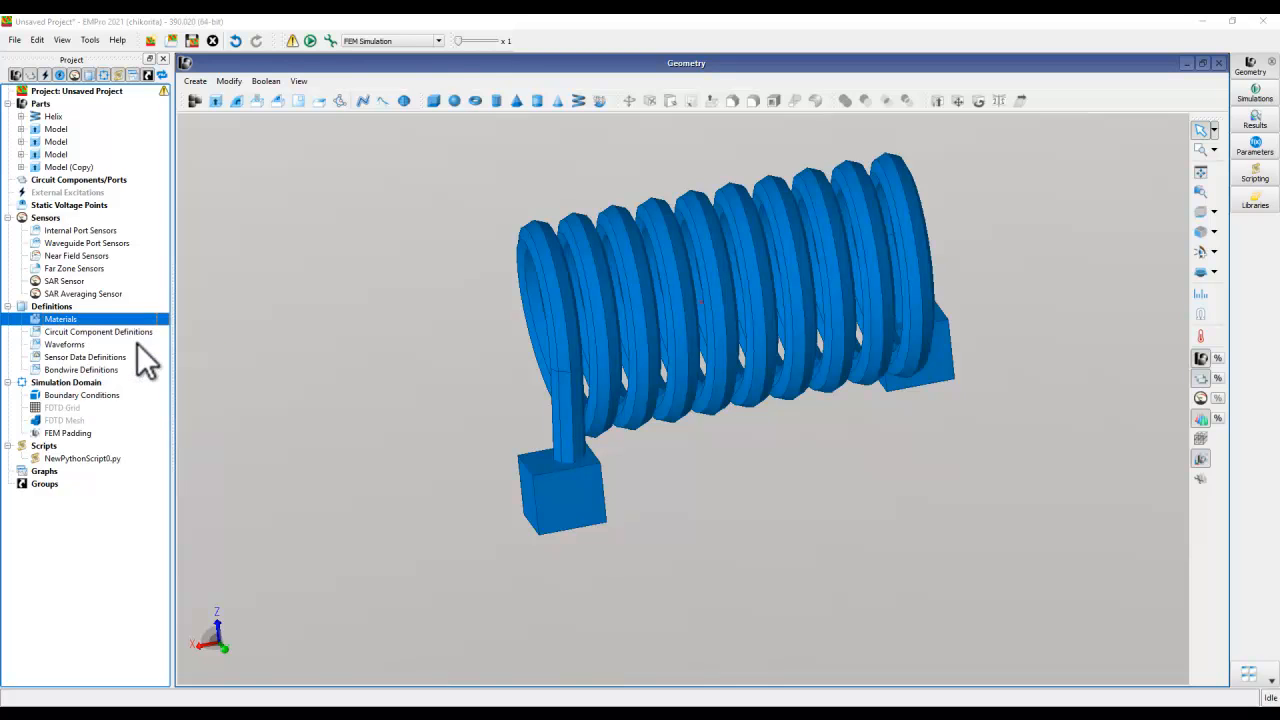
left_click_drag(545, 391, 694, 572)
mouse_move(688, 282)
left_mouse_down()
mouse_move(691, 493)
mouse_move(676, 281)
left_mouse_up()
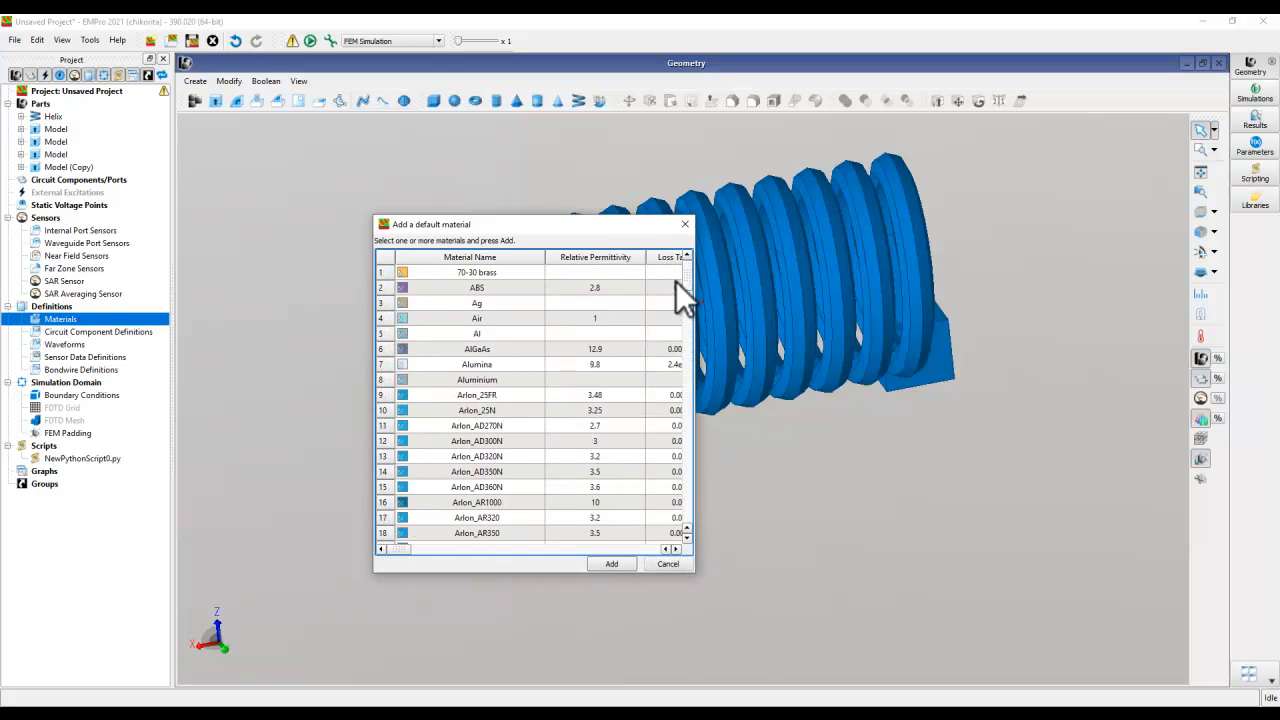
scroll(530, 396, "down", 6)
scroll(530, 396, "down", 3)
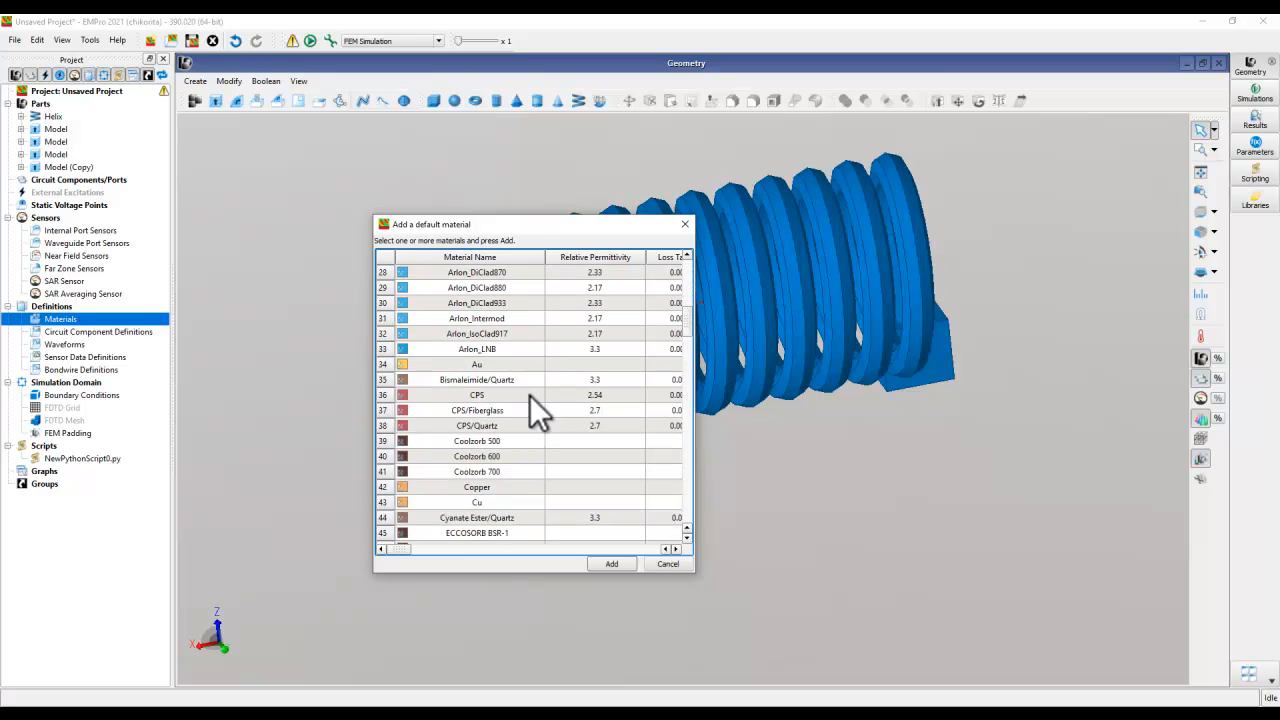
left_click(476, 487)
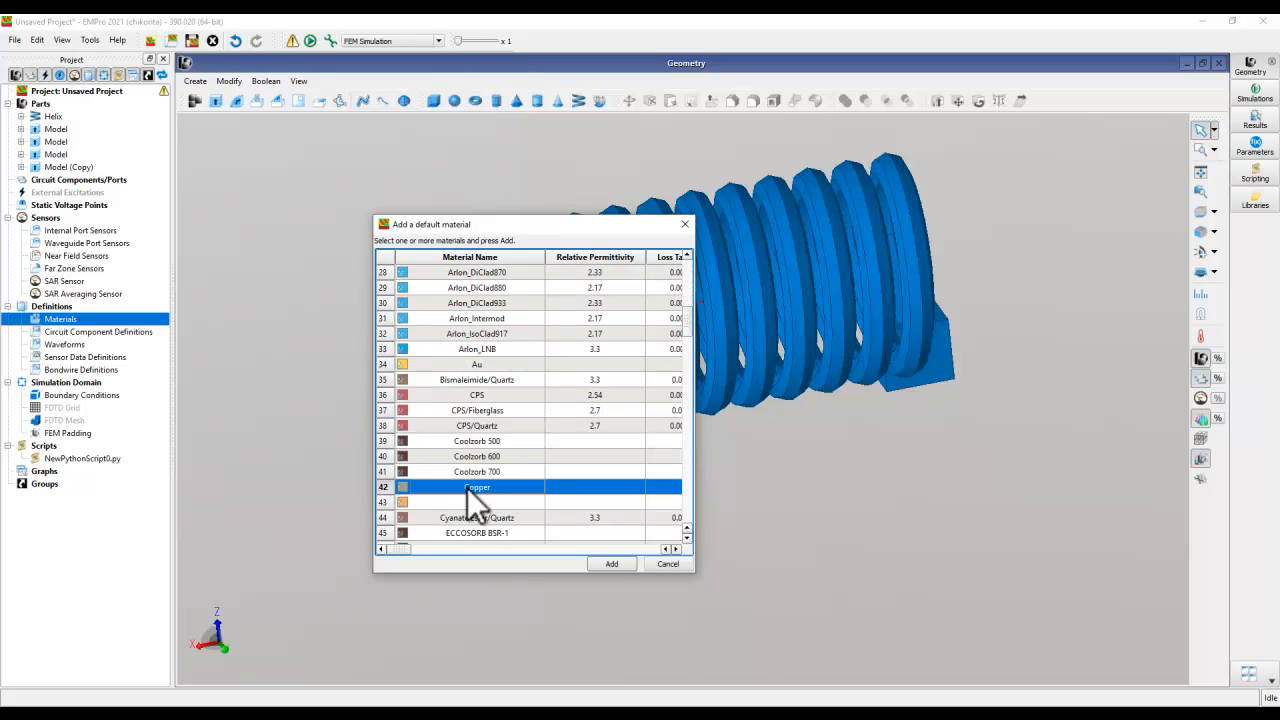
left_click(602, 563)
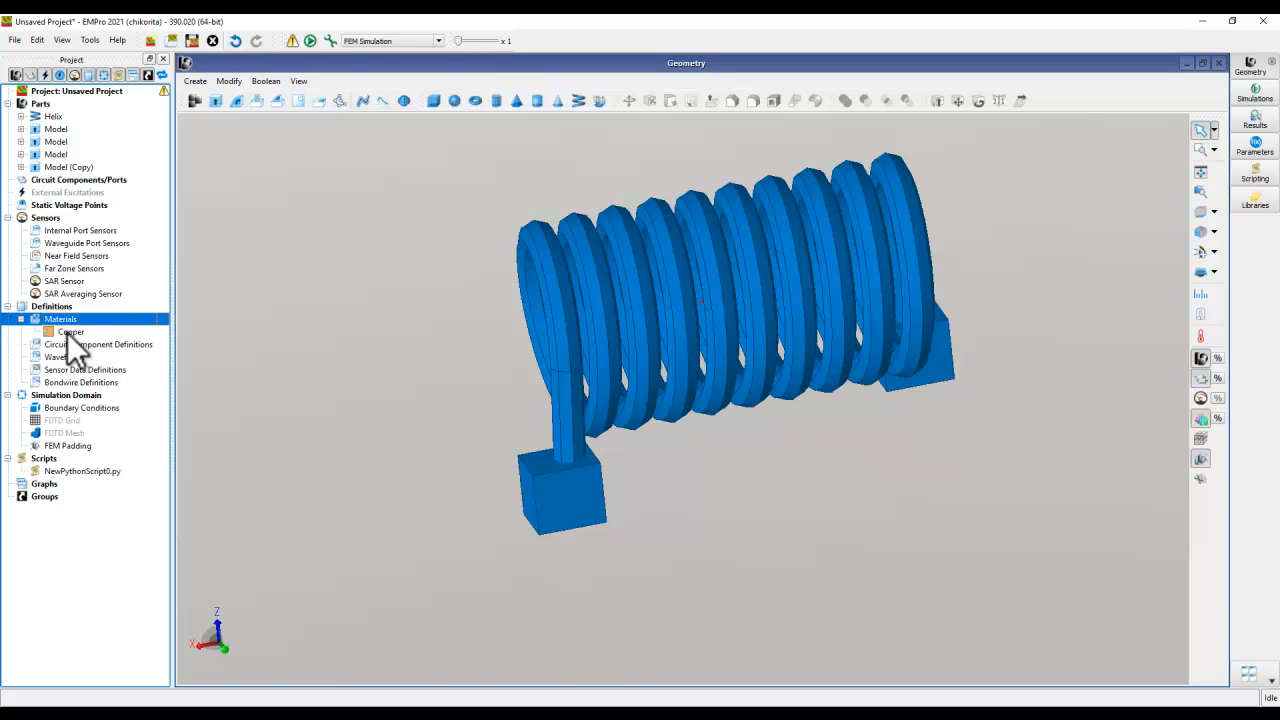
- Select the Helix and all four Model parts, including Model (Copy), and combine them with a Boolean Union
left_click(53, 116)
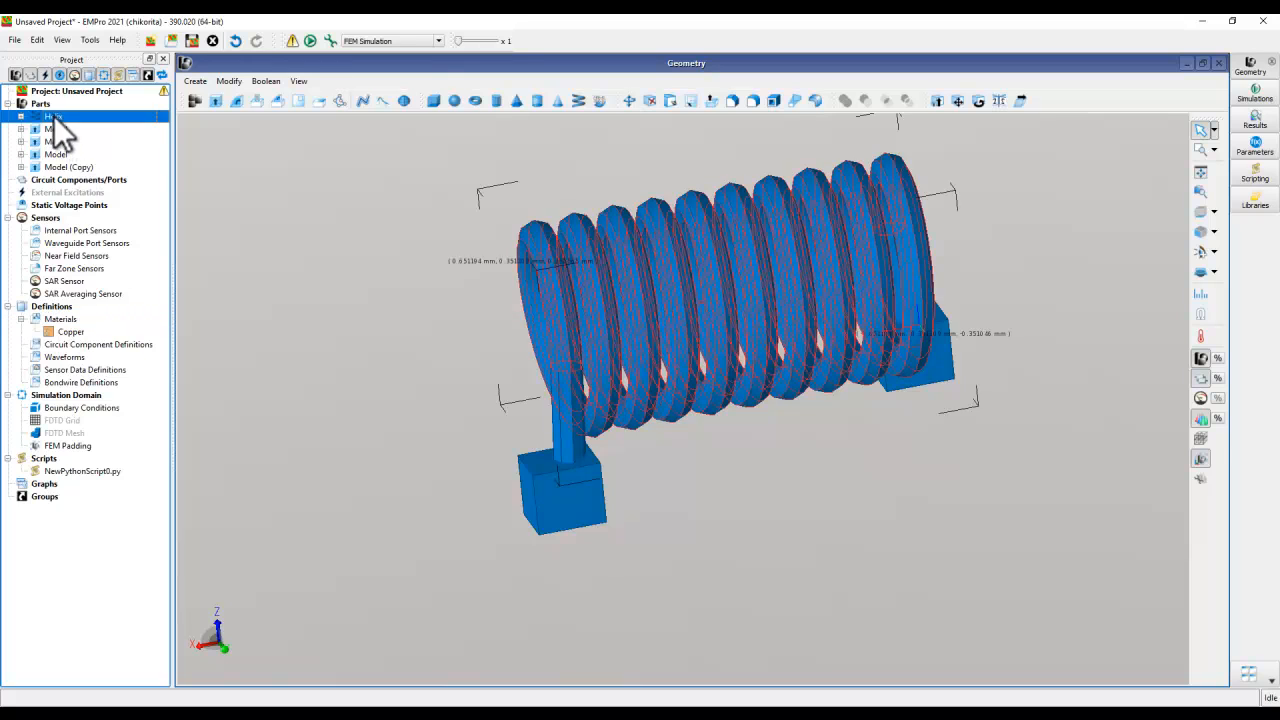
left_click(51, 167, "shift")
middle_click_drag(512, 546, 456, 534)
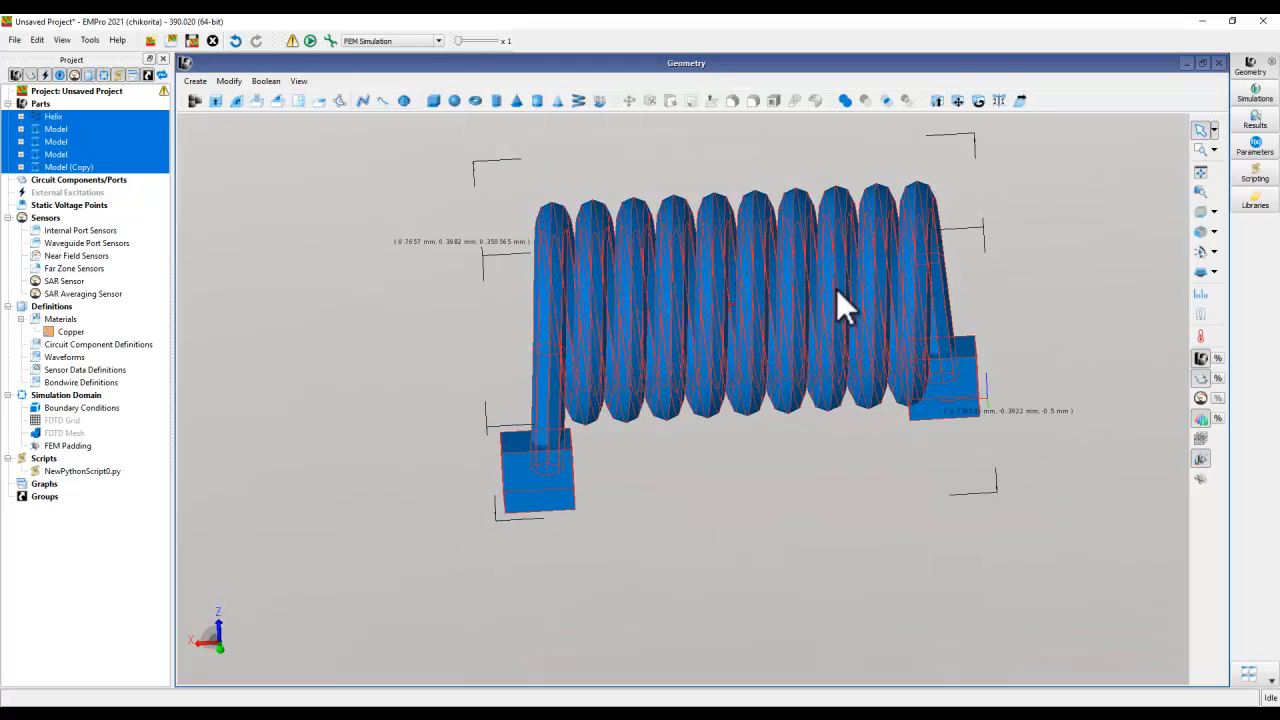
right_click(60, 128)
mouse_move(92, 150)
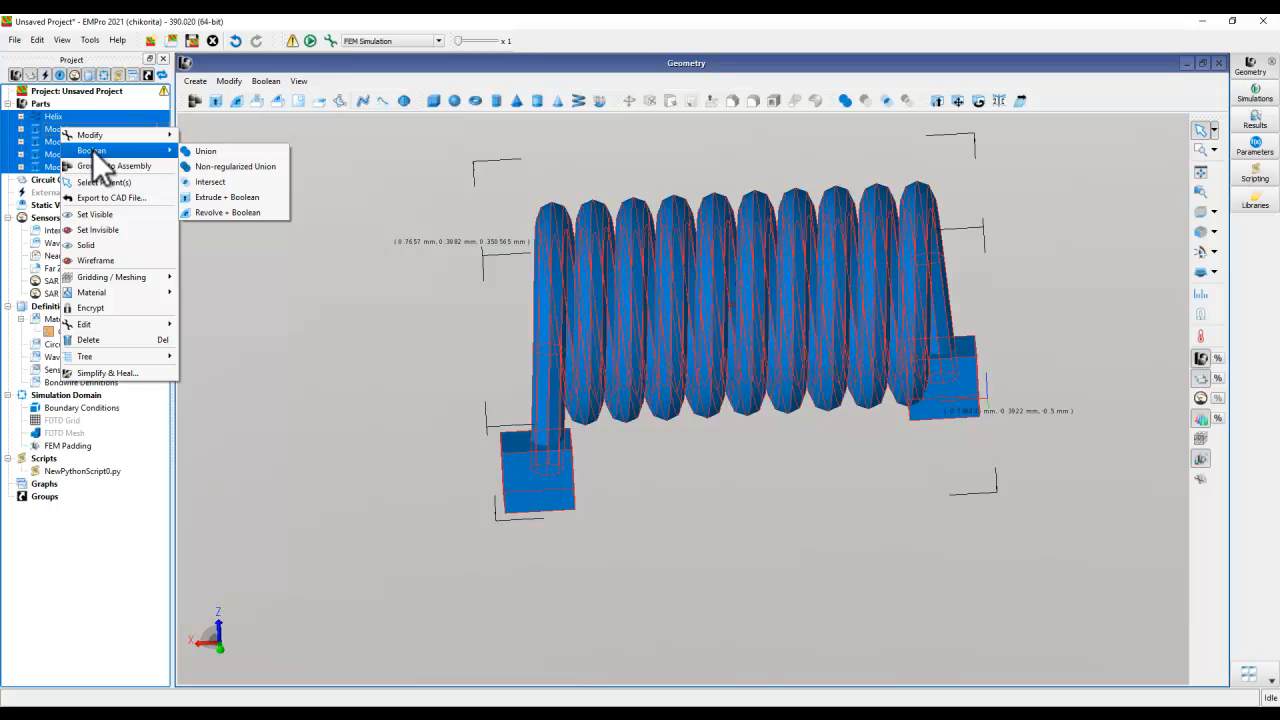
left_click(210, 150)
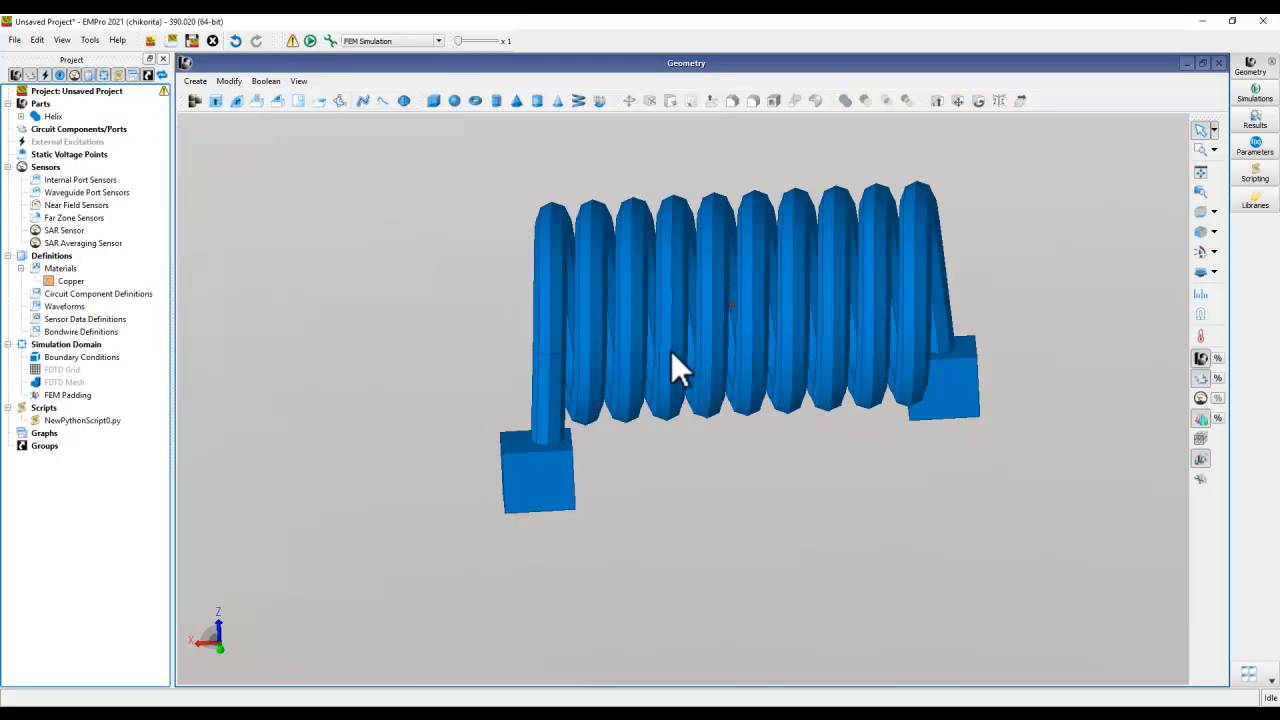
- Assign the Copper material to the united Helix part
left_click(53, 117)
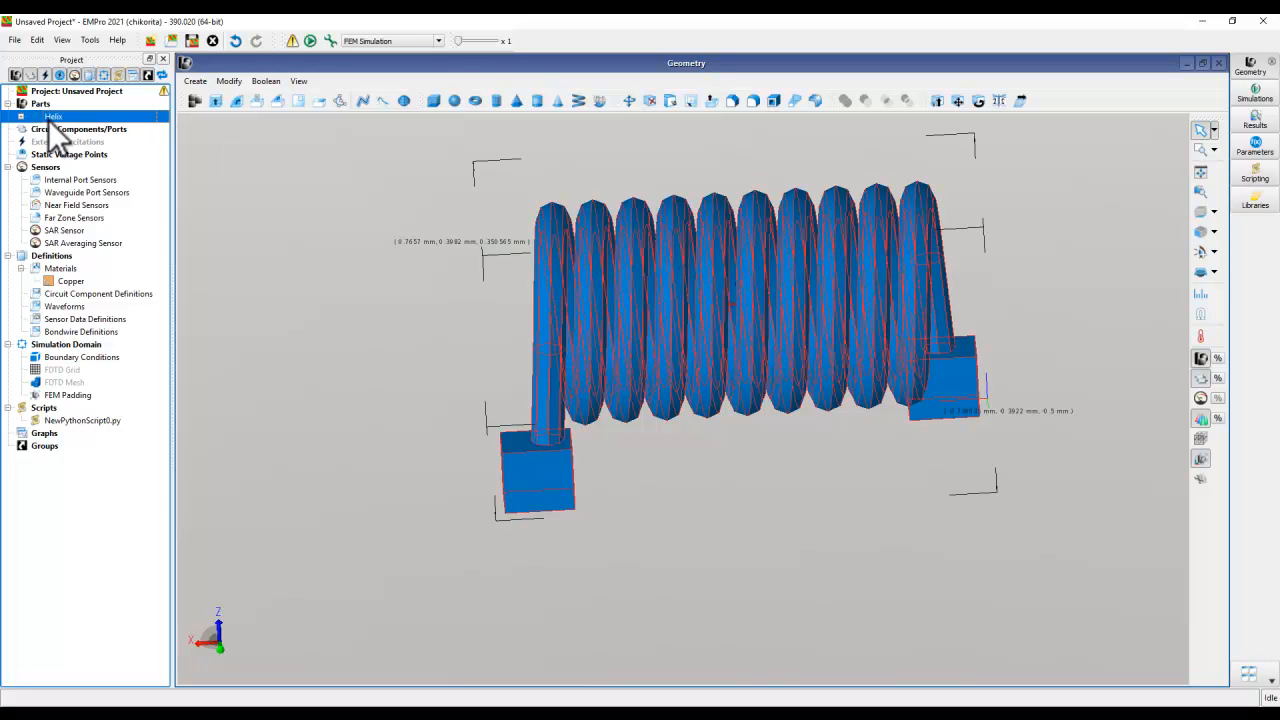
middle_click_drag(755, 211, 676, 459)
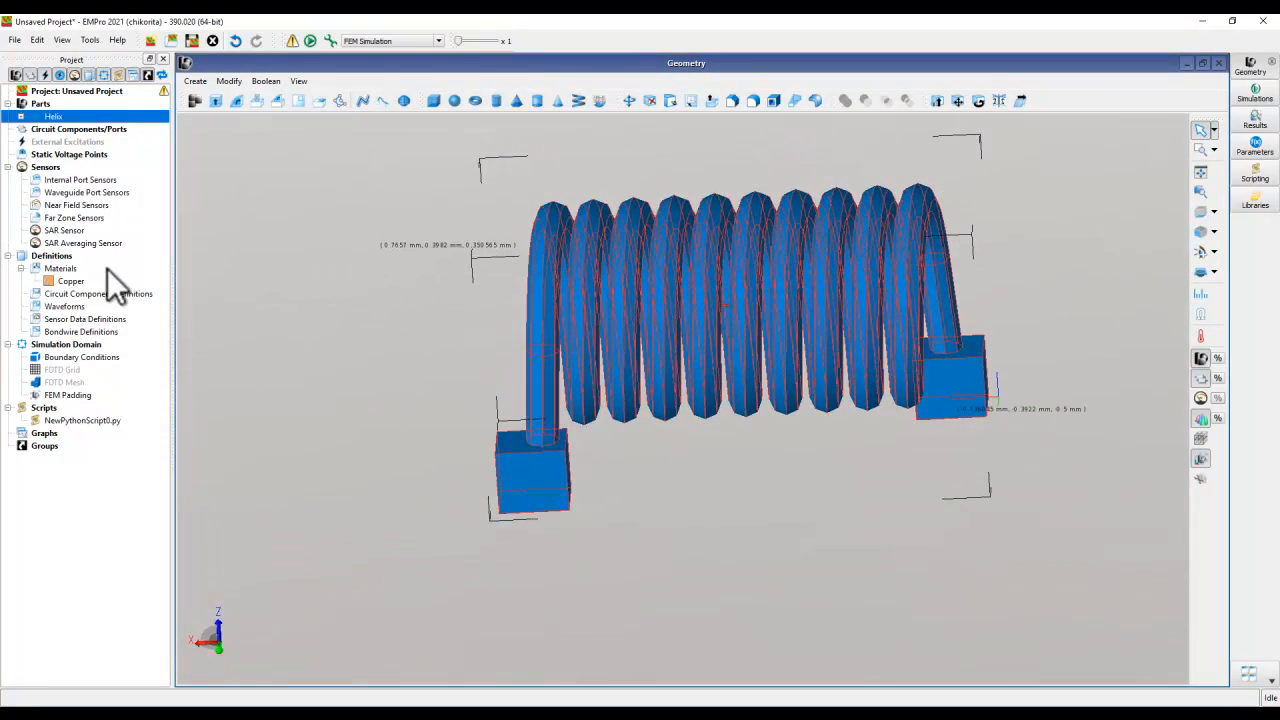
left_click(62, 283)
left_click_drag(62, 283, 52, 118)
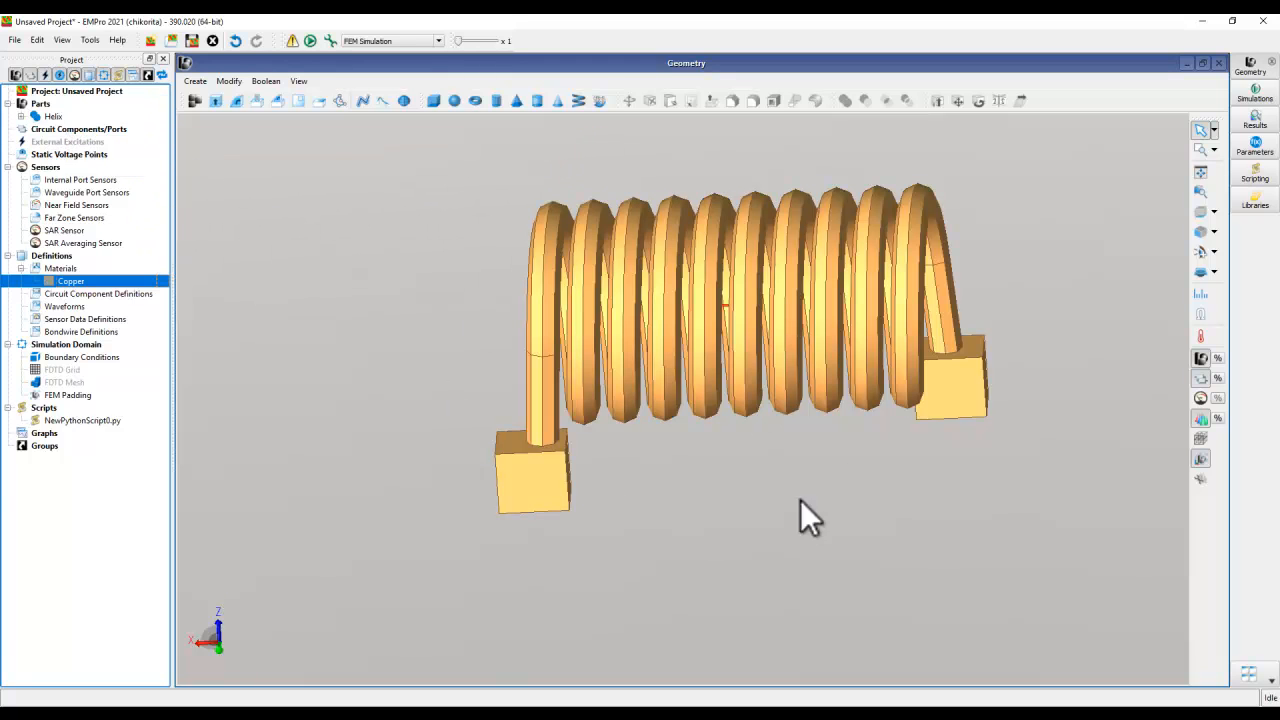
mouse_move(724, 470)
middle_mouse_down()
mouse_move(722, 419)
mouse_move(685, 337)
mouse_move(748, 468)
mouse_move(719, 461)
middle_mouse_up()
- Specify the united coil's orientation with an origin Z of 0.5 mm and inspect the raised pads against the axes
left_click(562, 470)
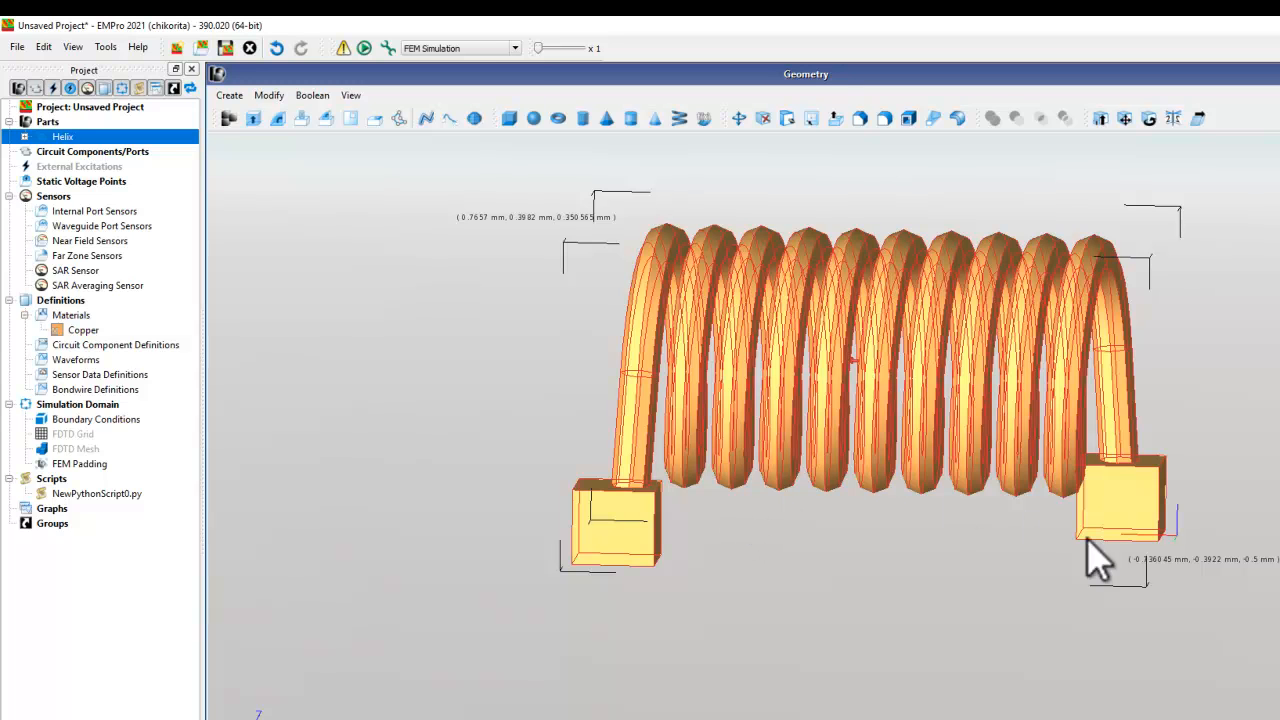
right_click(51, 137)
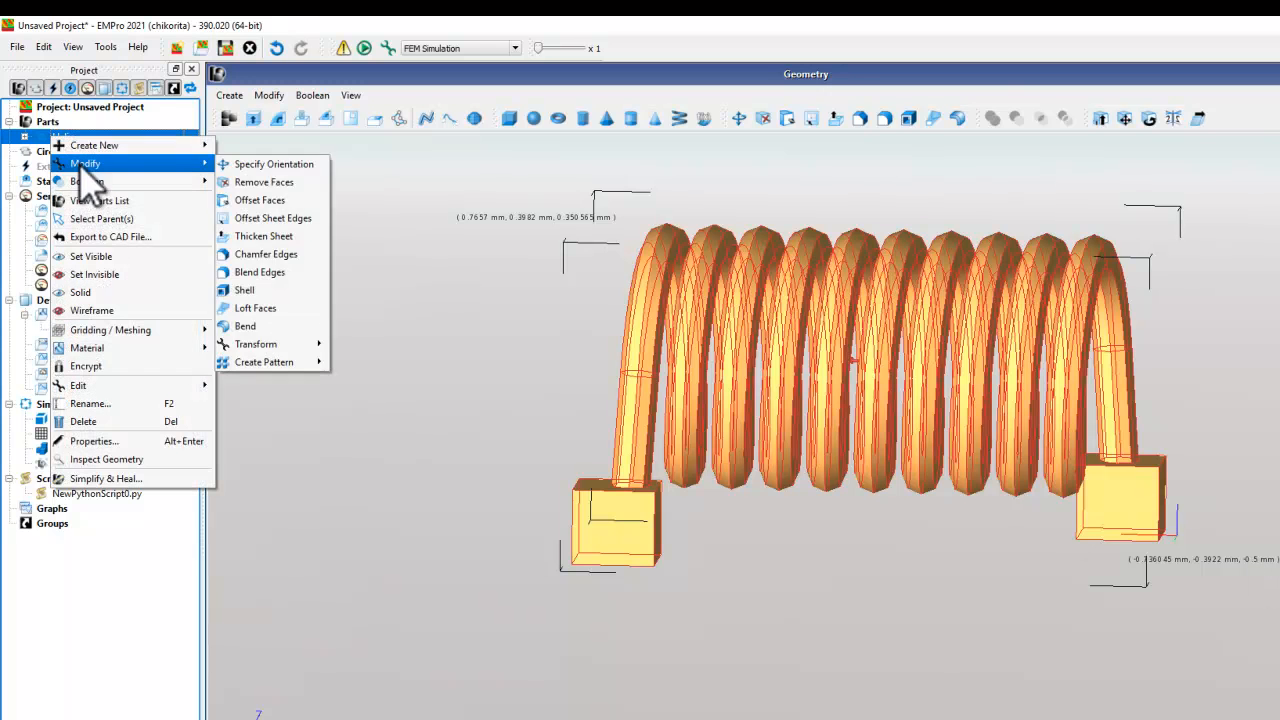
mouse_move(196, 163)
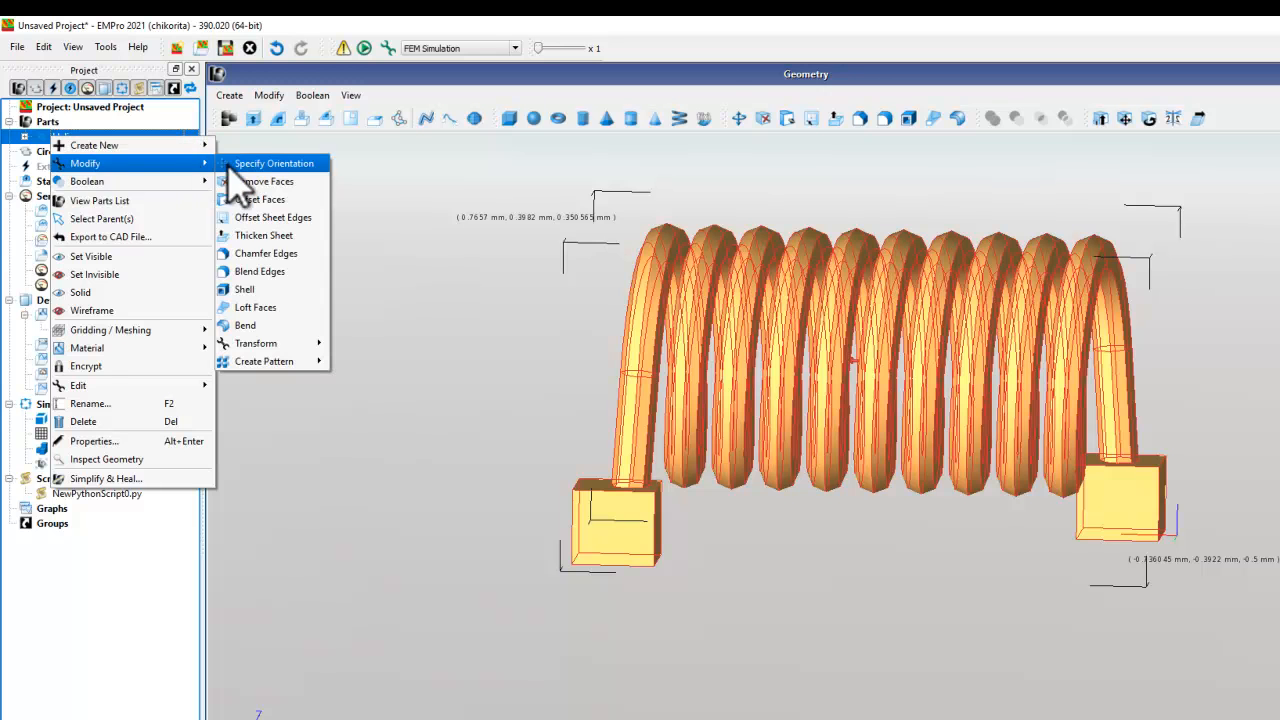
left_click(245, 163)
left_click(318, 237)
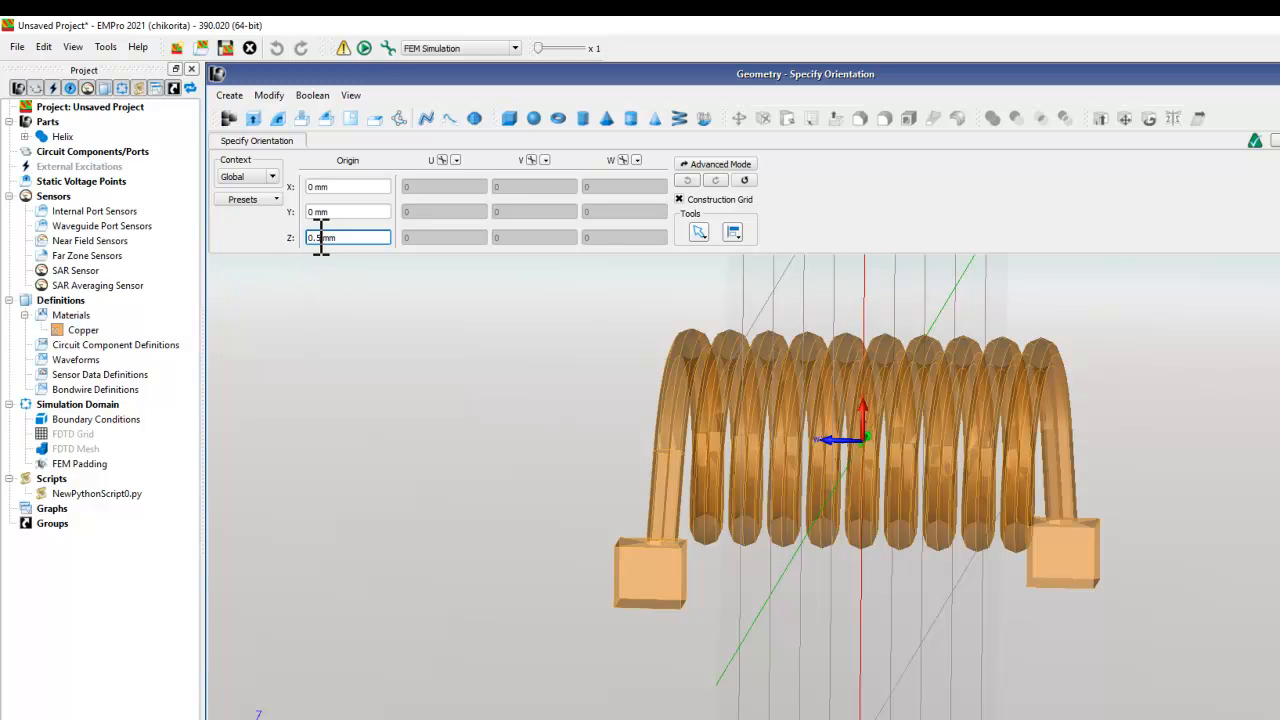
left_click(1255, 140)
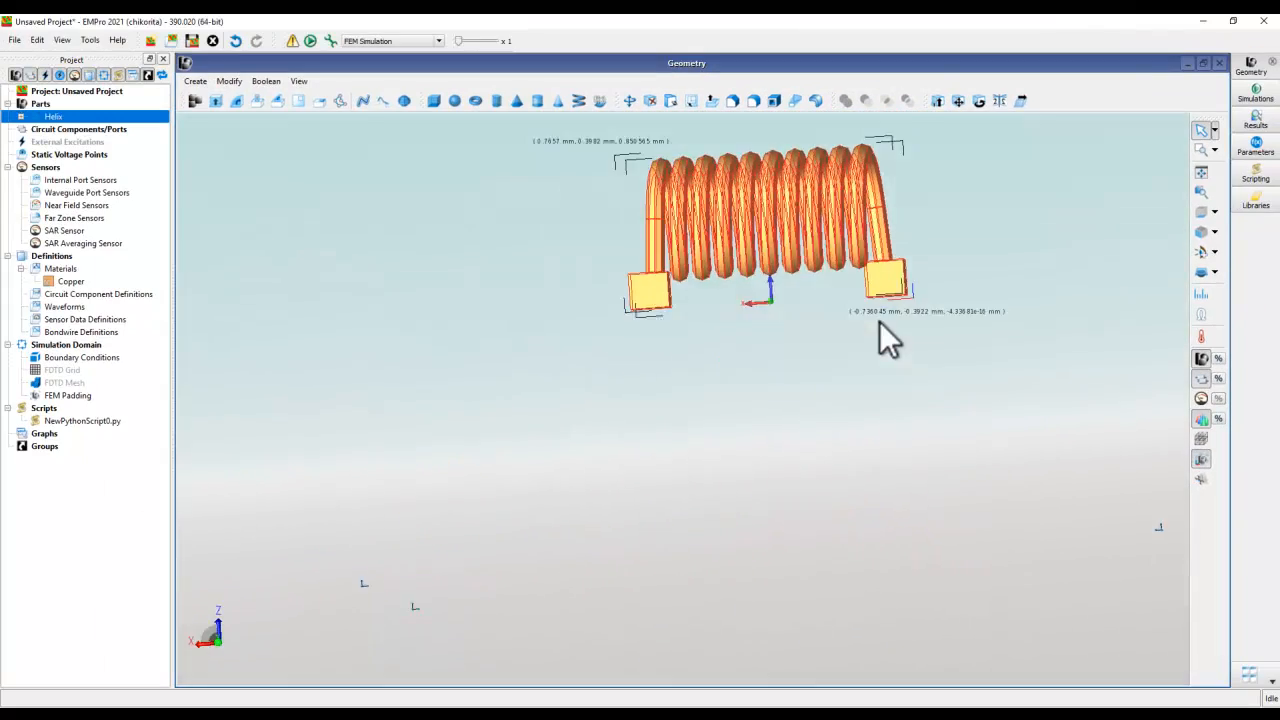
middle_click_drag(886, 334, 838, 372)
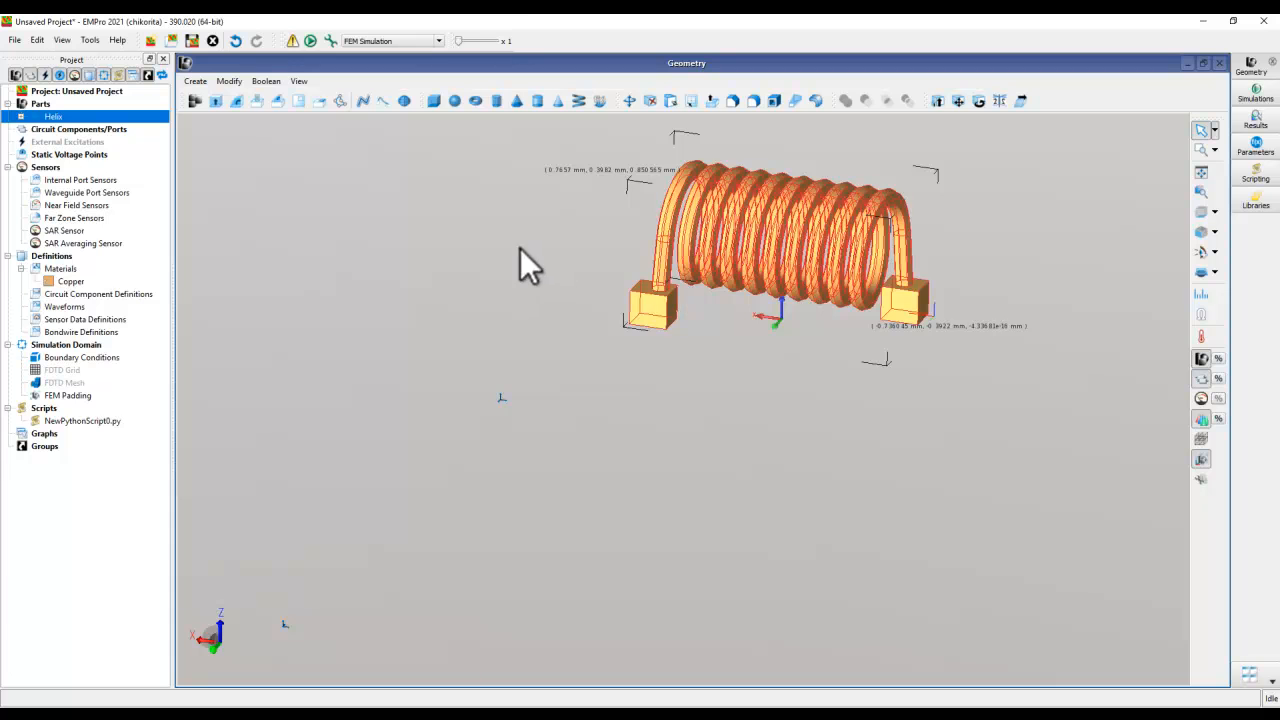
middle_click_drag(520, 265, 357, 357, "shift")
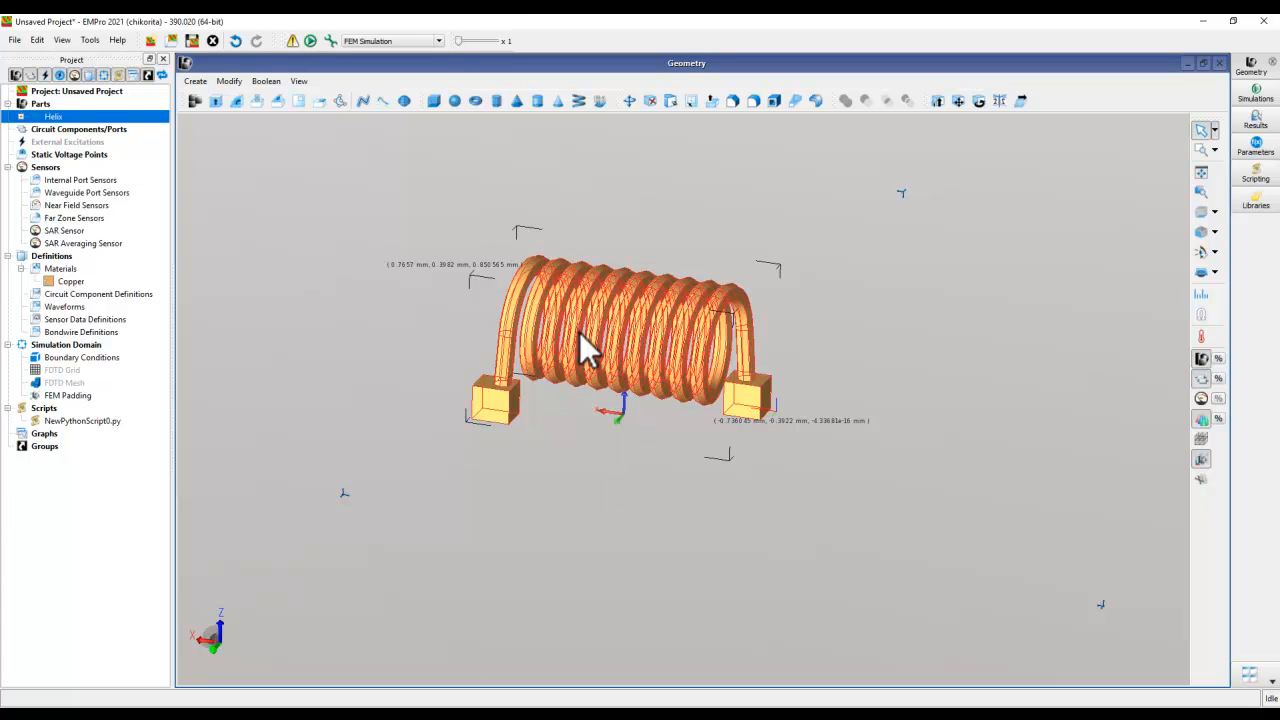
- Start saving the project, switch to Advanced Design System and show the workspace's libraries in Library View
left_click(191, 42)
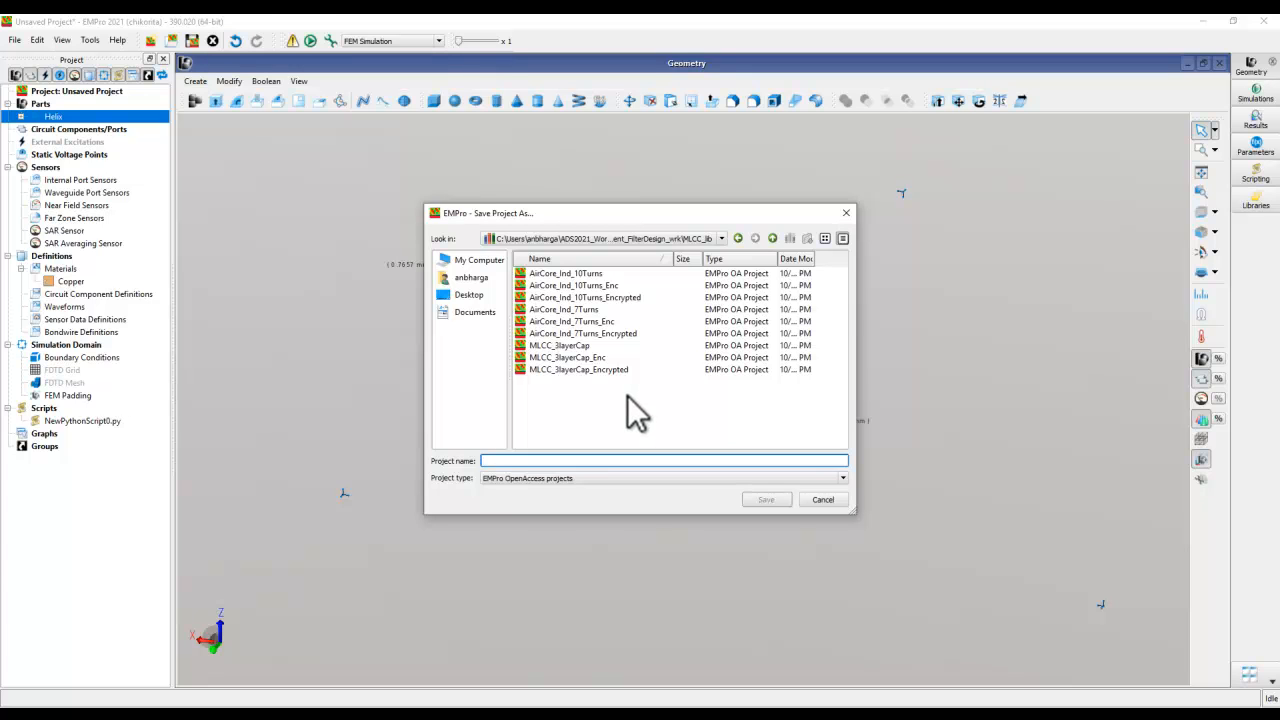
left_click(571, 716)
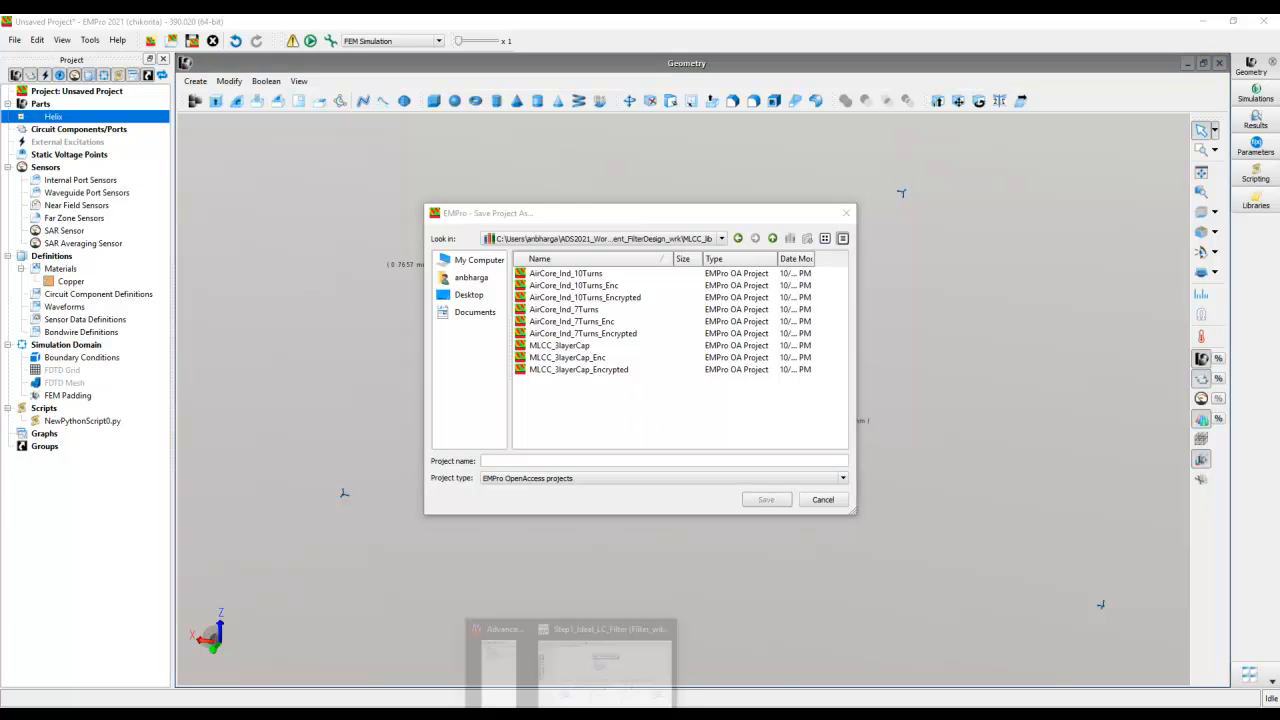
left_click(499, 665)
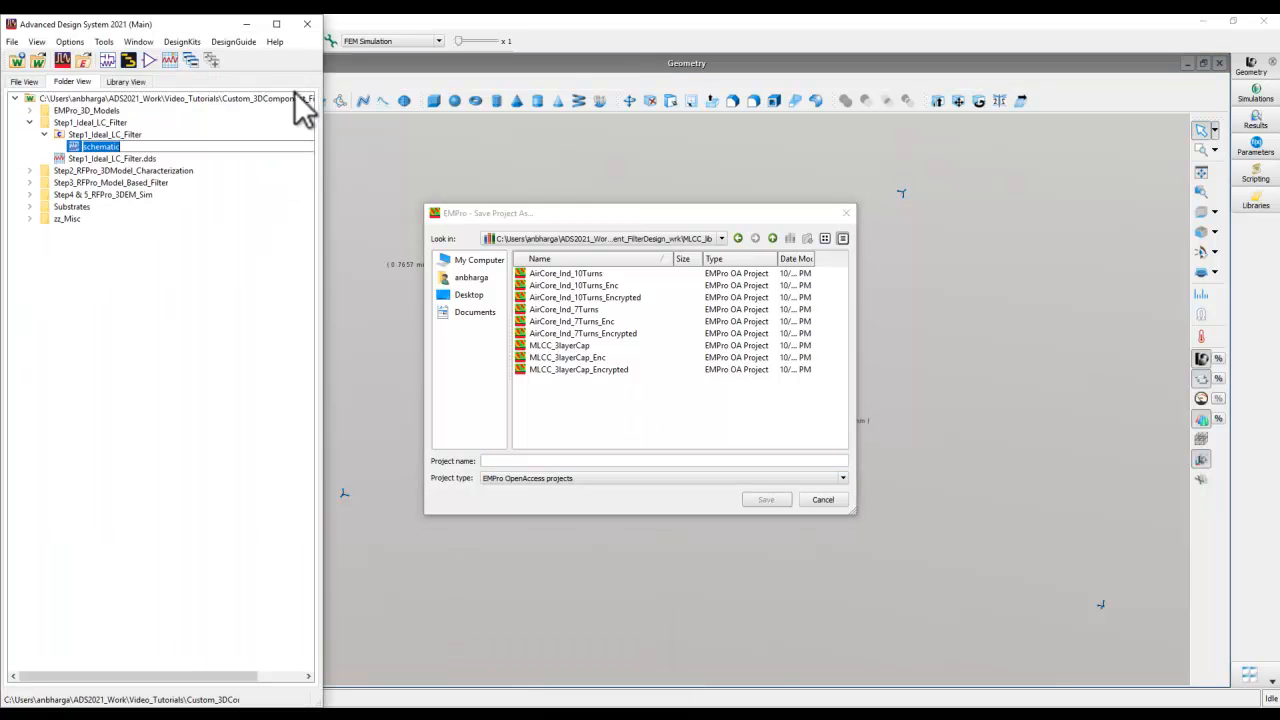
left_click(153, 260)
left_click_drag(322, 124, 379, 108)
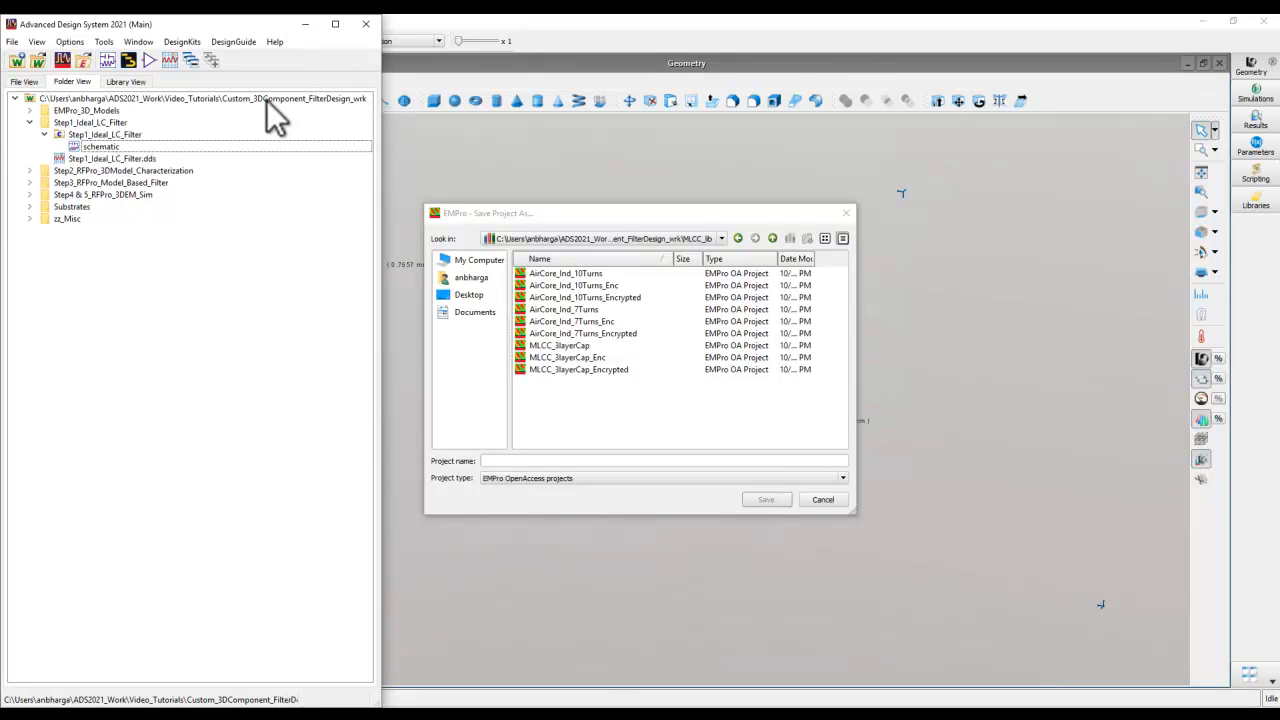
left_click(127, 82)
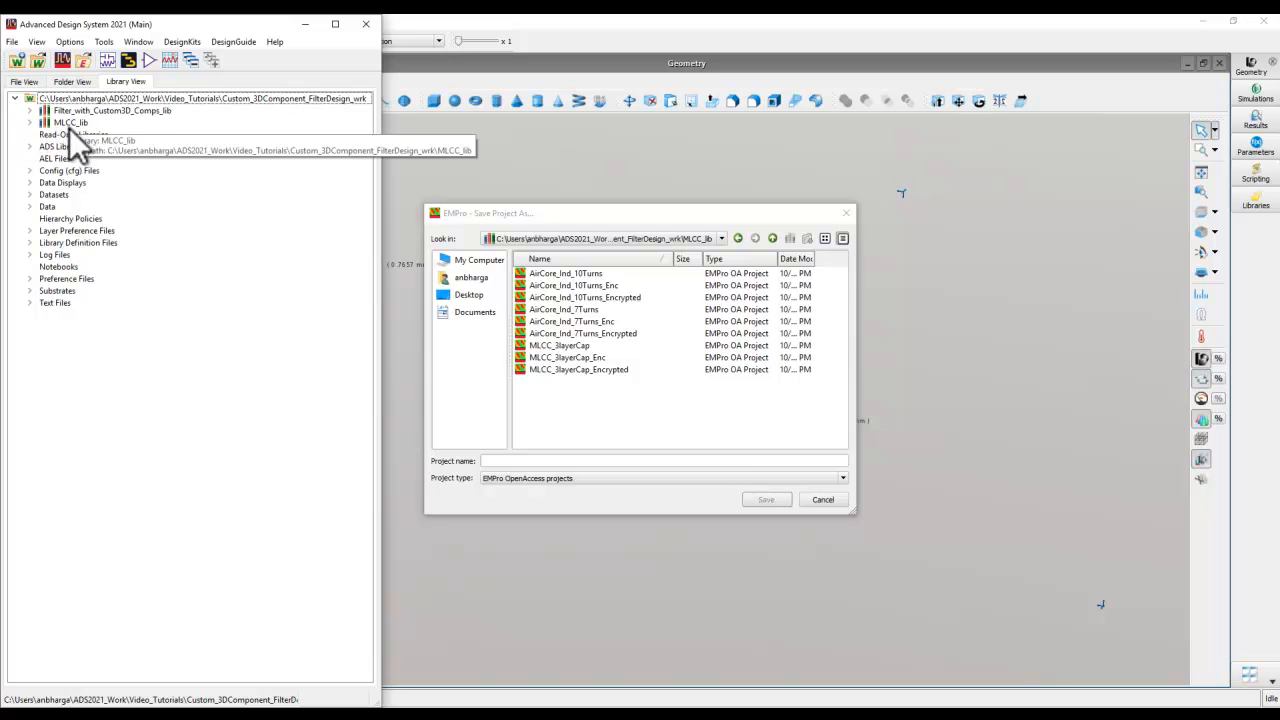
- Review the workspace's library definitions and paths in Manage Libraries and close it without changes
left_click(173, 41)
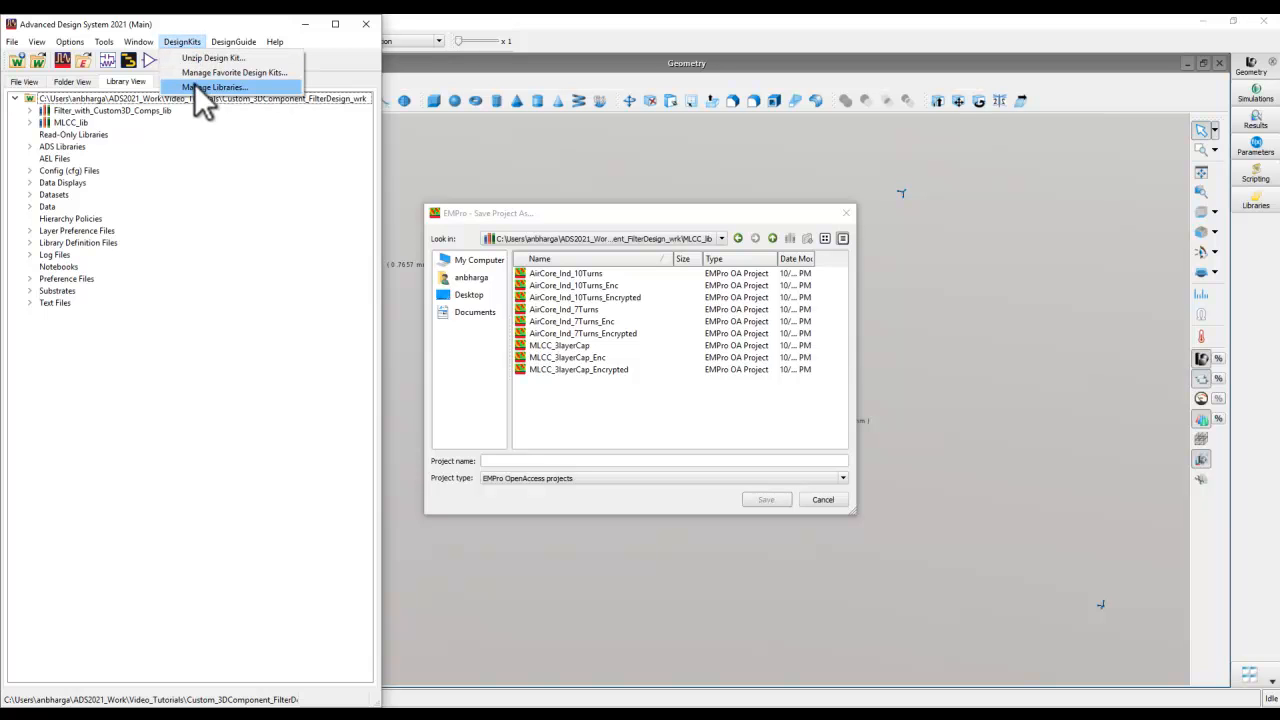
left_click(199, 88)
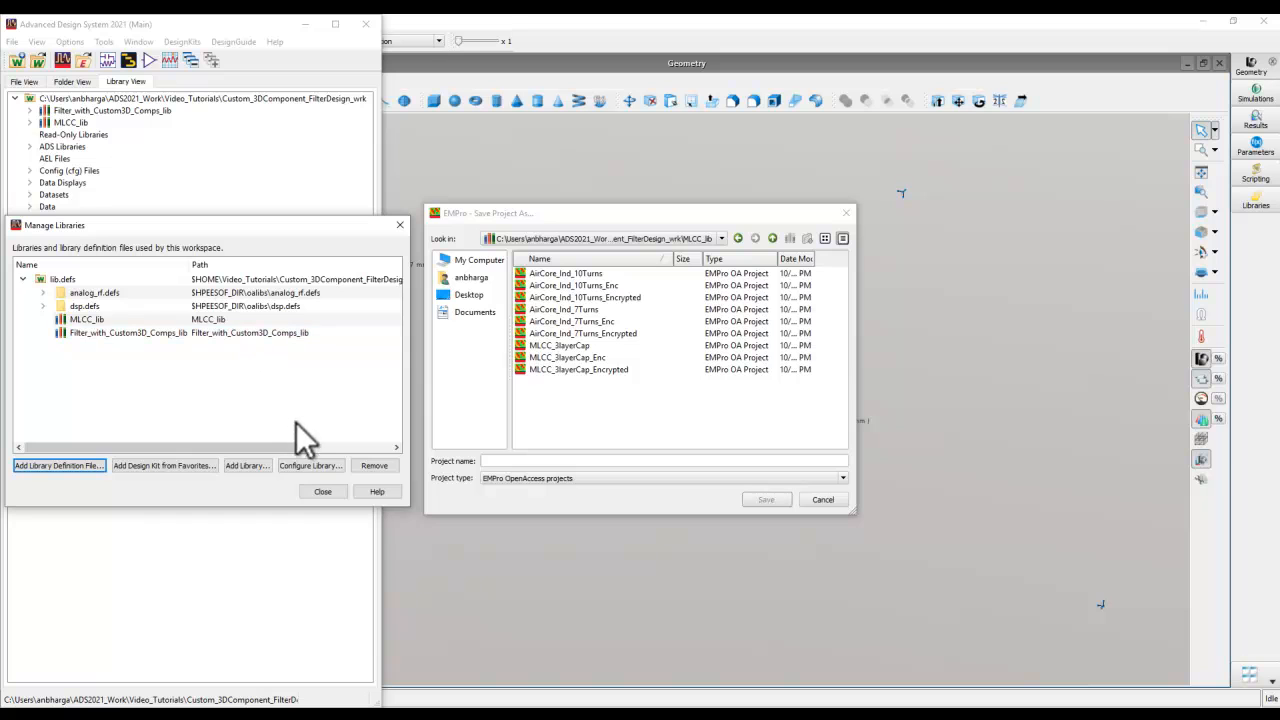
left_click(322, 491)
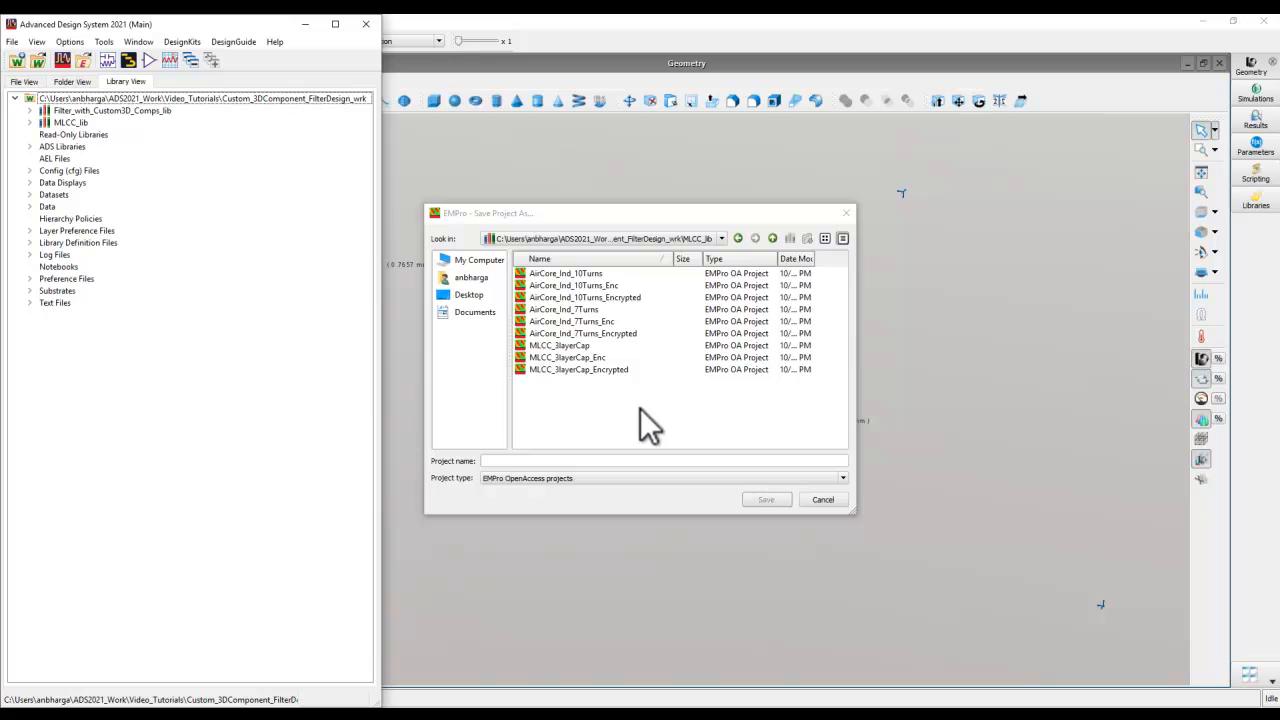
left_click(170, 44)
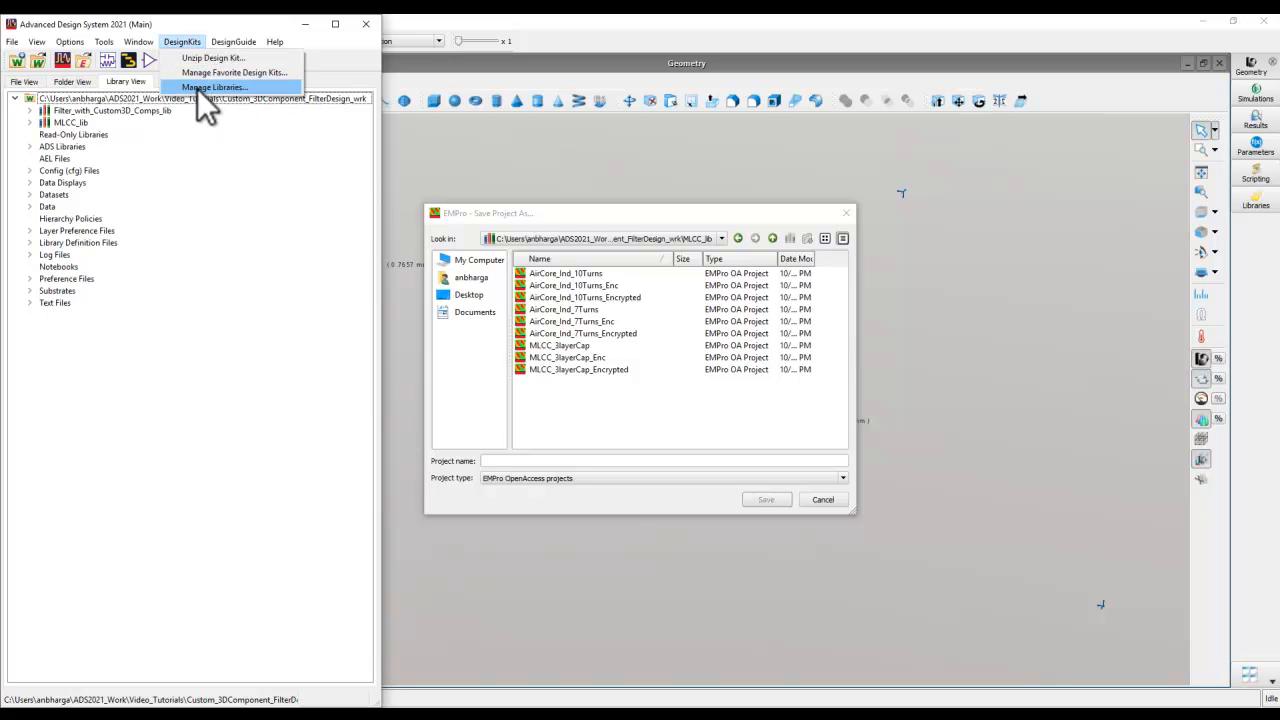
left_click(196, 87)
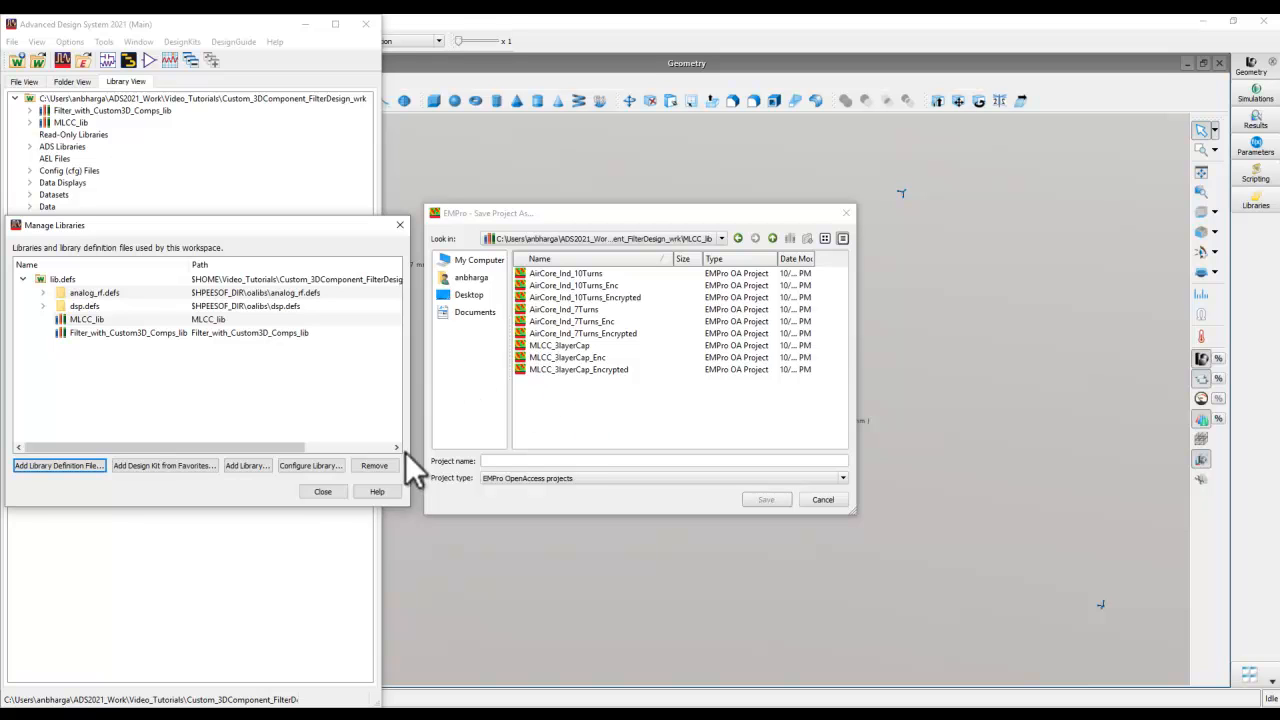
left_click(322, 492)
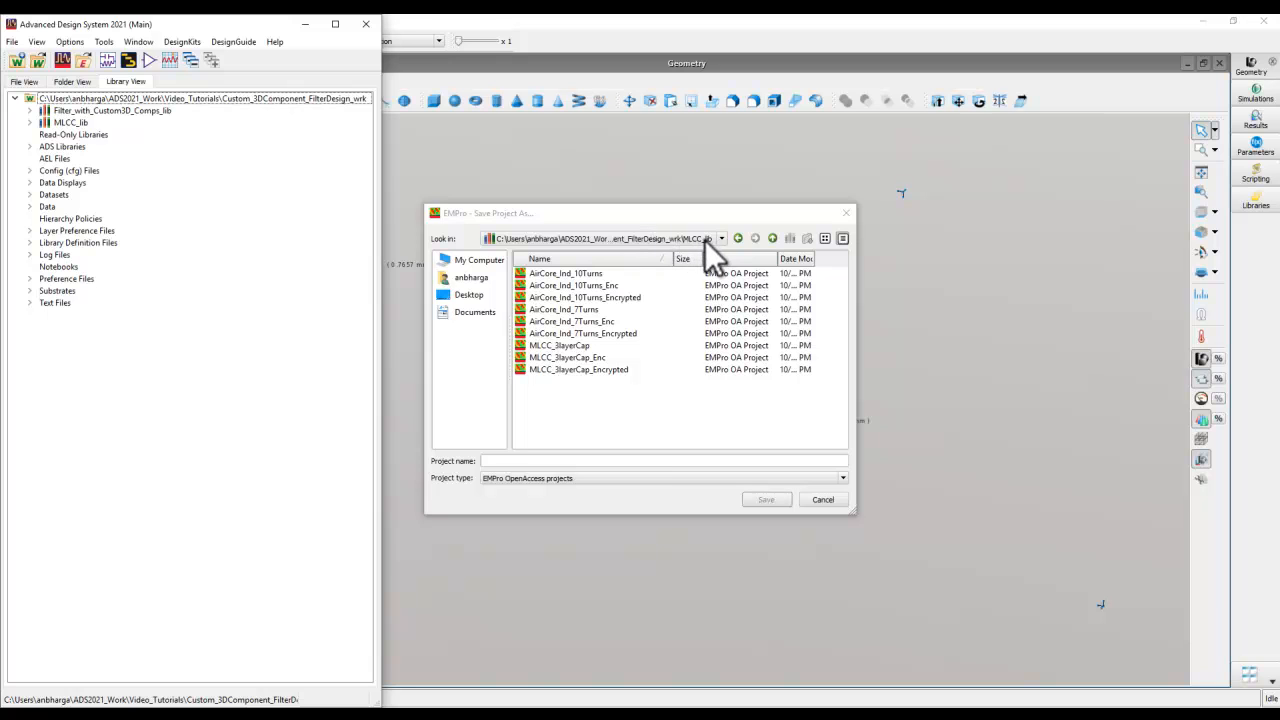
- Save the coil project under the name Demo_Coil in the MLCC_lib library
left_click(503, 461)
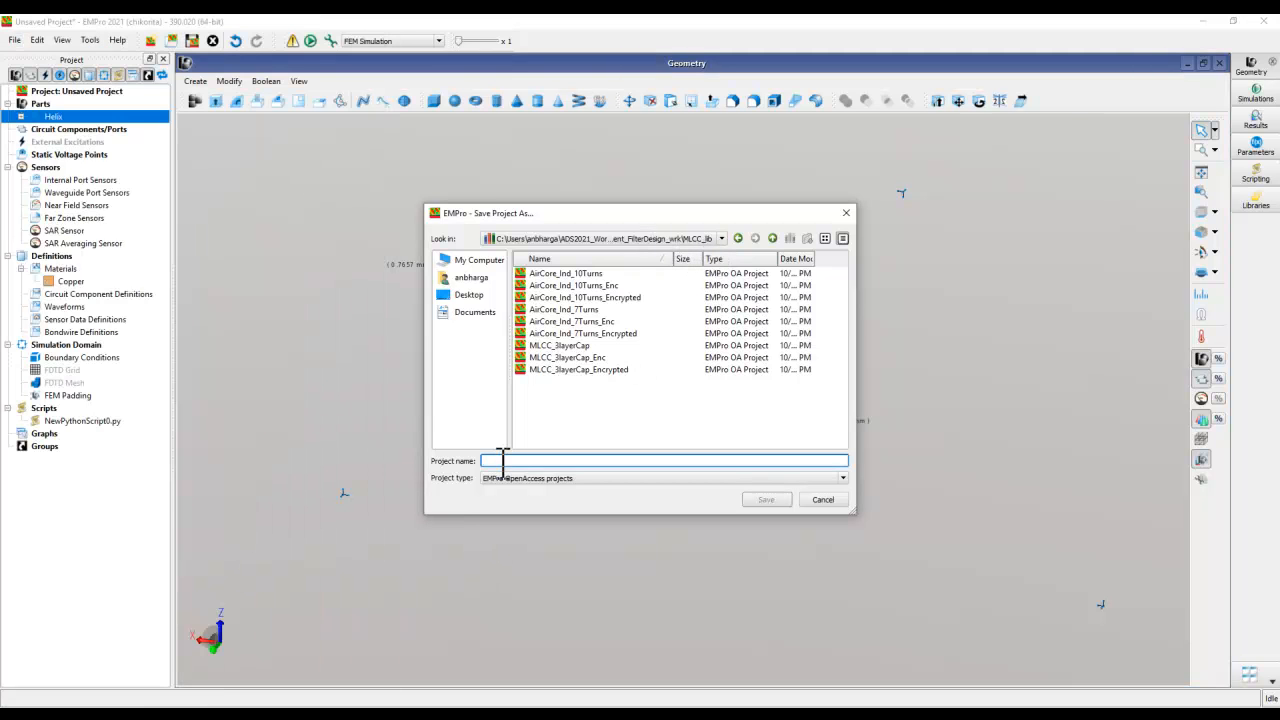
type("Demo_Coil")
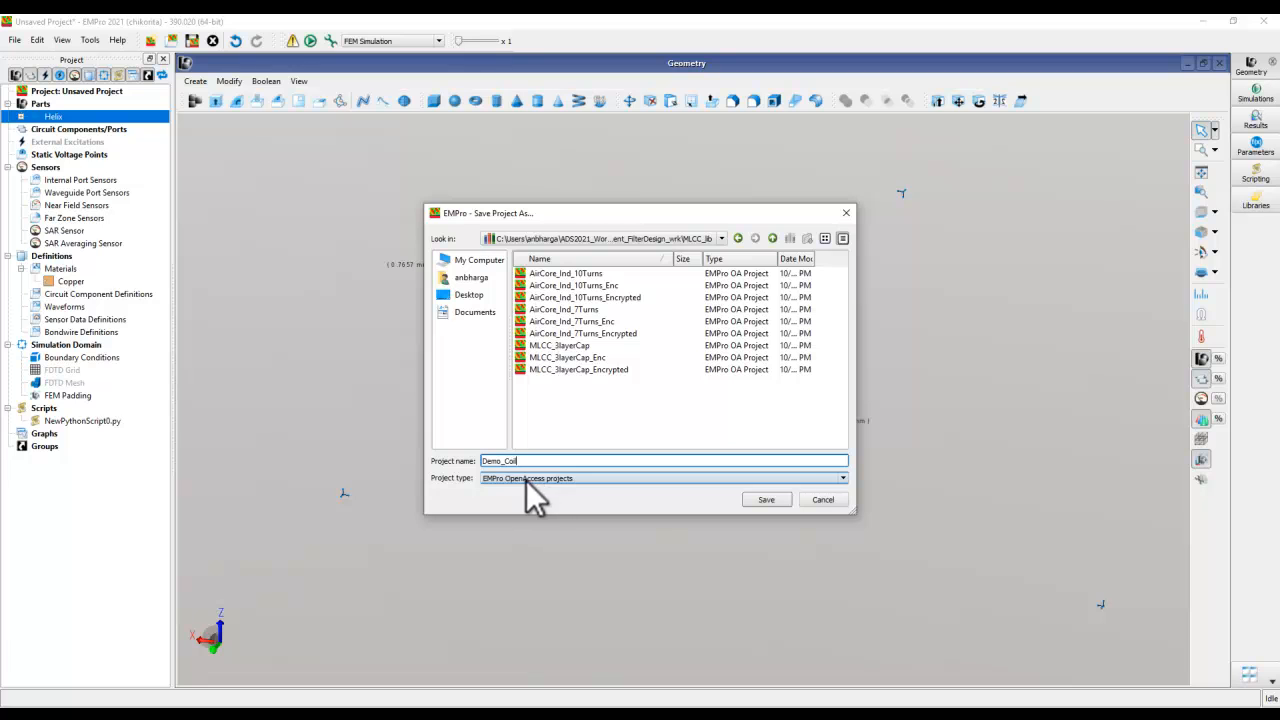
left_click(762, 500)
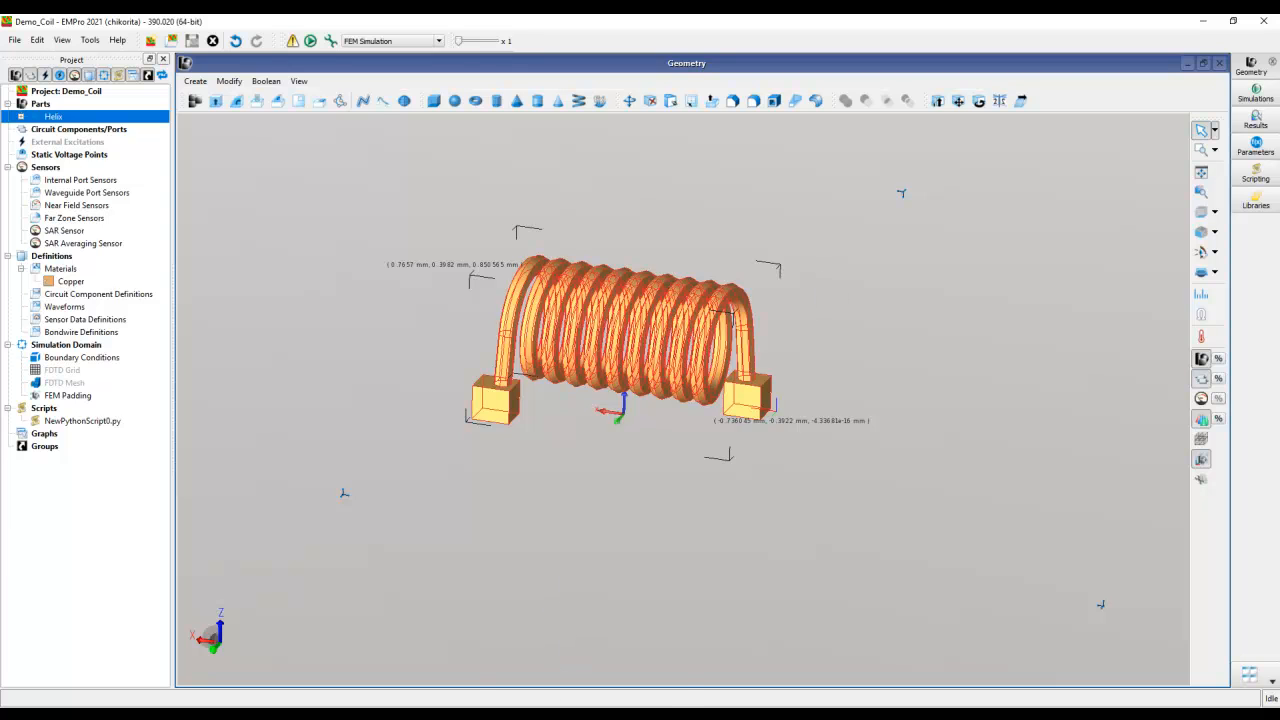
- Switch to Advanced Design System, show the workspace by folders and reopen the recent Custom_3DComponent_FilterDesign_wrk workspace to refresh its contents
left_click(530, 700)
left_click(505, 680)
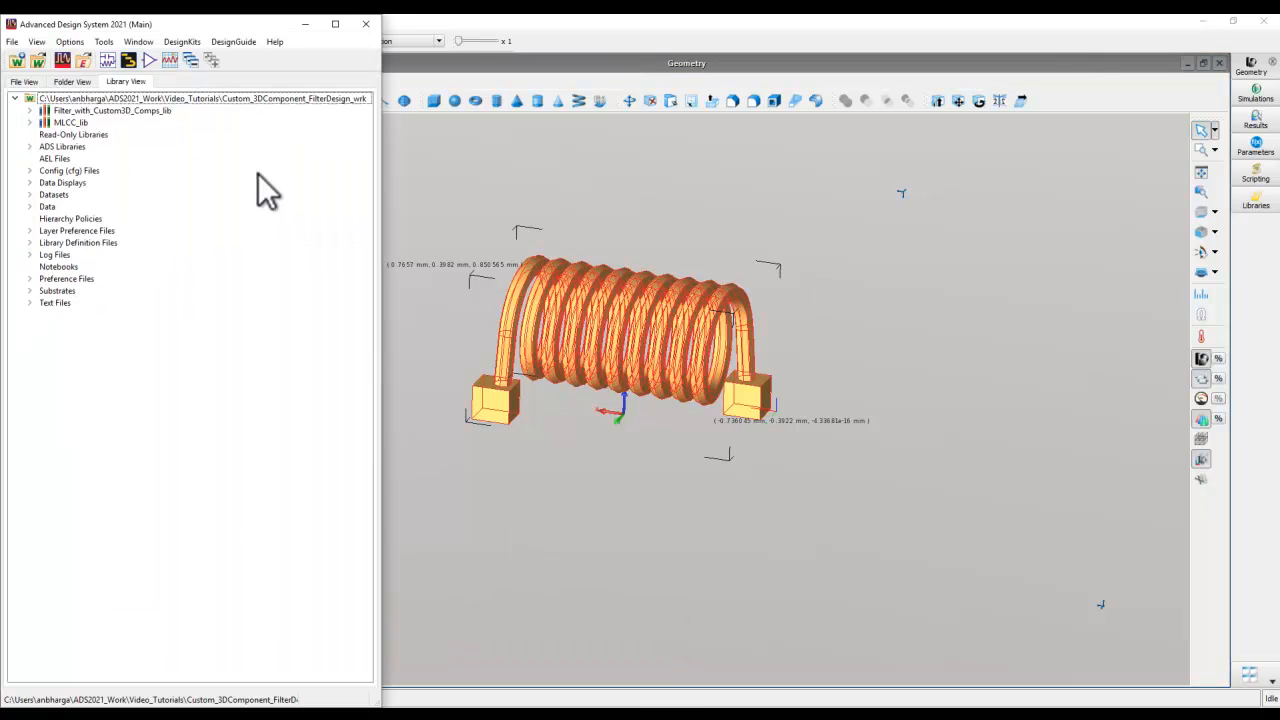
left_click(76, 84)
left_click(44, 134)
left_click(29, 123)
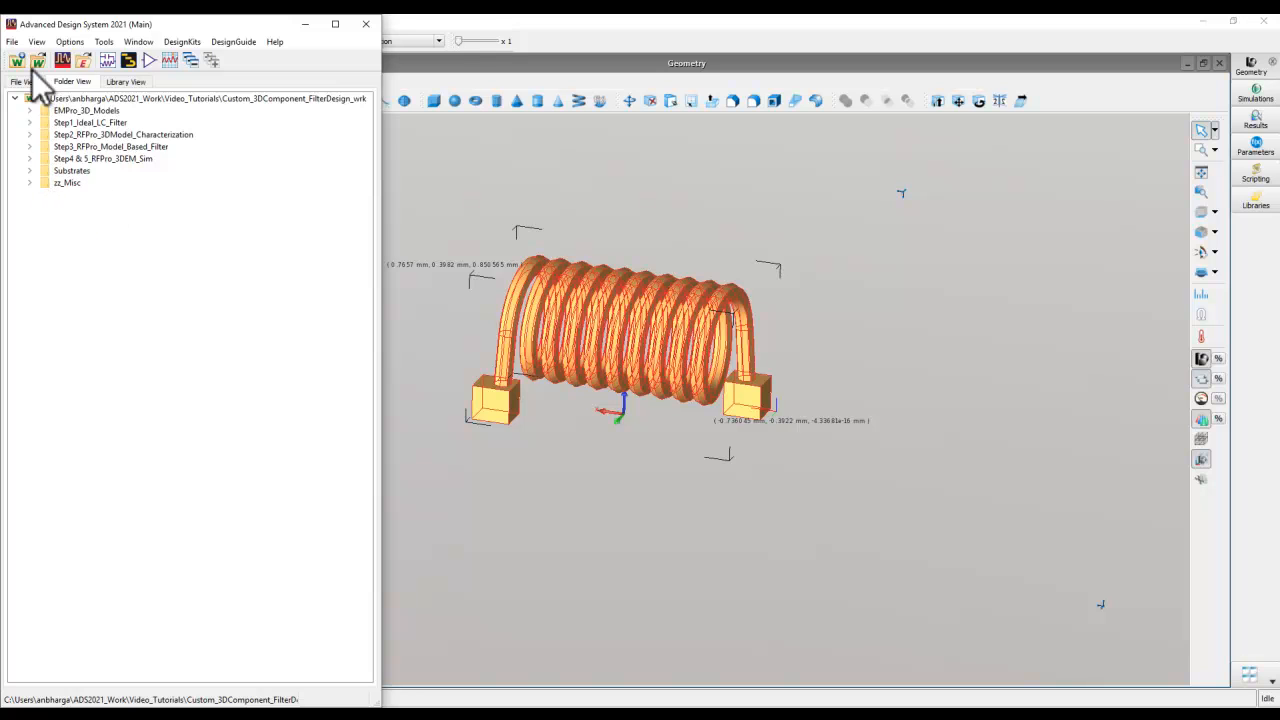
left_click(12, 42)
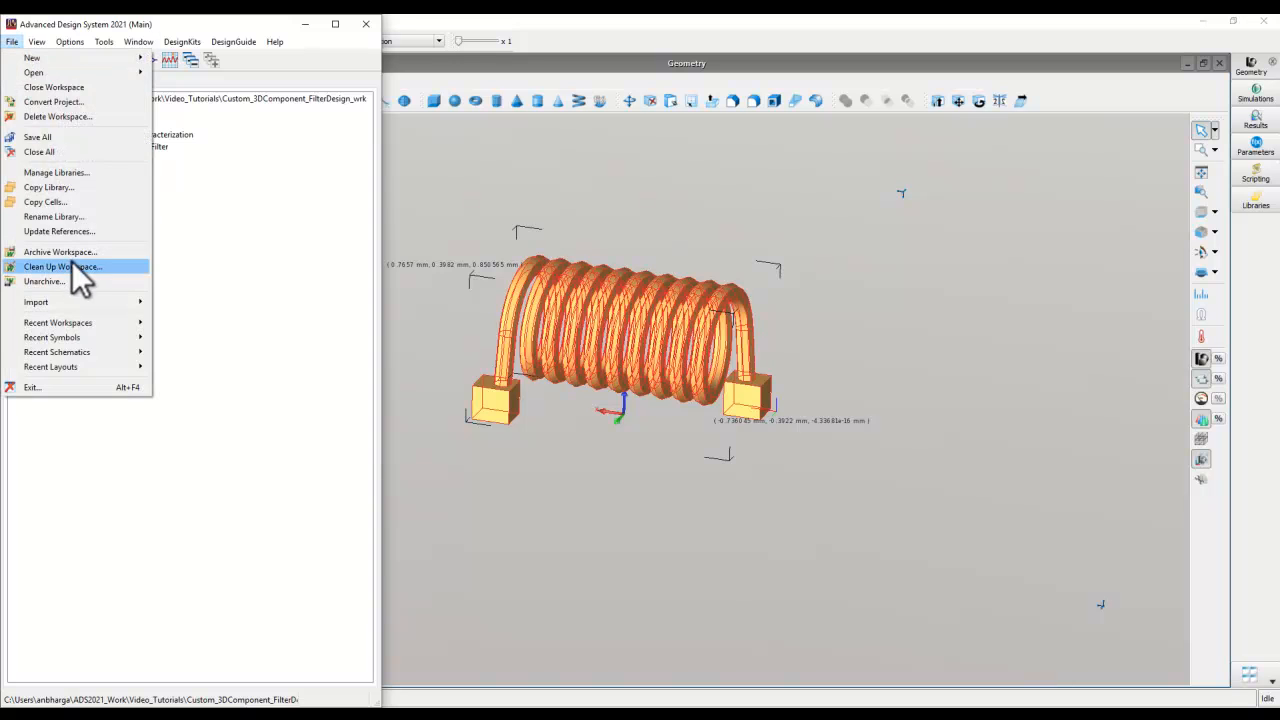
mouse_move(69, 322)
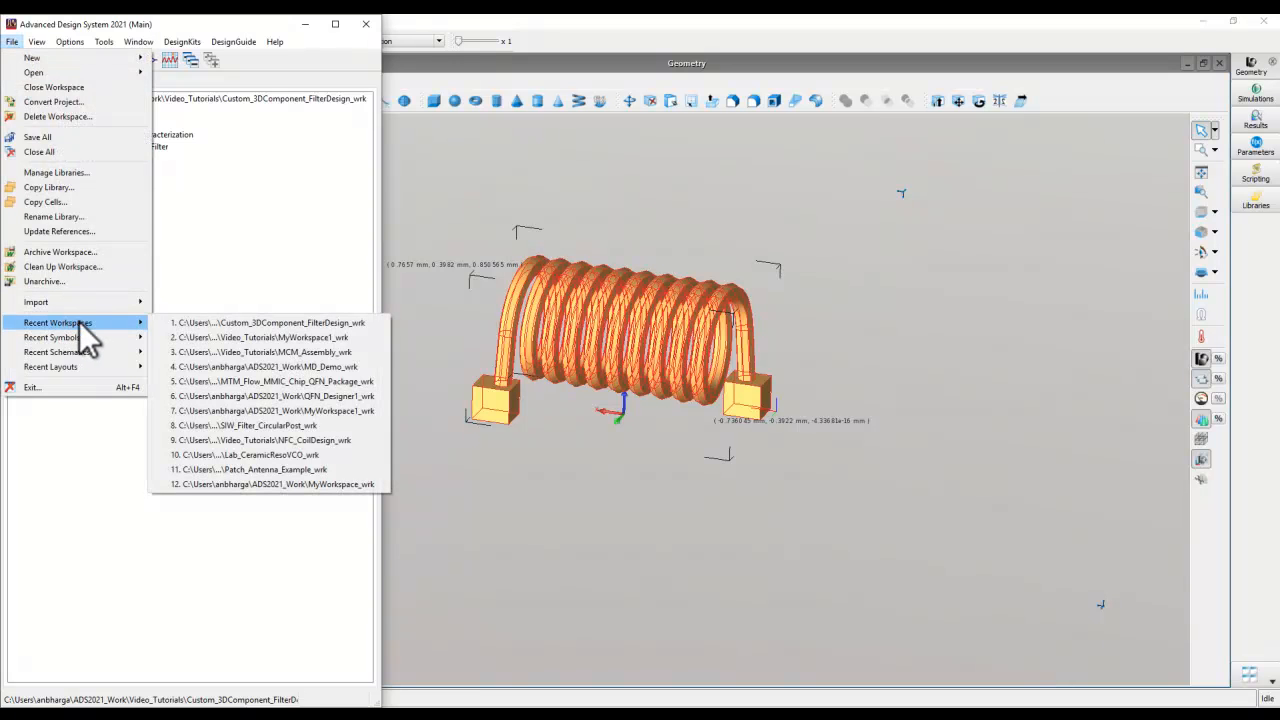
left_click(198, 324)
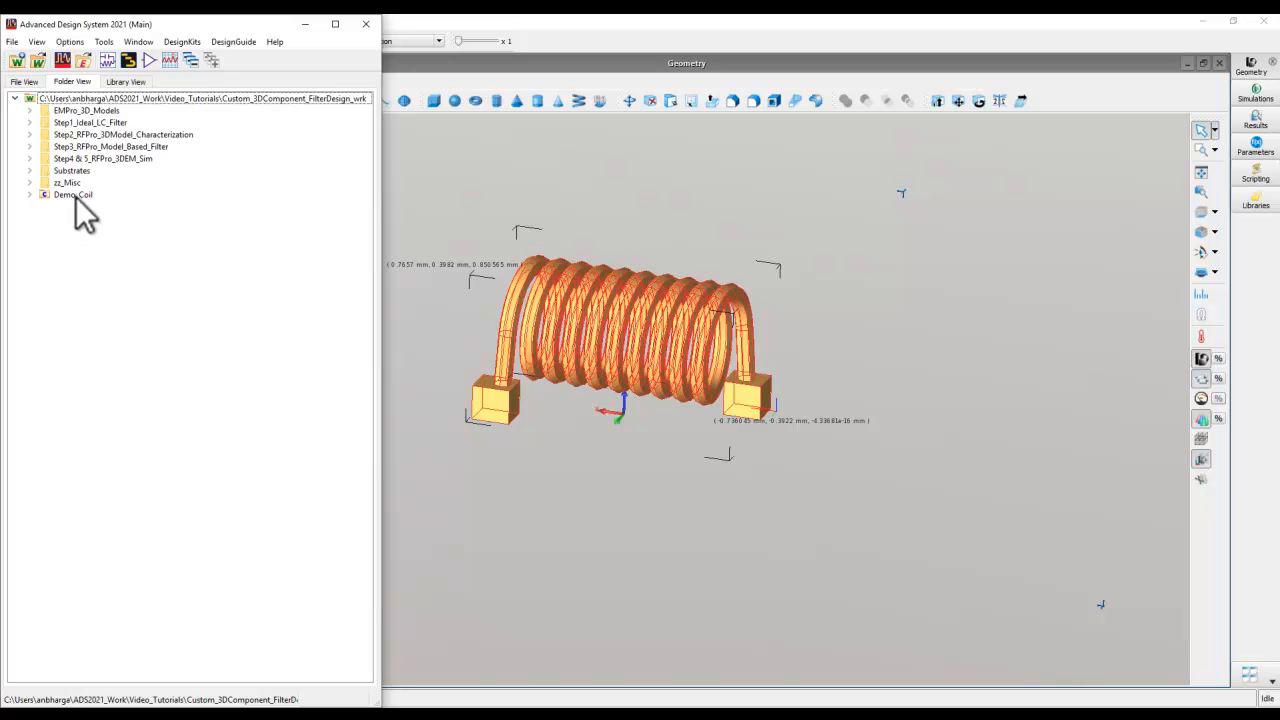
- Expand the Demo_Coil cell, preview its empro view, close the preview and select the cell's layout view
left_click(29, 195)
double_click(77, 219)
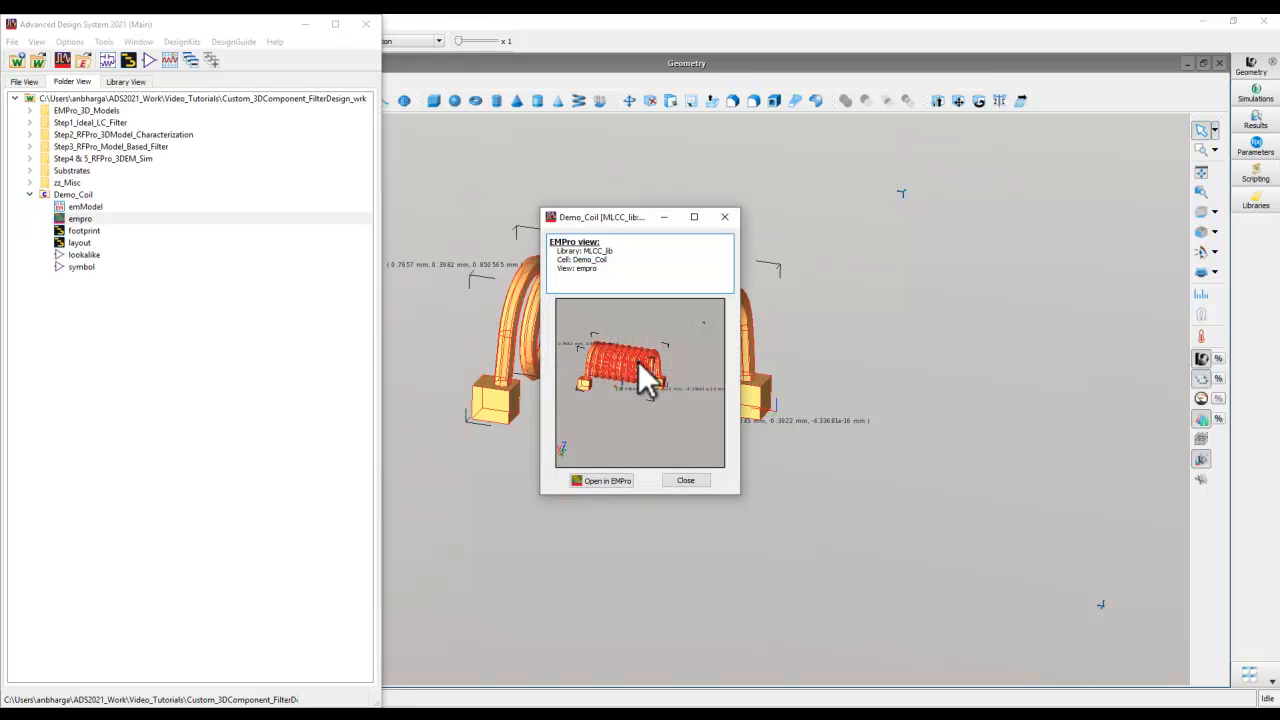
left_click_drag(638, 210, 958, 248)
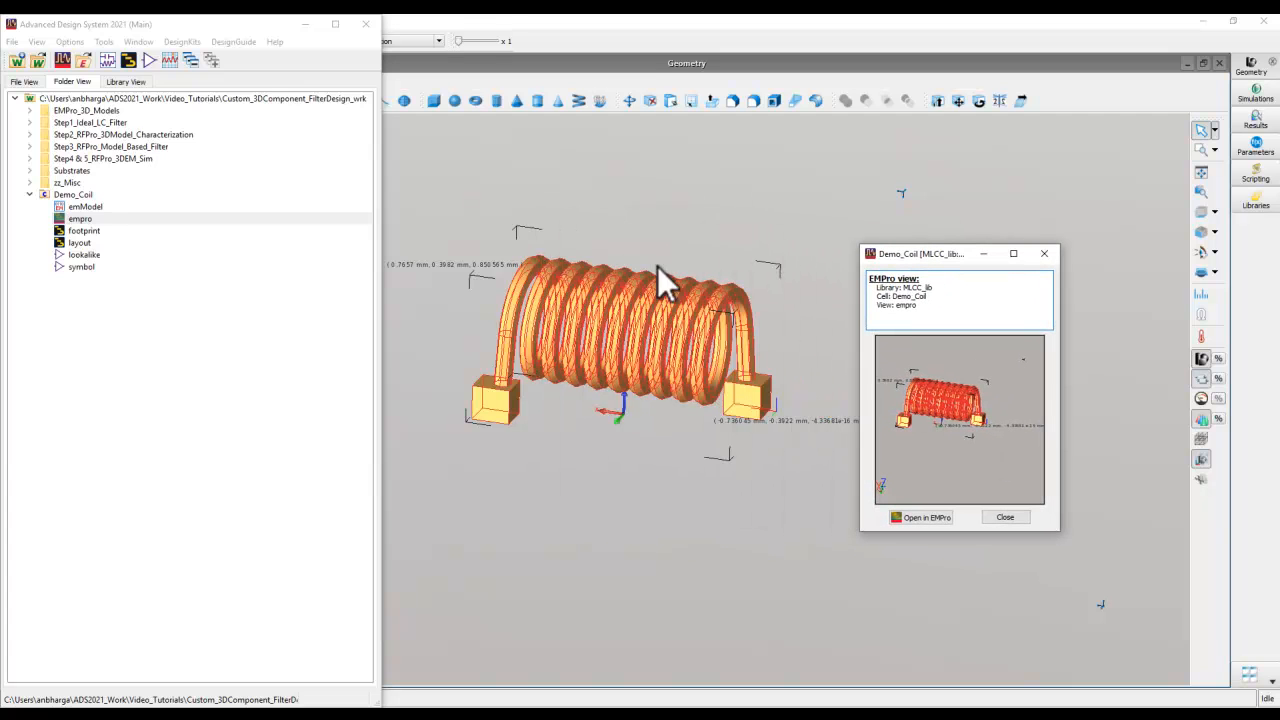
left_click(1000, 517)
left_click(78, 243)
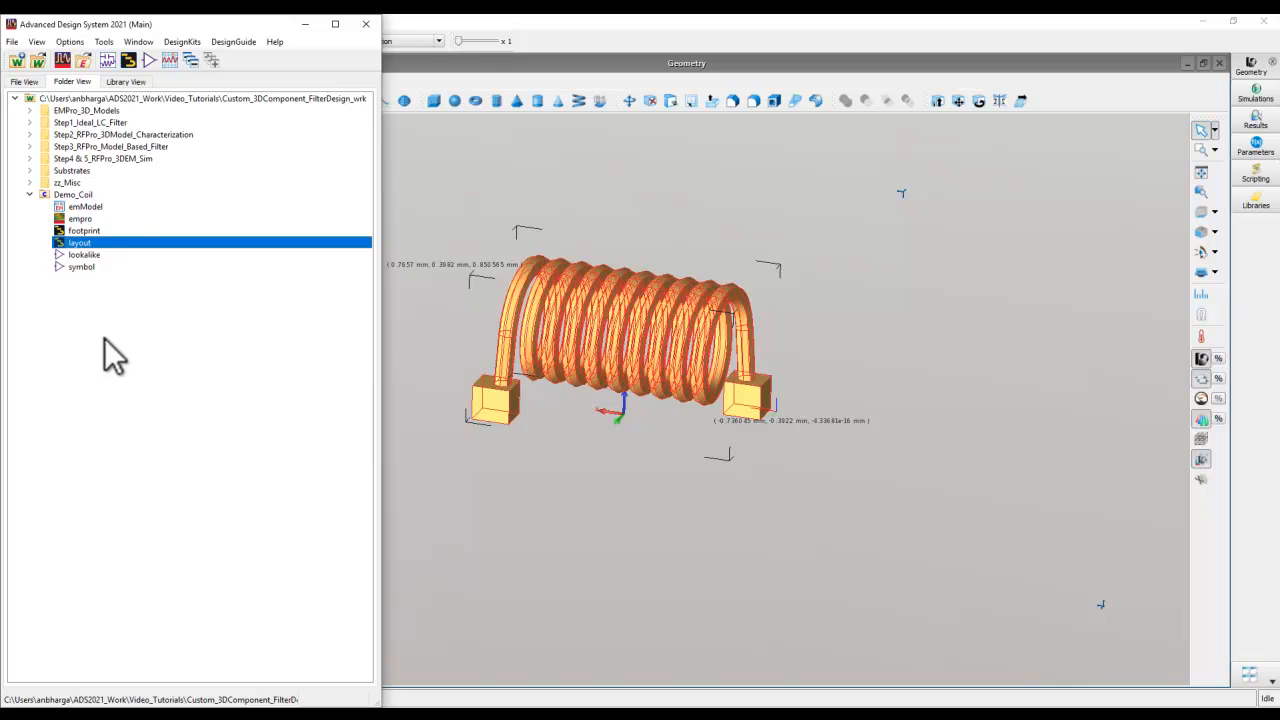
- Create a new layout cell_1 in Filter_with_Custom3D_Comps_lib and place the Demo_Coil layout near the origin
left_click(128, 60)
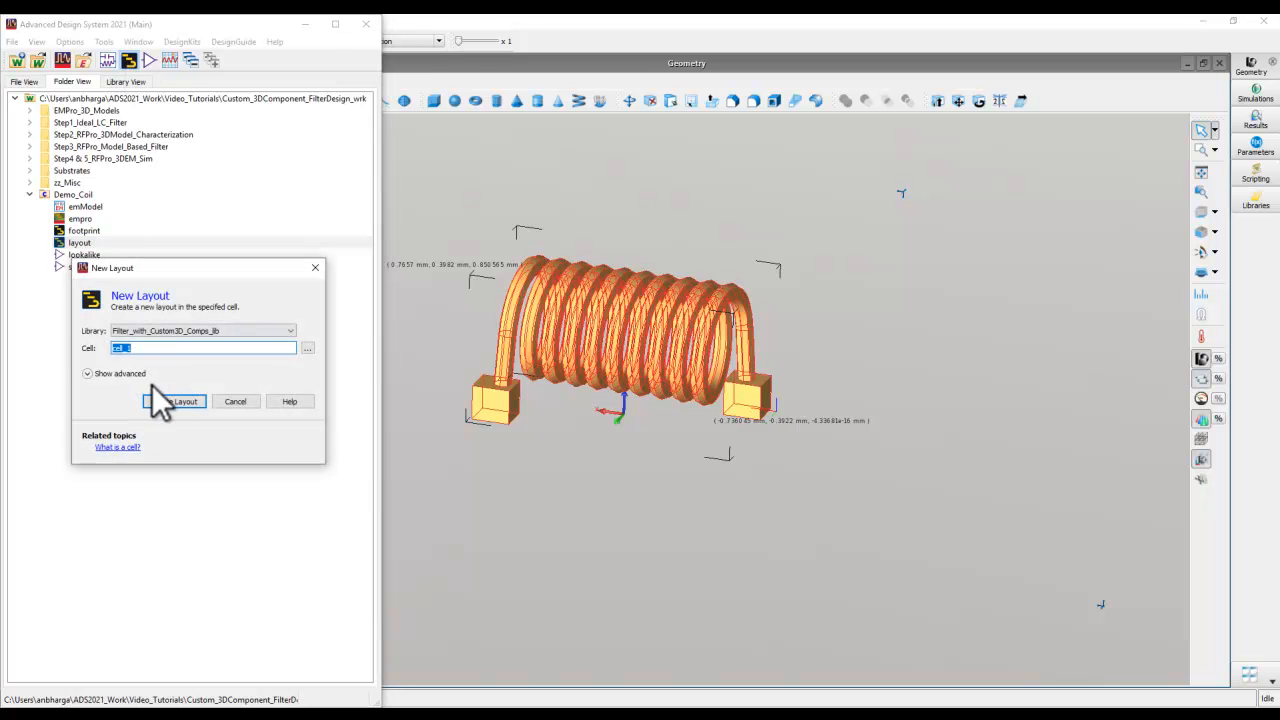
left_click(168, 401)
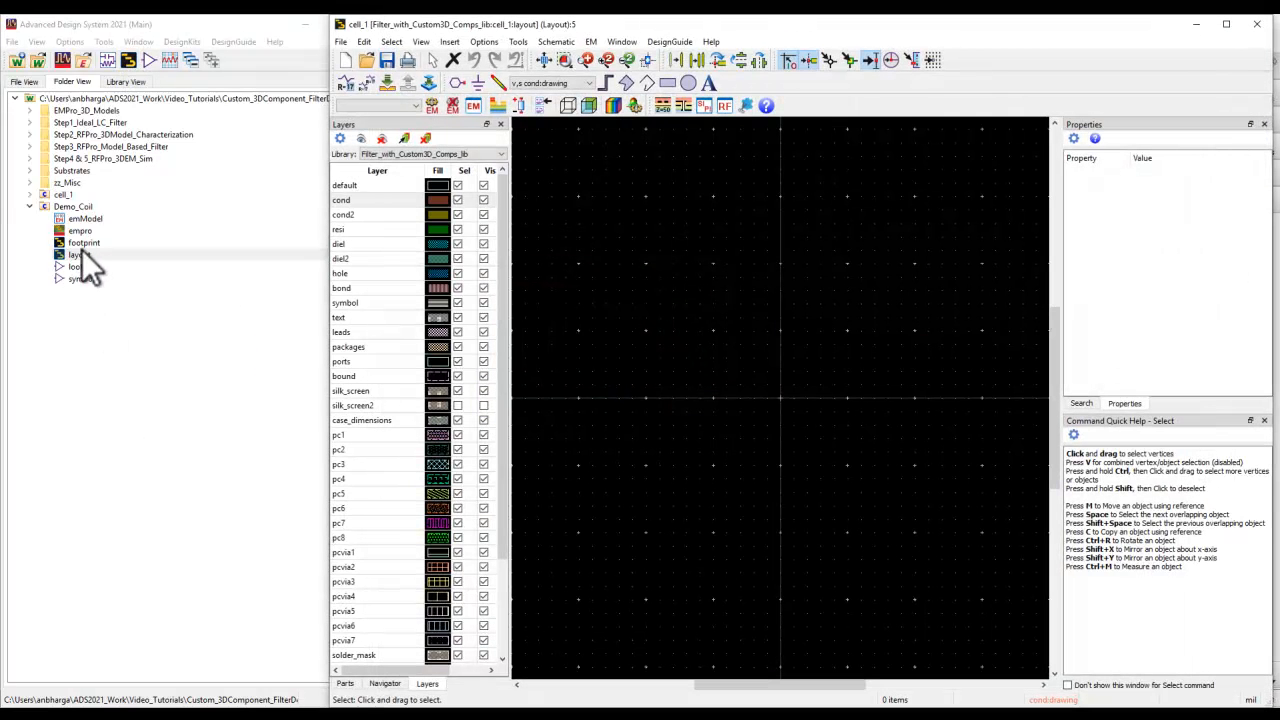
left_click_drag(76, 255, 774, 394)
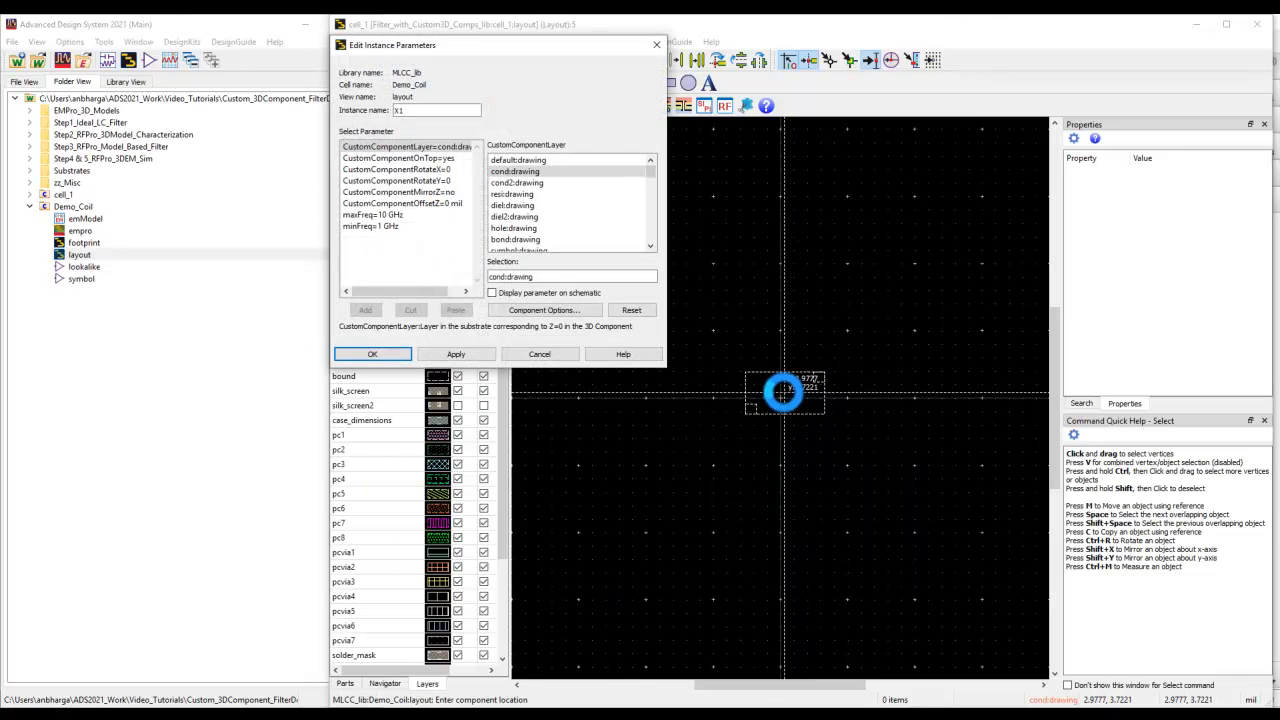
left_click(783, 393)
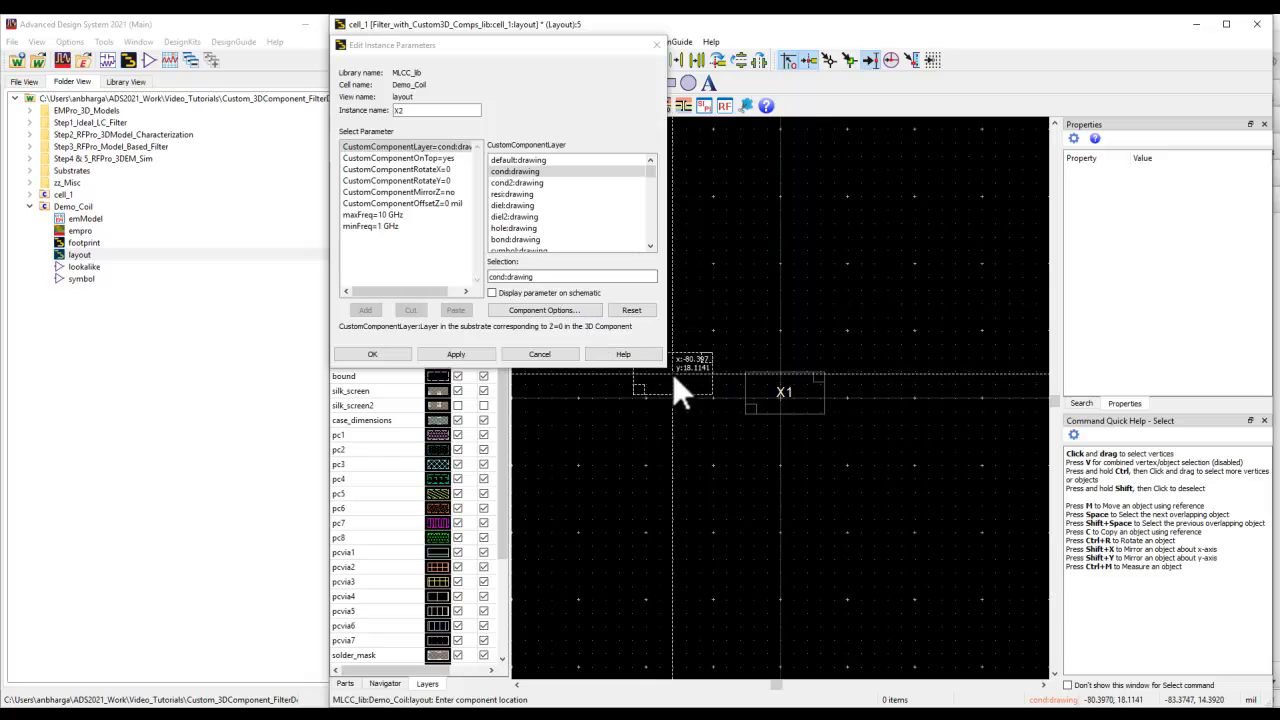
- Review the coil's instance parameters, including CustomComponentOffsetZ, and end placement without adding a second instance
left_click_drag(664, 362, 718, 370)
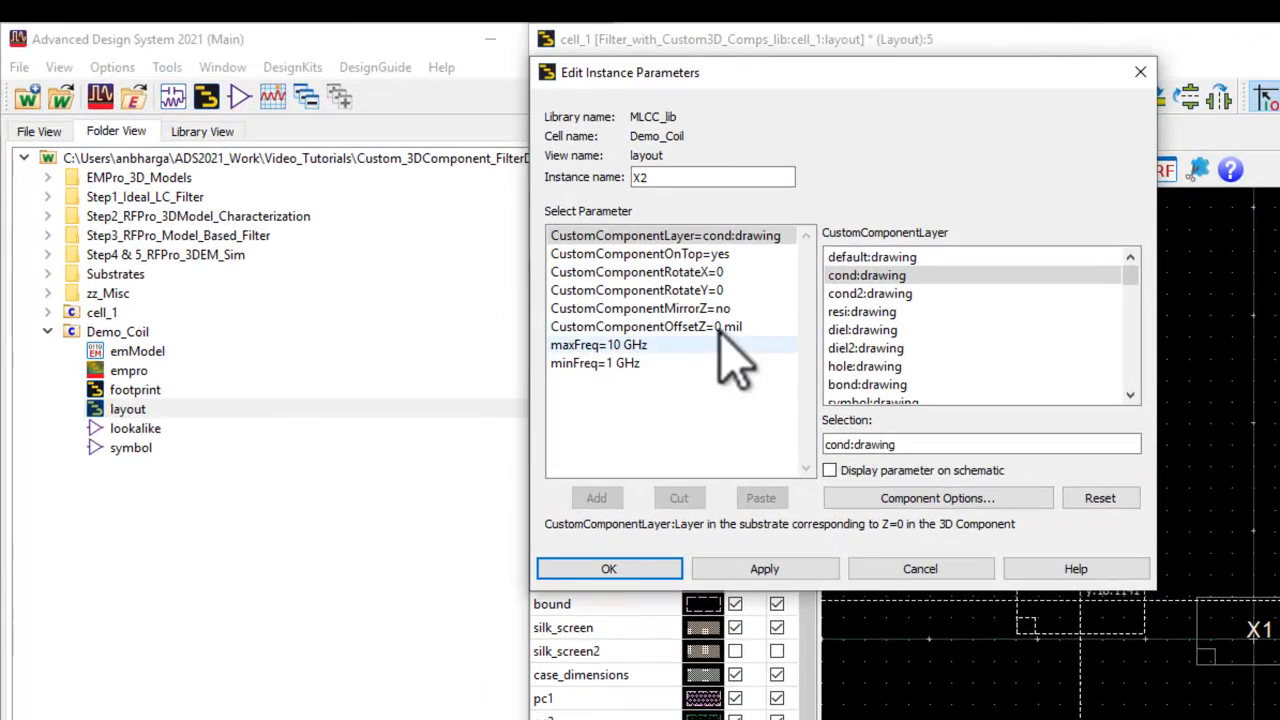
left_click(694, 328)
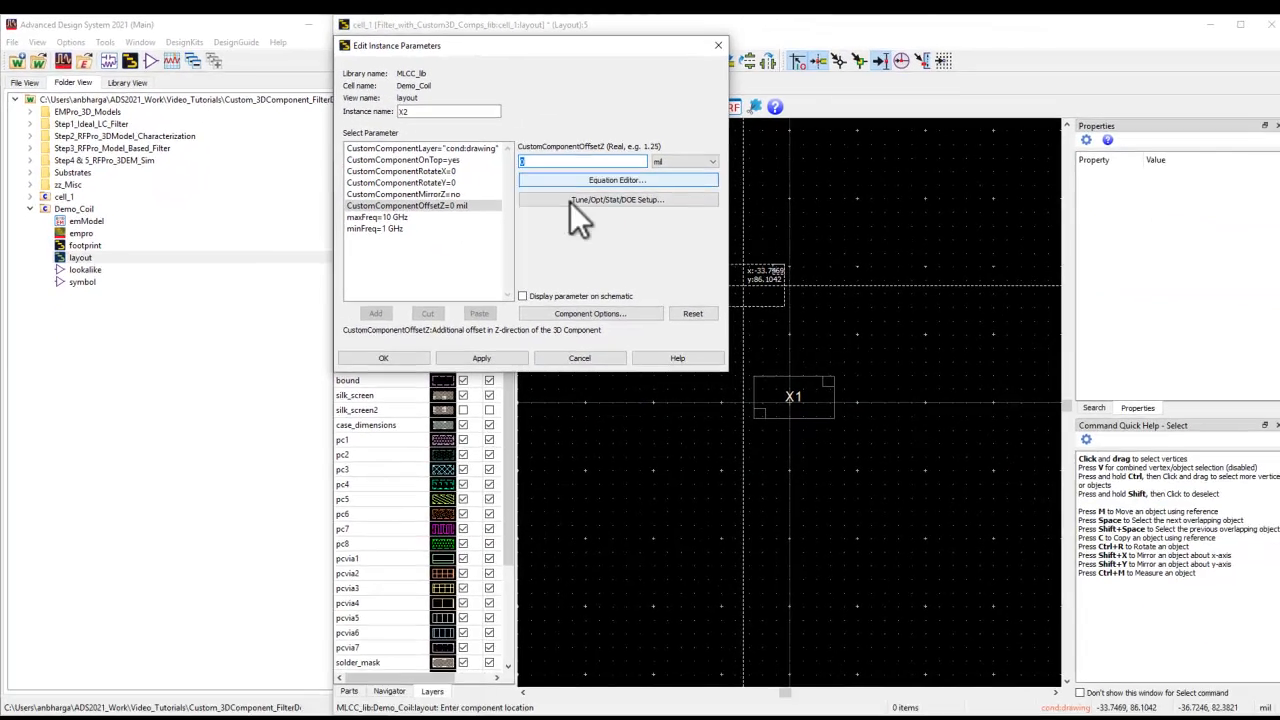
left_click(789, 488)
scroll(796, 408, "up", 2)
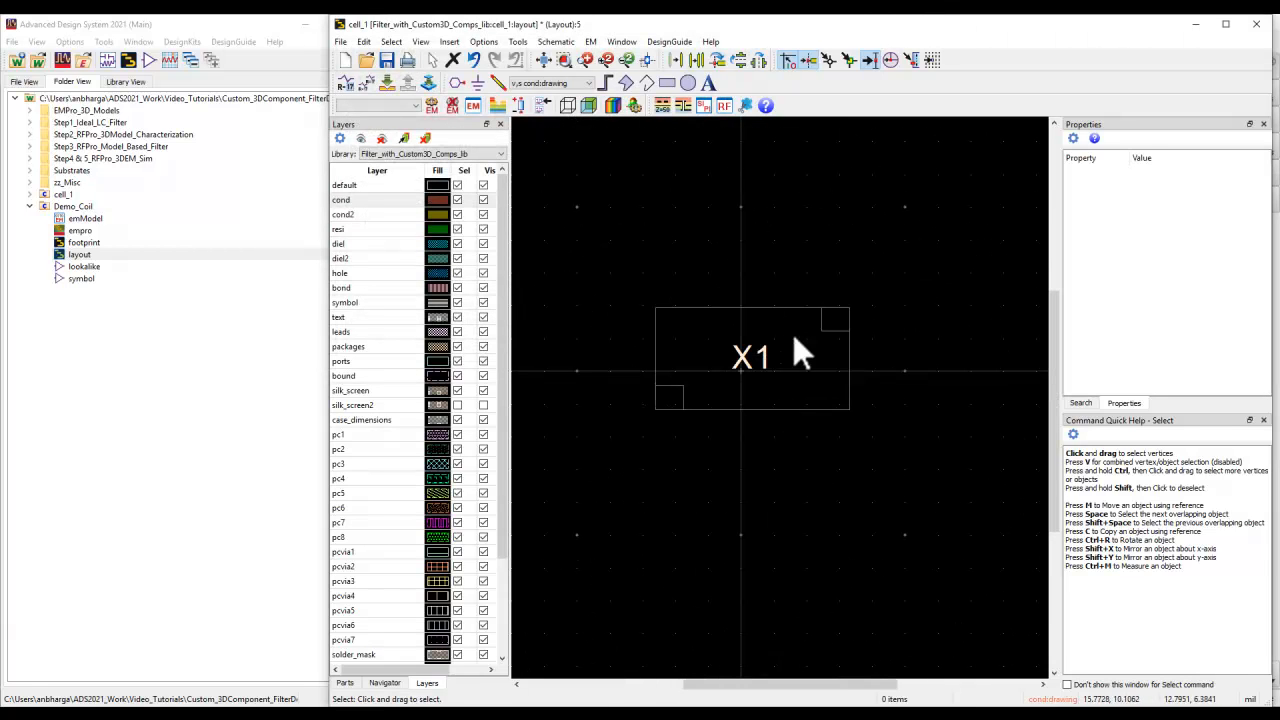
scroll(788, 440, "down", 2)
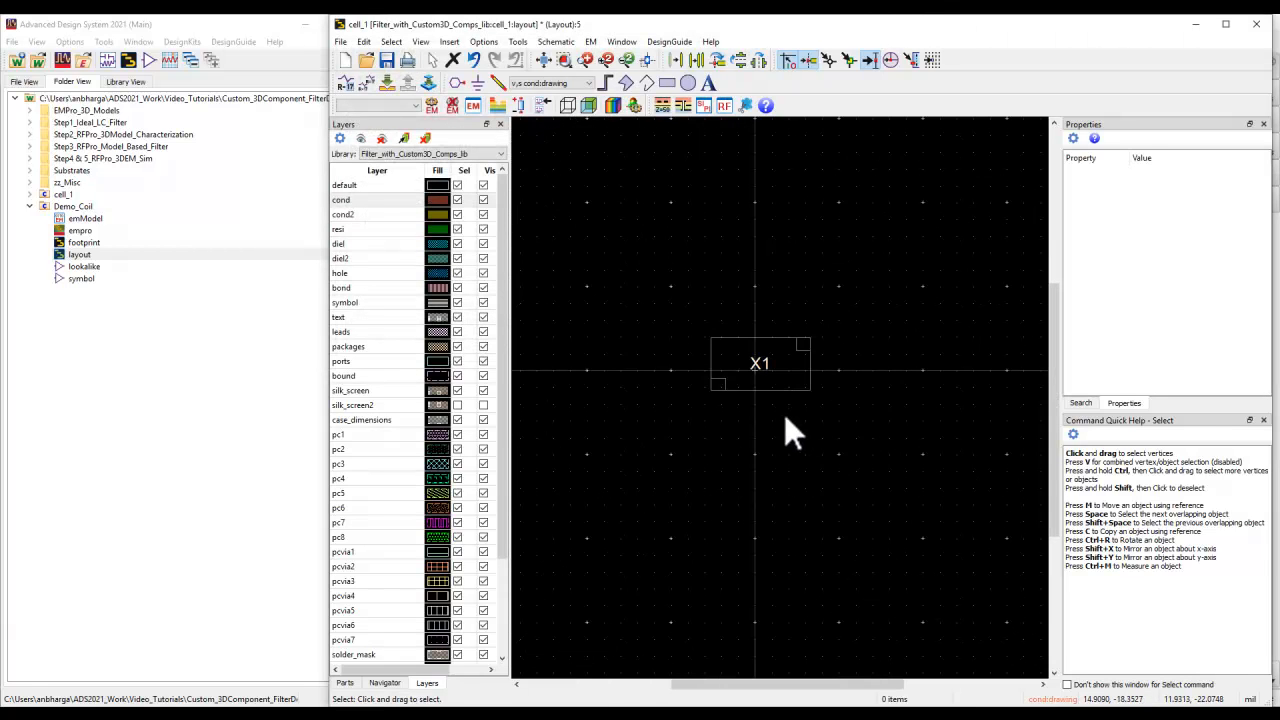
- Draw two rectangular pads on the cond layer, one over each terminal of the coil footprint
left_click(667, 83)
left_click(697, 370)
left_click(729, 401)
left_click(790, 329)
left_click(822, 356)
key("Escape")
scroll(777, 388, "up", 2)
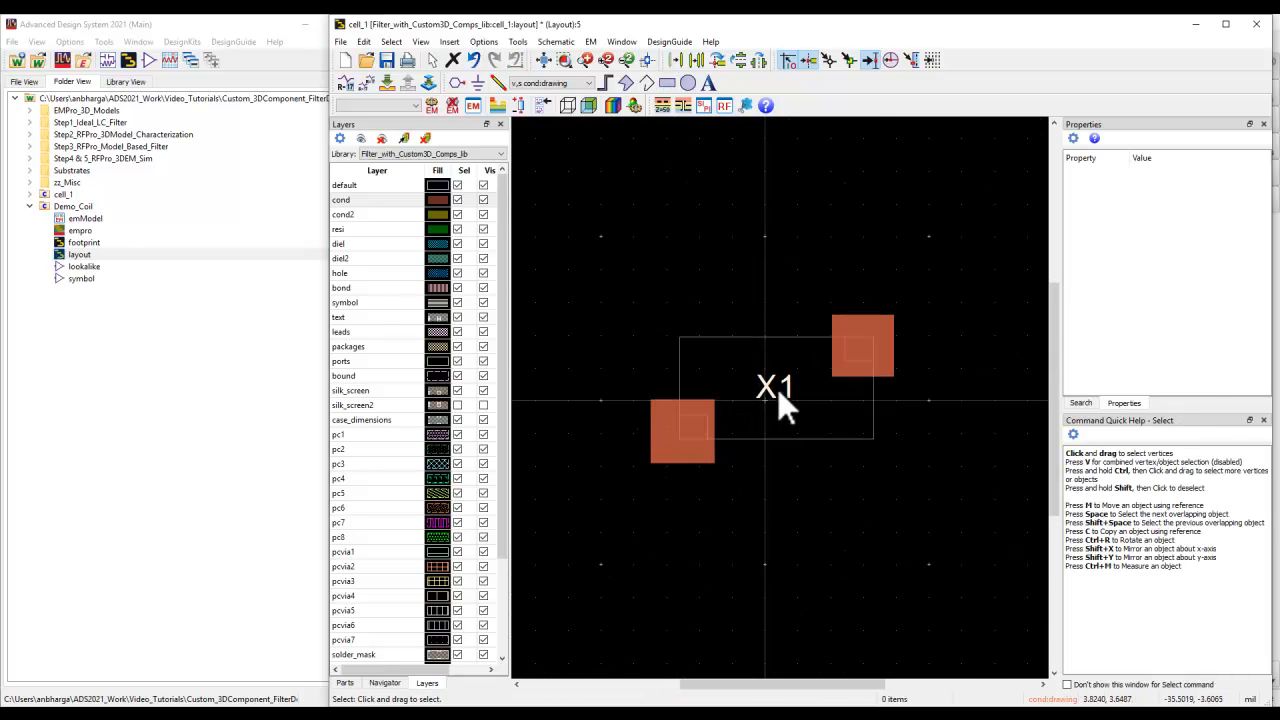
scroll(801, 389, "up", 1)
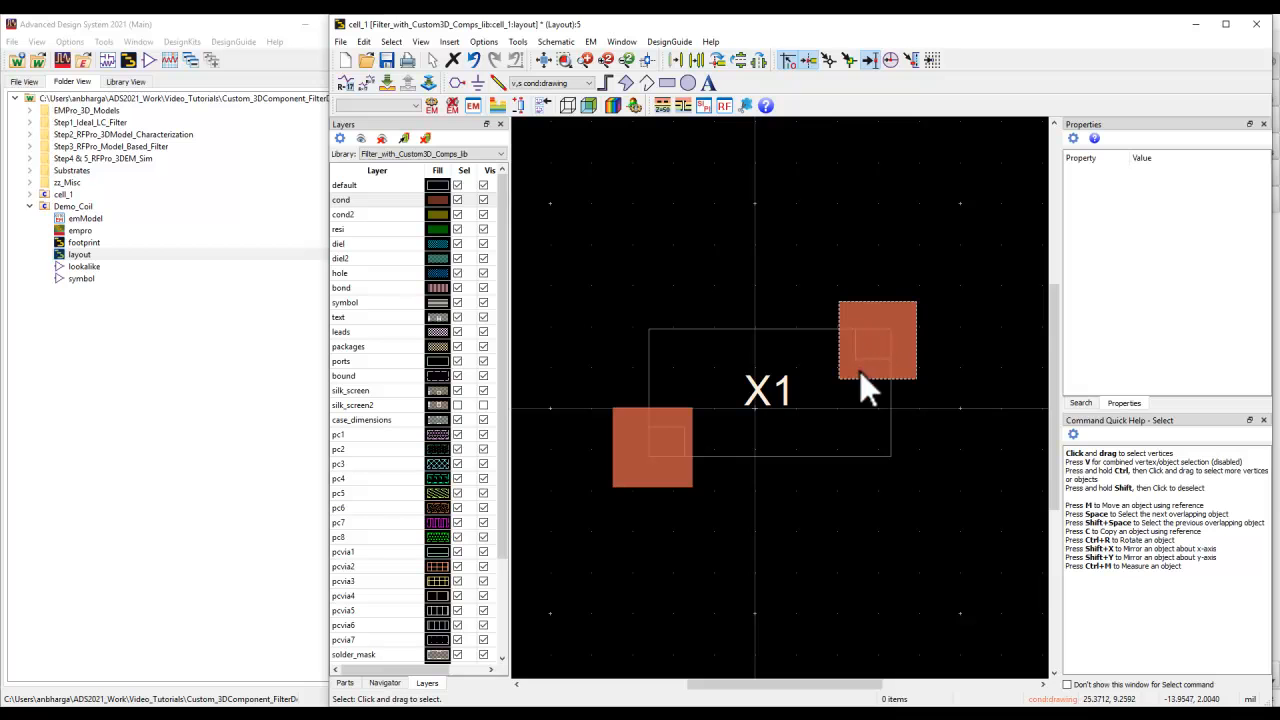
scroll(795, 427, "down", 1)
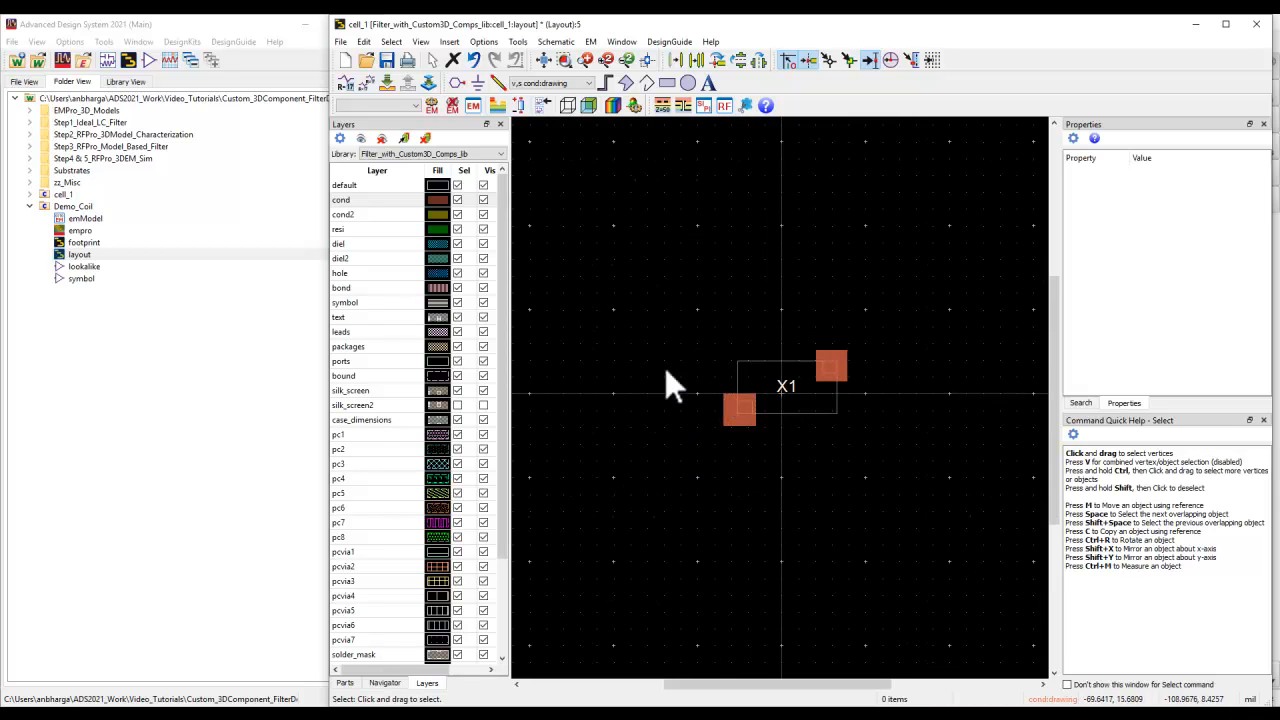
- Examine the layer stack-up of substrate1 and close the substrate editor without changes
left_click(496, 106)
scroll(498, 412, "up", 3)
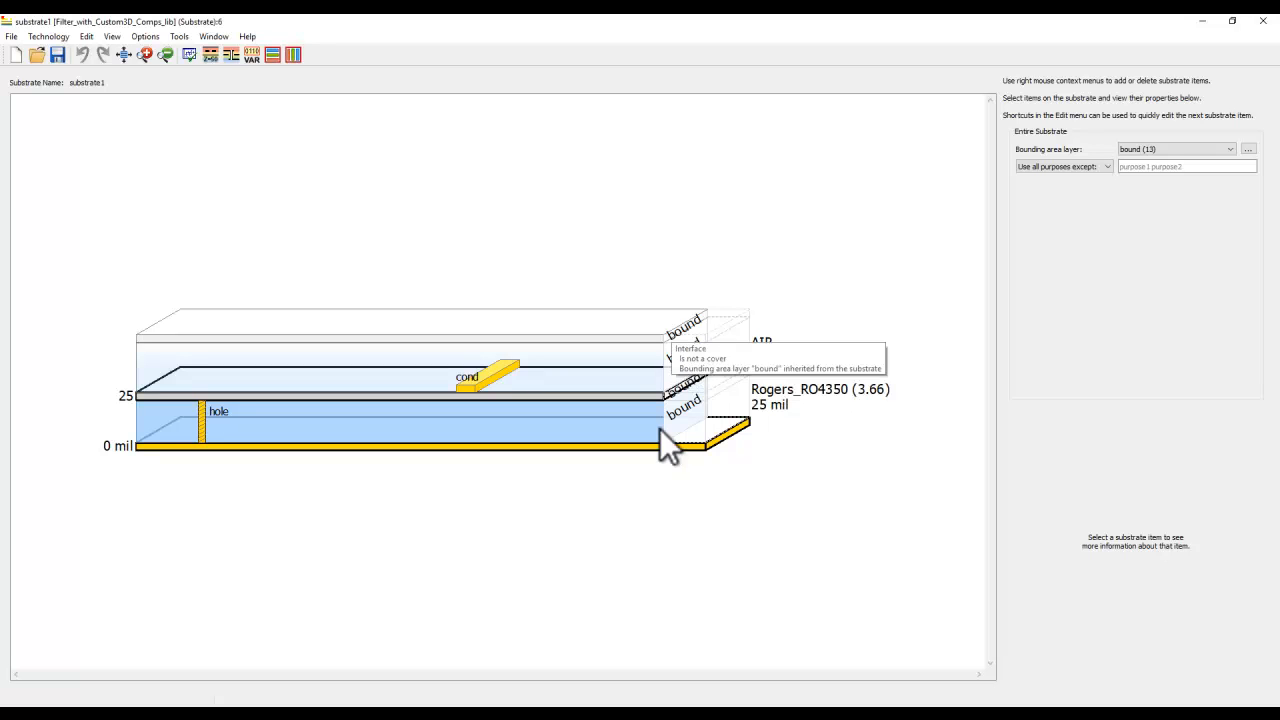
left_click(1263, 21)
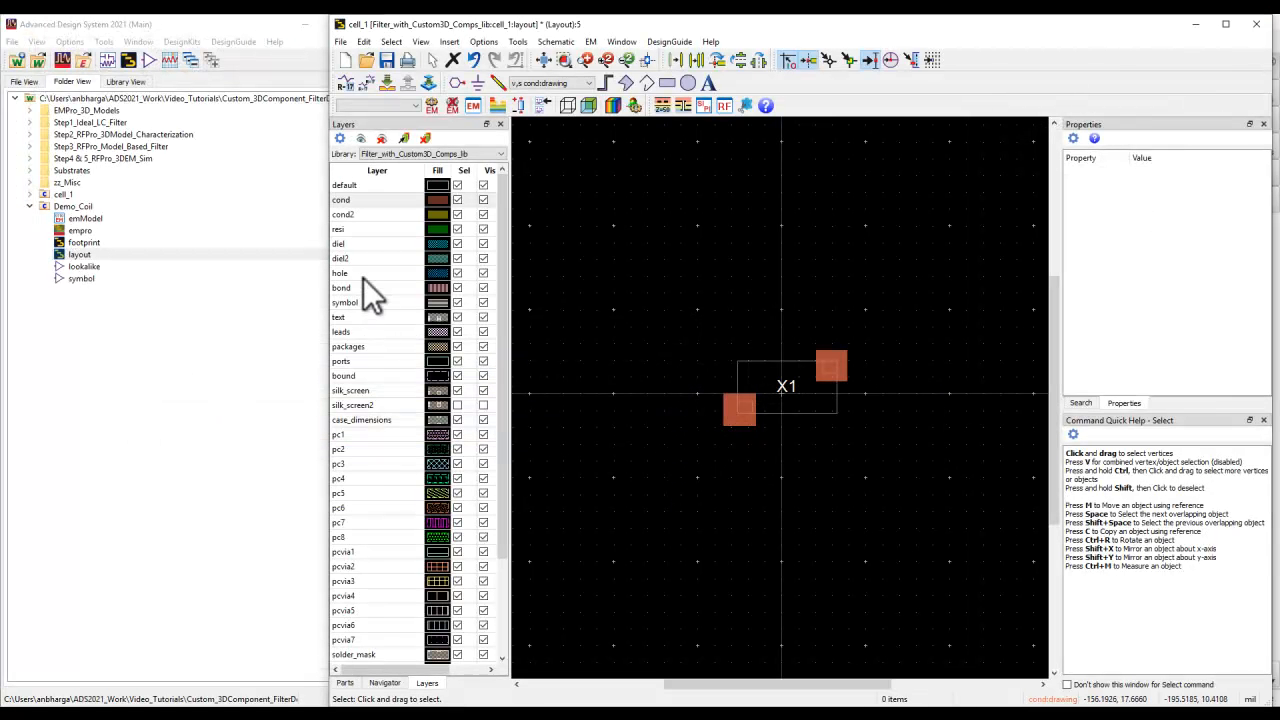
- Draw a rectangle on the bound layer enclosing the coil and both pads, and make cond the active layer again
left_click(346, 376)
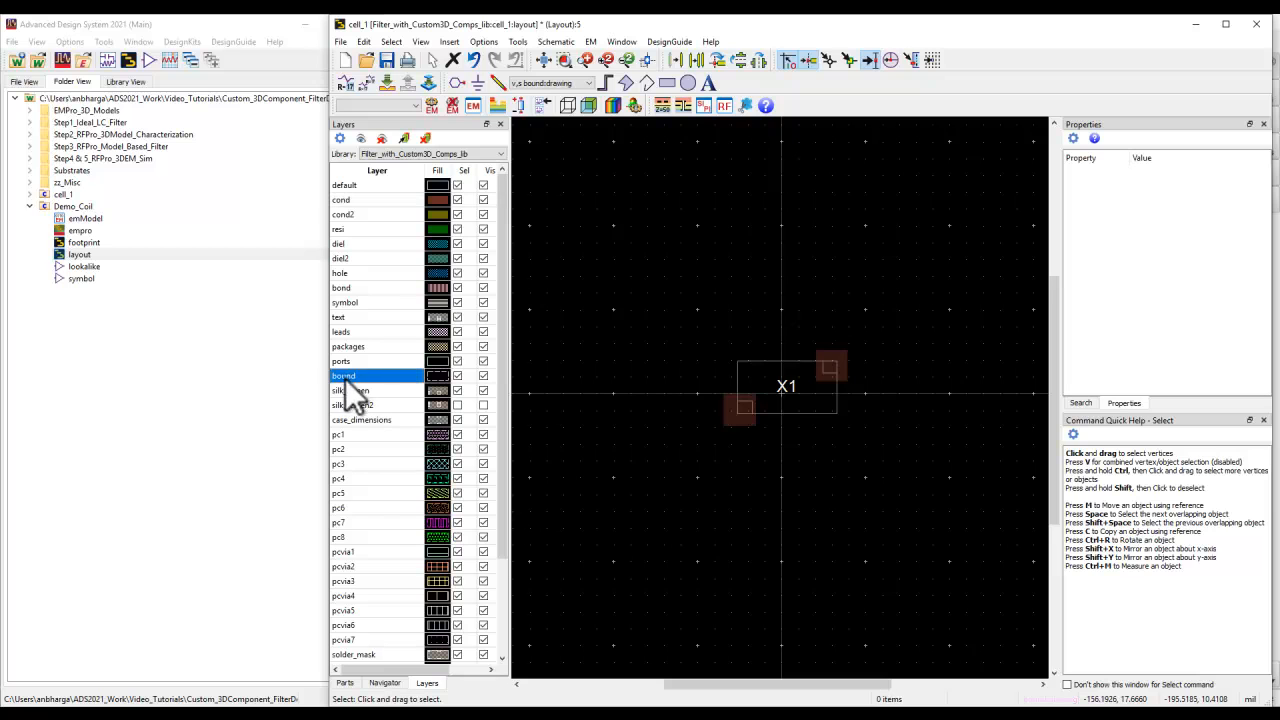
left_click(666, 82)
left_click(622, 247)
left_click(940, 521)
key("Escape")
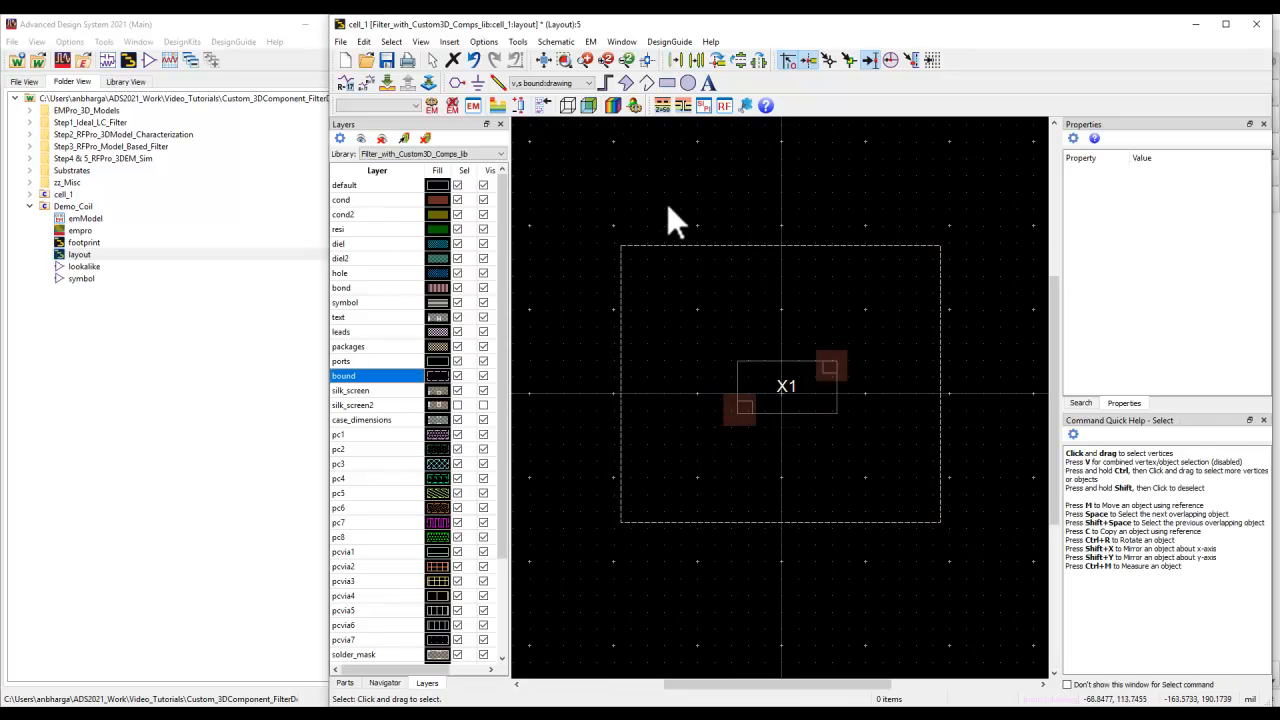
left_click(366, 202)
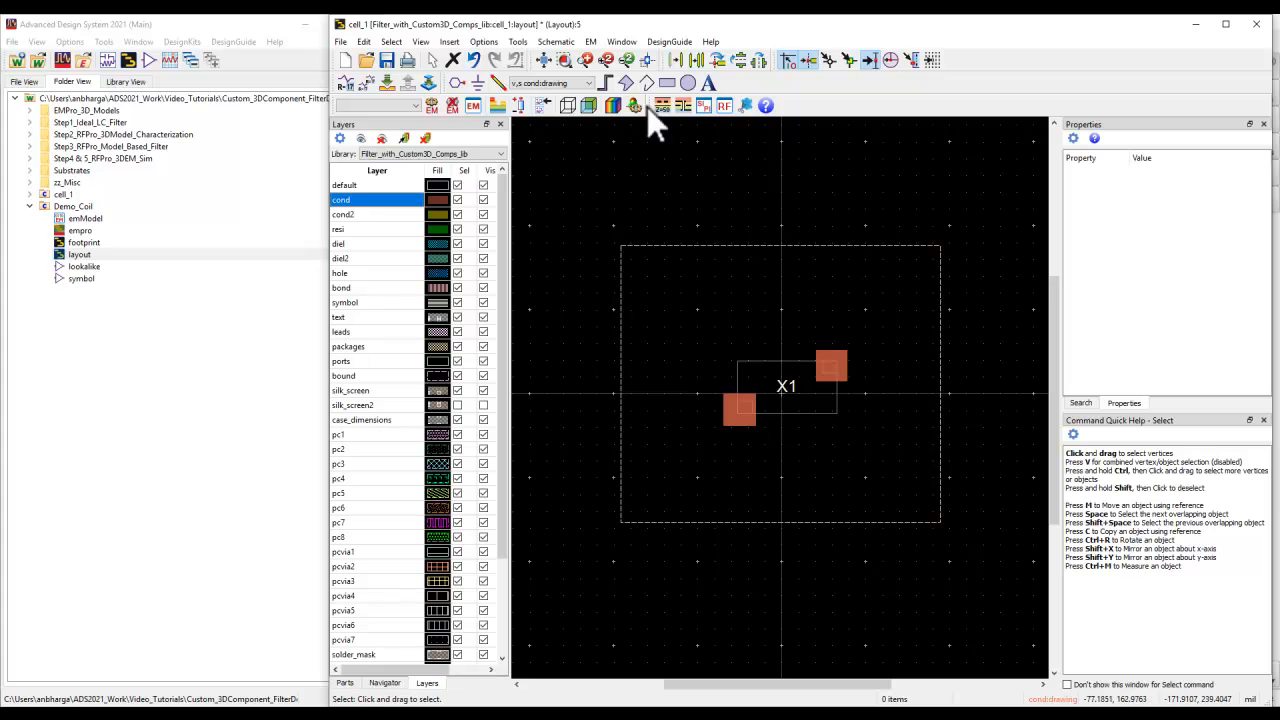
- Create an RFPro setup view named rfpro for cell_1 using substrate1, saving the modified layout
left_click(724, 106)
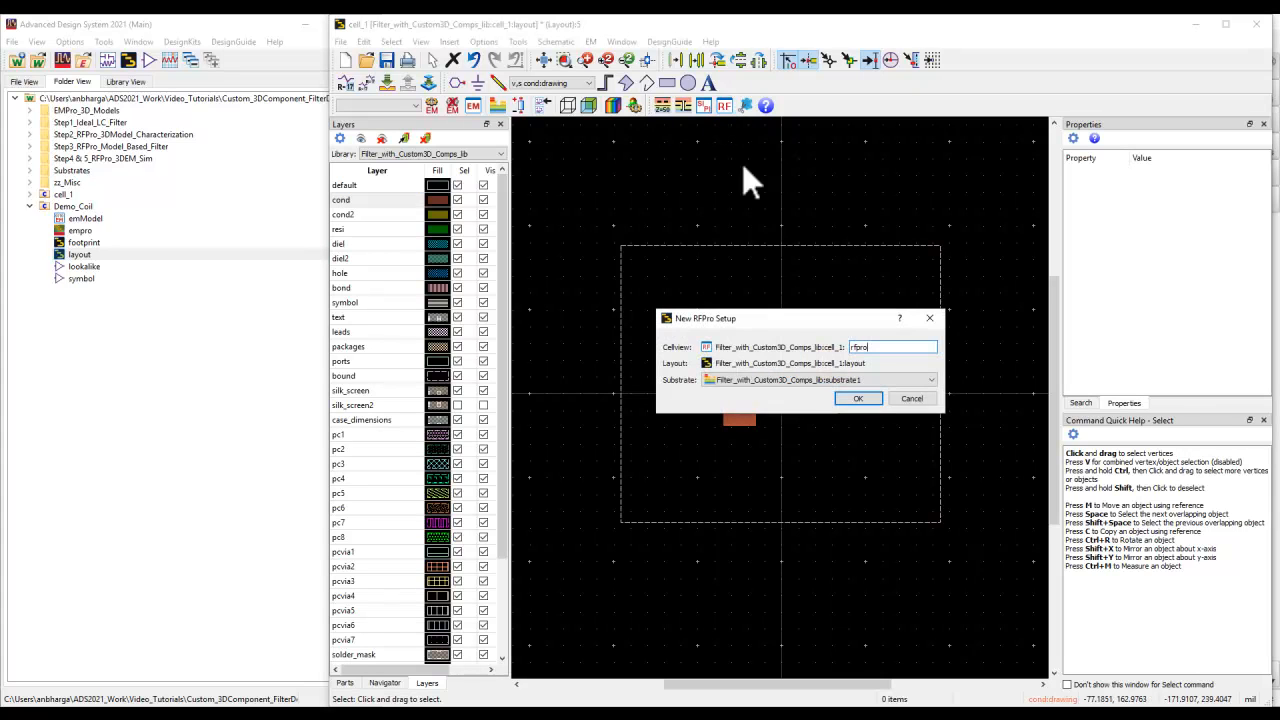
left_click(858, 399)
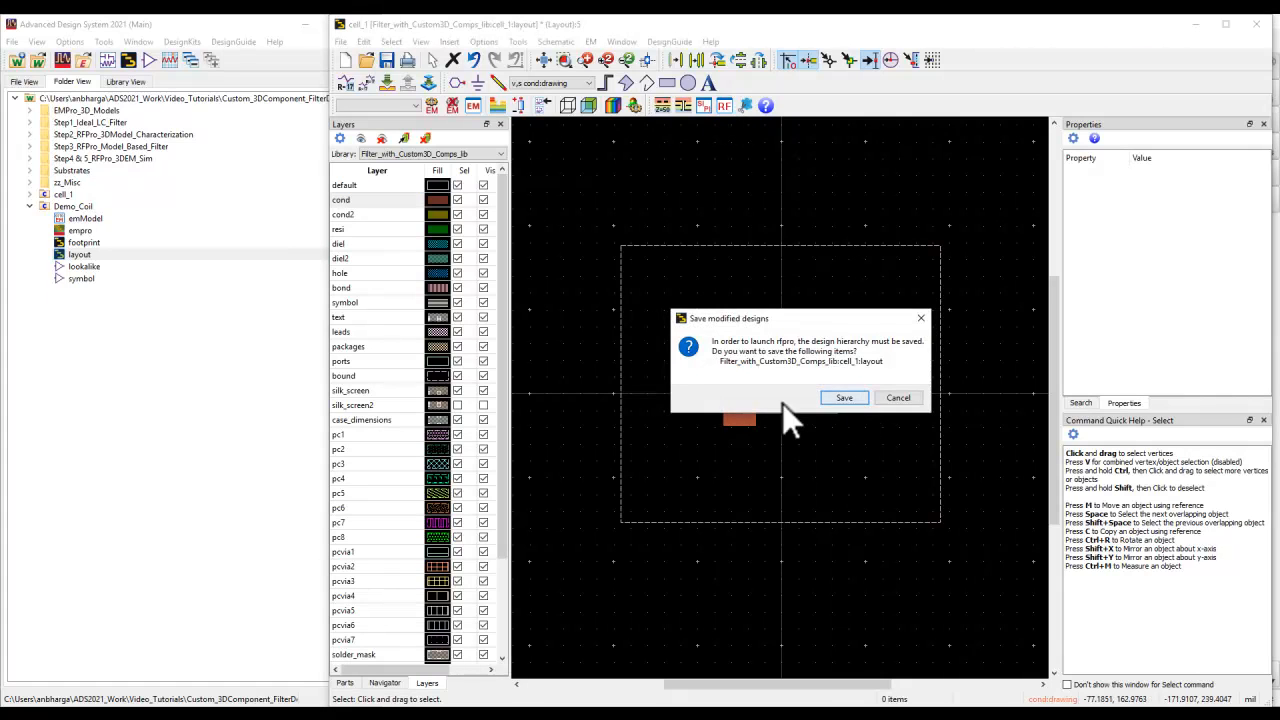
left_click(844, 398)
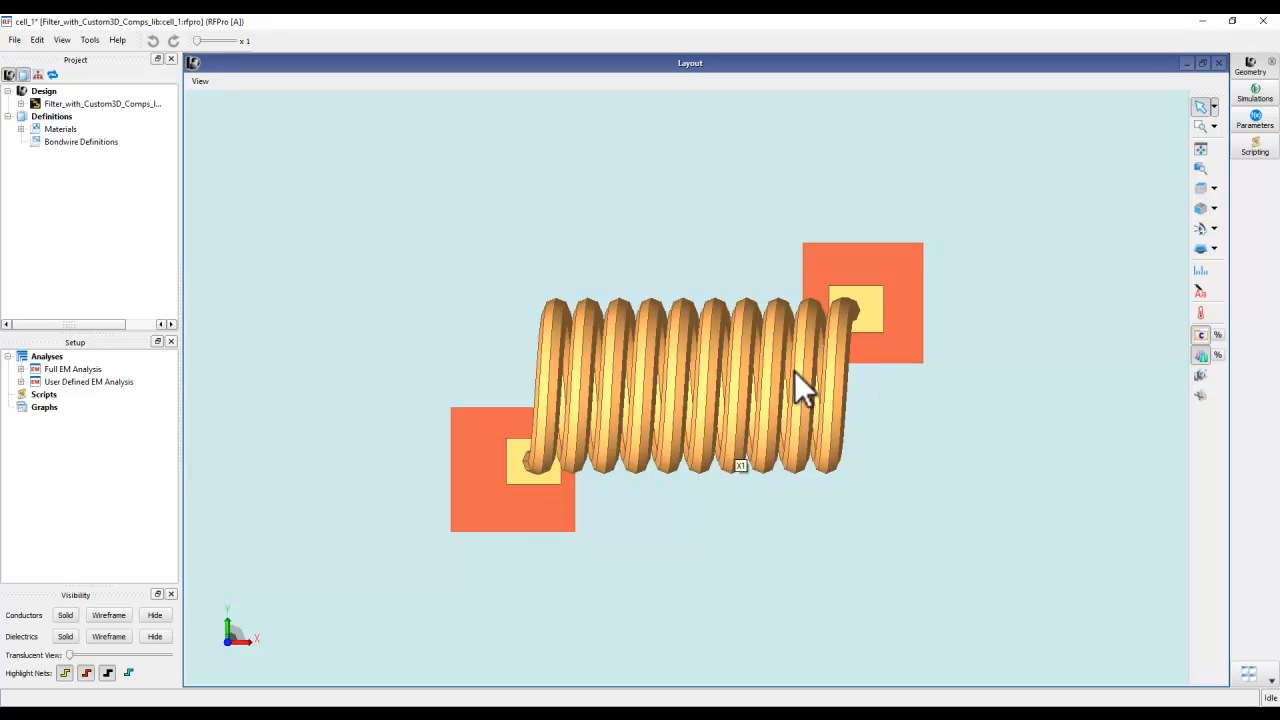
- Inspect in 3D how the coil's terminals sit on the layout pads and close the RFPro setup without saving
middle_click_drag(732, 525, 671, 461)
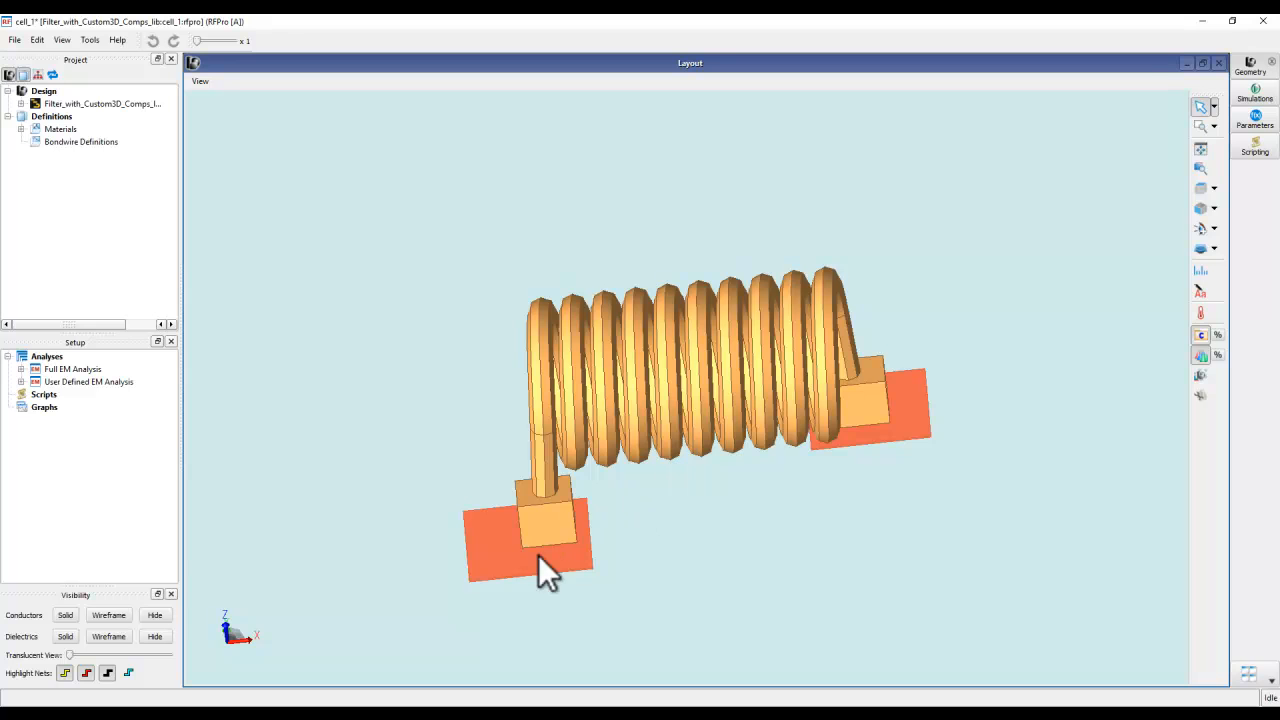
scroll(516, 537, "up", 5)
middle_click_drag(545, 528, 600, 586)
scroll(752, 476, "down", 2)
scroll(763, 478, "down", 3)
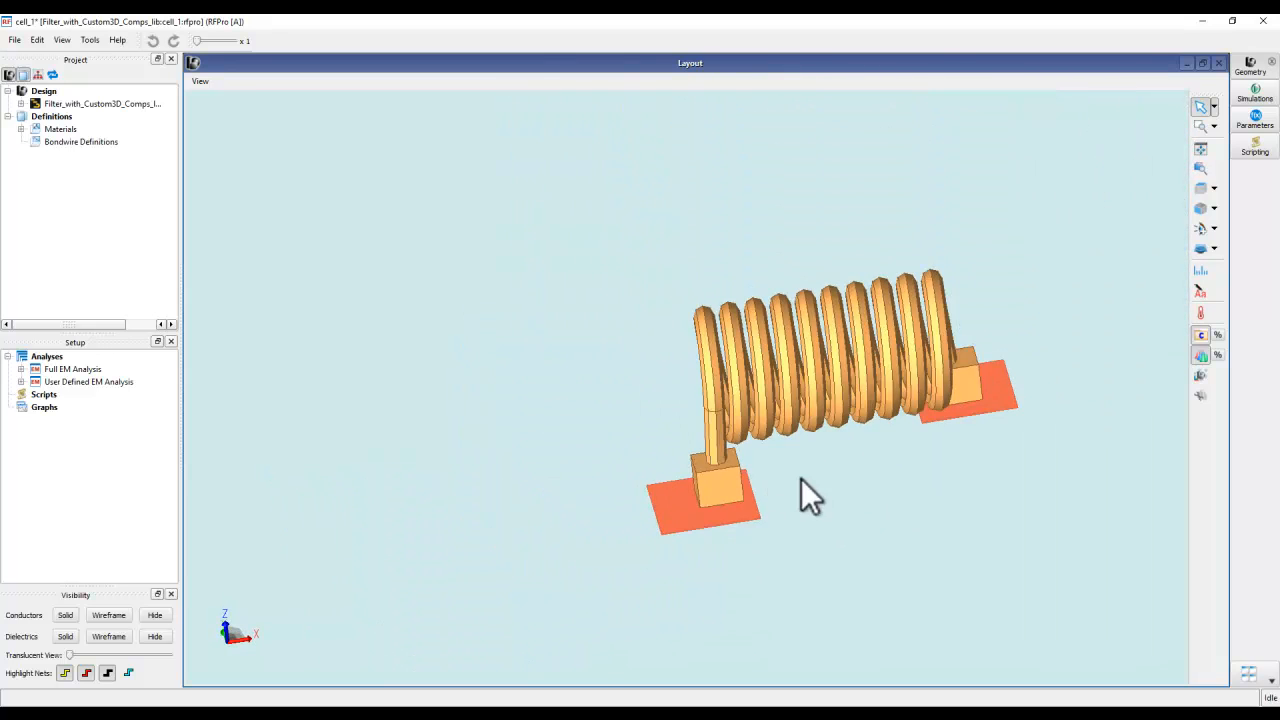
middle_click_drag(750, 486, 562, 487)
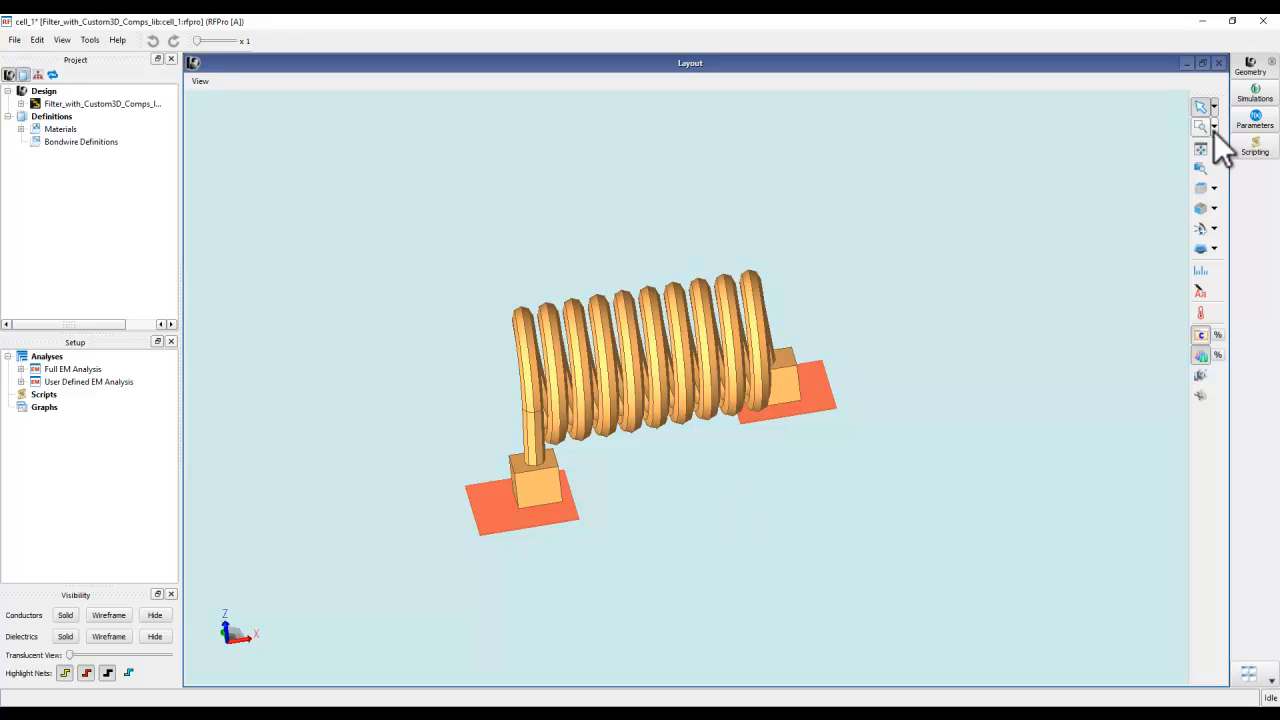
left_click(1263, 21)
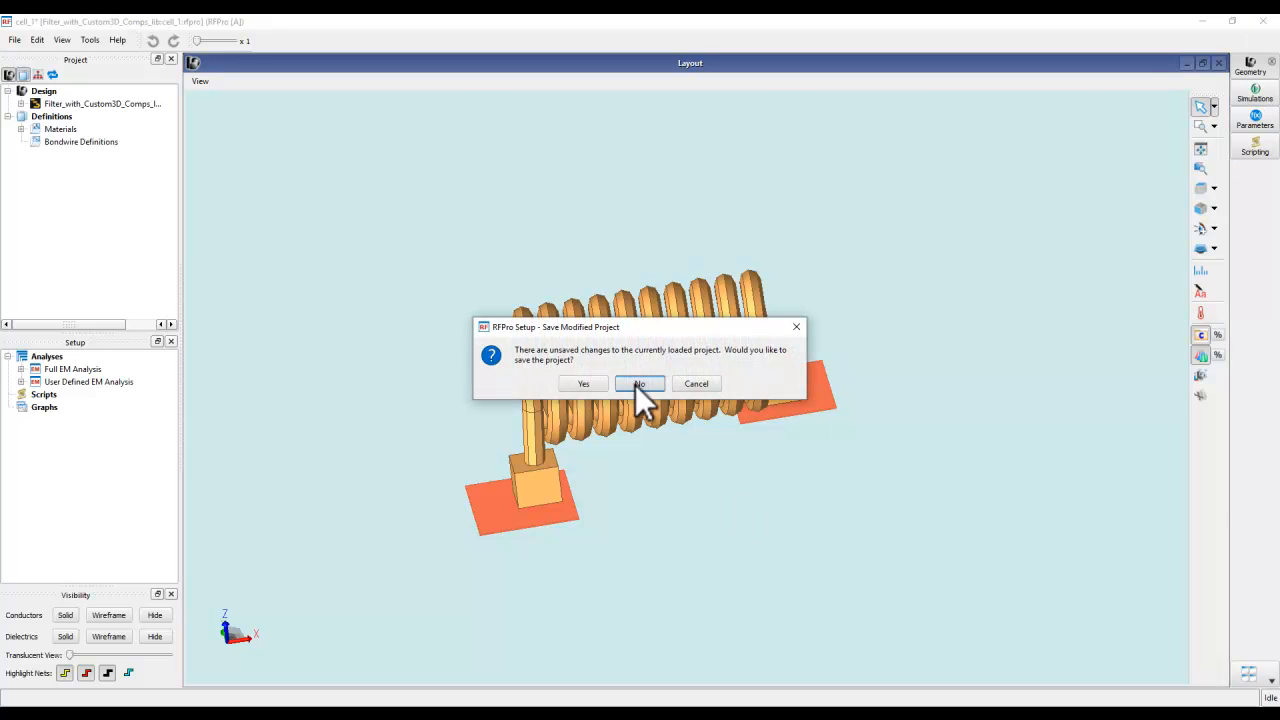
left_click(637, 384)
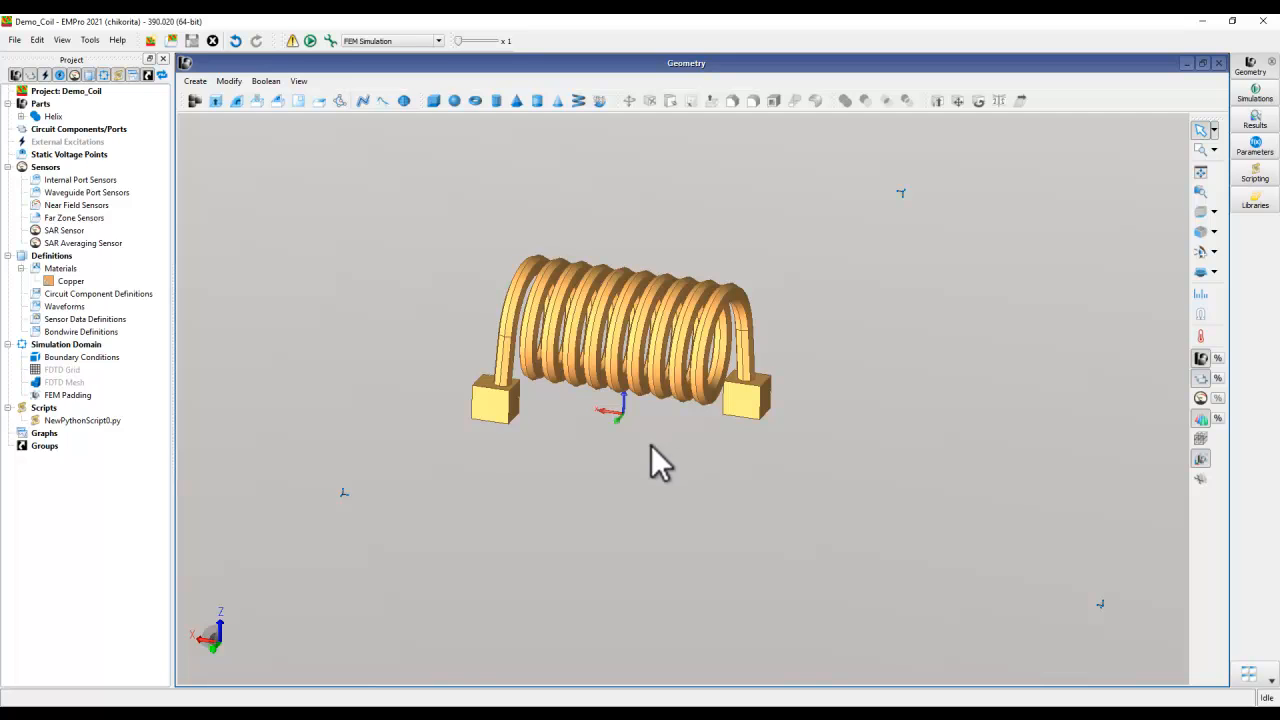
- Examine the Demo_Coil helix in 3D and the available simulation types, keeping FEM Simulation selected, and minimize EMPro
middle_click_drag(640, 454, 673, 468)
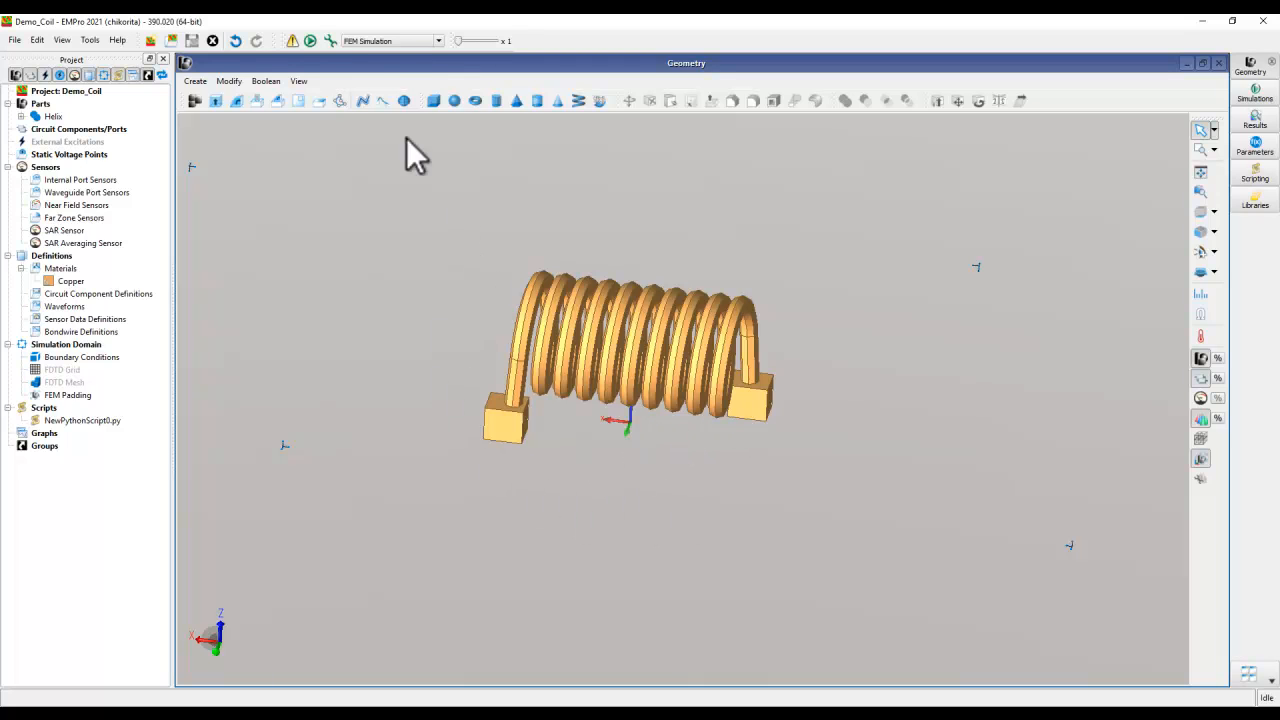
left_click(380, 43)
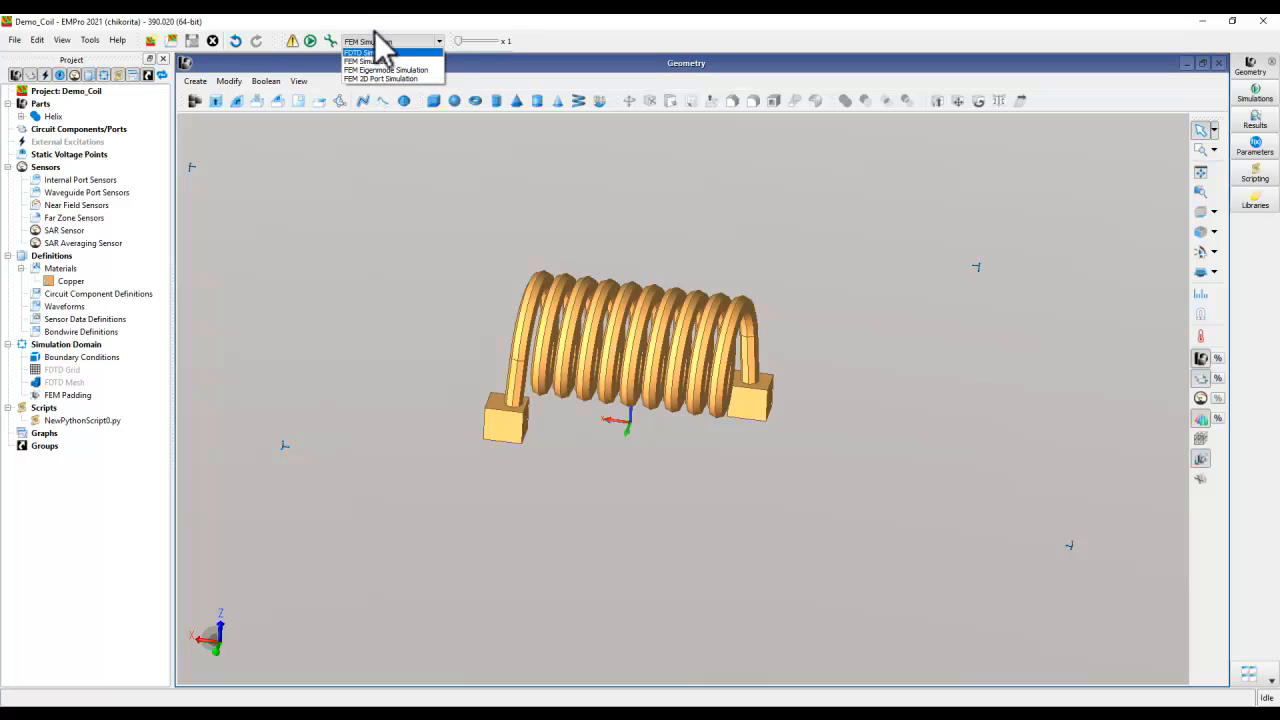
left_click(372, 61)
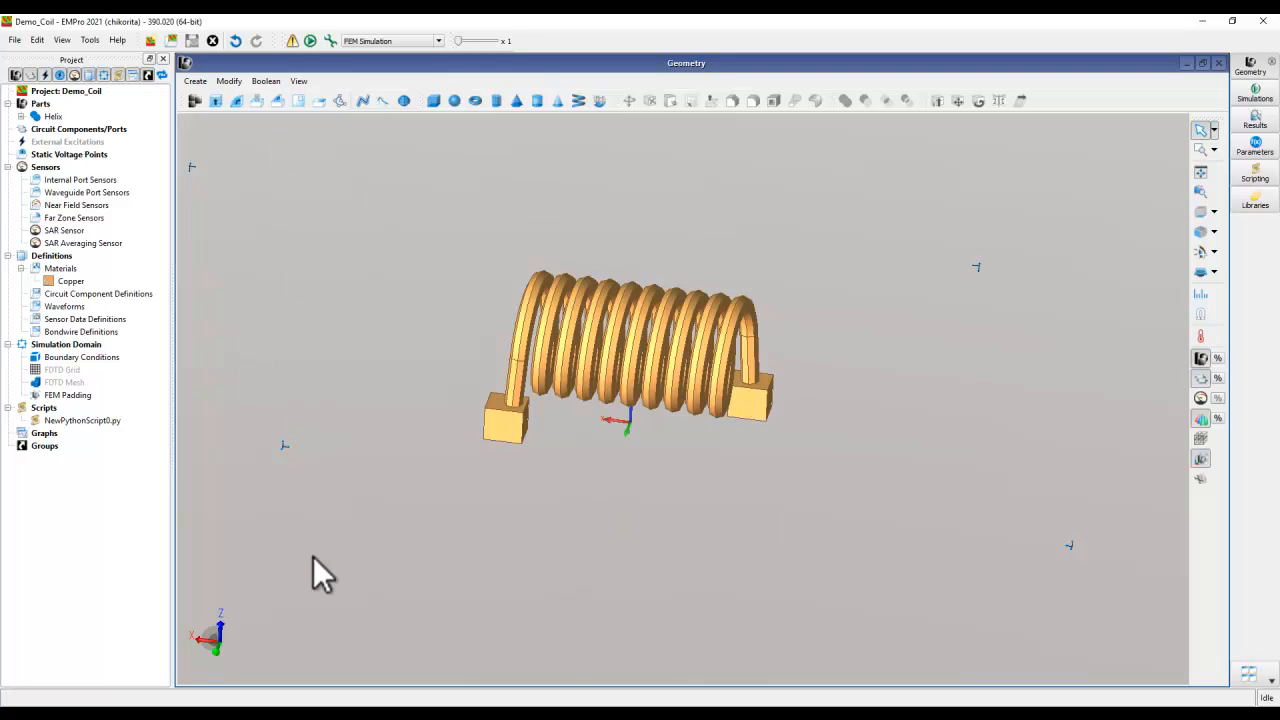
mouse_move(743, 403)
middle_mouse_down()
mouse_move(731, 418)
mouse_move(671, 331)
mouse_move(751, 386)
middle_mouse_up()
middle_click_drag(634, 404, 663, 381)
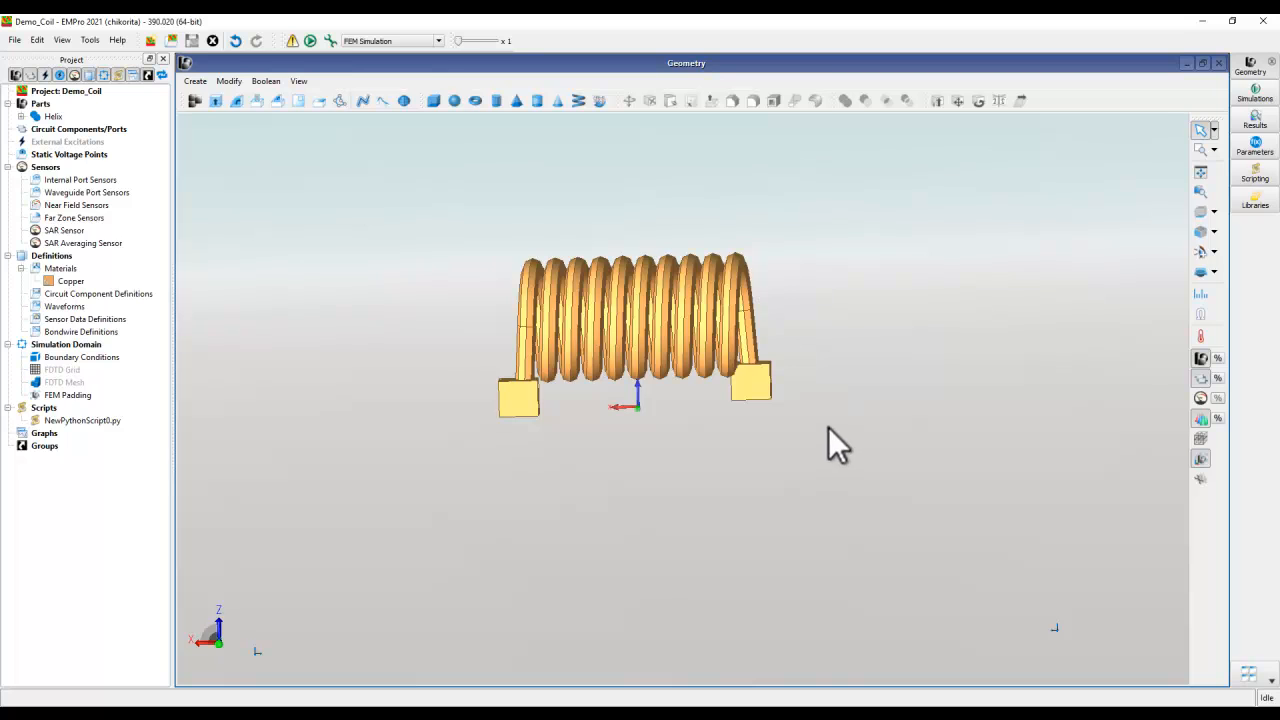
left_click(1207, 21)
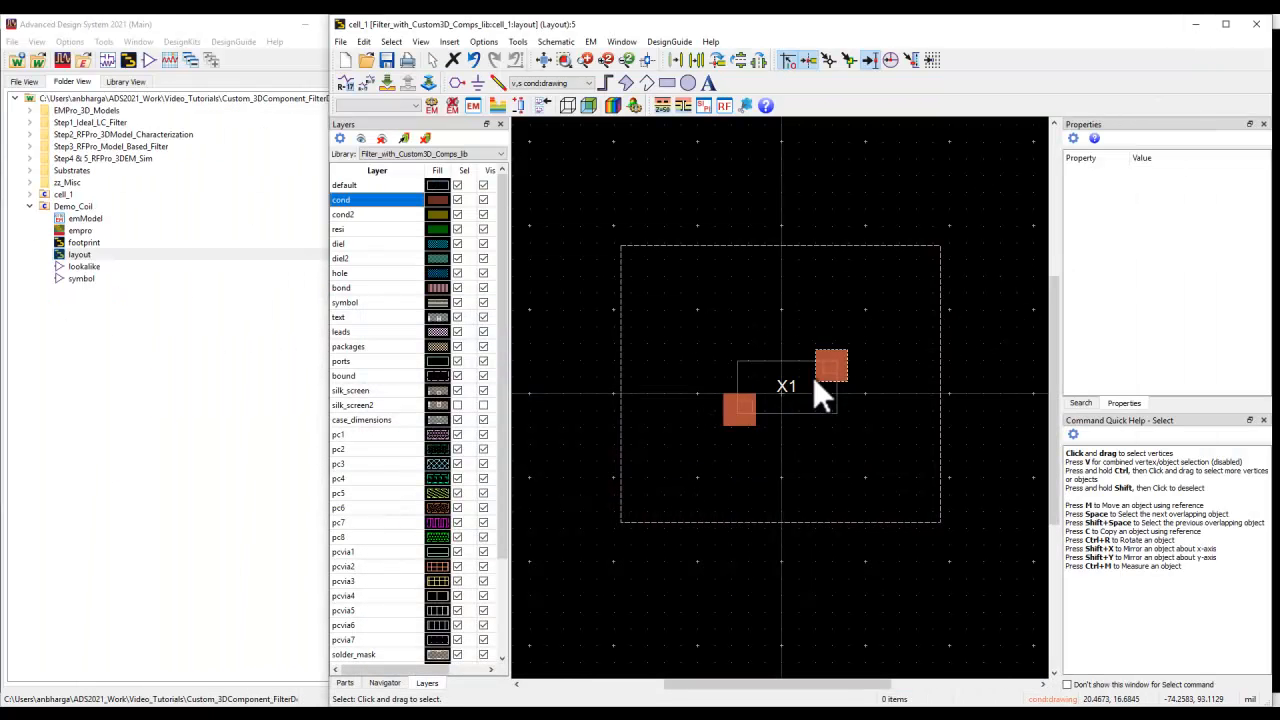
- Close the cell_1 layout and the leftover dialog, and collapse the Demo_Coil cell in the workspace tree
left_click(1257, 23)
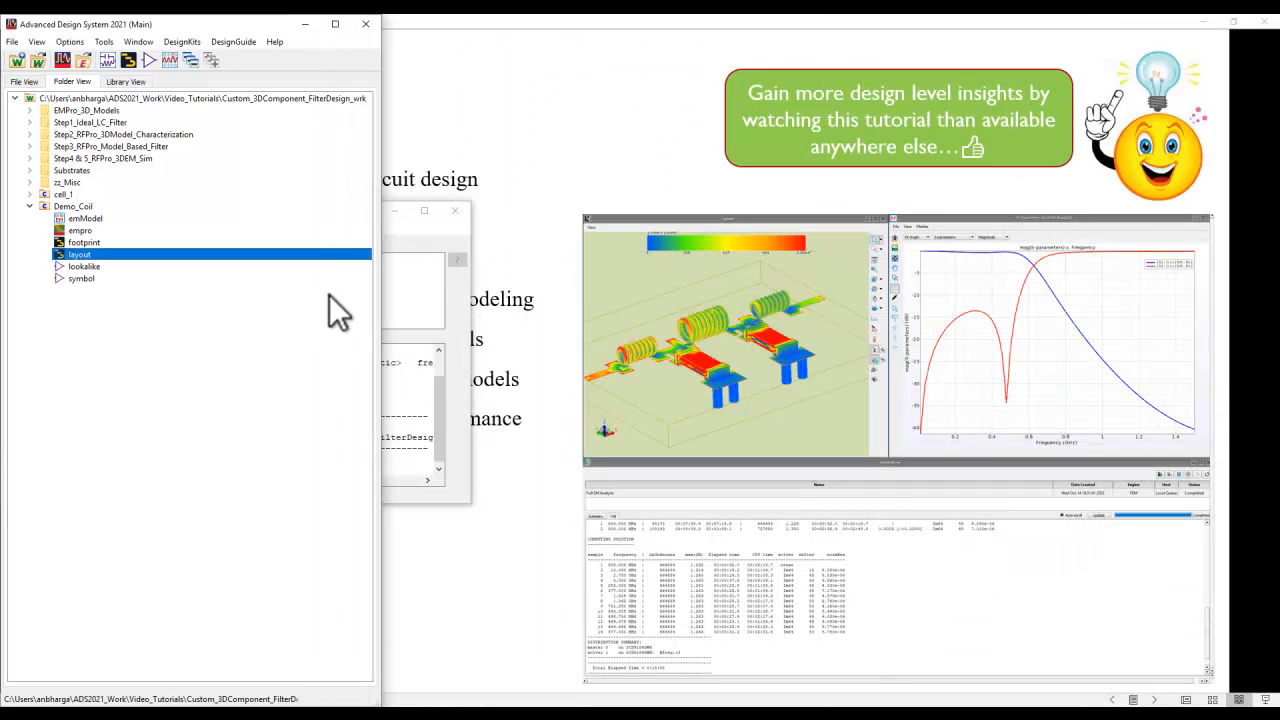
left_click(455, 210)
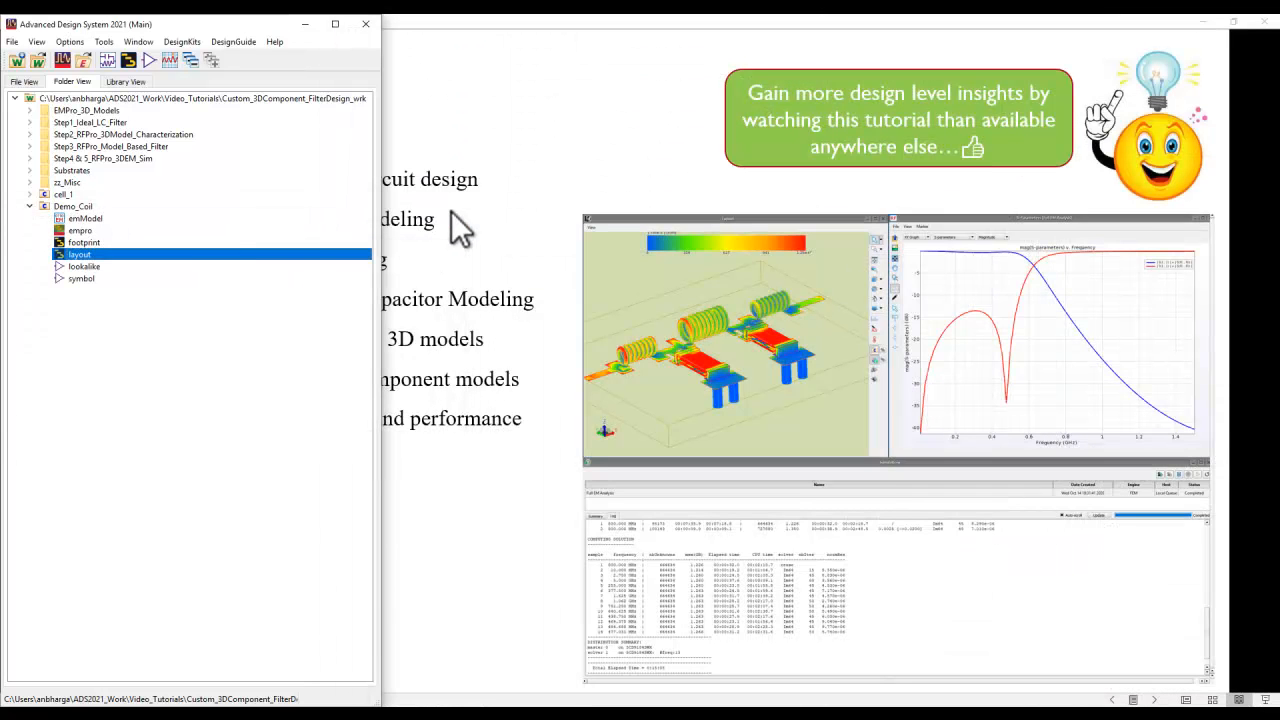
left_click(29, 205)
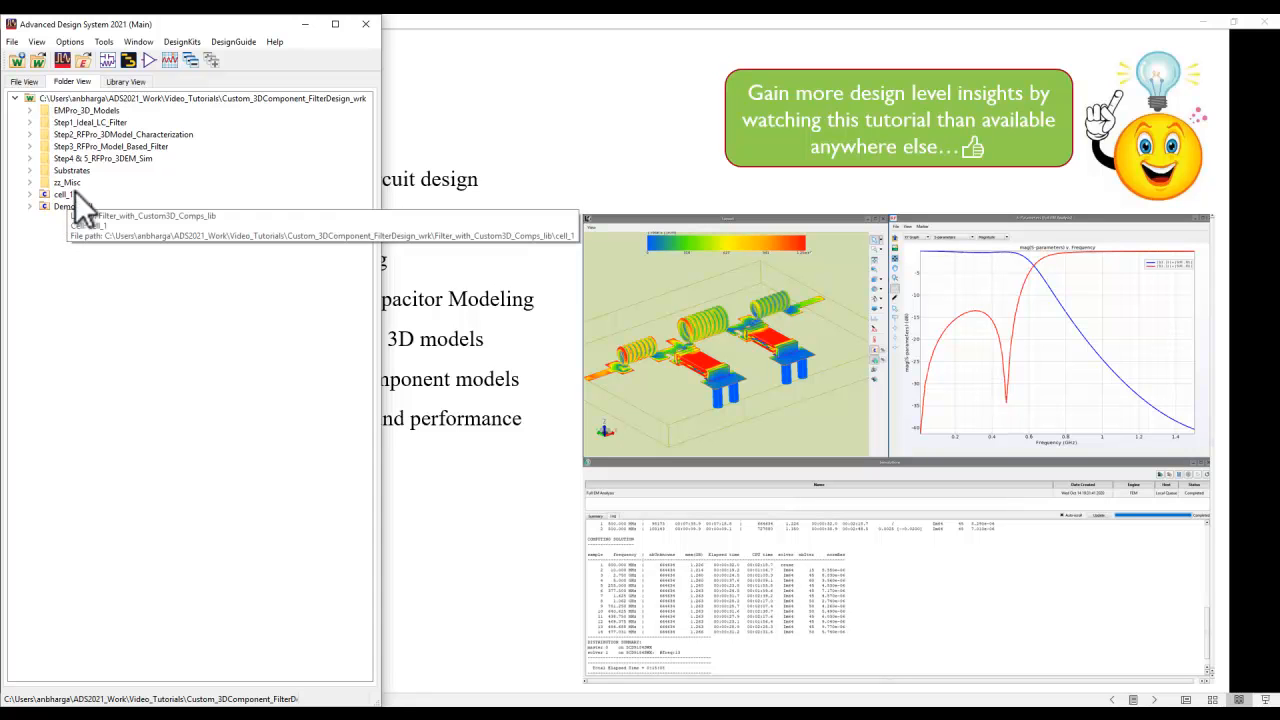
- Open the Single_Cap_3Layer layout from Step2_RFPro_3DModel_Characterization and list the views of Single_Ind_7Turns
left_click(28, 136)
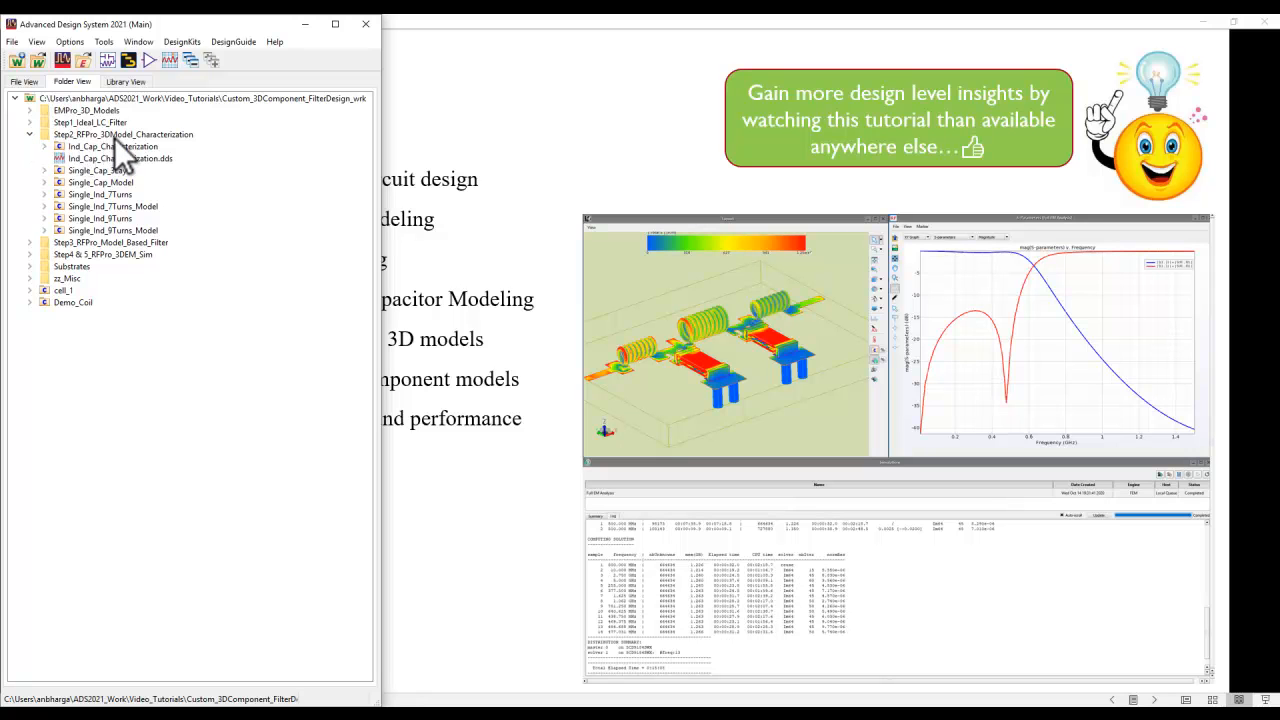
left_click(44, 171)
double_click(92, 183)
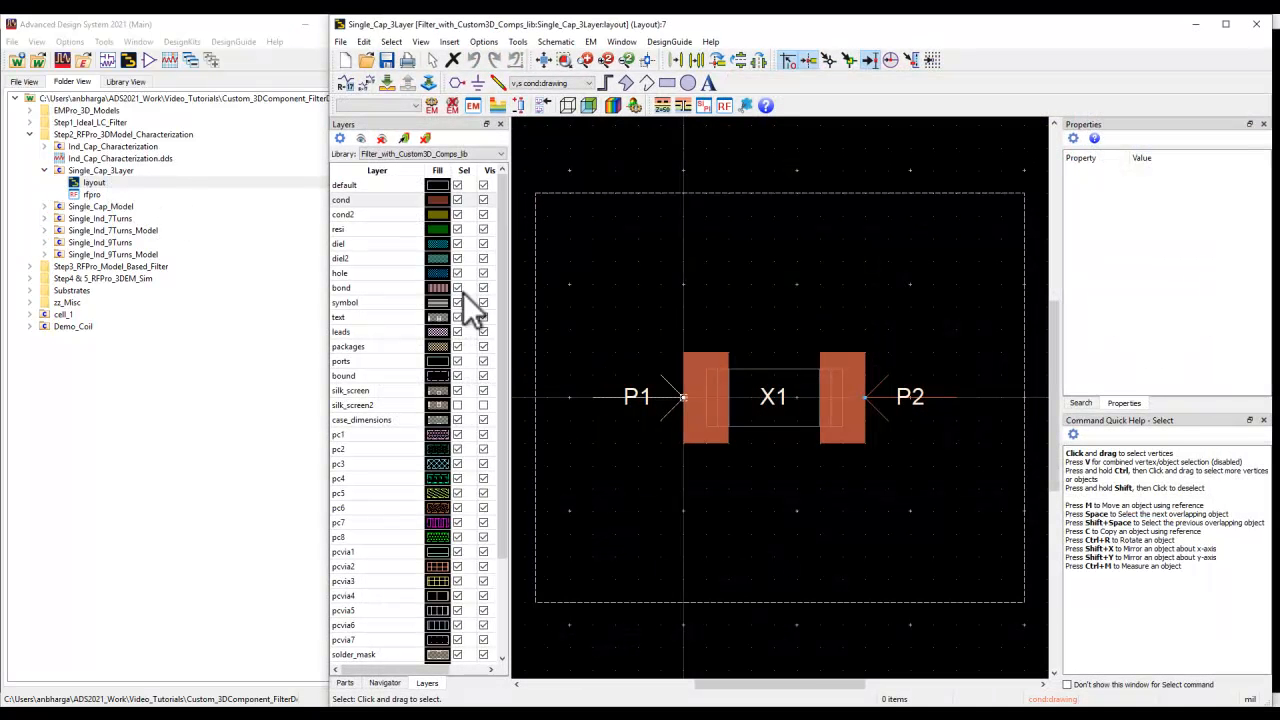
left_click(44, 218)
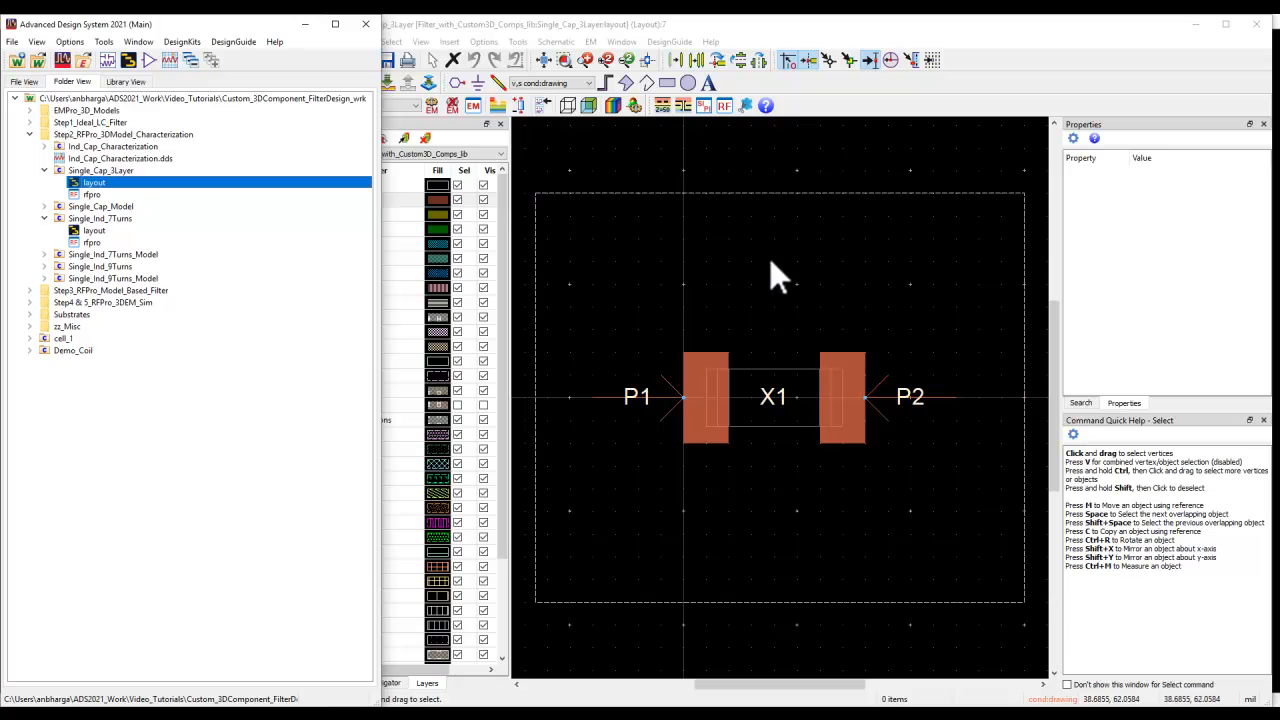
- Open the empro view of the MLCC_3layerCap cell from the EMPro_3D_Models folder in EMPro
left_click(30, 134)
left_click(32, 111)
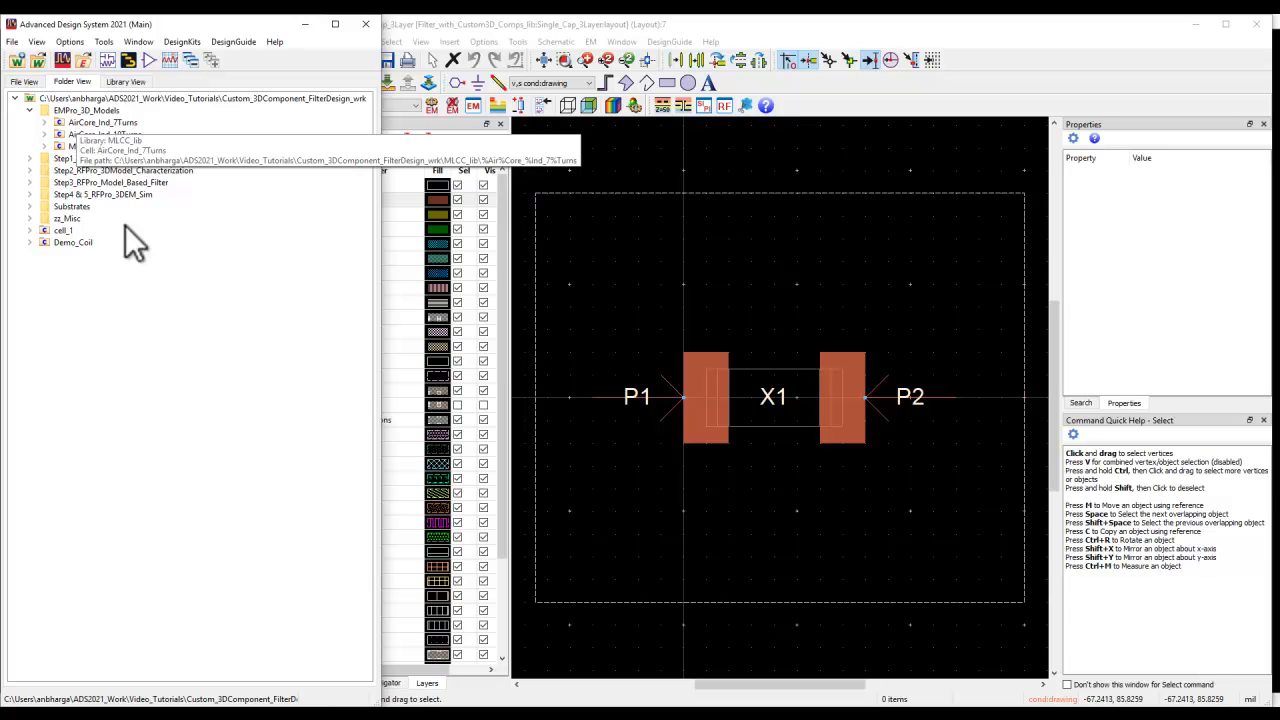
left_click(45, 148)
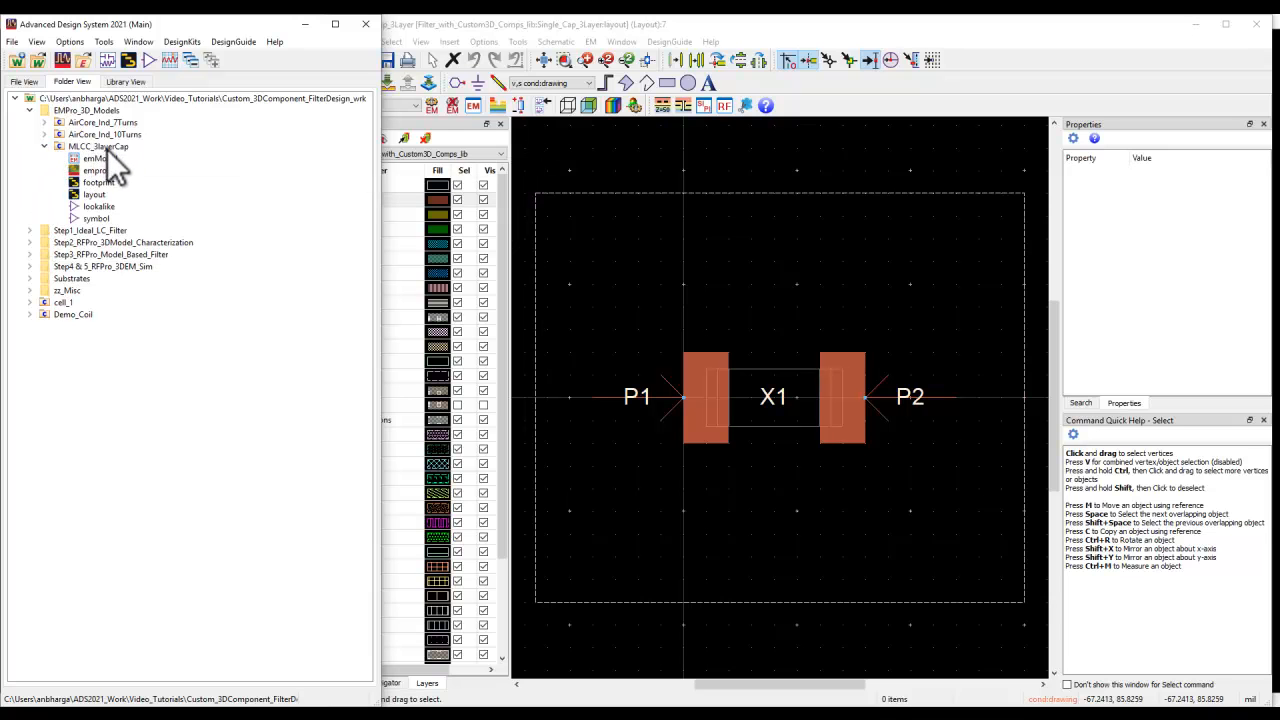
double_click(96, 172)
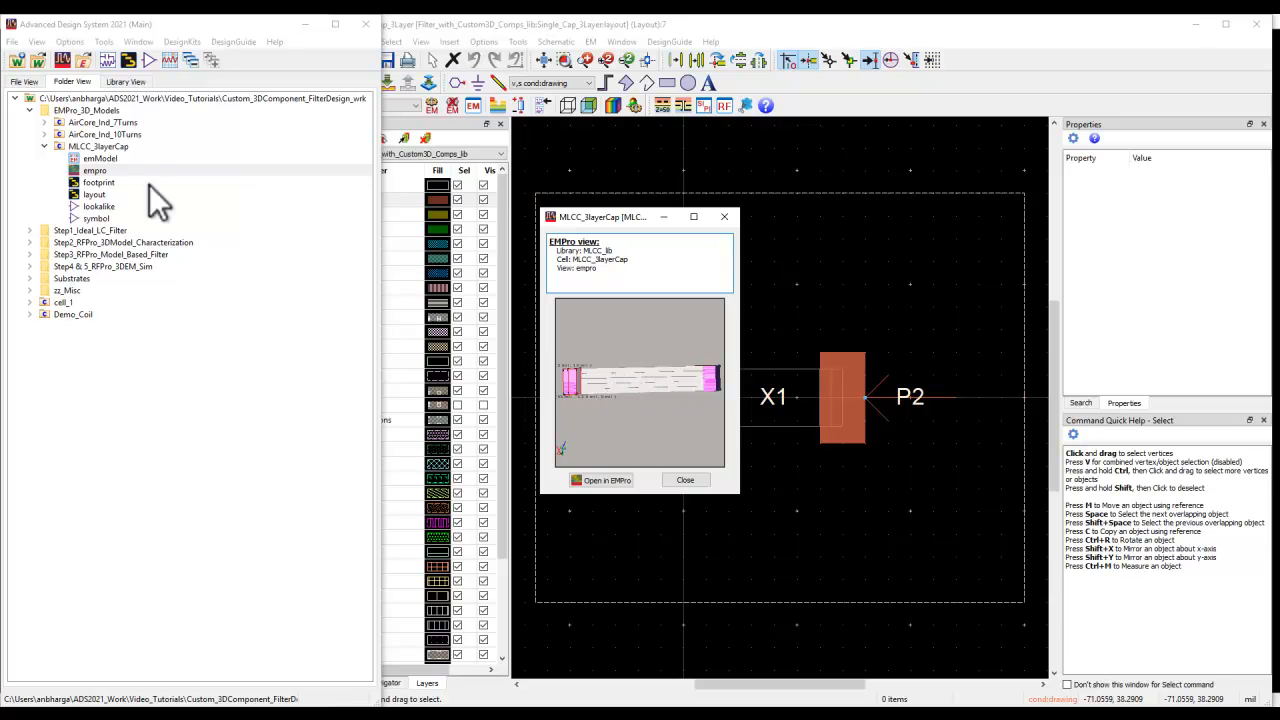
left_click(600, 480)
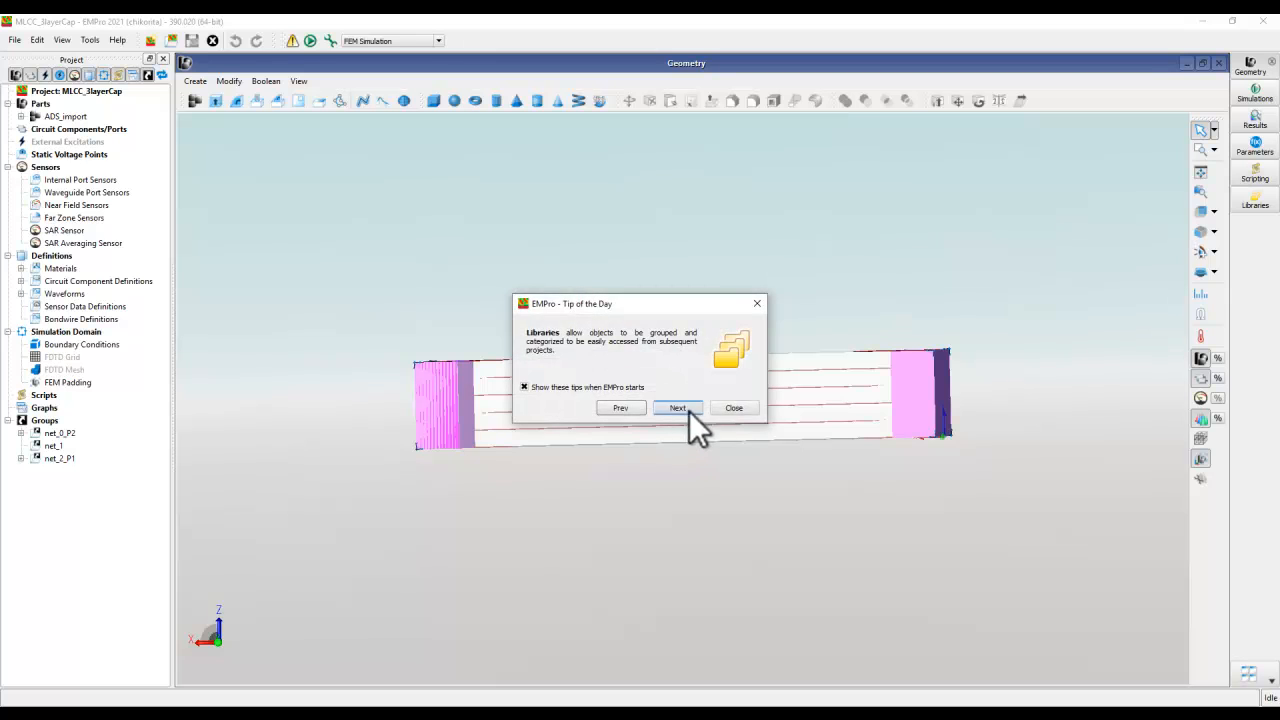
- Inspect the three-layer capacitor geometry in 3D and close EMPro and the MLCC_3layerCap preview
left_click(729, 409)
middle_click_drag(623, 551, 864, 364)
scroll(636, 477, "down", 3)
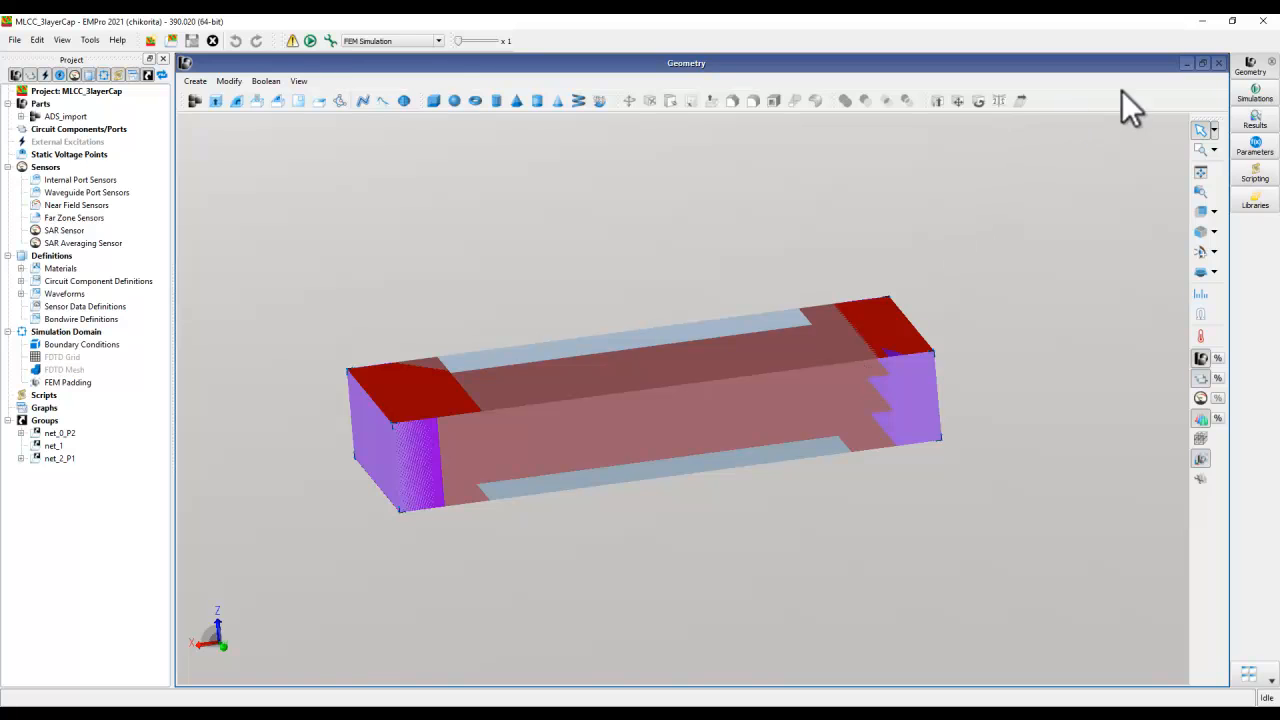
left_click(1263, 20)
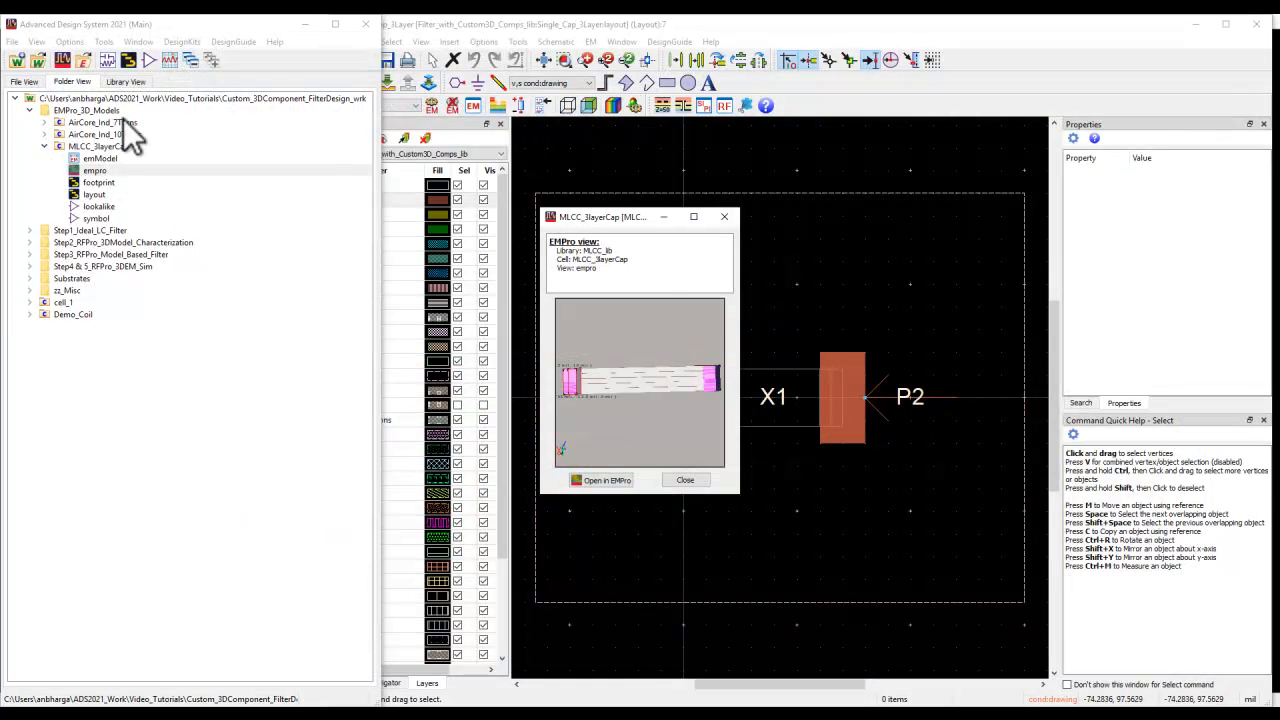
left_click(685, 480)
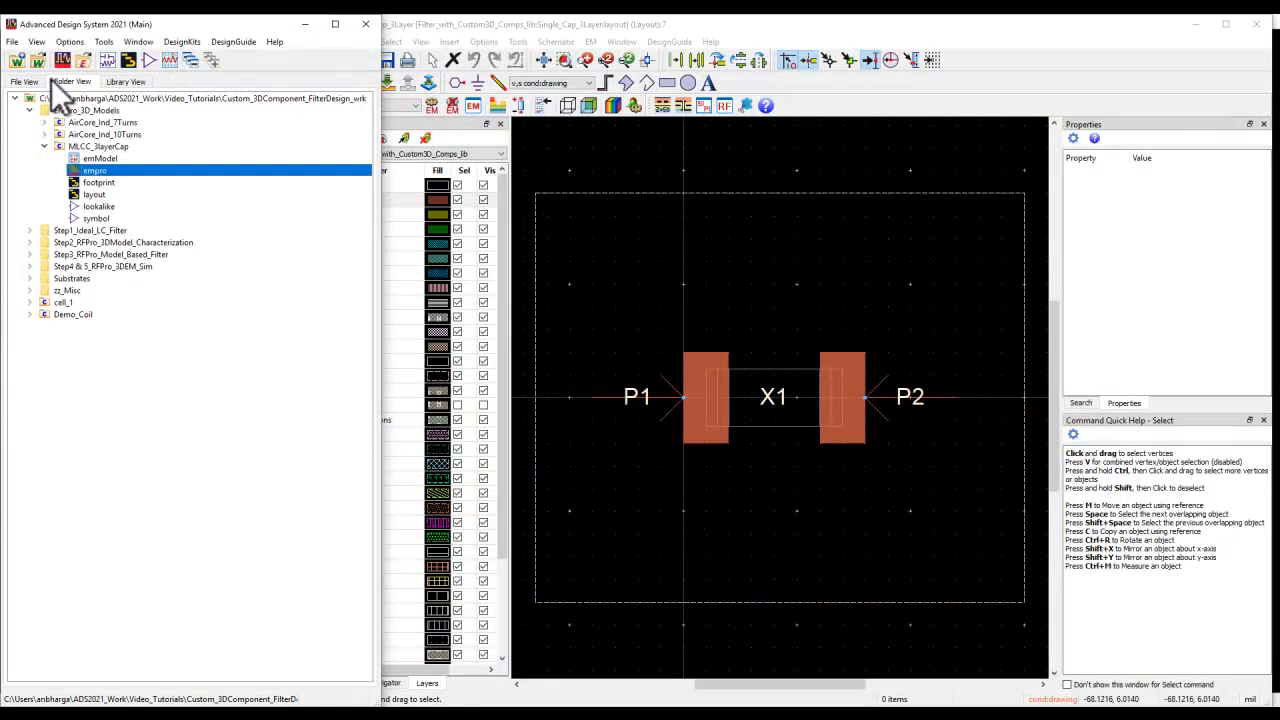
left_click(44, 146)
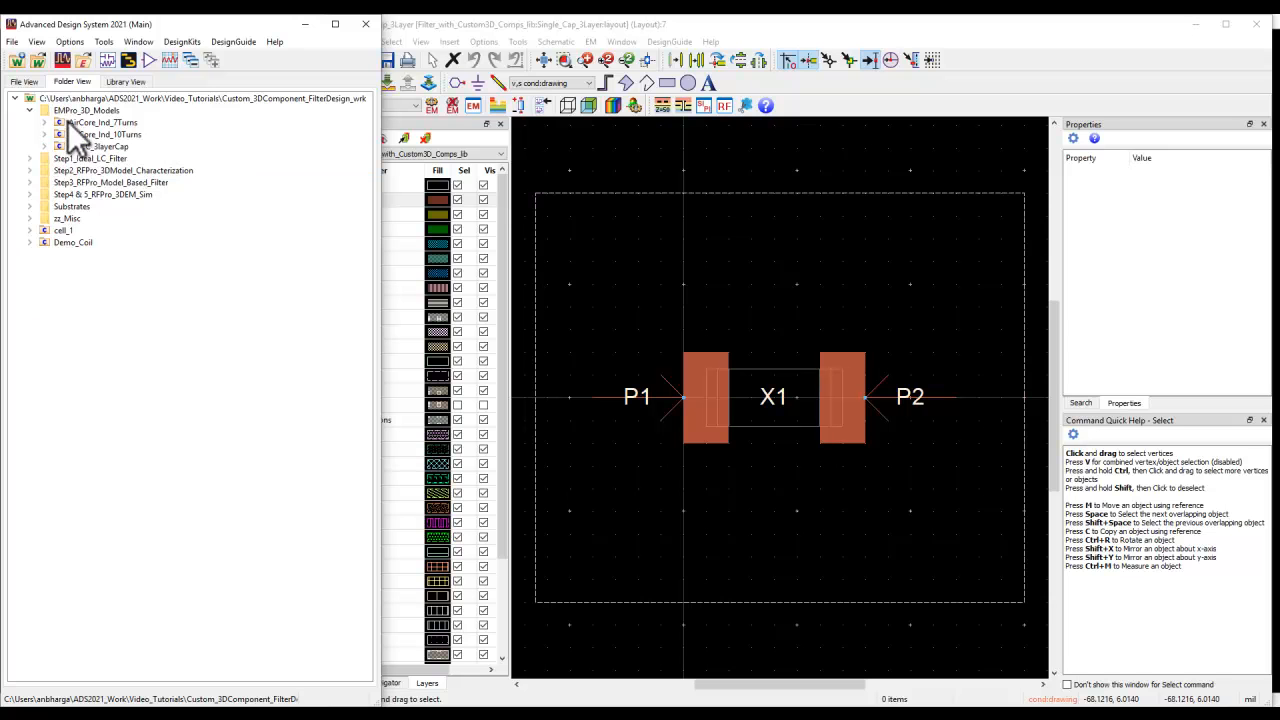
- Open the rfpro view of Single_Cap_3Layer and inspect in 3D how the capacitor sits on its pads
left_click(29, 170)
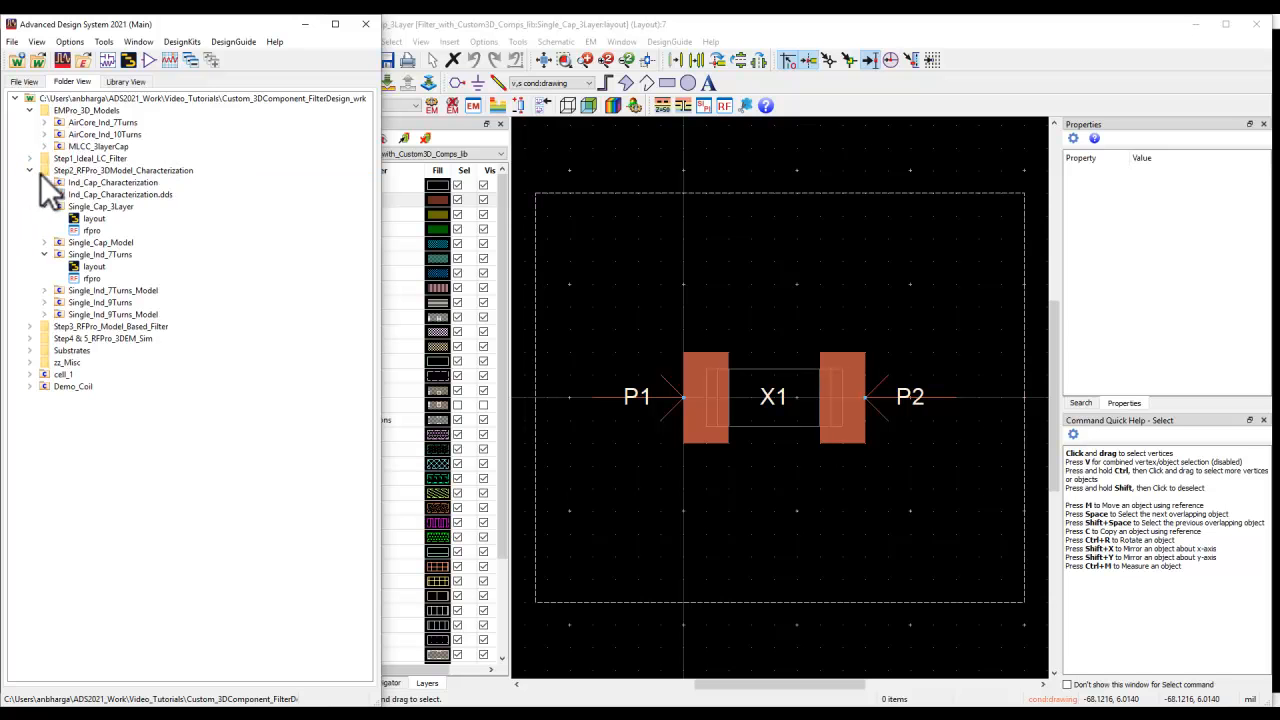
left_click(44, 242)
left_click(44, 242)
left_click(94, 230)
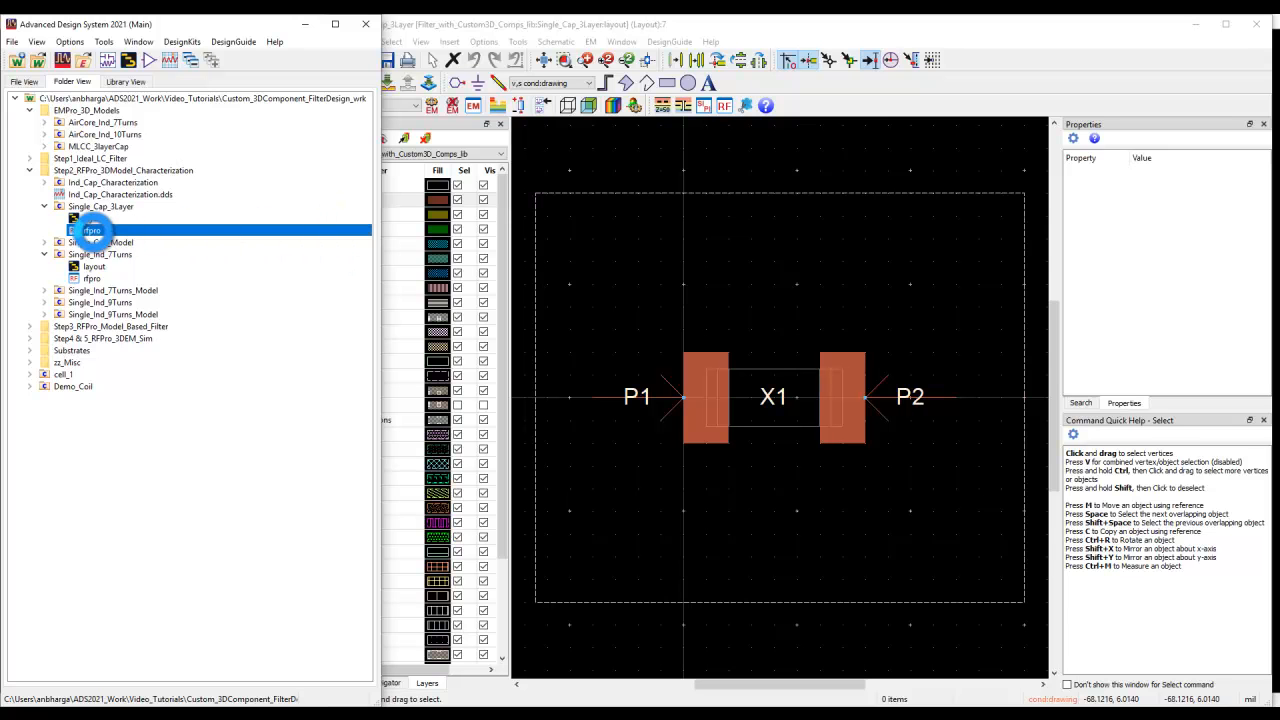
double_click(100, 226)
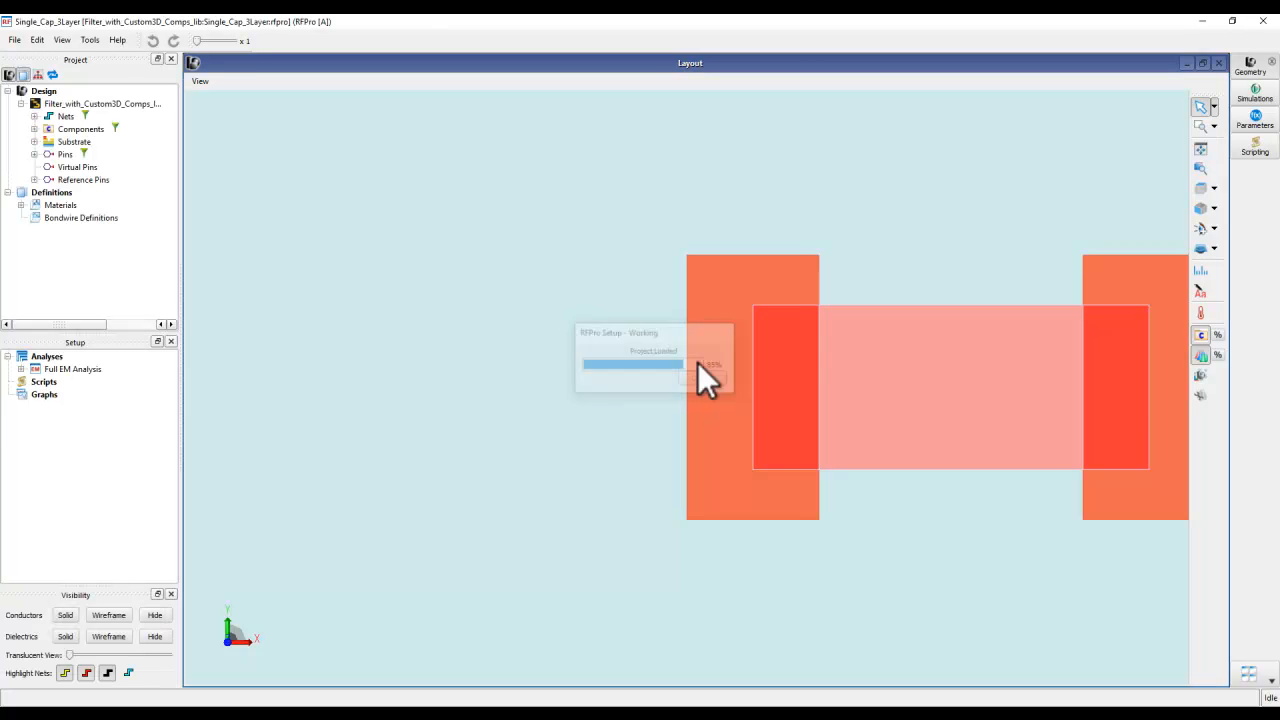
middle_click_drag(753, 502, 857, 423)
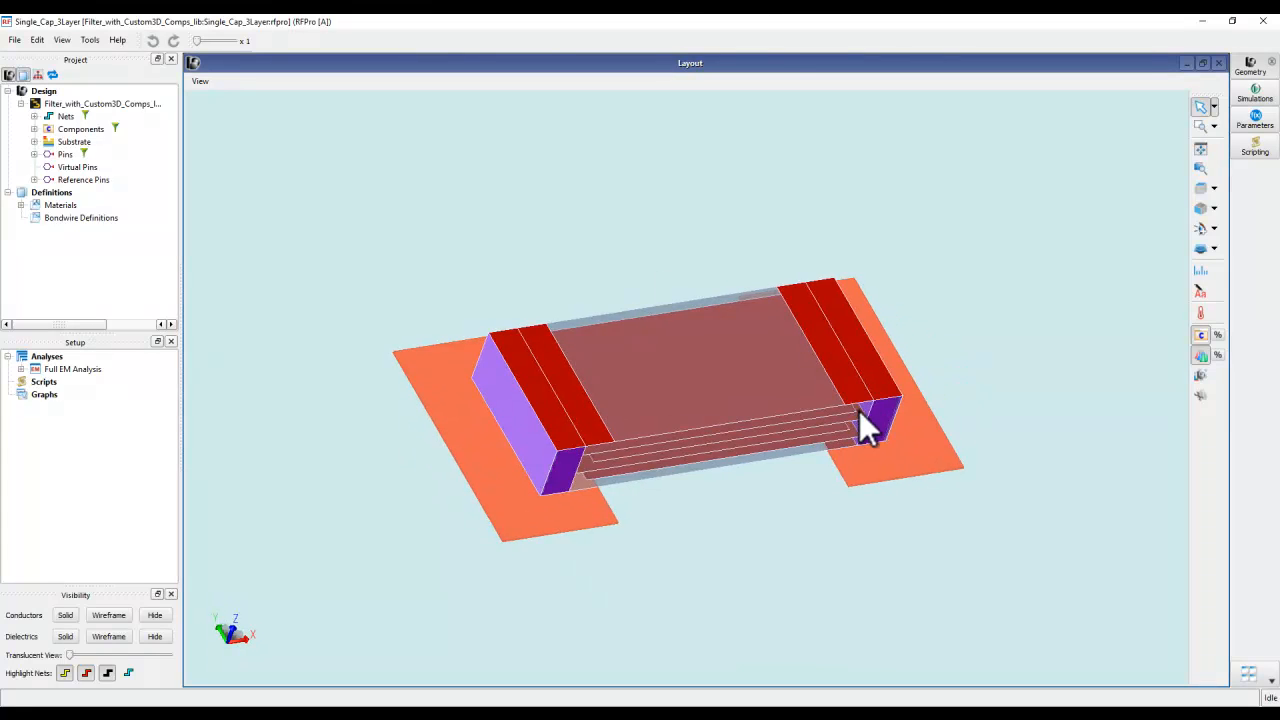
- Review the Full EM Analysis ports, frequency plan and simulator settings, leaving the options unchanged
left_click(21, 369)
left_click(62, 381)
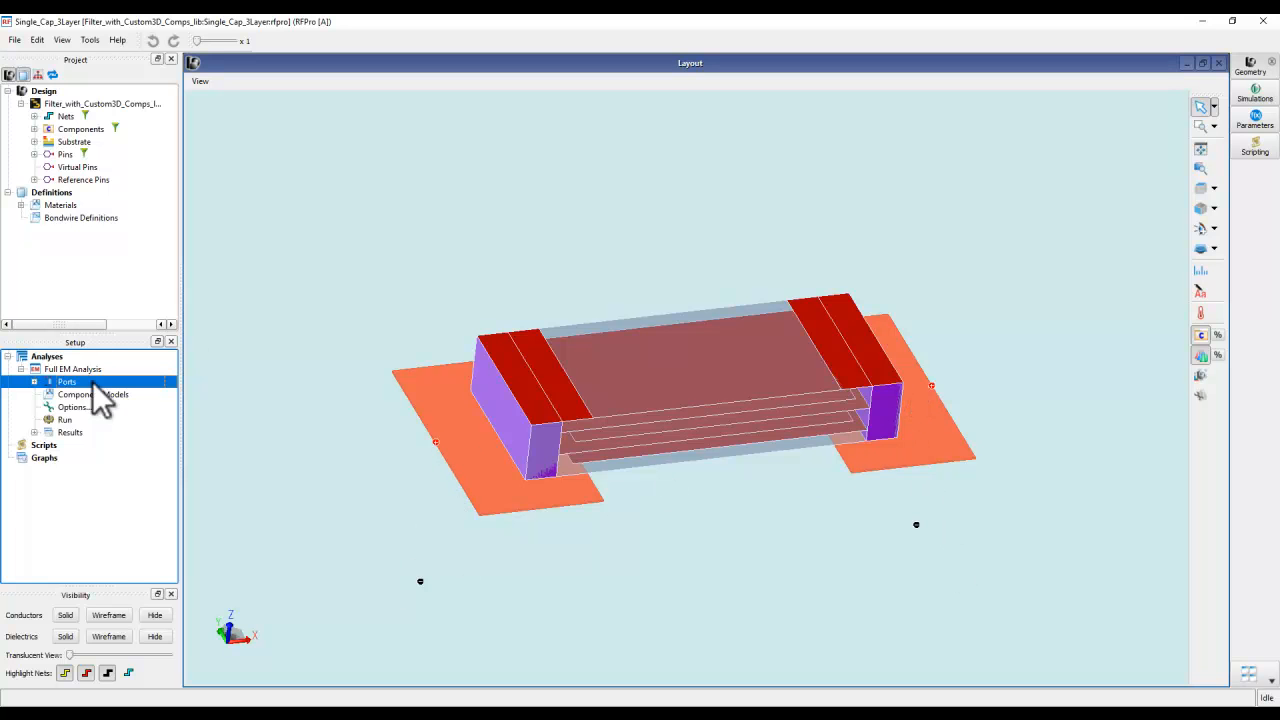
double_click(79, 405)
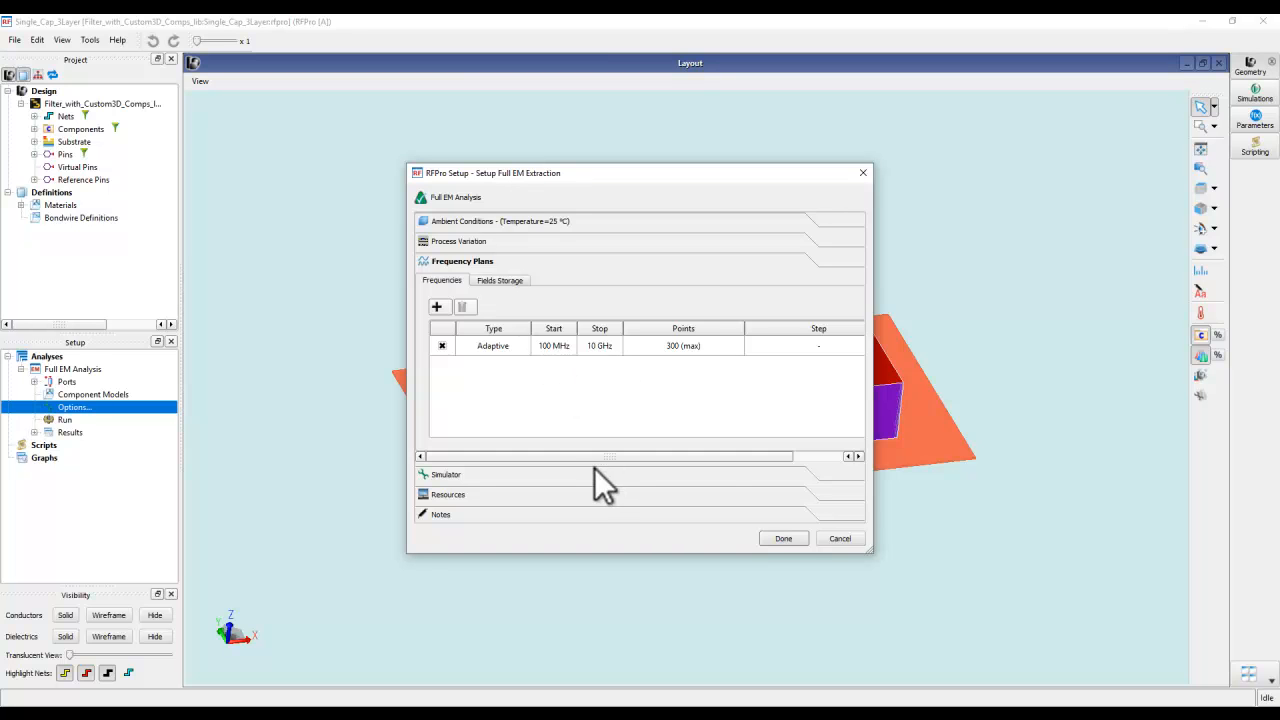
left_click(594, 472)
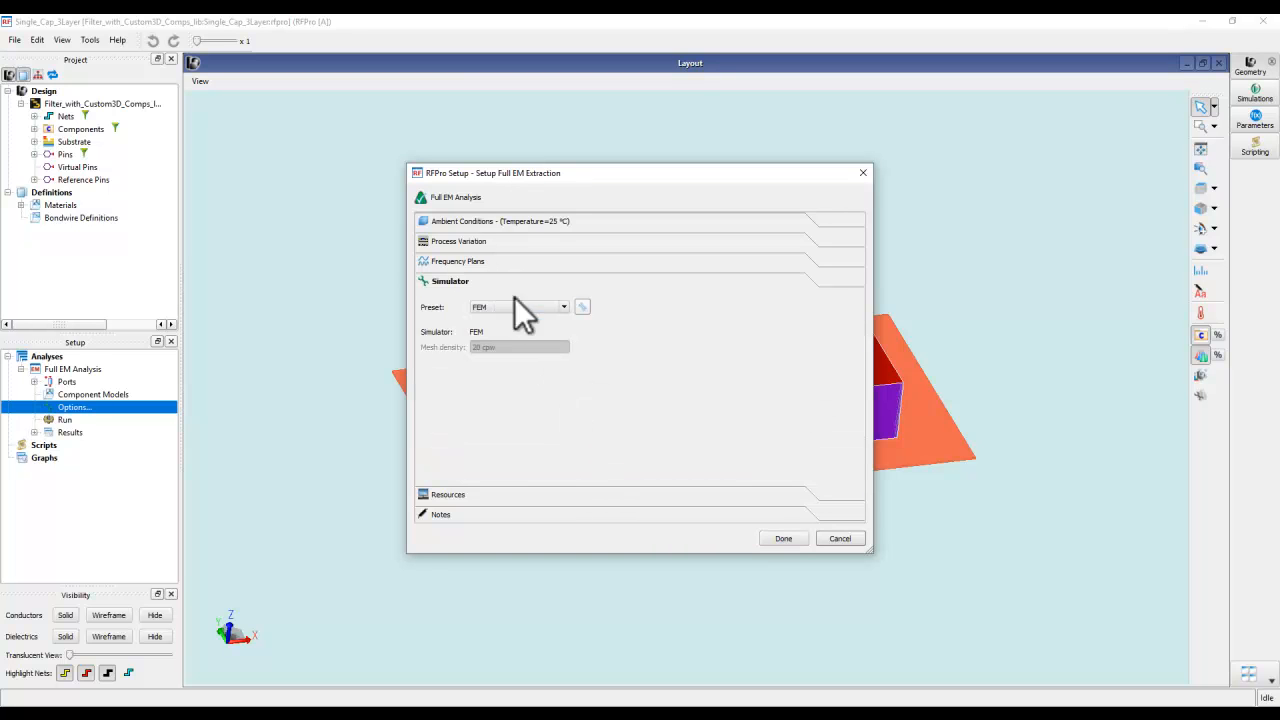
left_click(840, 540)
- List the analysis results and read the total elapsed time in the Full EM Analysis simulation log
left_click(34, 432)
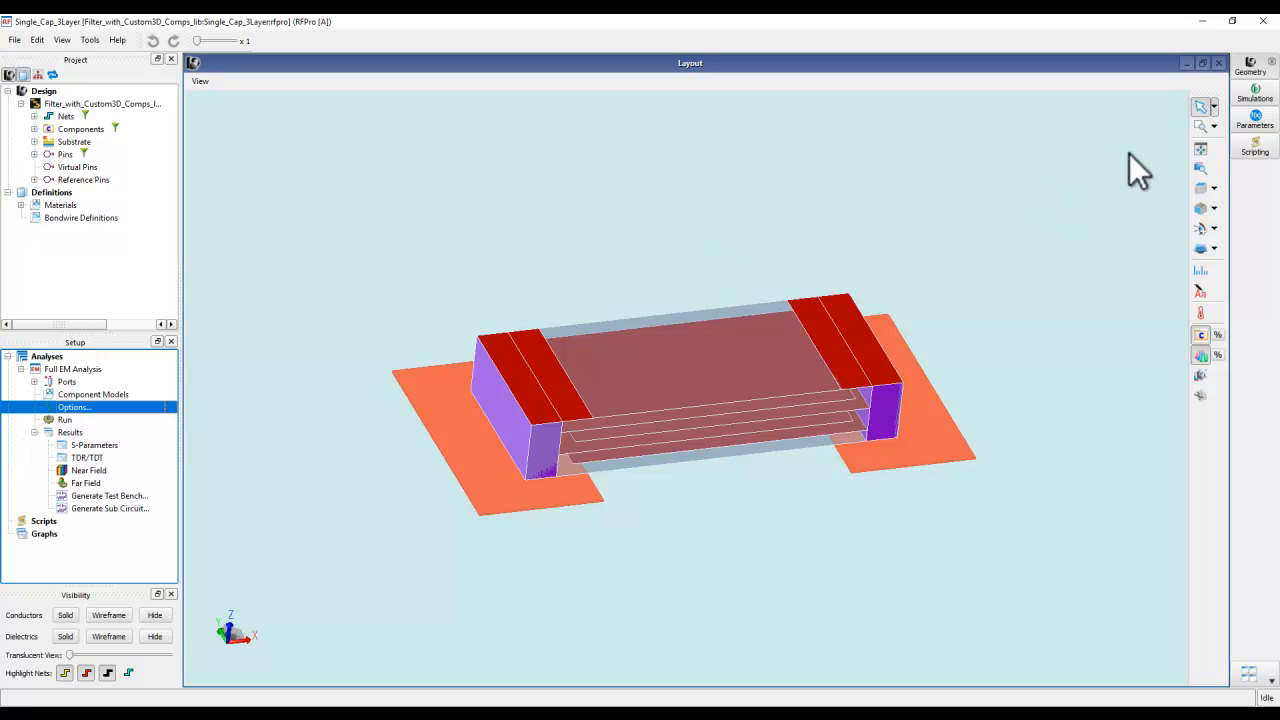
left_click(1253, 95)
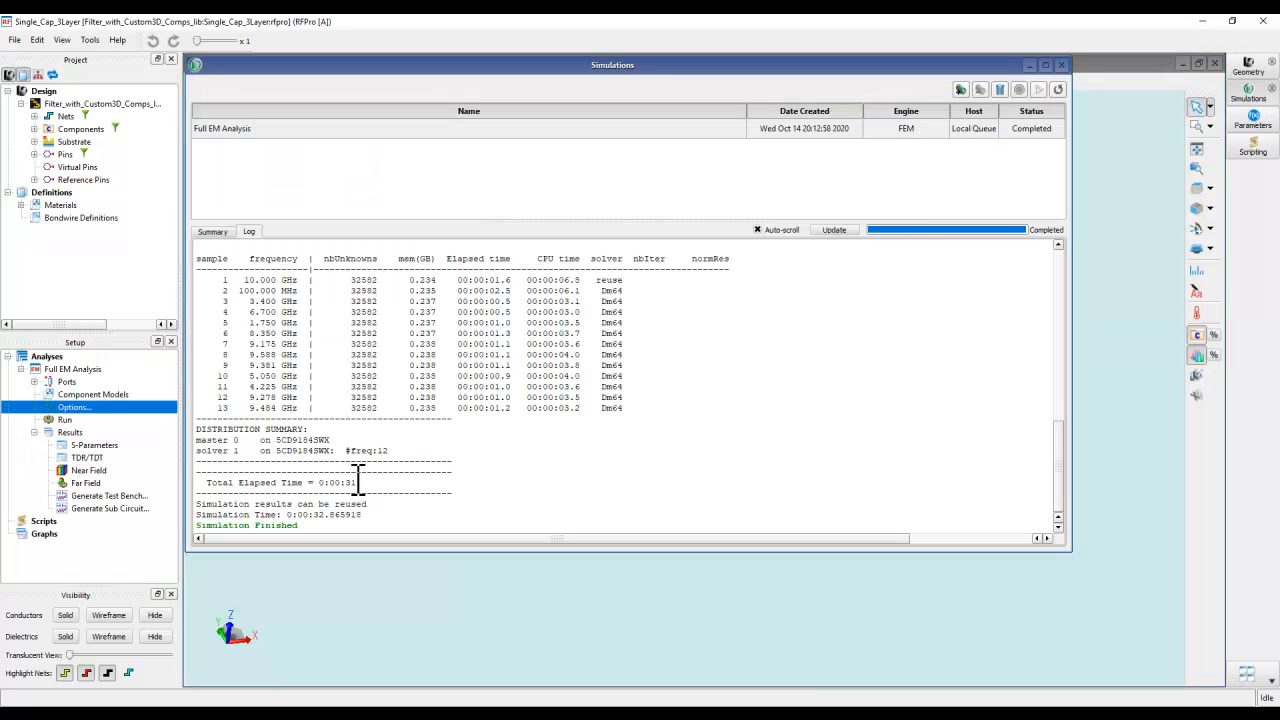
left_click_drag(357, 483, 347, 483)
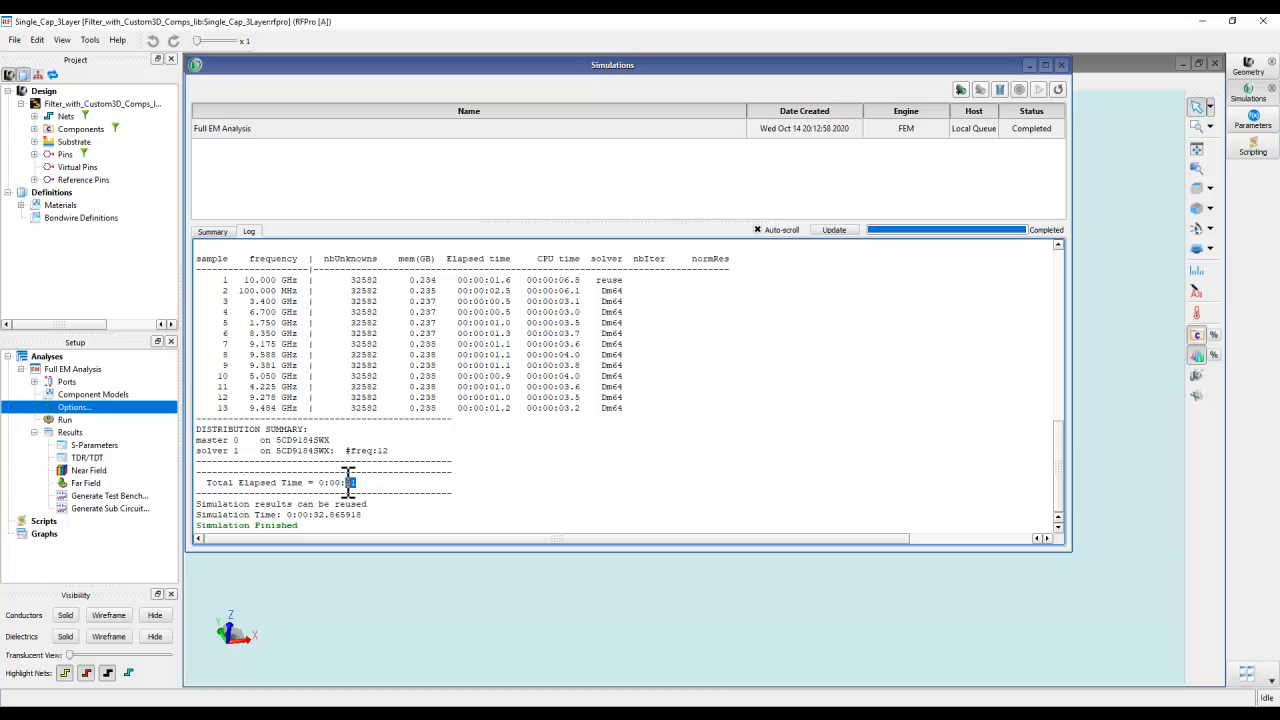
left_click(407, 490)
- Open the S-Parameters results in a maximized plot window and plot the port 1,1 response
double_click(72, 446)
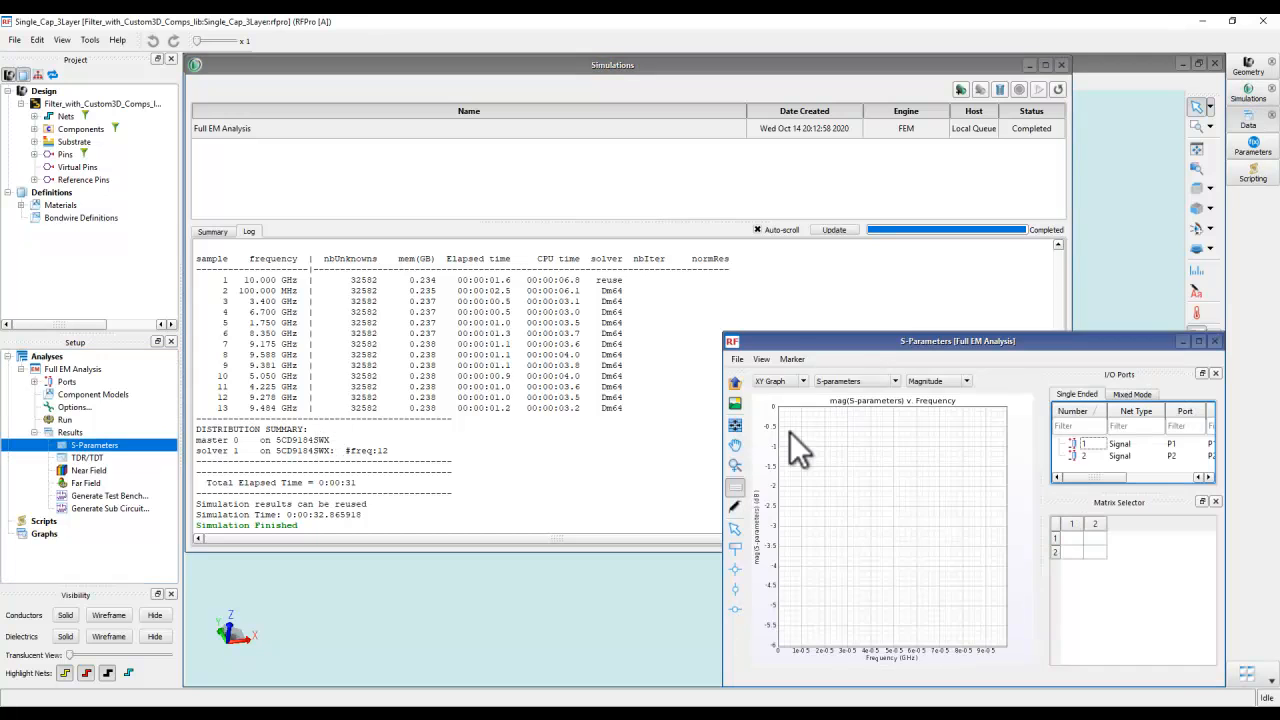
double_click(795, 344)
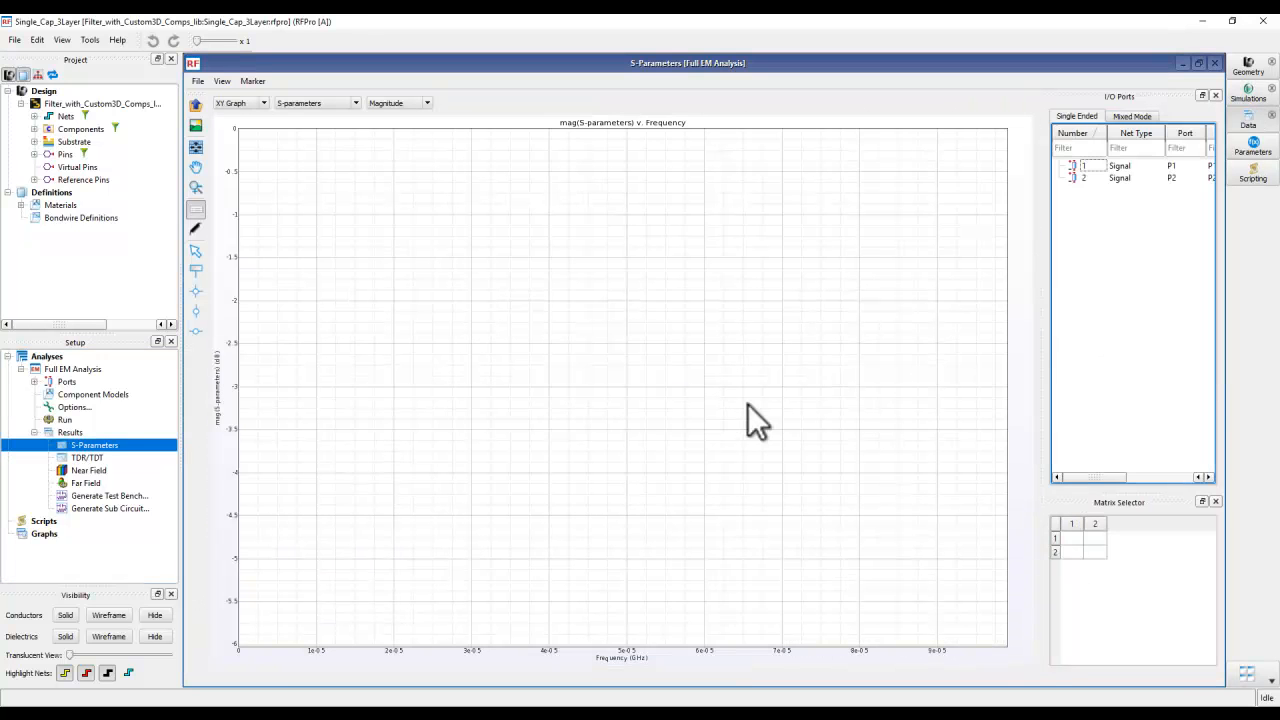
left_click(1073, 540)
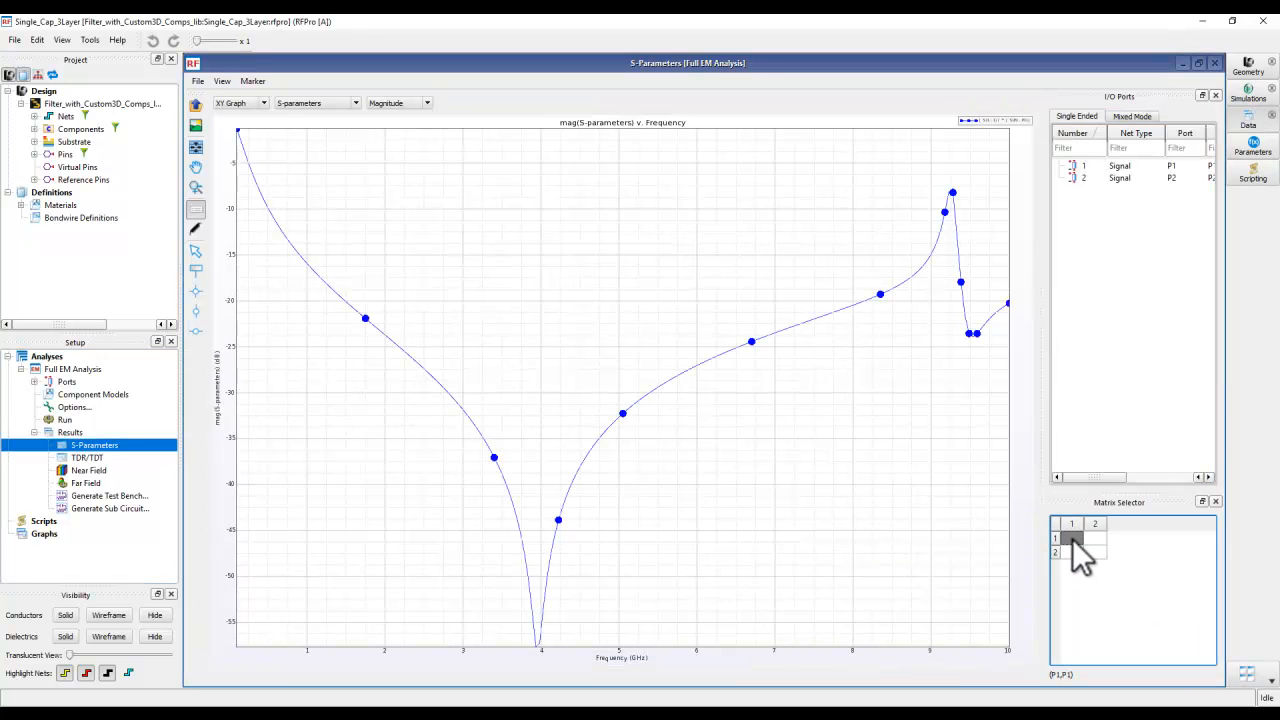
- Switch the port 1,1 plot to Capacitance and place a point marker on the low-frequency part of the curve, at about 0.4 GHz
left_click(340, 104)
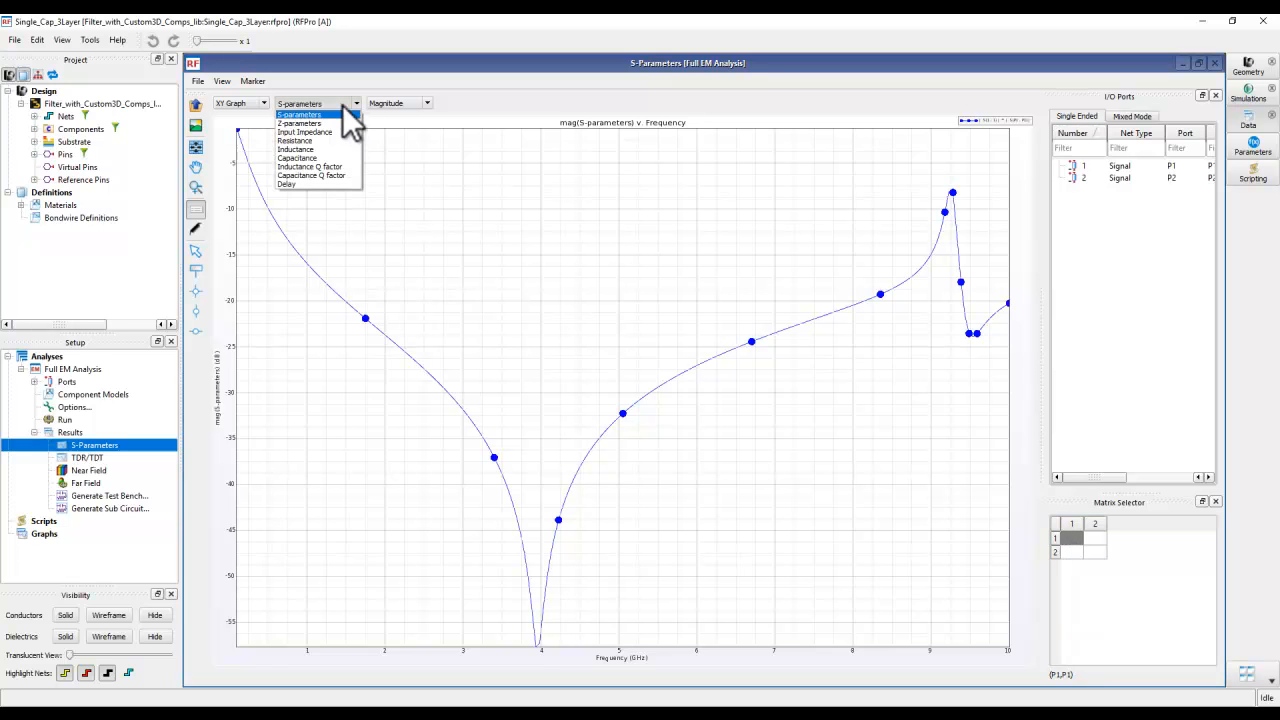
left_click(315, 158)
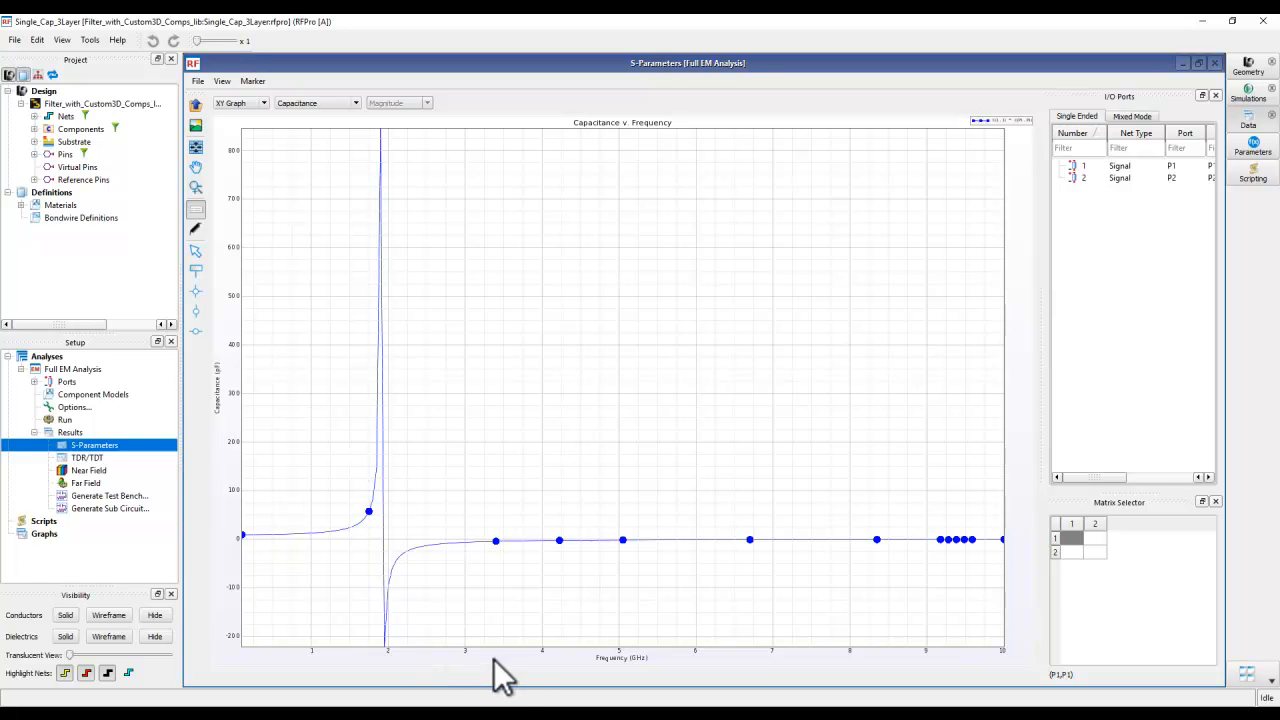
left_click(196, 270)
left_click(258, 531)
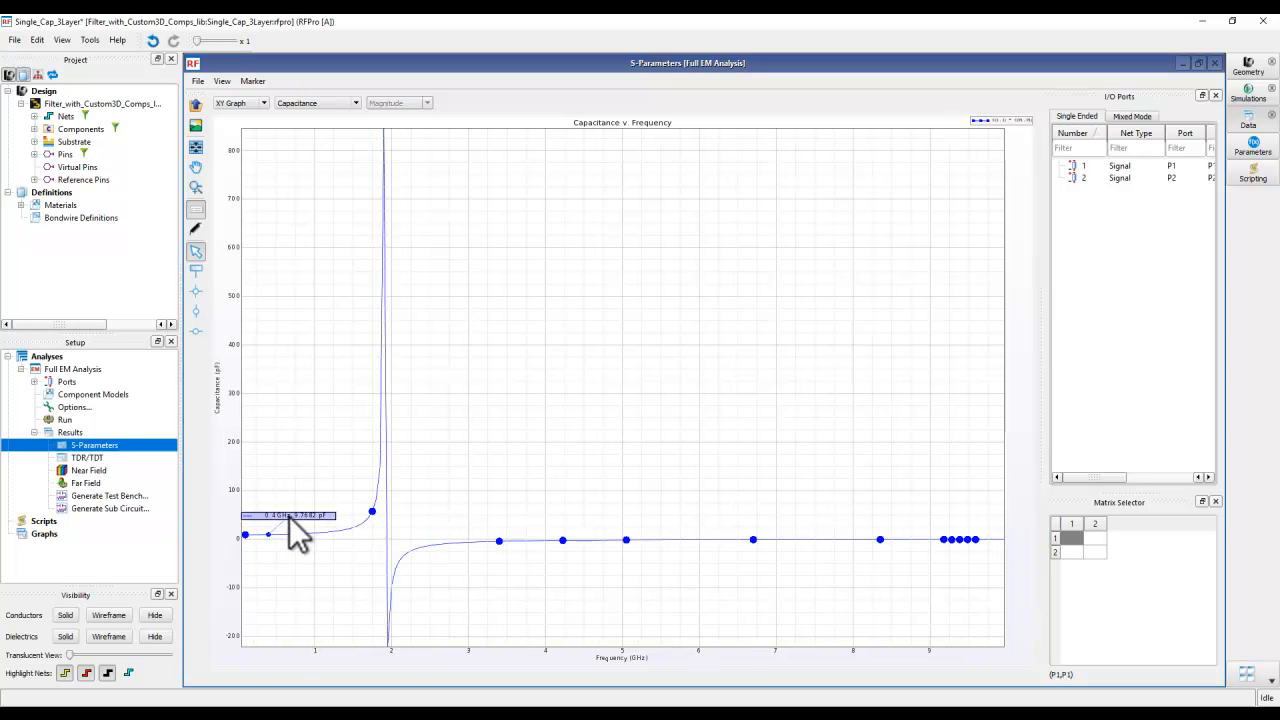
- Set the capacitance marker's font size to 24 and move its label above the curve to read the value
double_click(289, 516)
double_click(642, 395)
type("24")
left_click(698, 414)
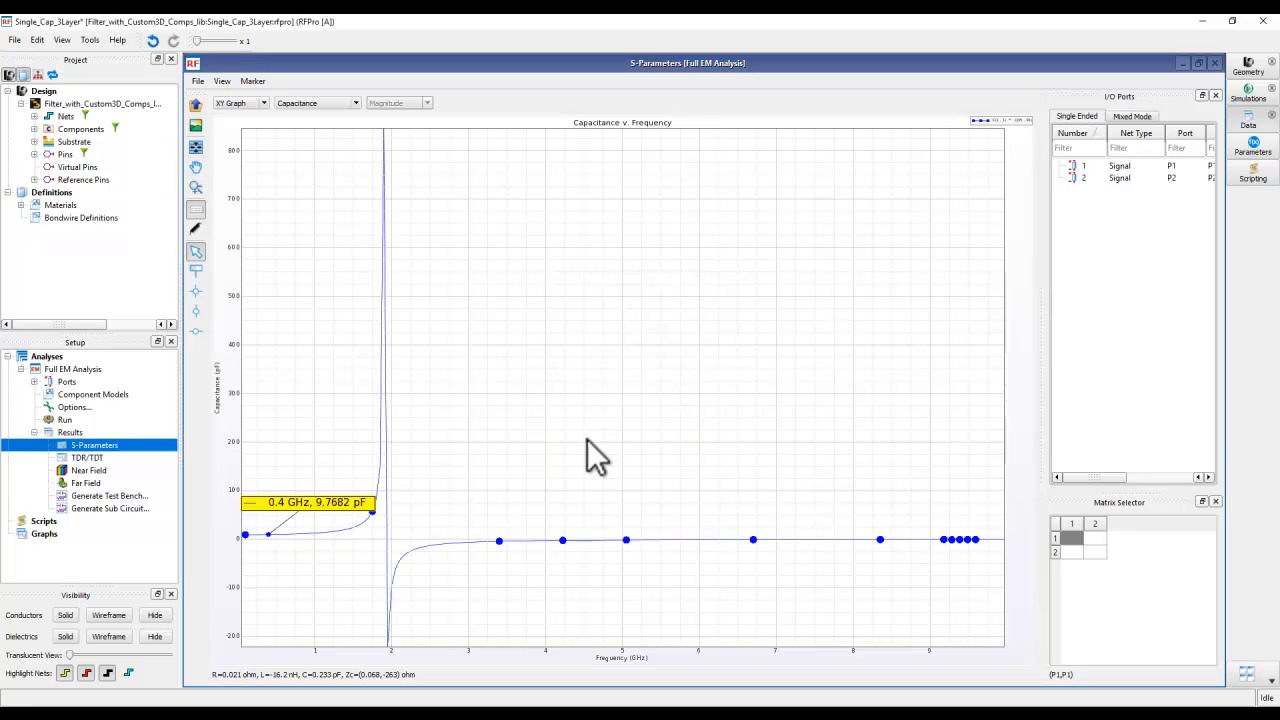
left_click_drag(344, 498, 340, 468)
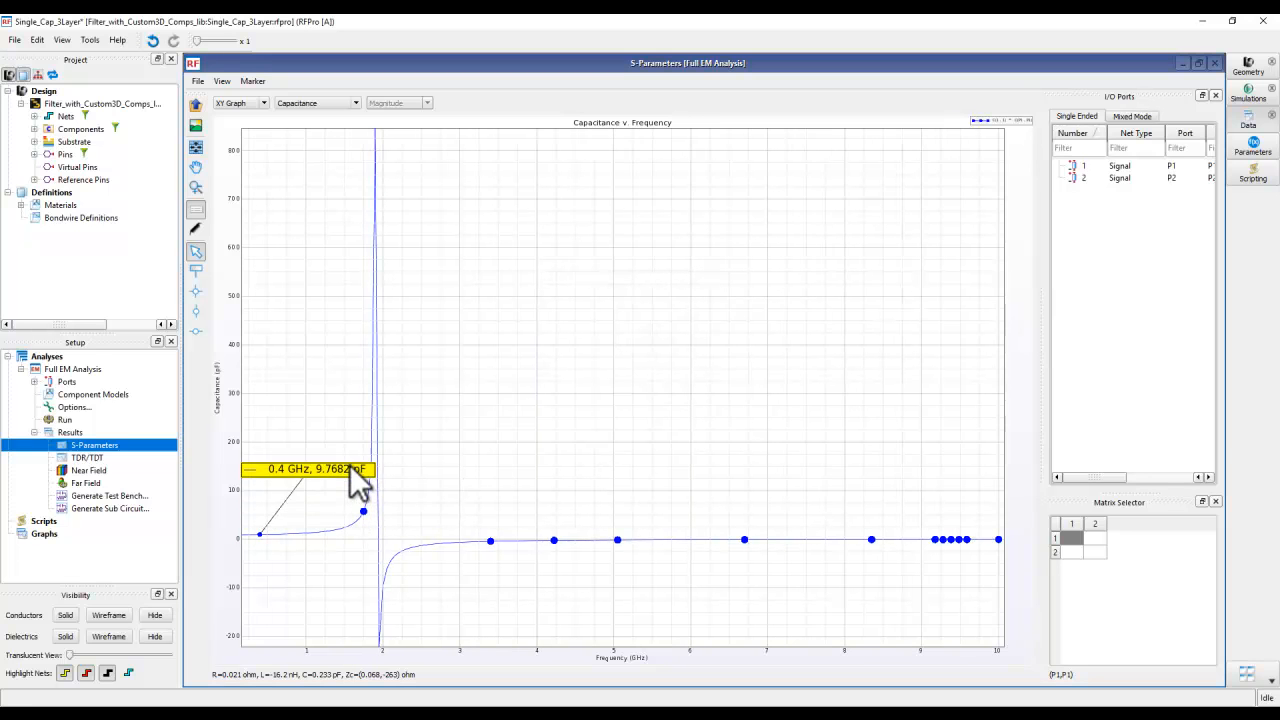
mouse_move(474, 508)
left_mouse_down()
mouse_move(500, 503)
mouse_move(484, 501)
left_mouse_up()
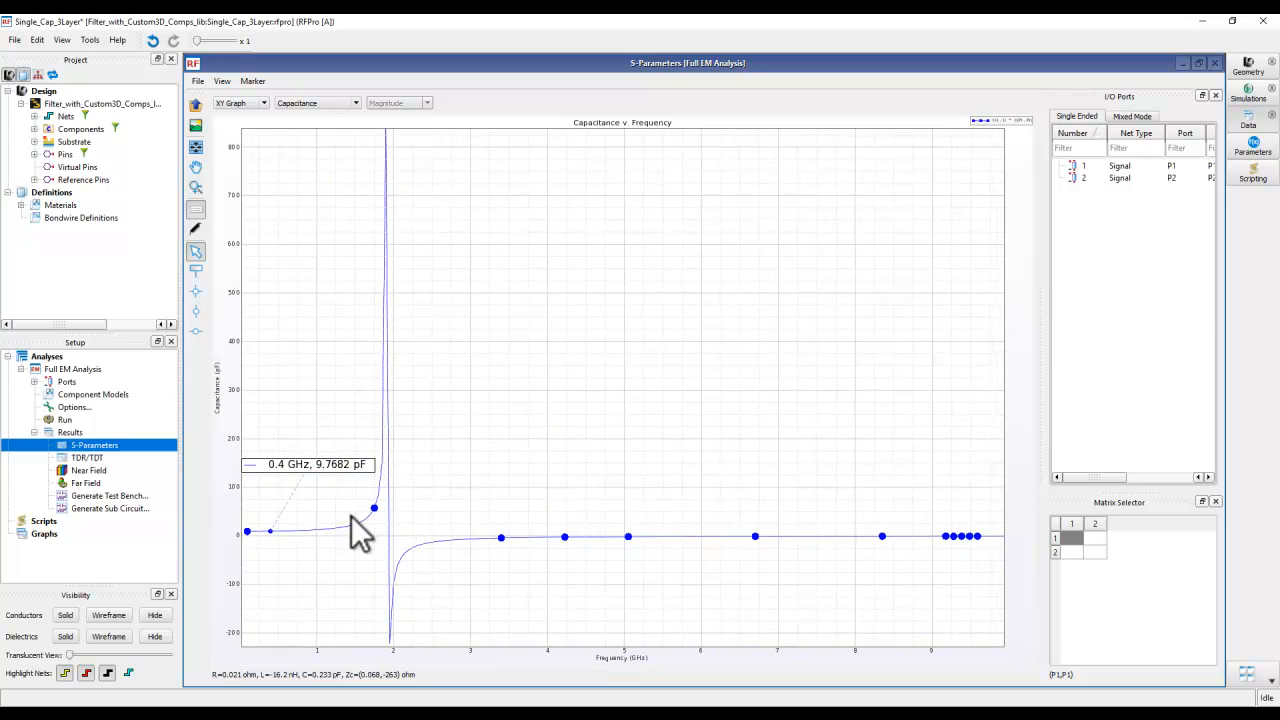
left_click(271, 530)
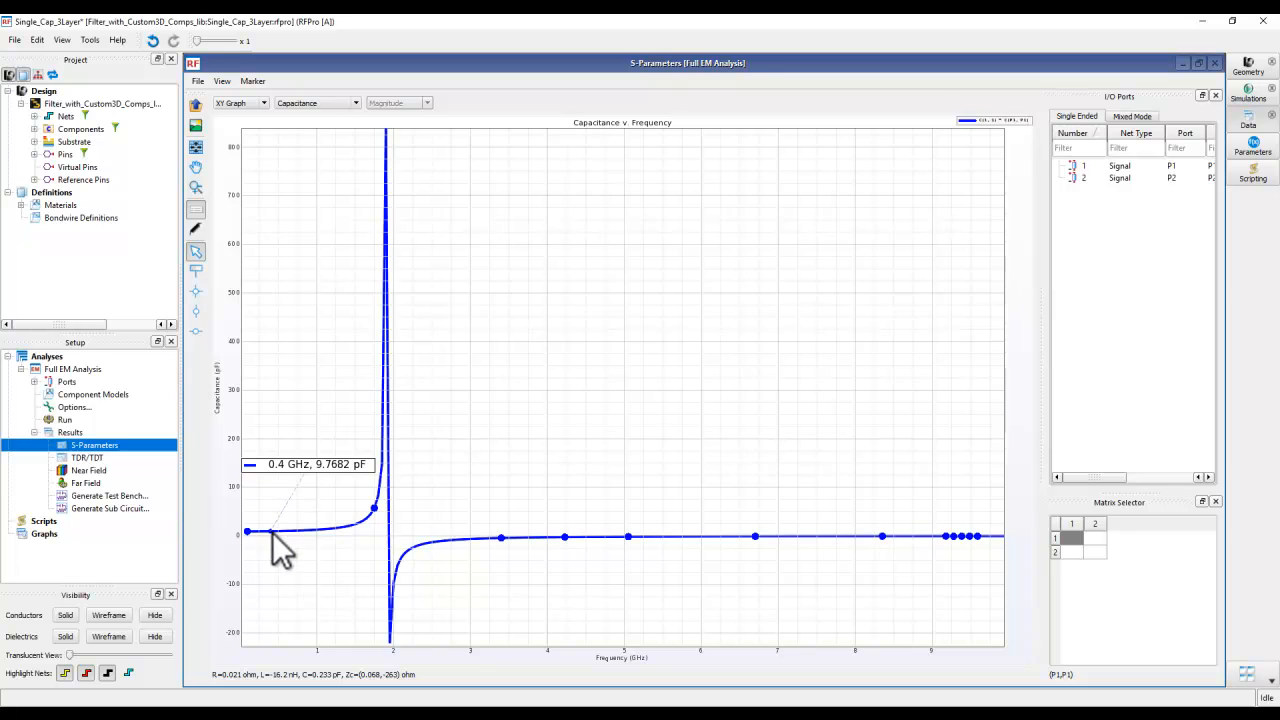
left_click_drag(270, 532, 273, 530)
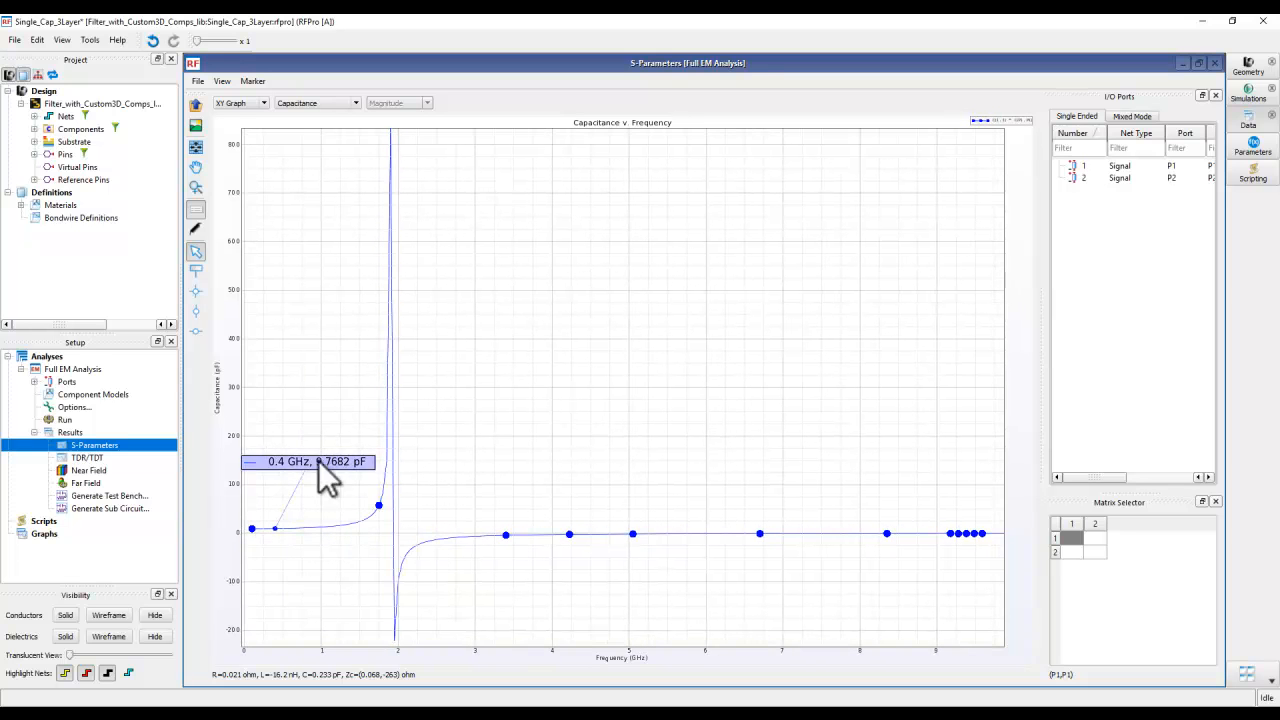
left_click_drag(447, 450, 448, 461)
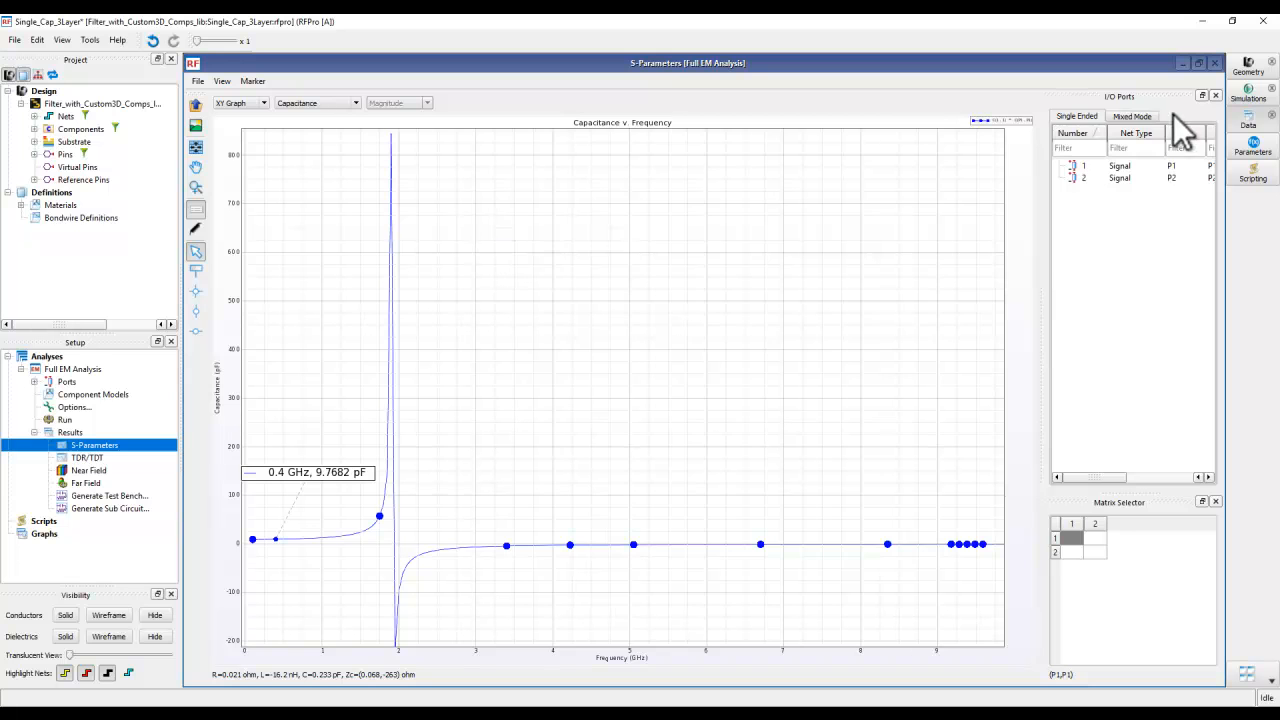
- Close the capacitor's RFPro project without saving and list the analysis results in the rfpro view of Single_Ind_7Turns
left_click(1261, 20)
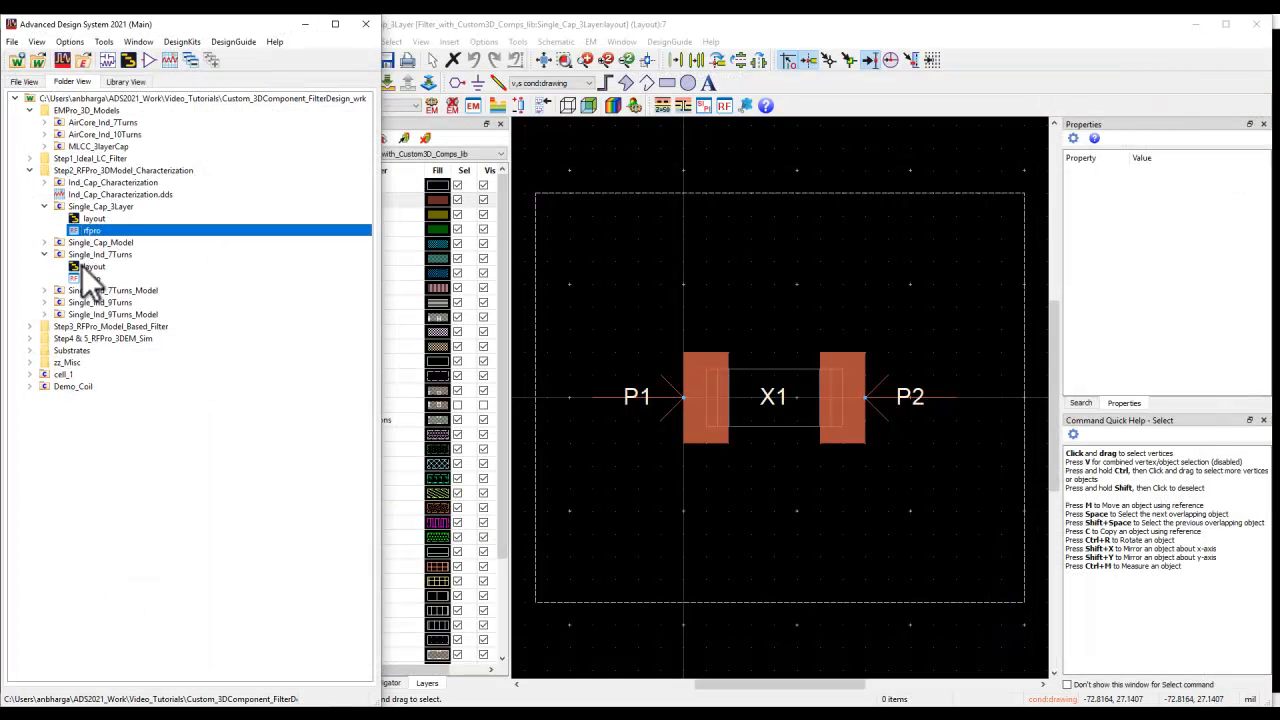
double_click(92, 277)
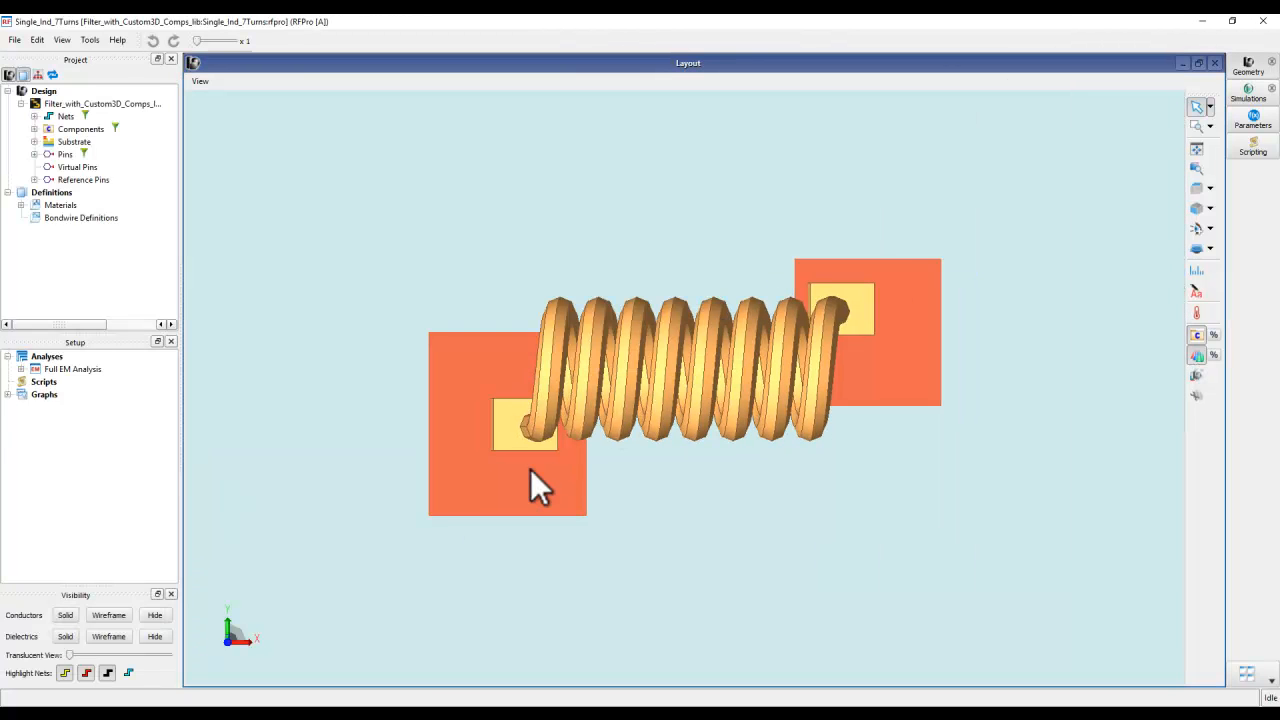
left_click(21, 369)
left_click(34, 432)
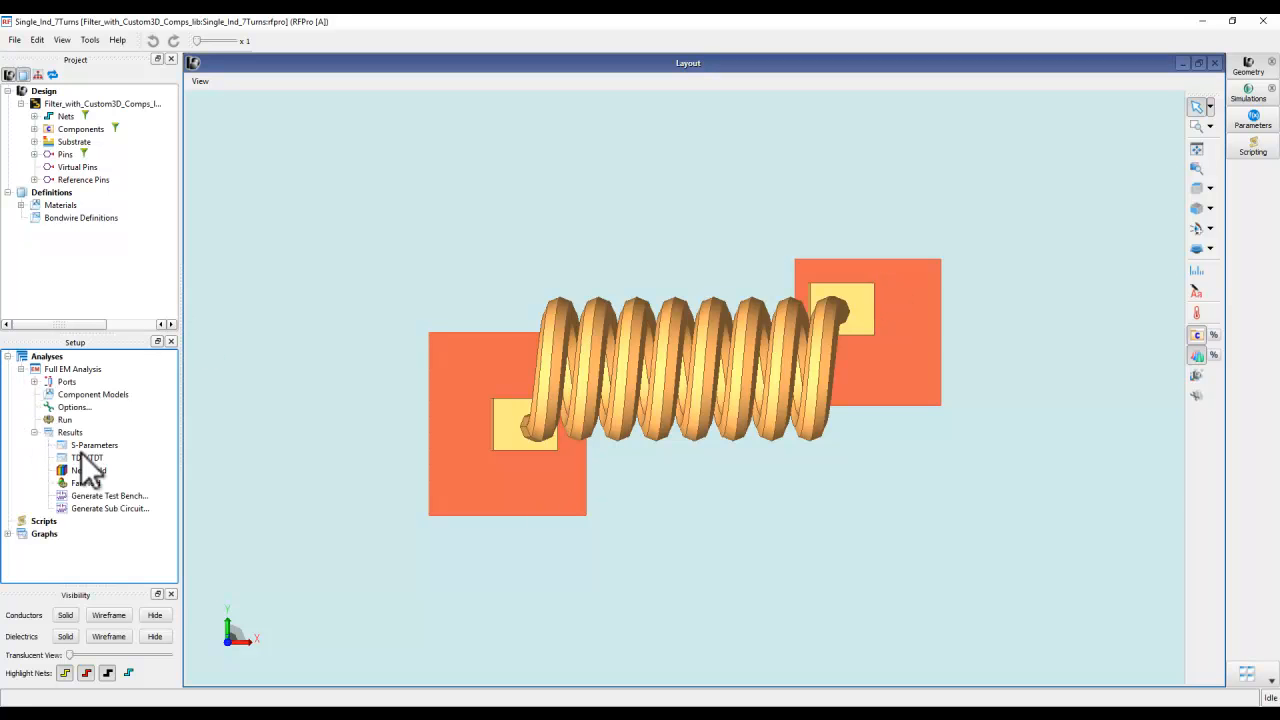
- Open the coil's S-Parameters results in a maximized plot window and plot the port 1,1 Inductance
double_click(88, 445)
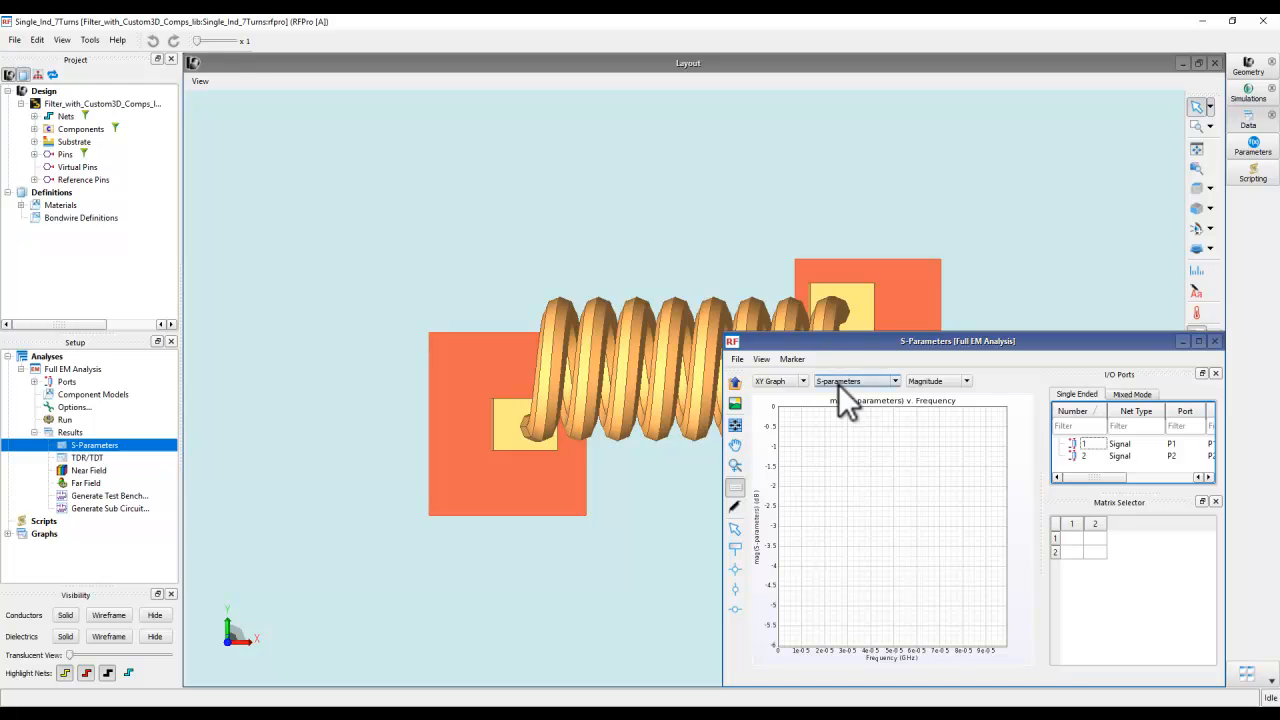
double_click(830, 340)
left_click(1072, 539)
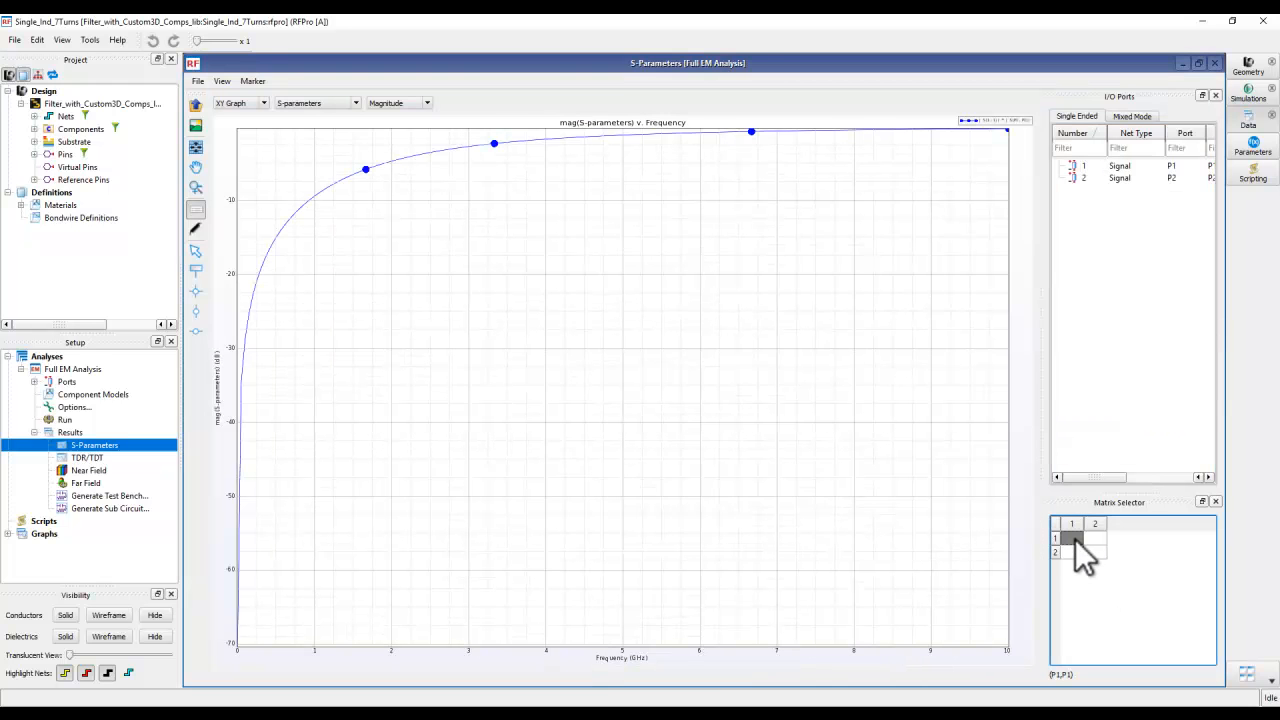
left_click(321, 104)
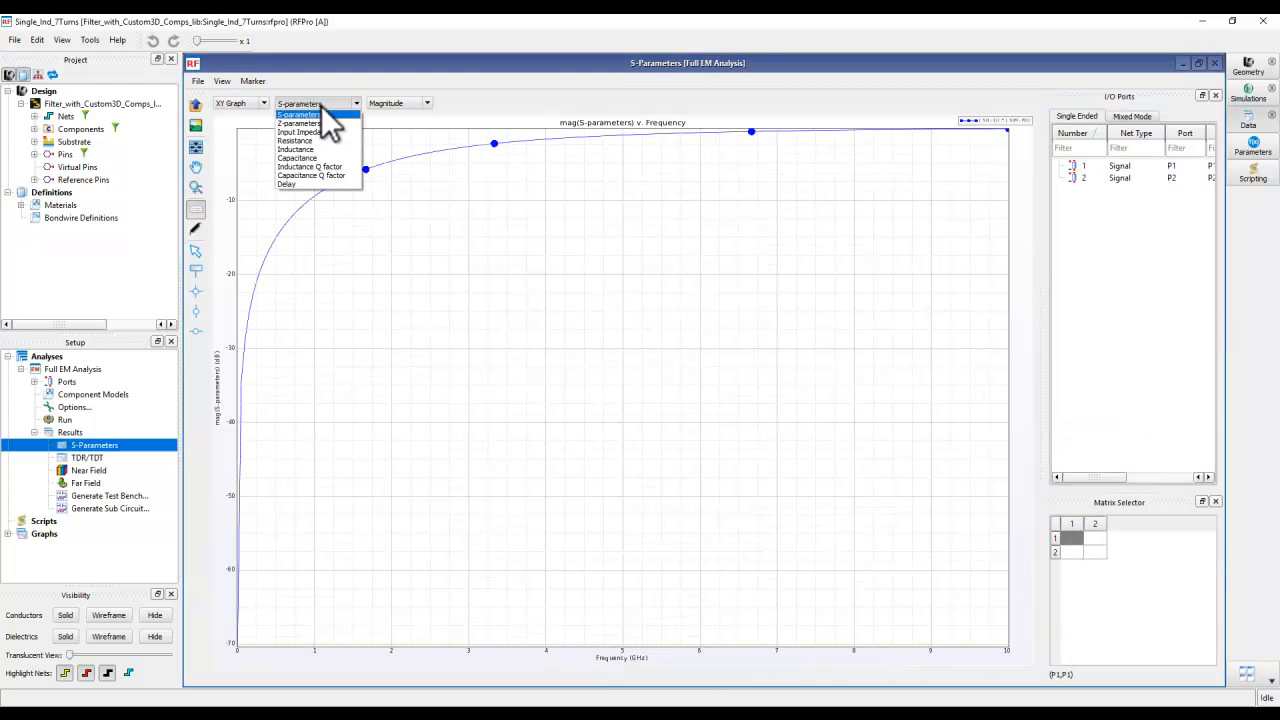
left_click(298, 149)
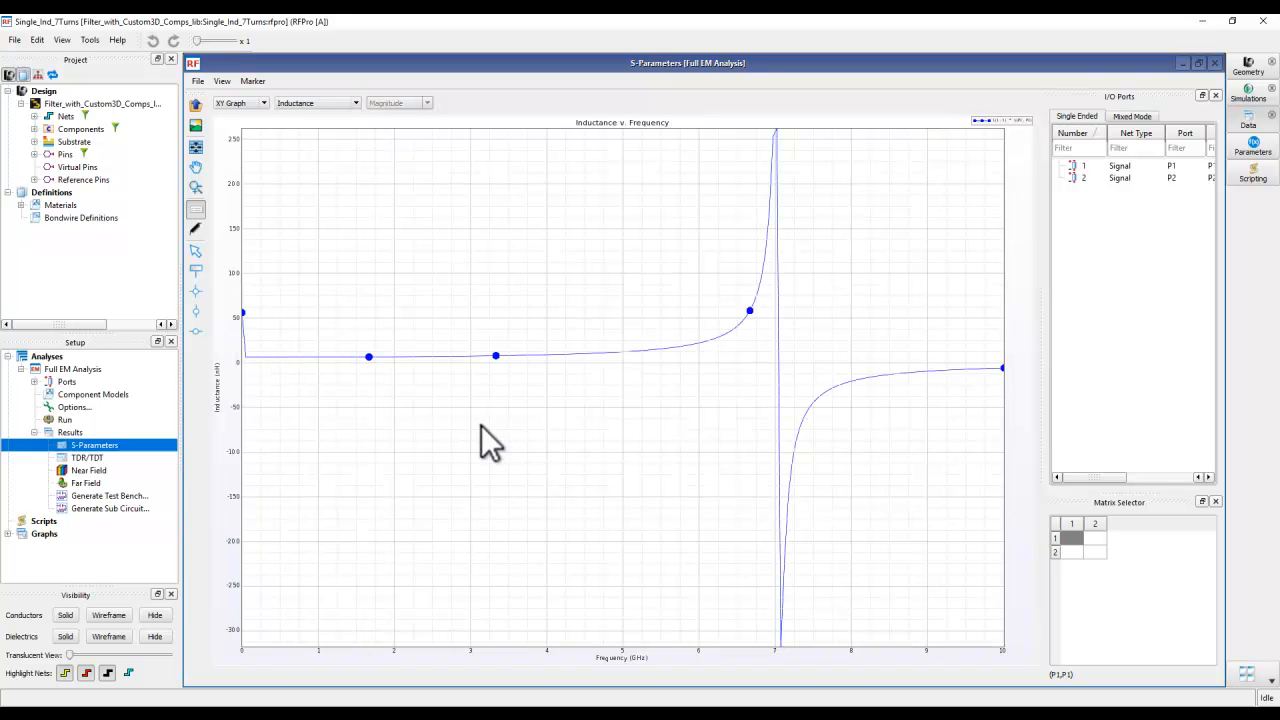
- Place a point marker at about 0.76 GHz on the inductance curve, with its label above the curve in font size 24
left_click(196, 270)
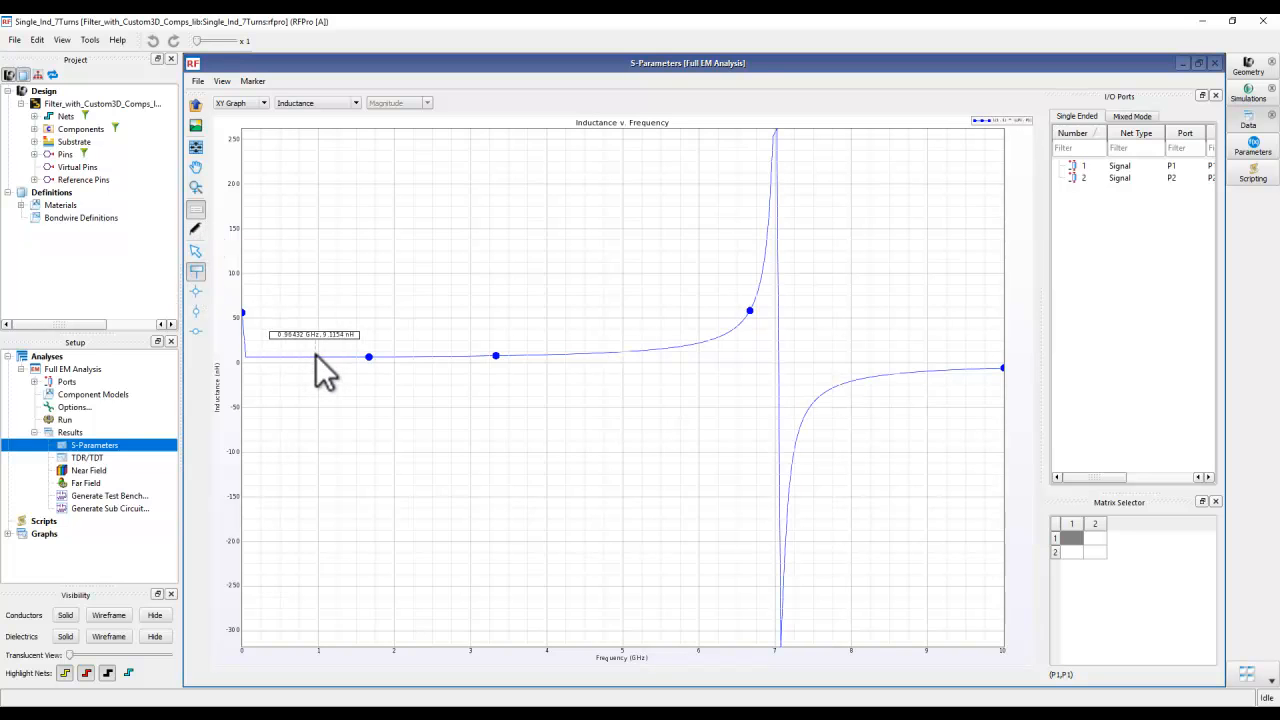
left_click(298, 356)
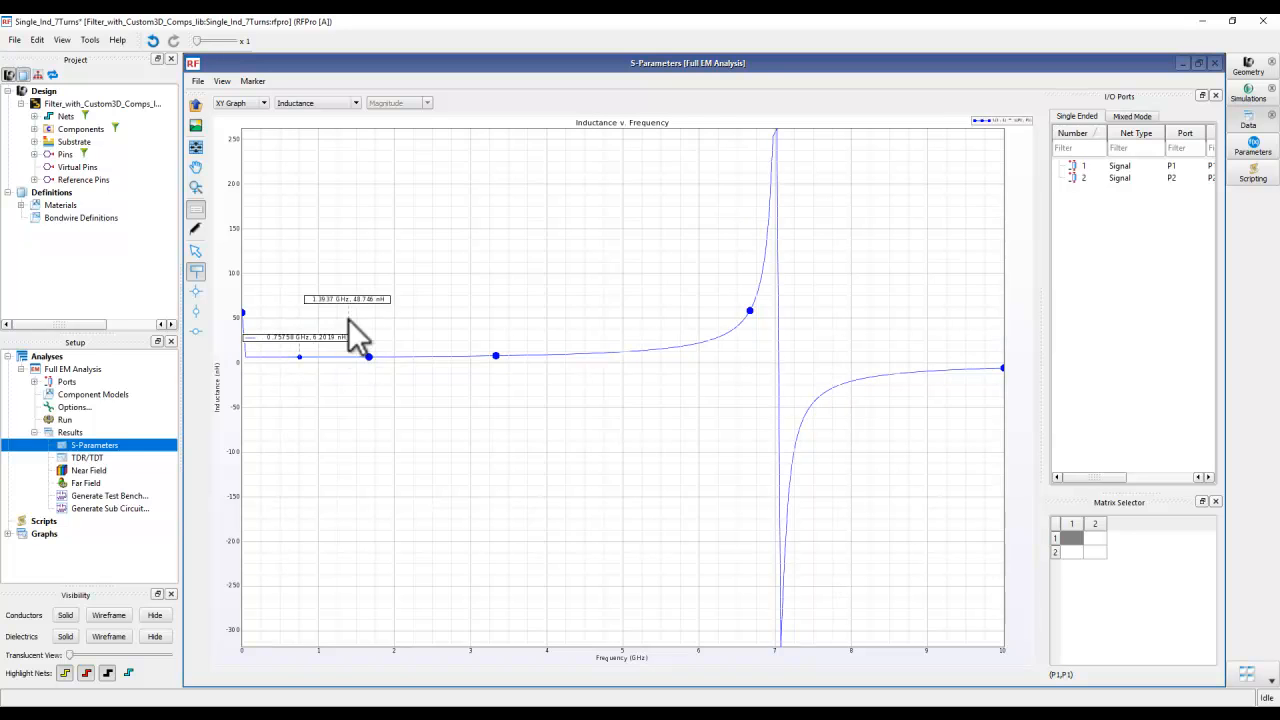
left_click_drag(323, 337, 365, 314)
double_click(368, 316)
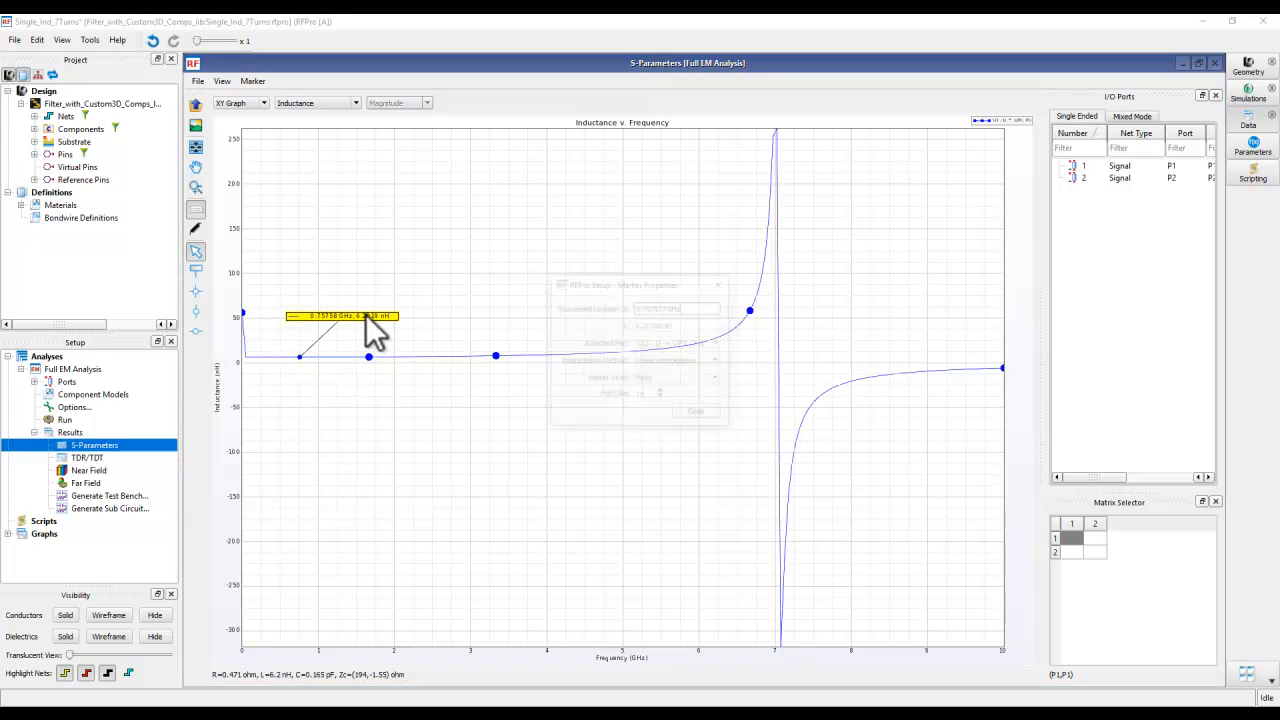
left_click(646, 395)
type("20")
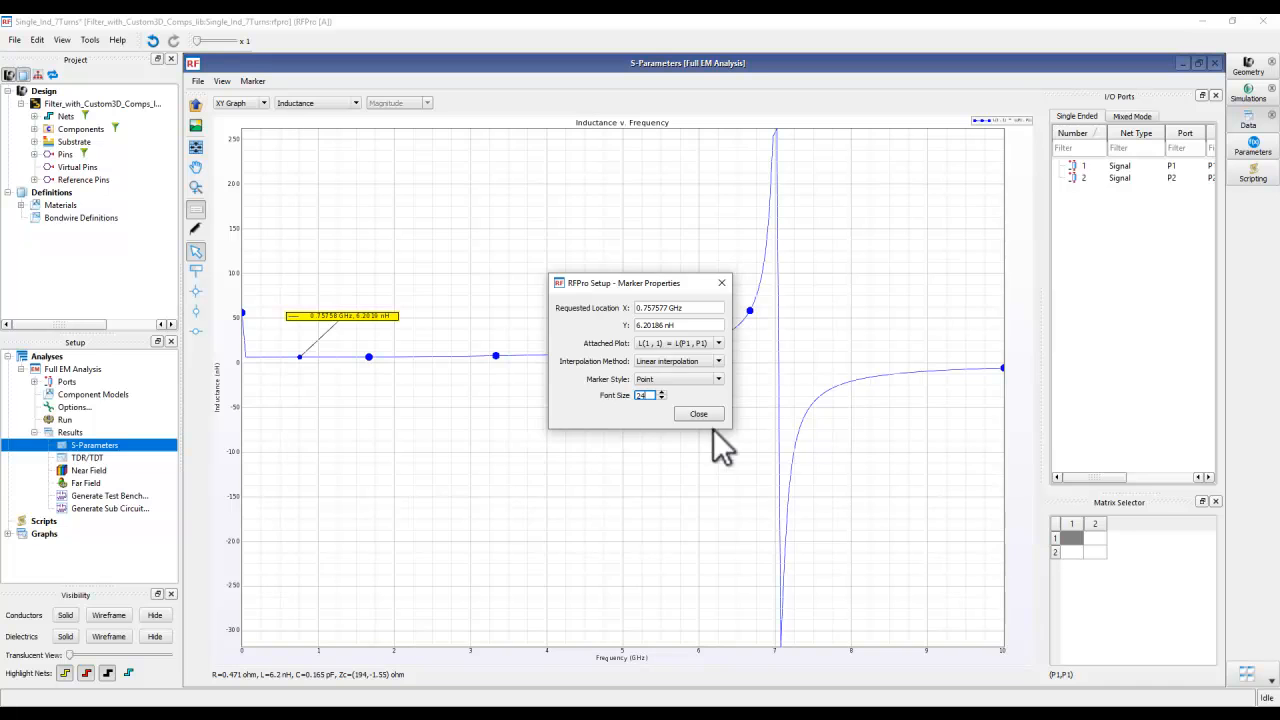
left_click(704, 417)
left_click_drag(494, 420, 484, 410)
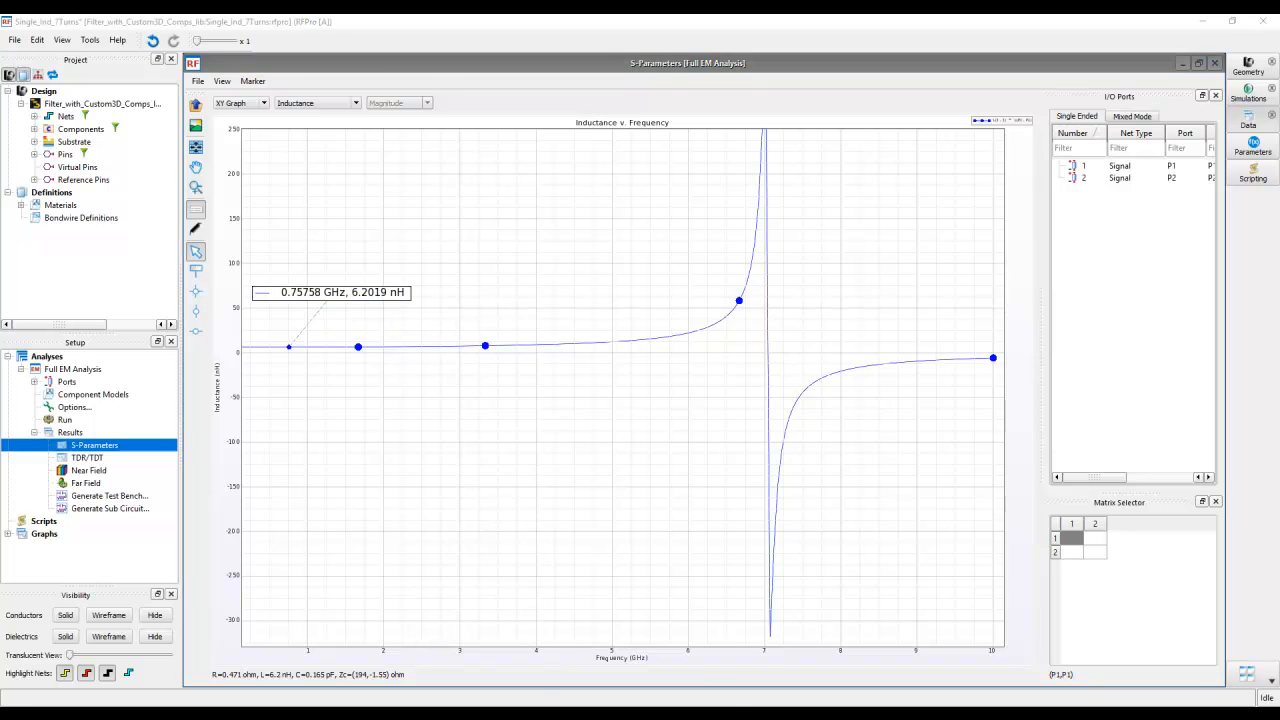
- Check the ideal inductor values in the Step1_Ideal_LC_Filter schematic for comparison, and close that schematic
mouse_move(560, 700)
left_click(543, 670)
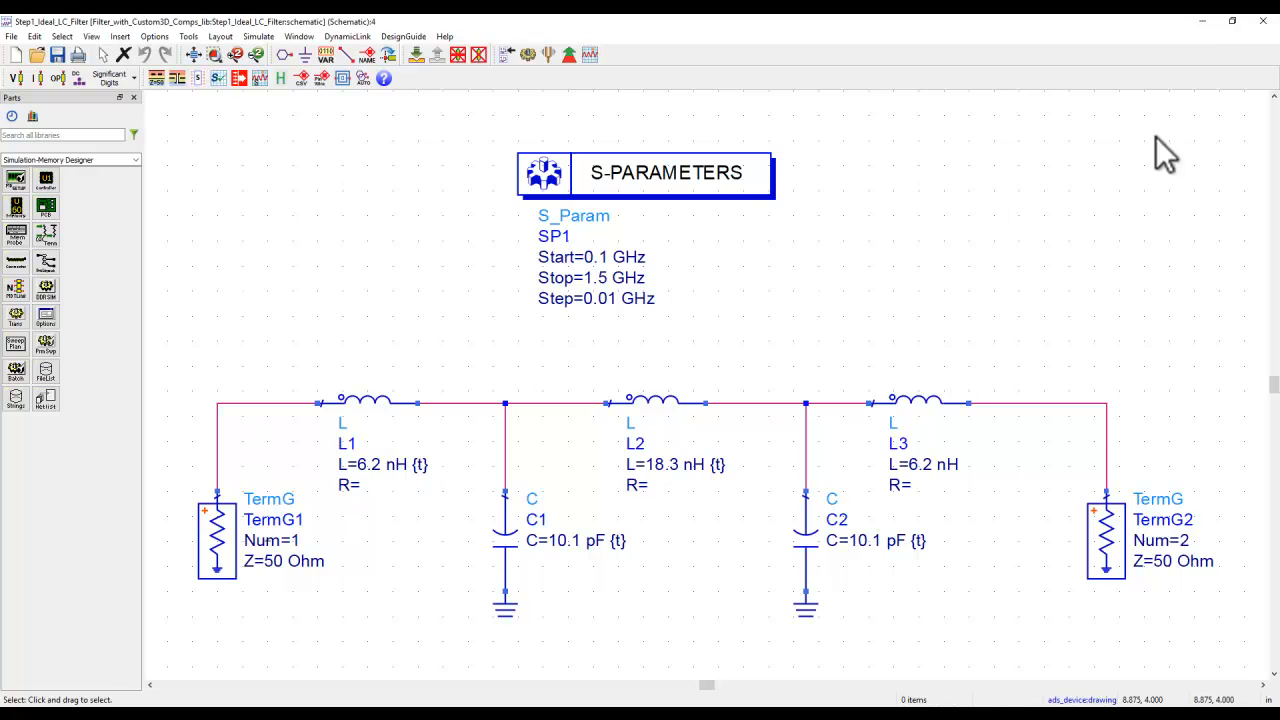
left_click(1257, 21)
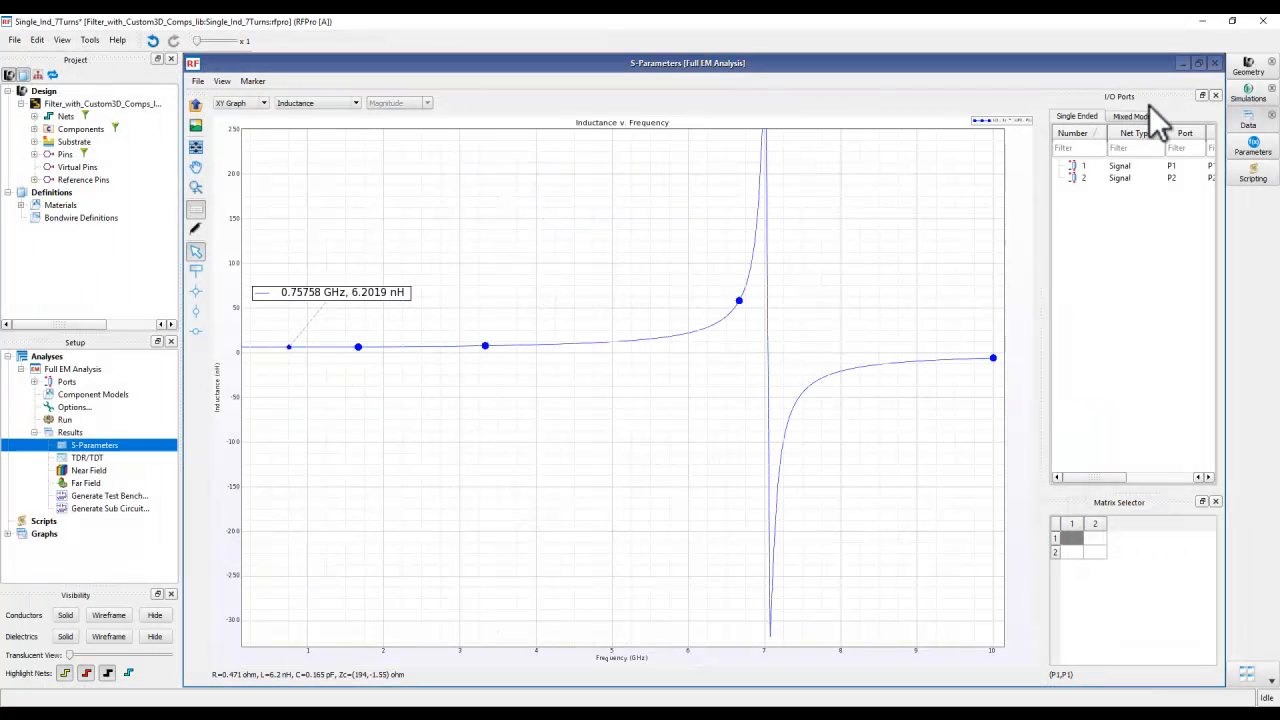
- Close the 7-turn coil's RFPro project without saving and open the Ind_Cap_Characterization schematic
left_click(1257, 21)
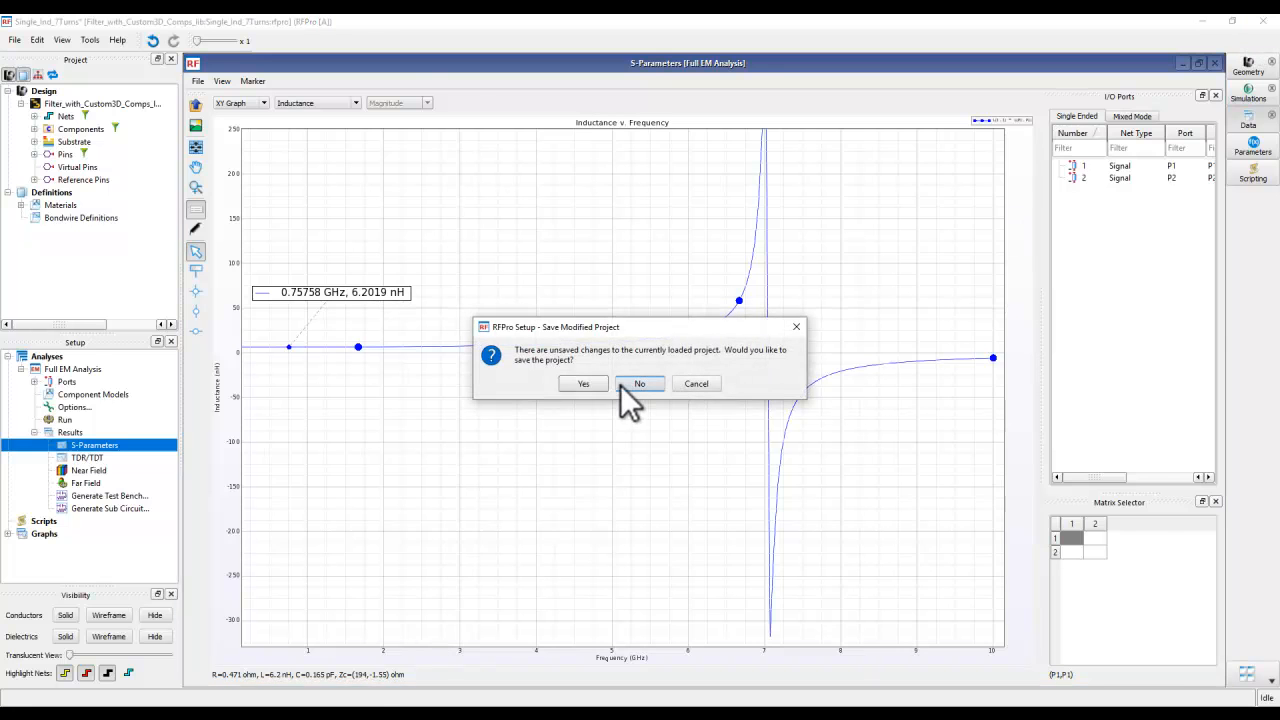
left_click(625, 385)
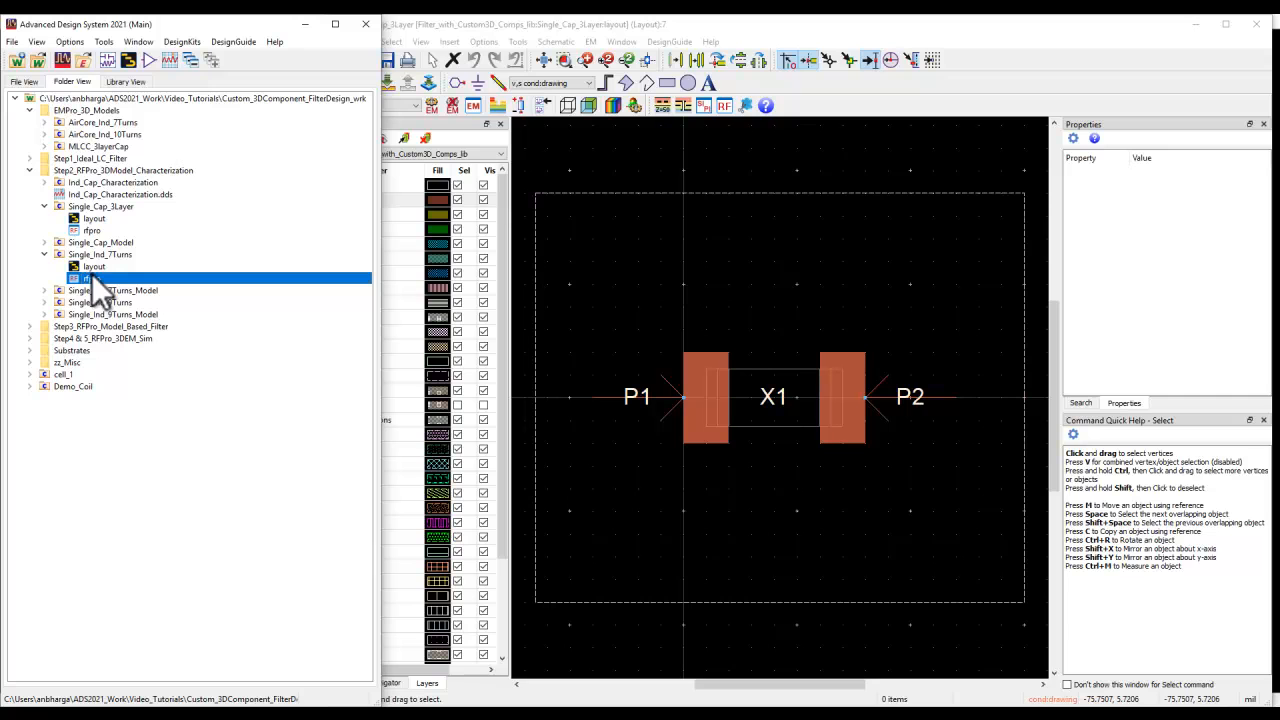
left_click(45, 182)
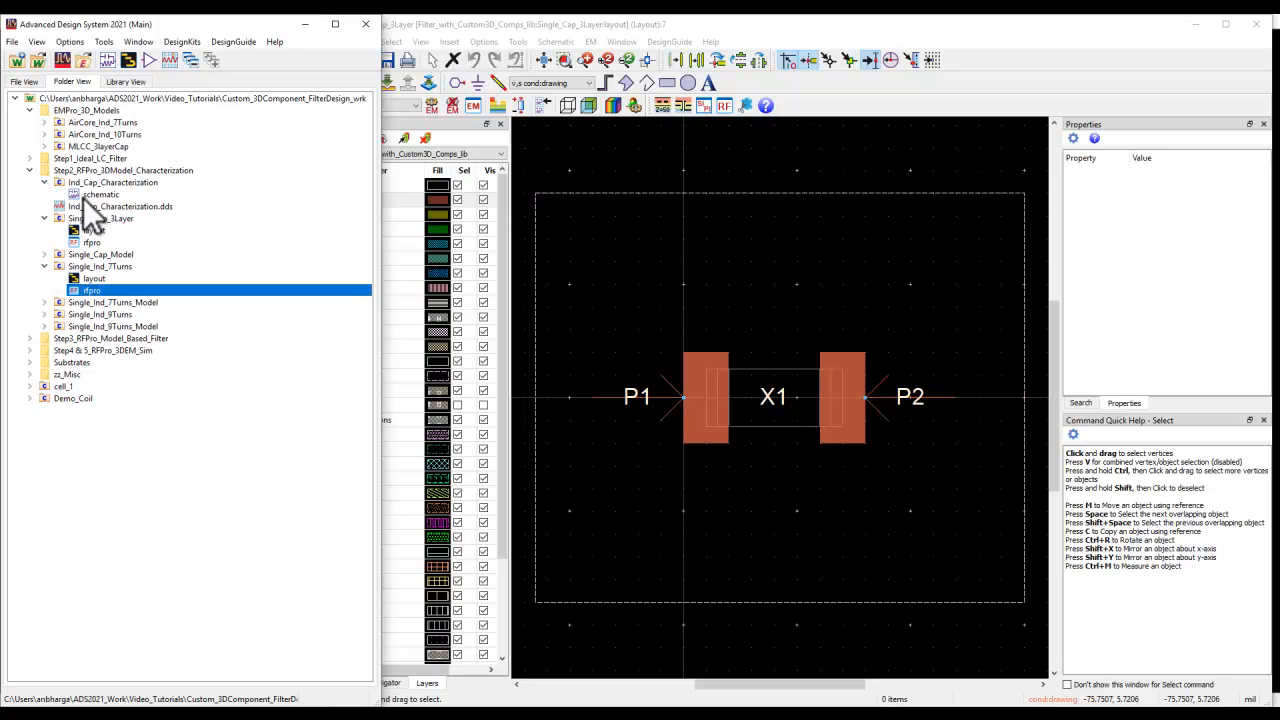
double_click(95, 194)
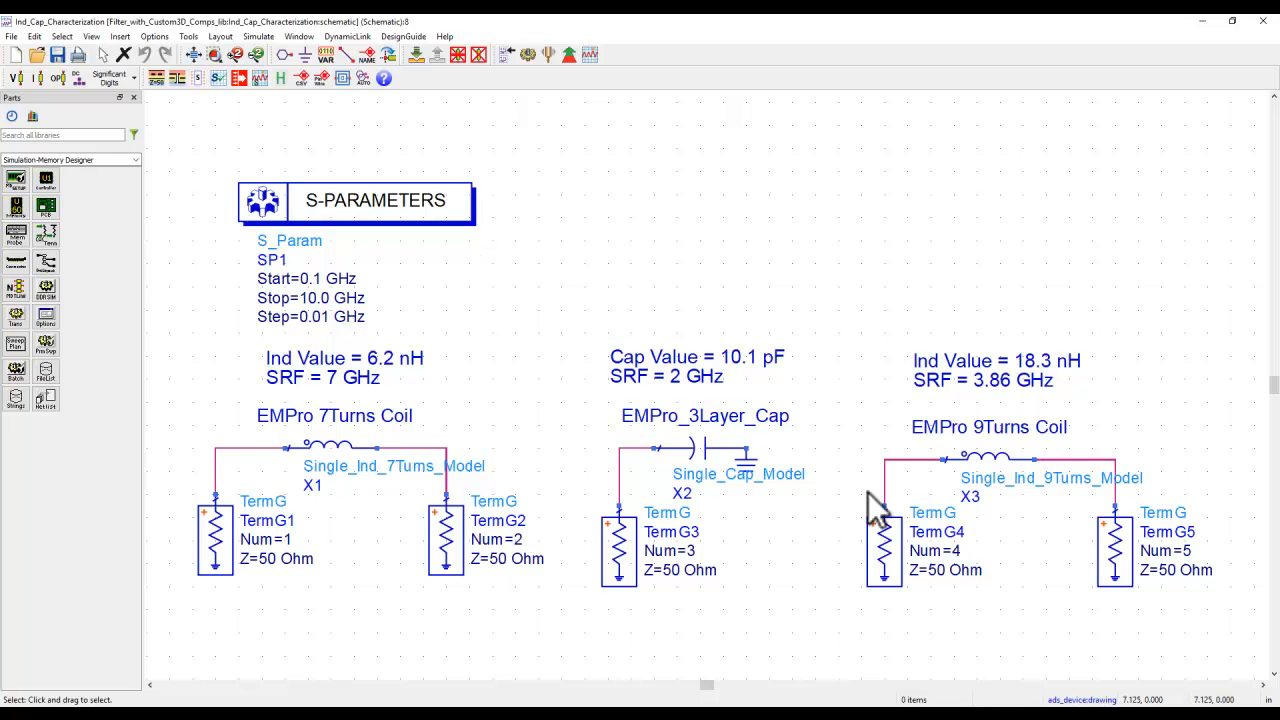
- Review which parameter types the SP1 S-parameter controller calculates, keeping S-parameters and Y-parameters enabled
double_click(383, 205)
left_click(103, 105)
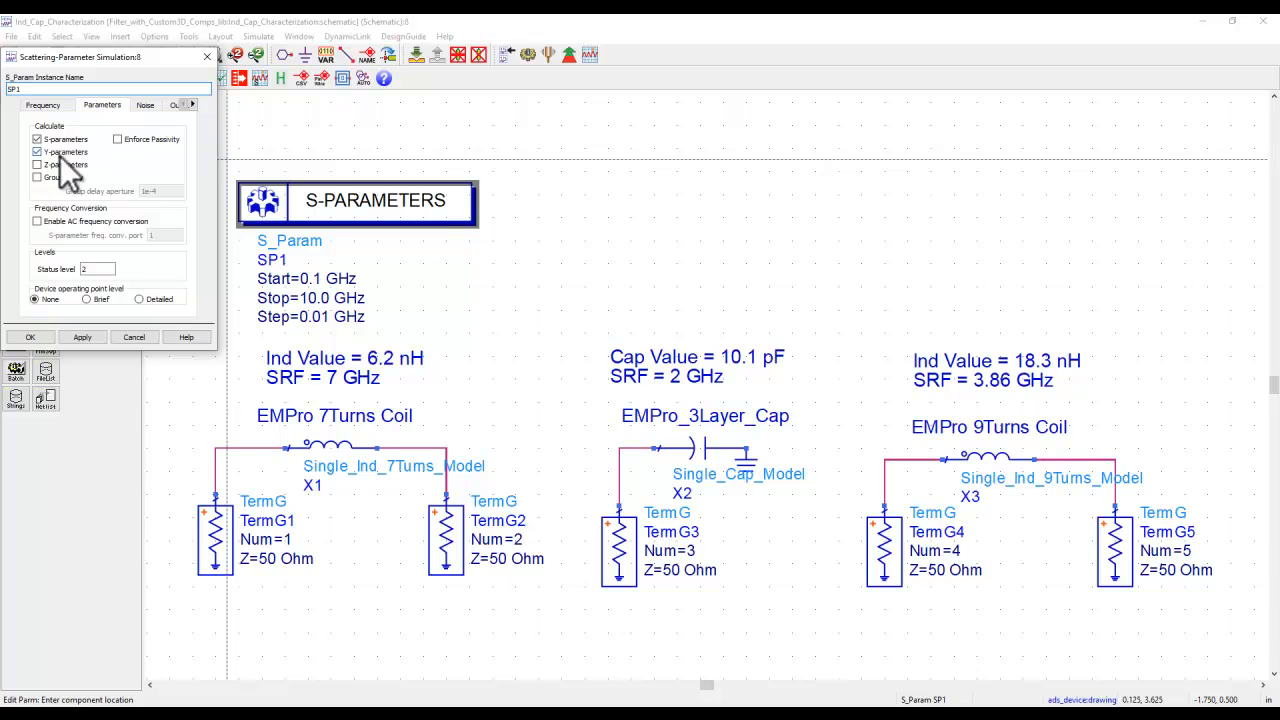
left_click(42, 339)
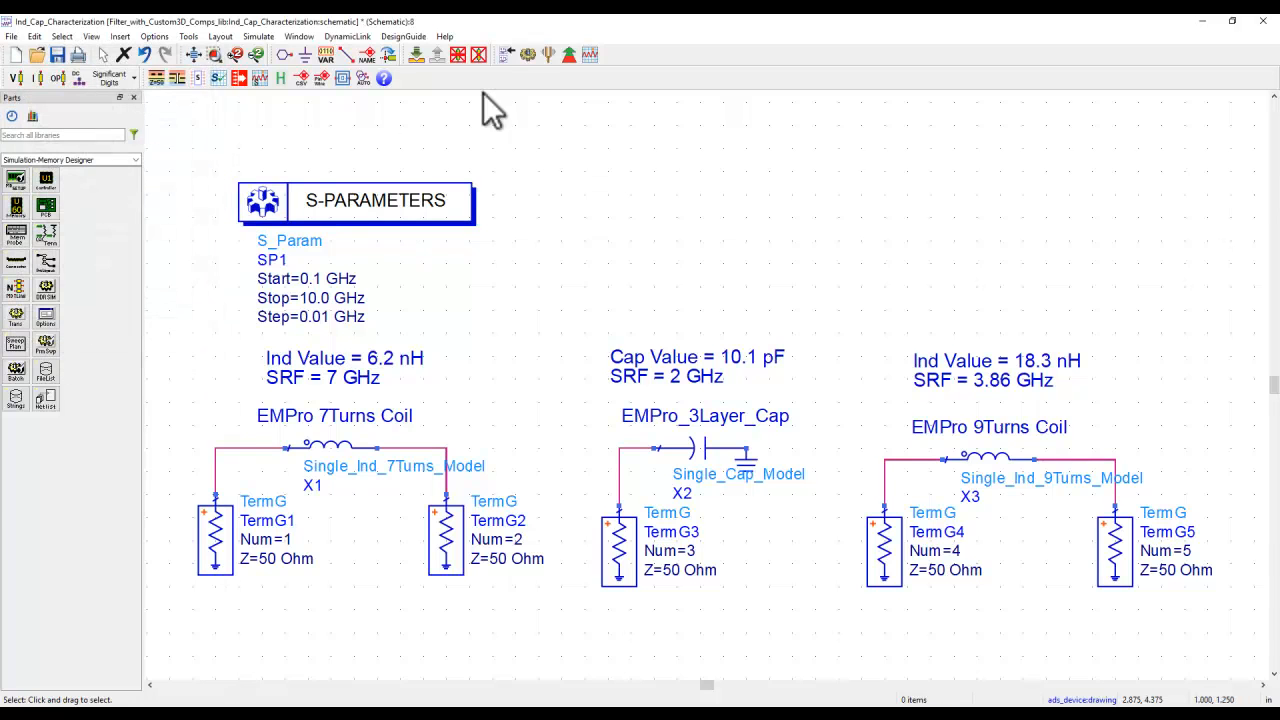
- Simulate the Ind_Cap_Characterization schematic and examine the inductance and capacitance marker readings in the data display
left_click(527, 54)
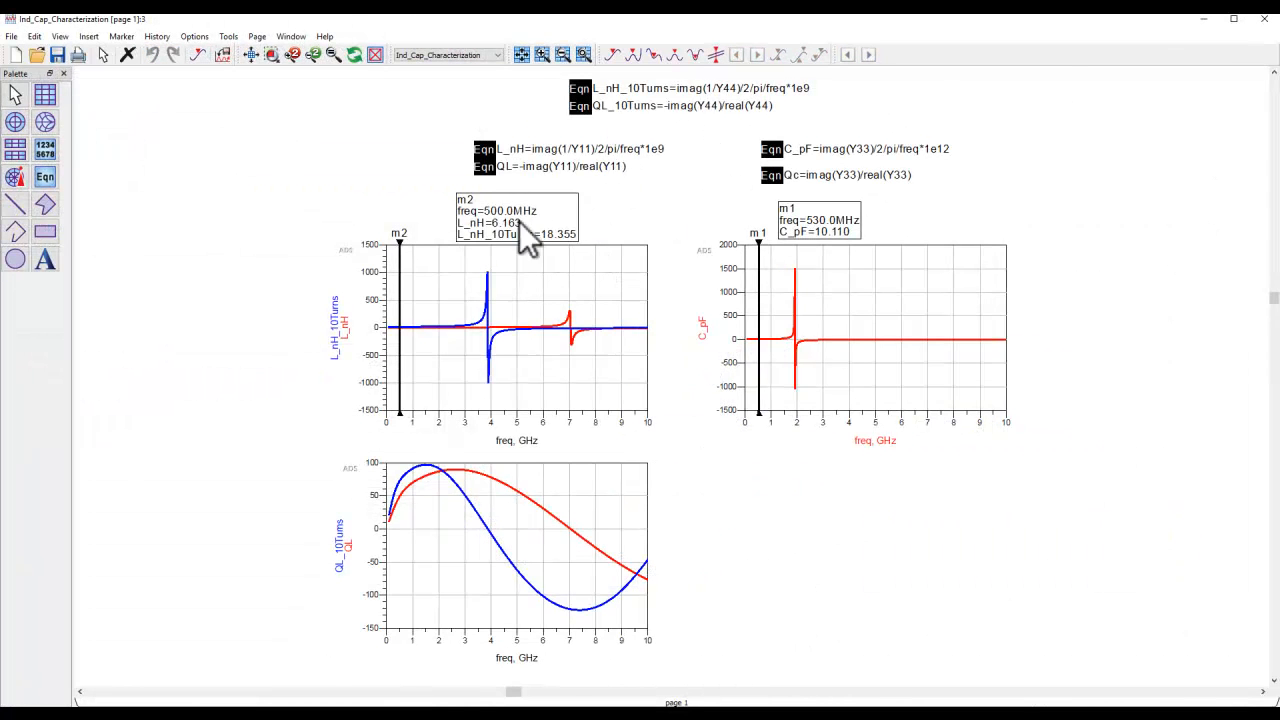
scroll(569, 312, "up", 3)
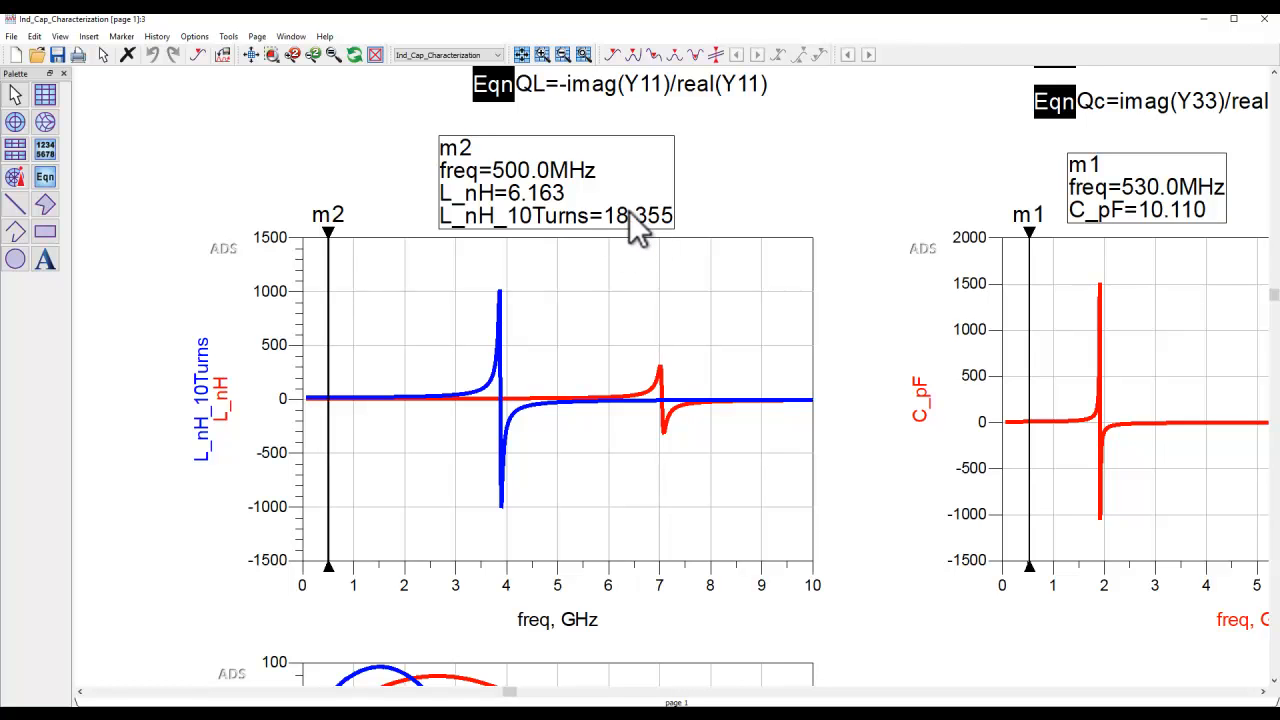
middle_click_drag(762, 319, 349, 306)
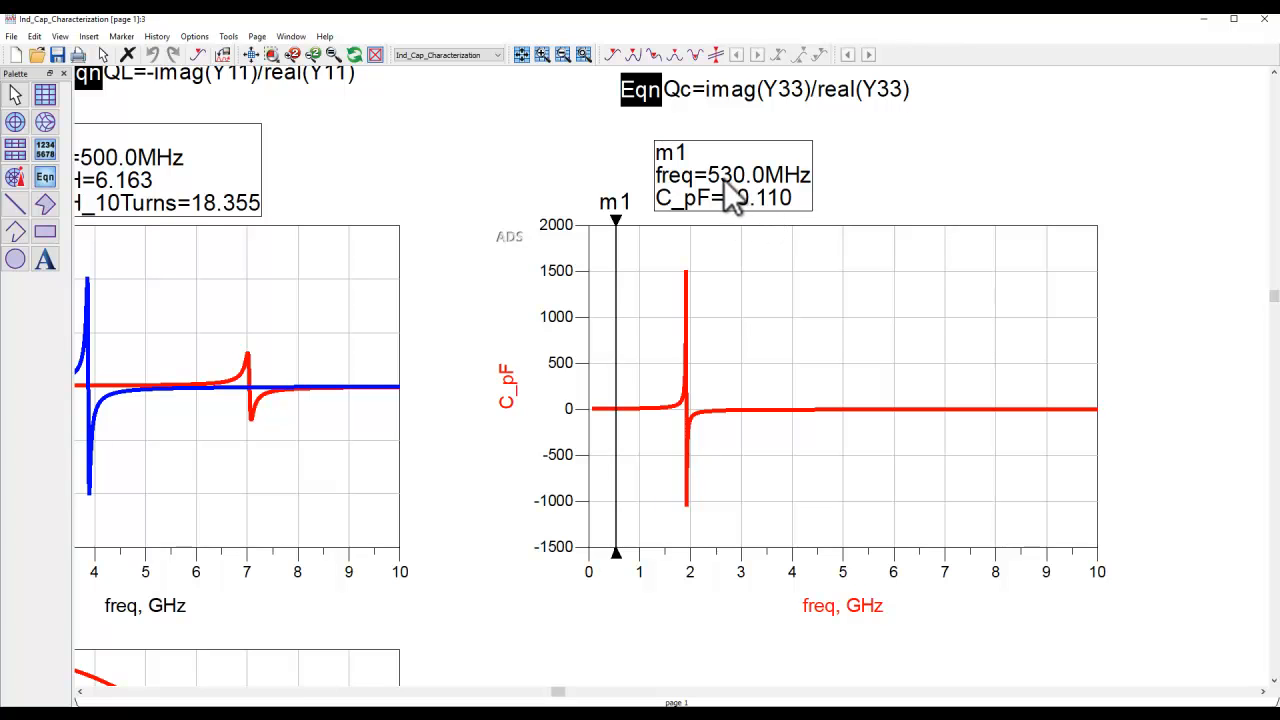
left_click(250, 54)
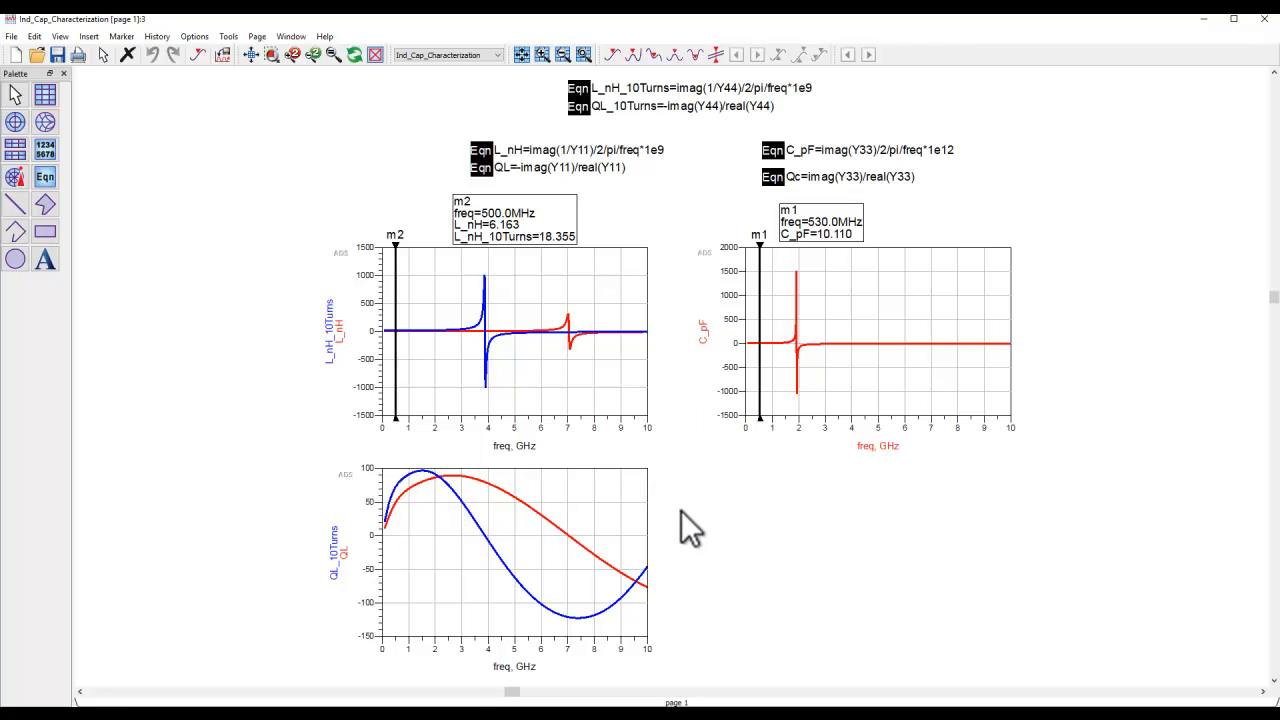
- Switch to the Advanced Design System main window and collapse the Step2_RFPro_3DModel_Characterization folder
left_click(571, 700)
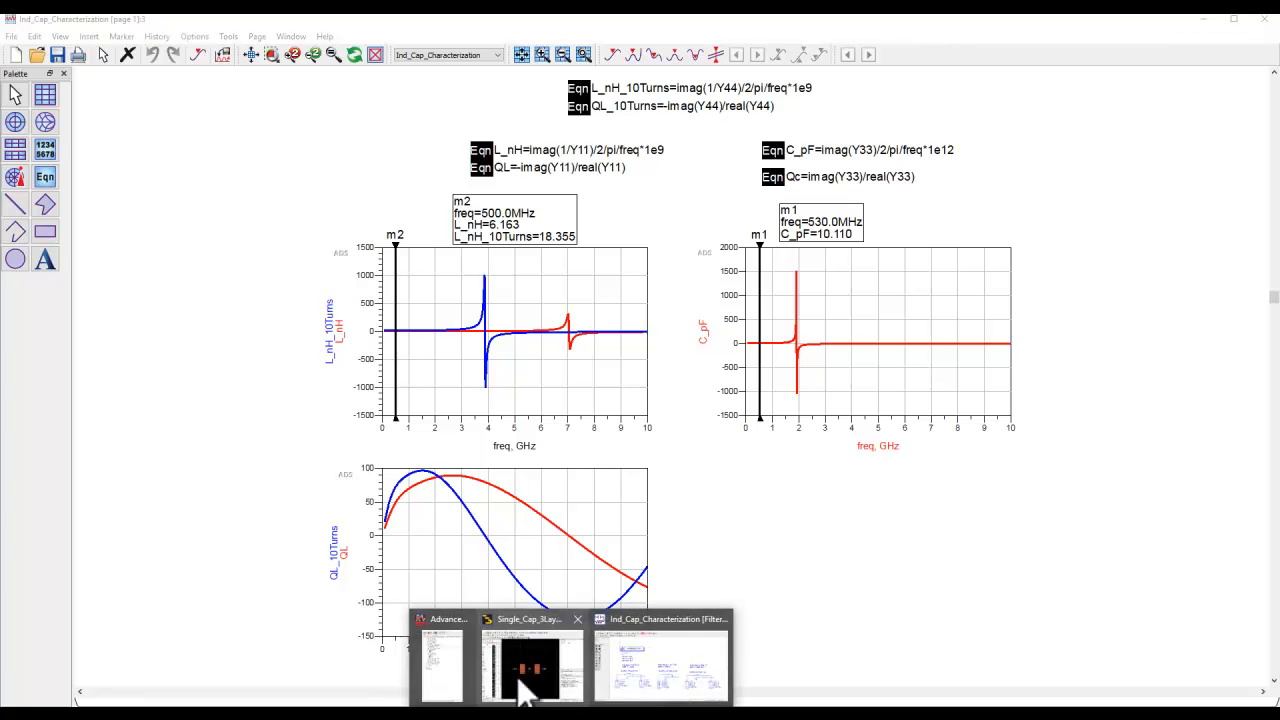
left_click(440, 665)
left_click(30, 171)
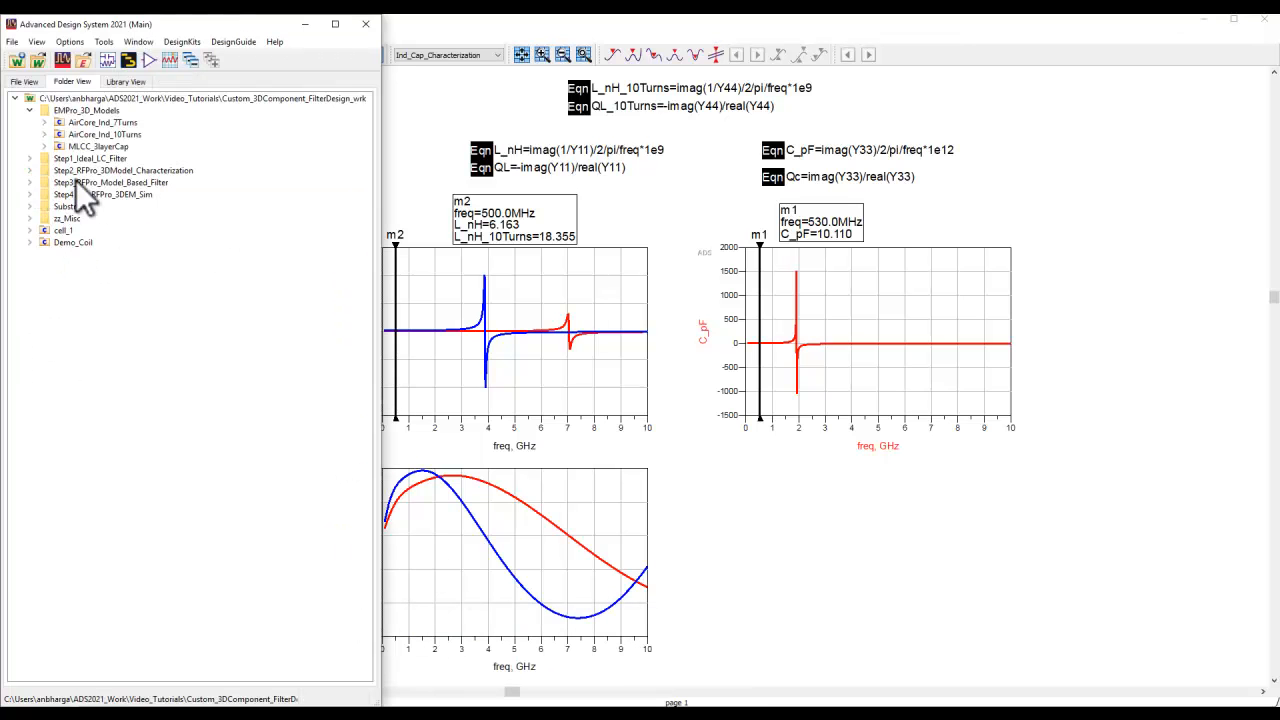
- Open the Single_Cap_Model schematic from the Step2_RFPro_3DModel_Characterization folder, examine its S2P block and data file reference, and close it
left_click(30, 110)
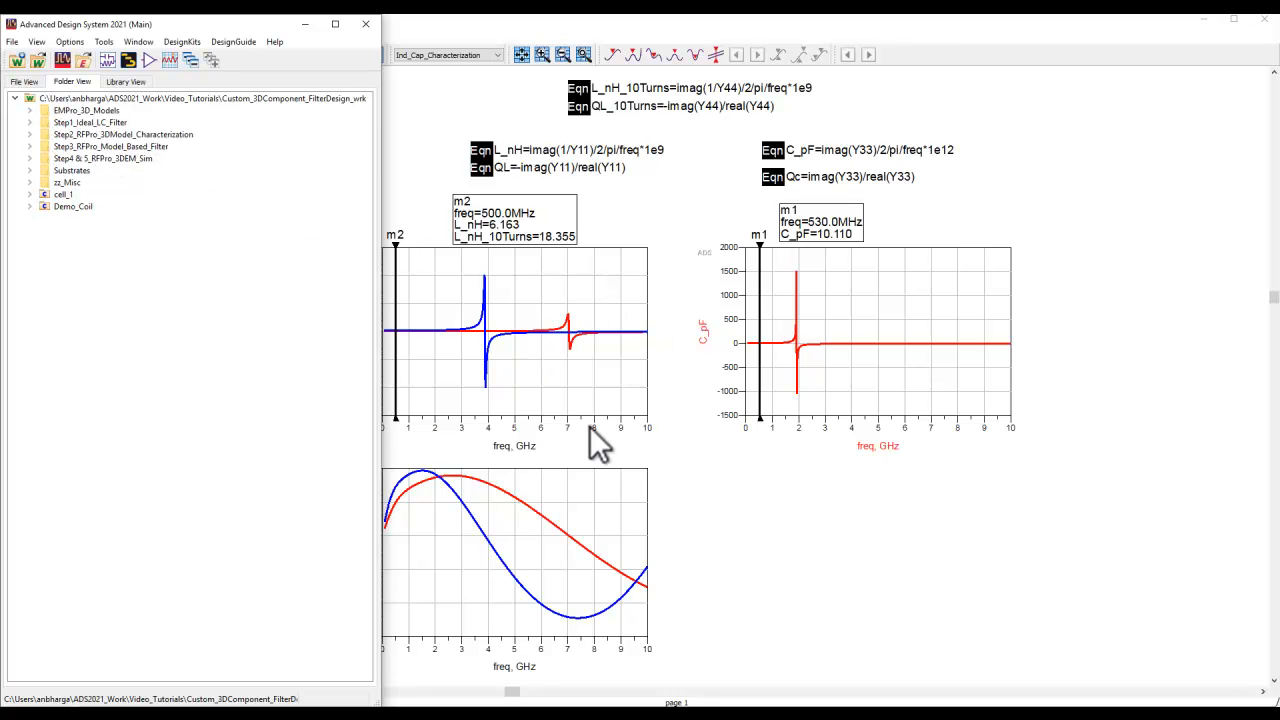
left_click(30, 134)
left_click(44, 182)
left_click(44, 206)
left_click(125, 194)
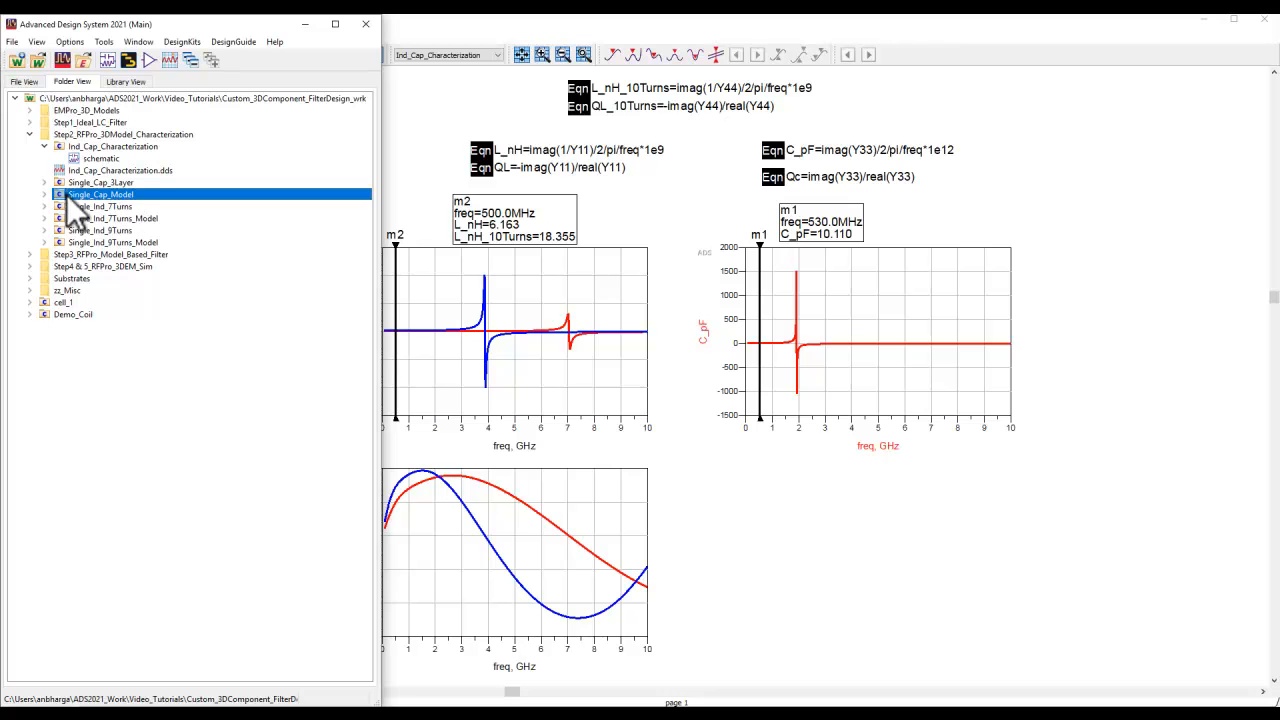
left_click(44, 194)
double_click(99, 206)
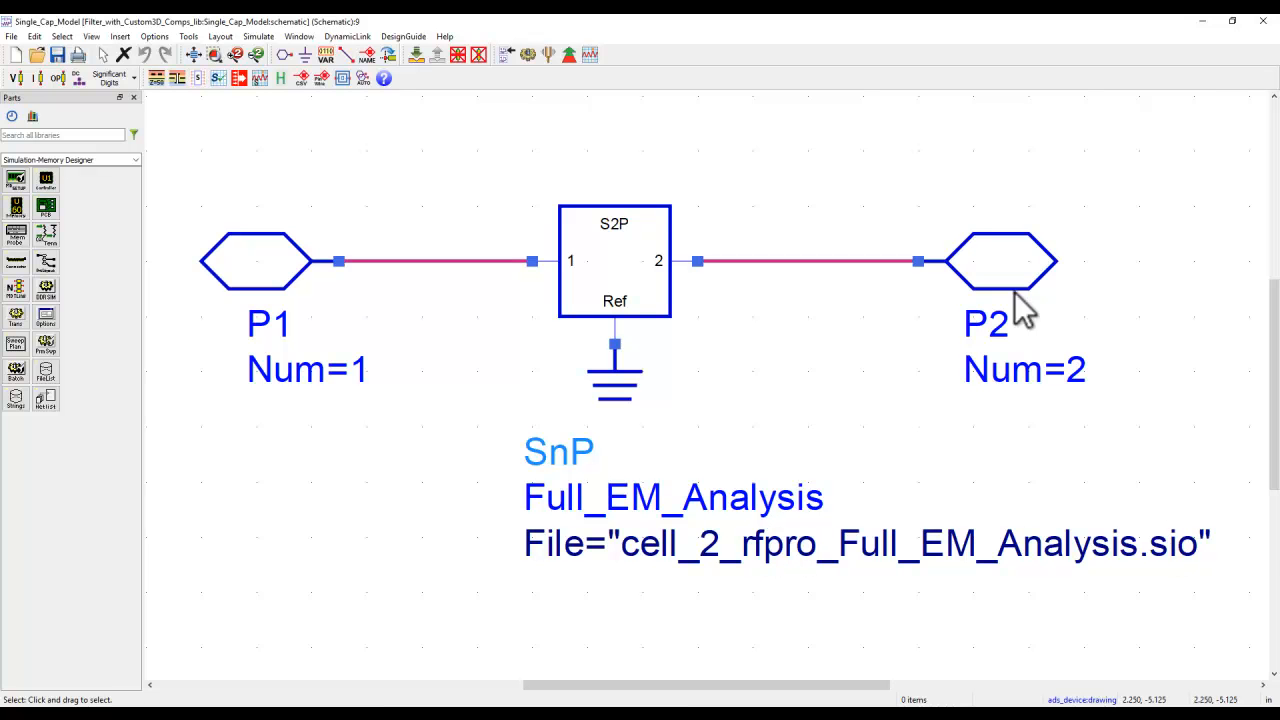
left_click(1263, 20)
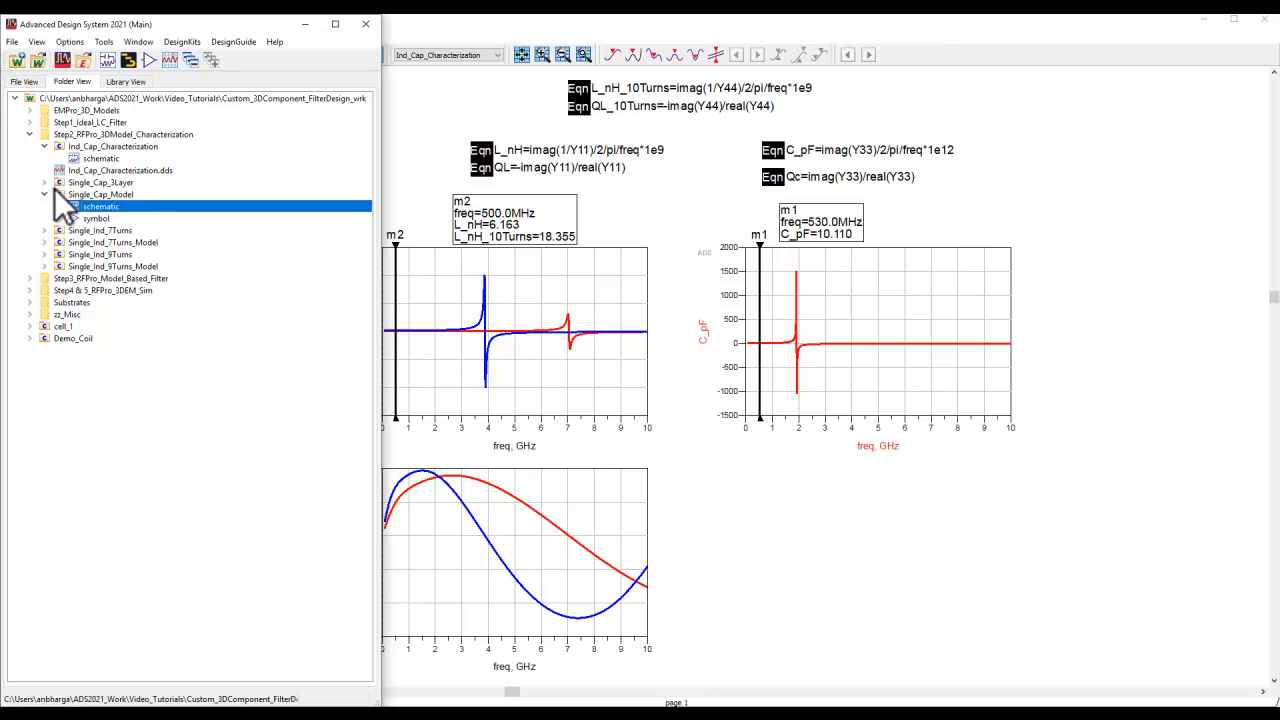
- Open the RFPro_Model_based_Filter schematic of the Step3_RFPro_Model_Filter cell in the Step3_RFPro_Model_Based_Filter folder
left_click(29, 279)
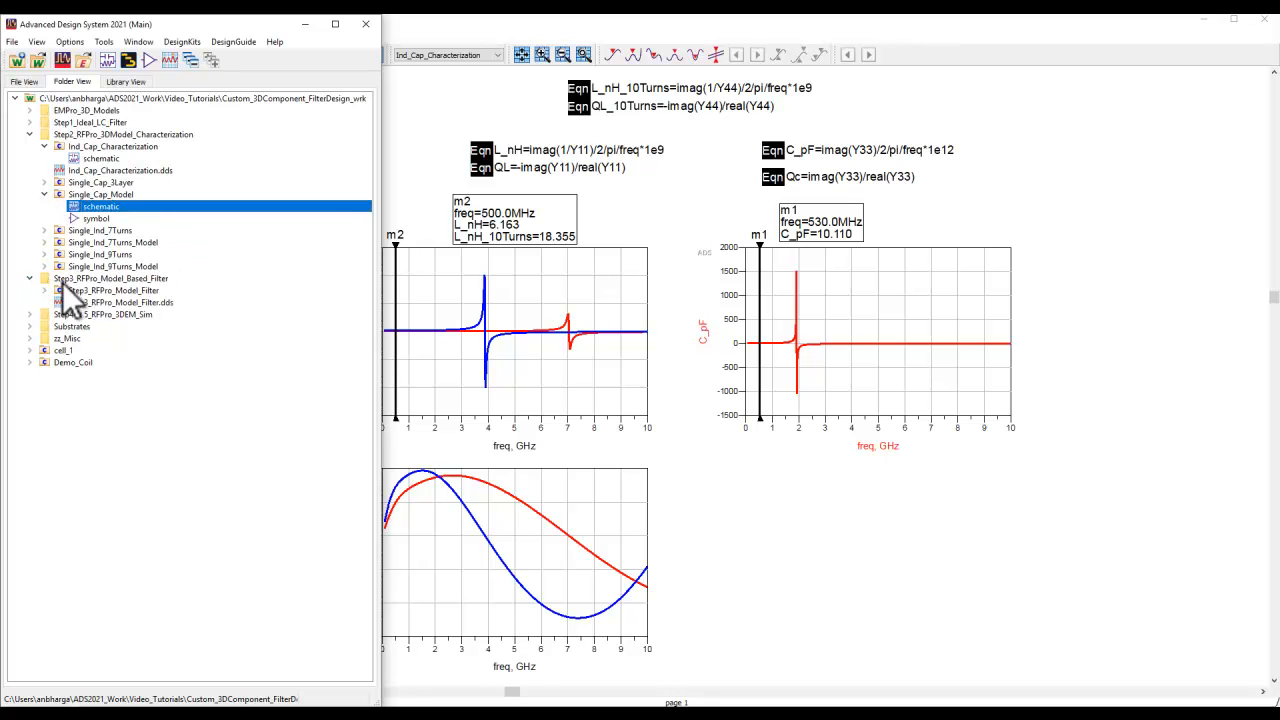
left_click(45, 290)
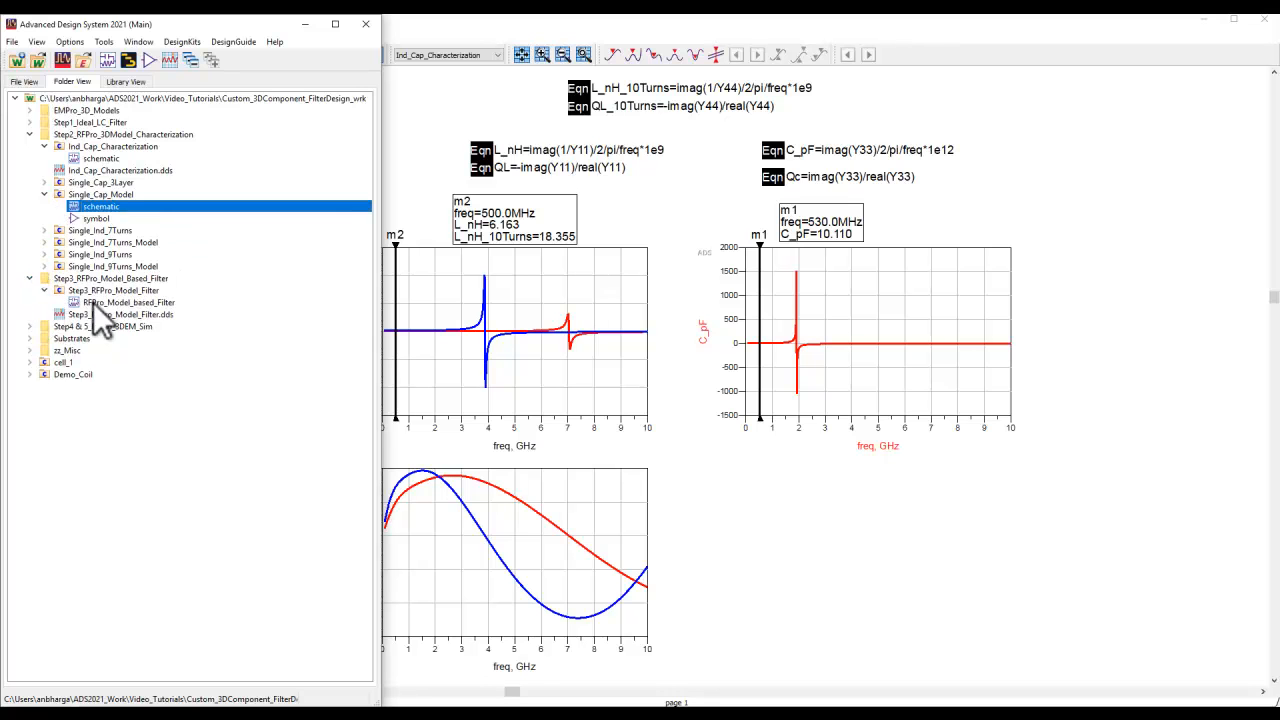
double_click(94, 302)
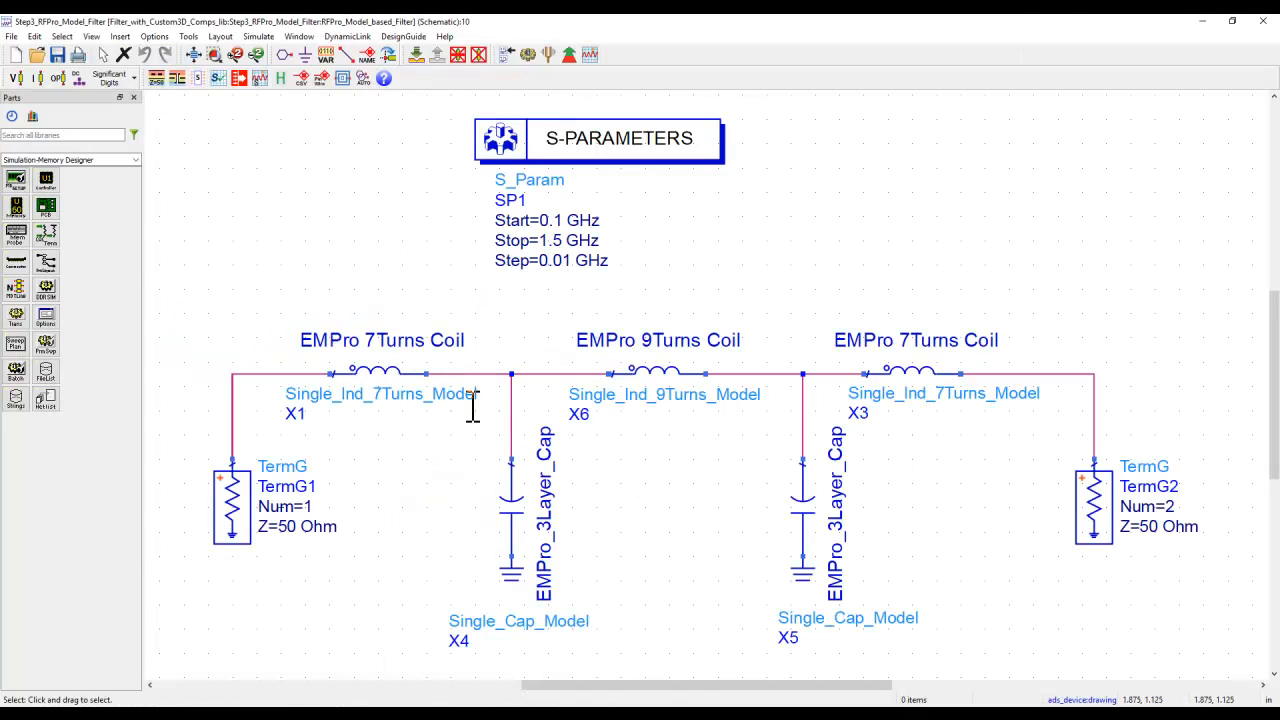
- Push into the first 7-turn coil model X1 to examine its S2P data file reference, and return to the filter schematic
left_click(372, 362)
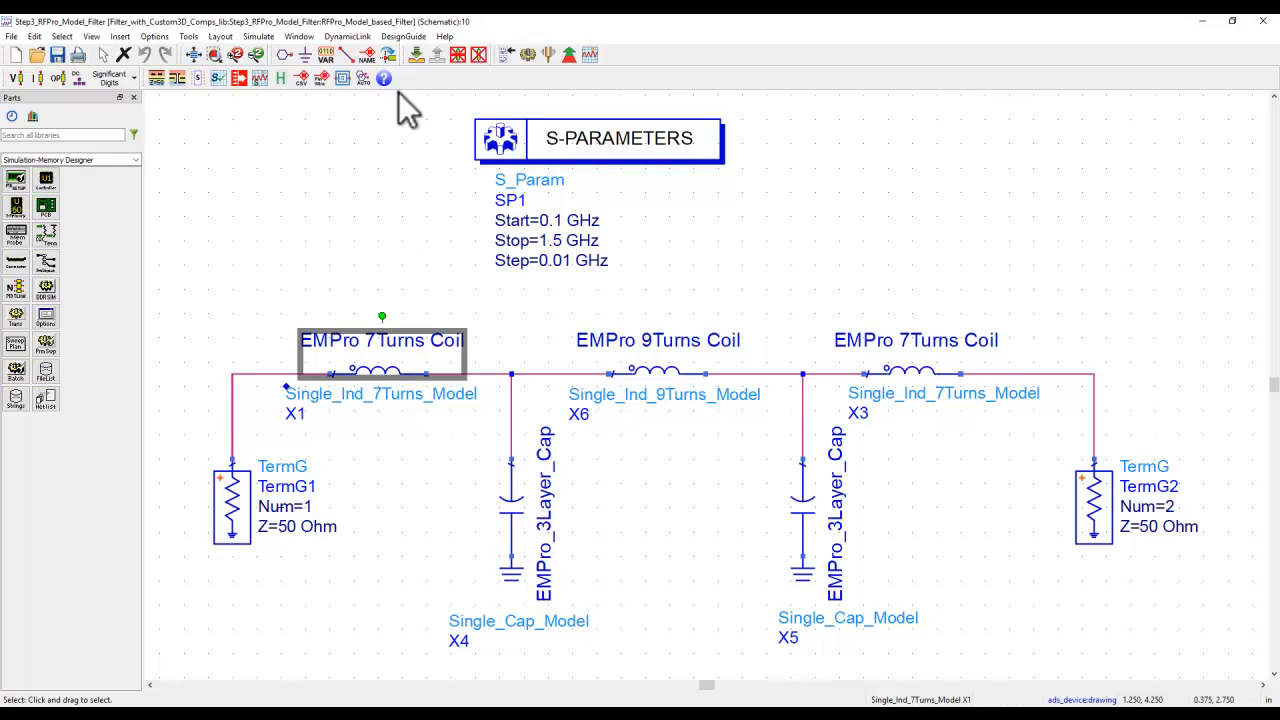
left_click(421, 54)
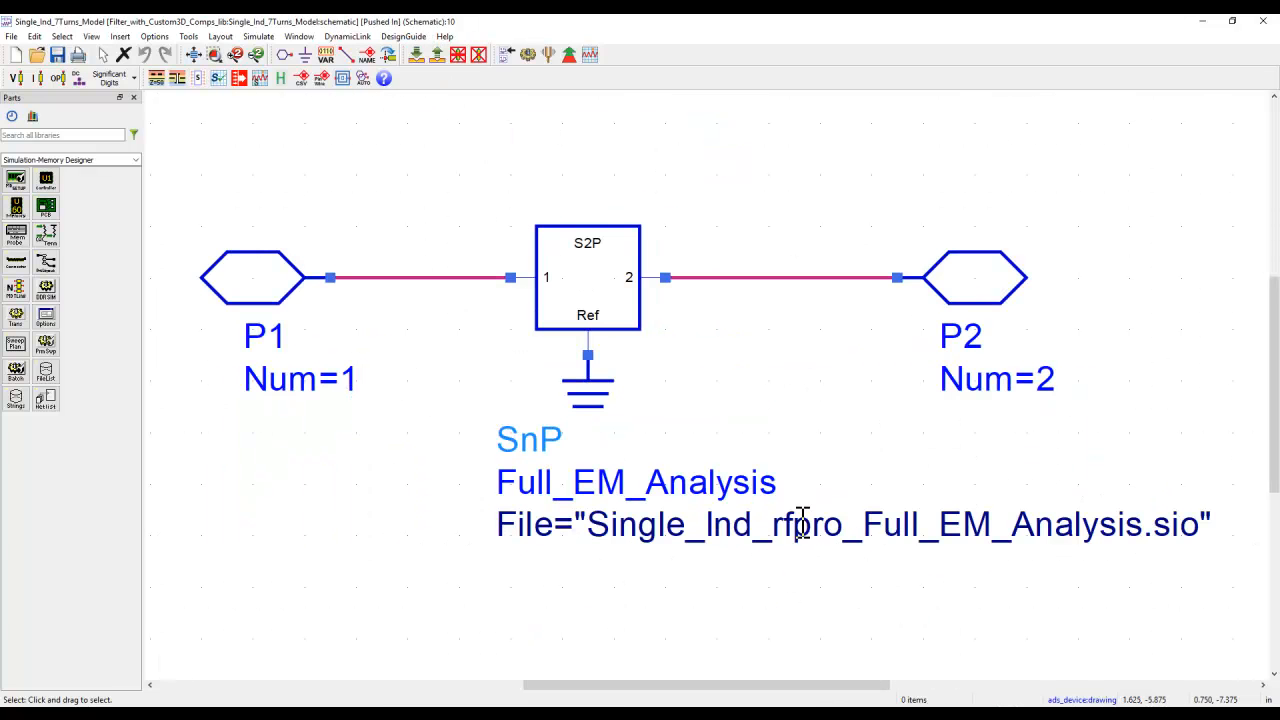
left_click(436, 55)
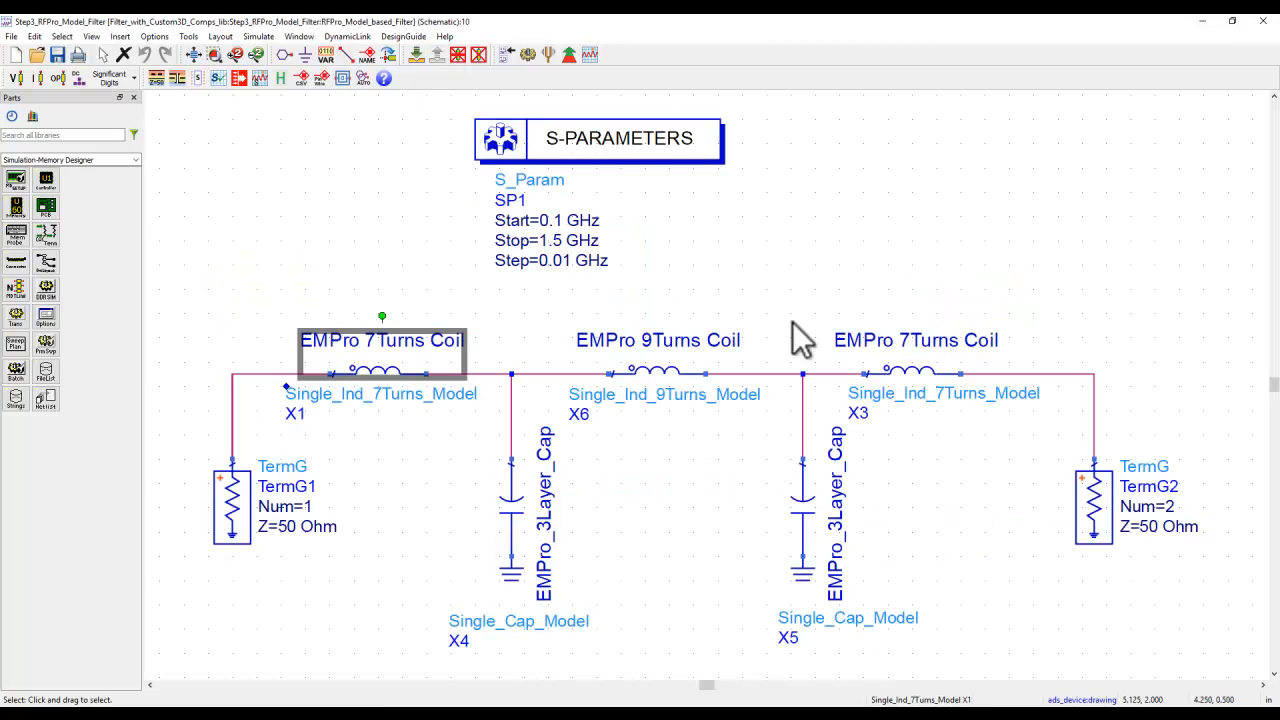
- Simulate the Step3_RFPro_Model_Filter schematic and maximize its data display to compare S(2,1) and S(1,1) with the ideal LC filter
left_click(478, 103)
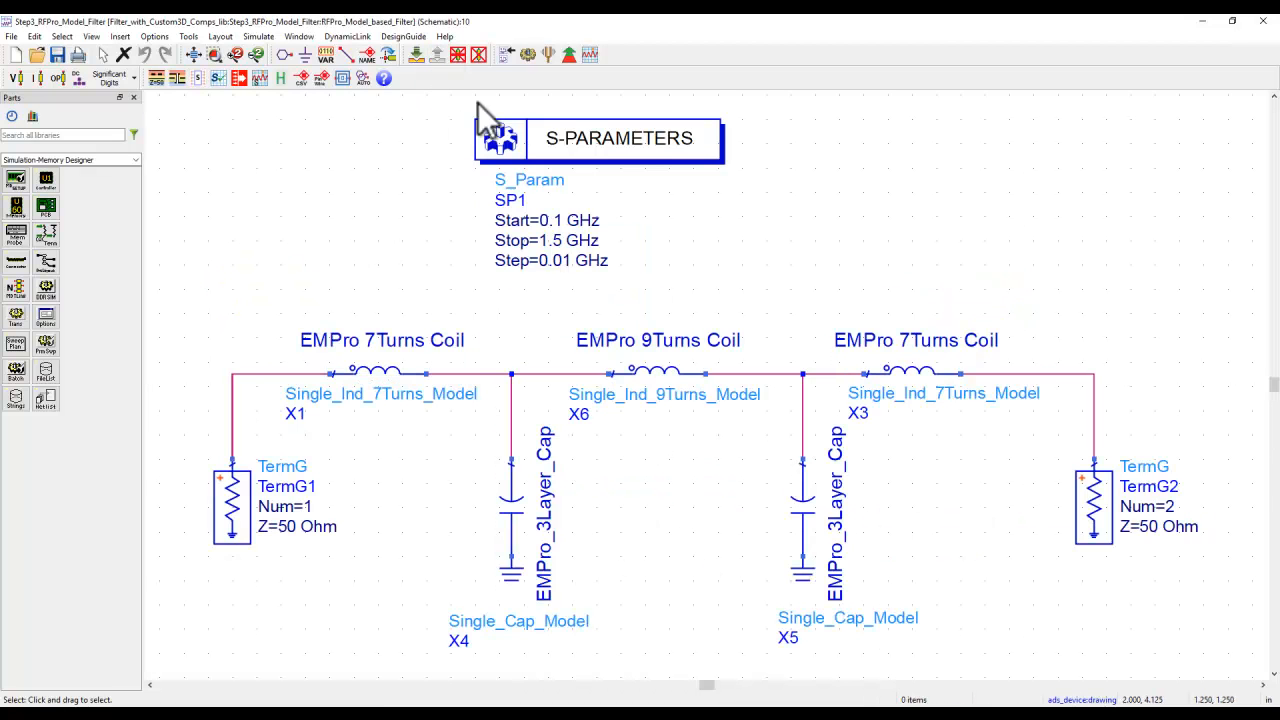
left_click(518, 58)
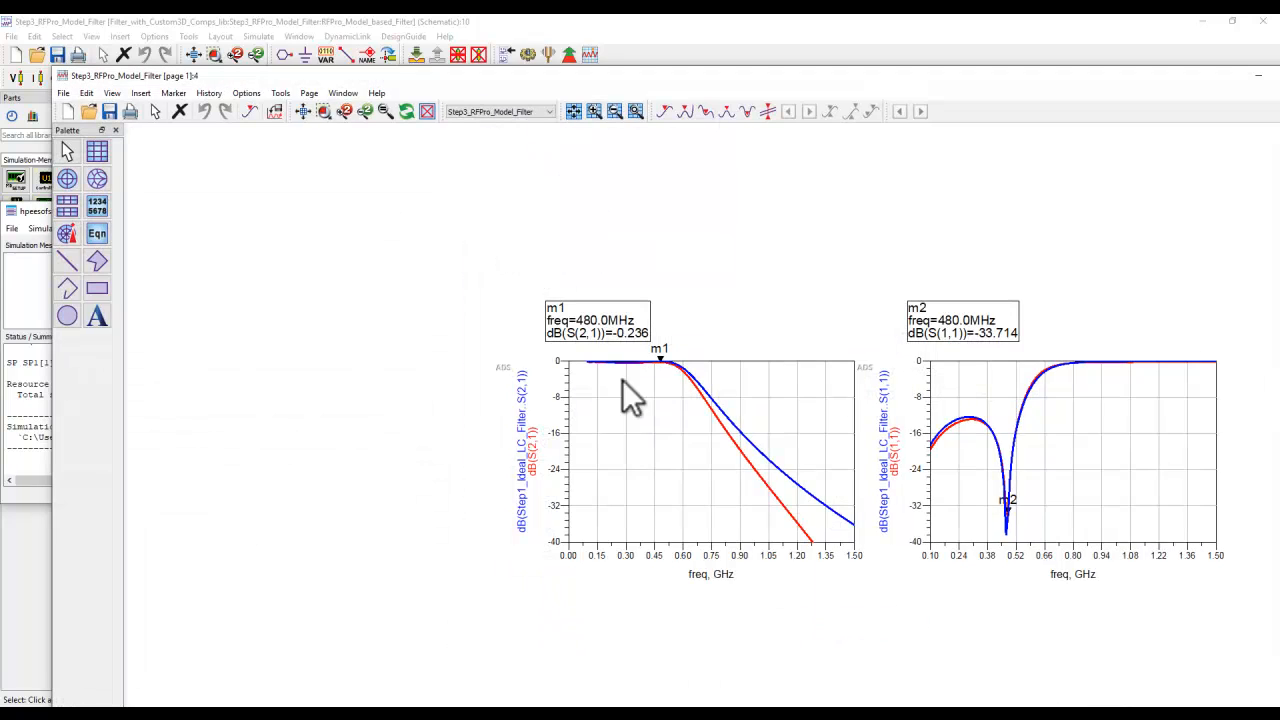
double_click(308, 76)
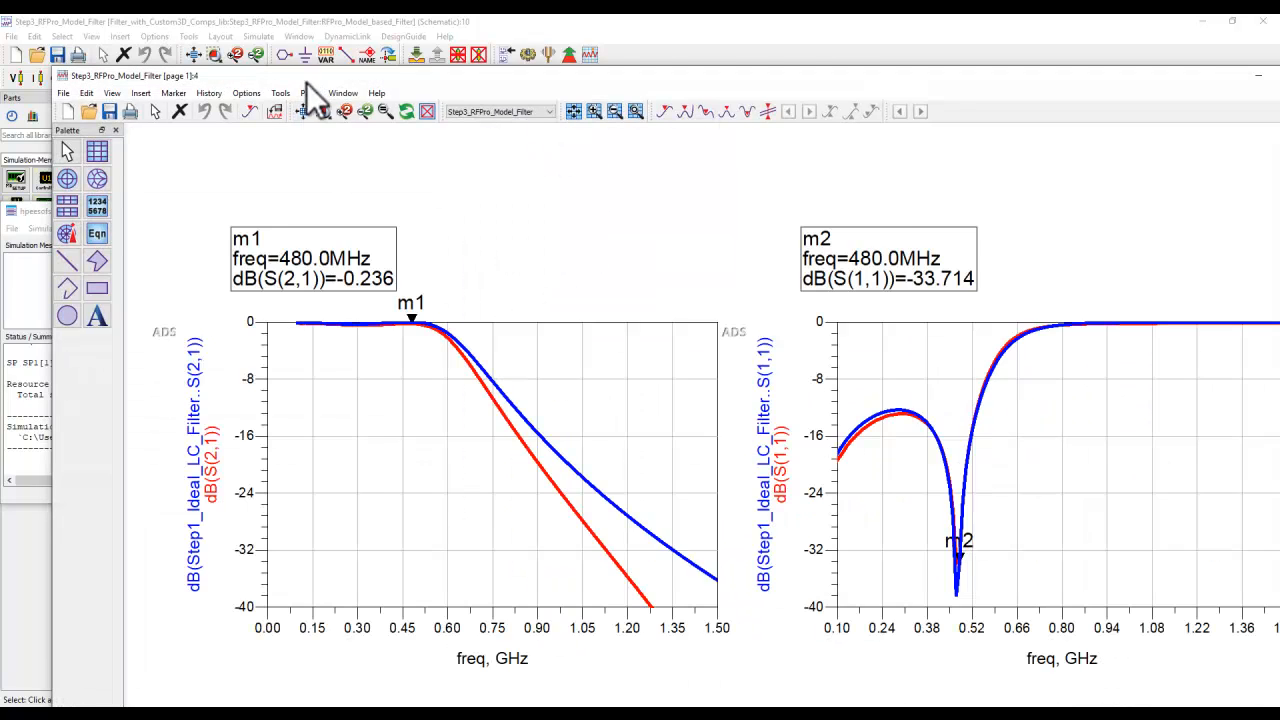
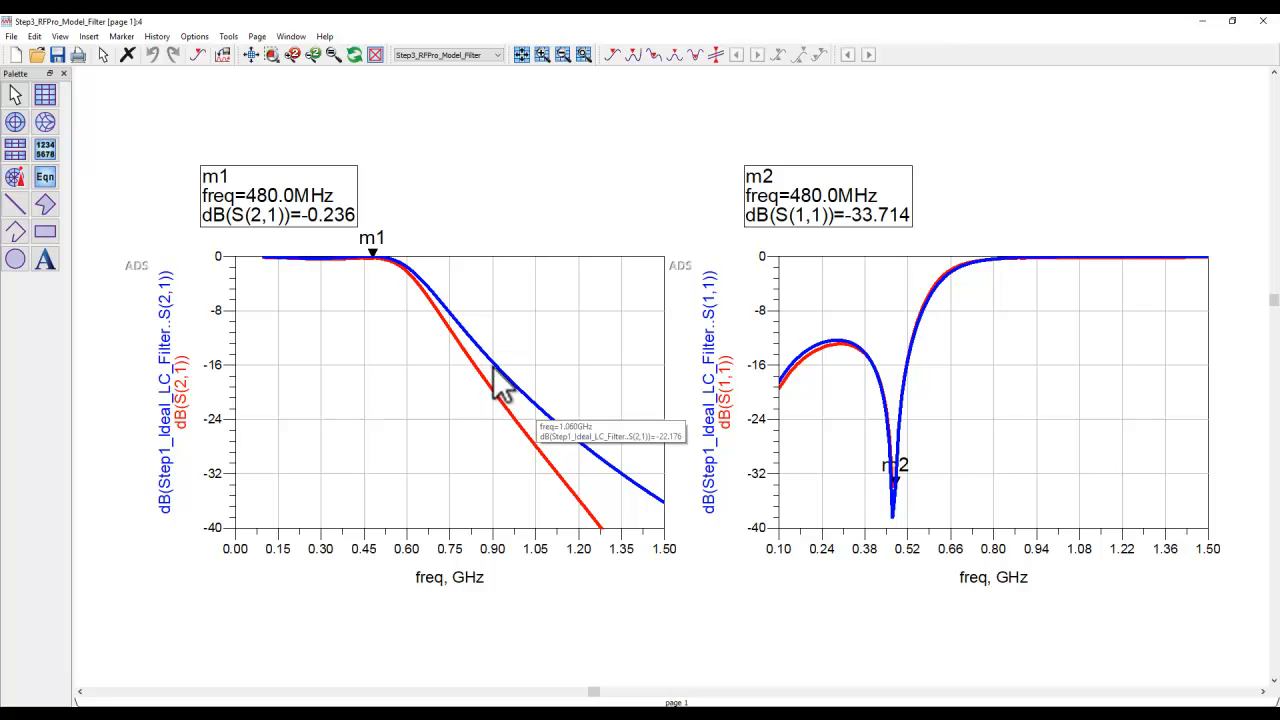
- Compare the S(2,1) traces, and close the filter's data display, simulation status window and schematic
mouse_move(513, 378)
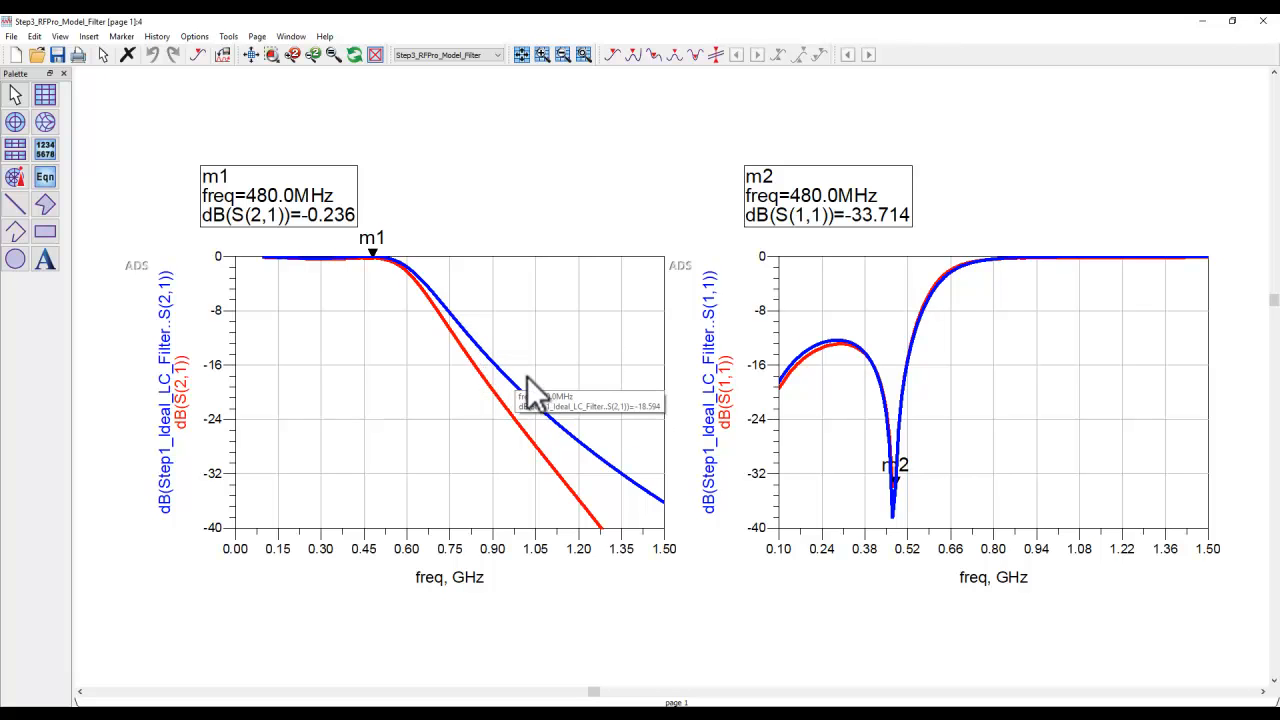
left_click(1266, 30)
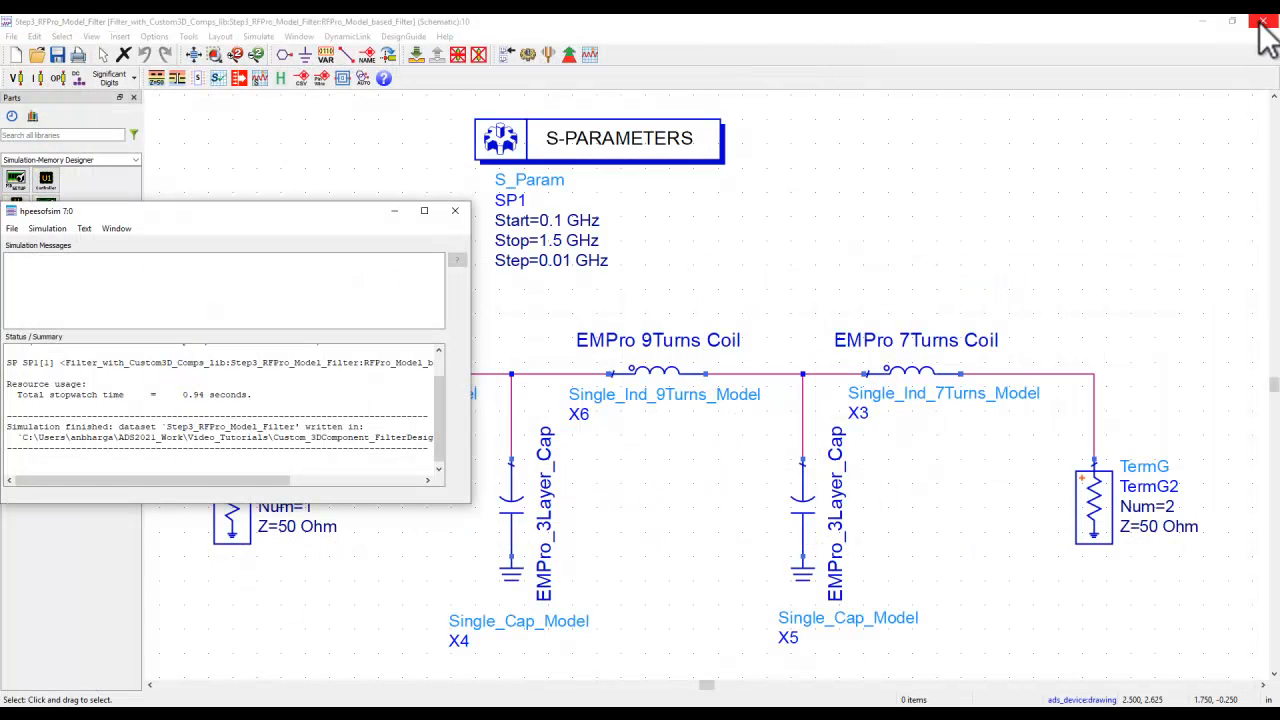
left_click(452, 211)
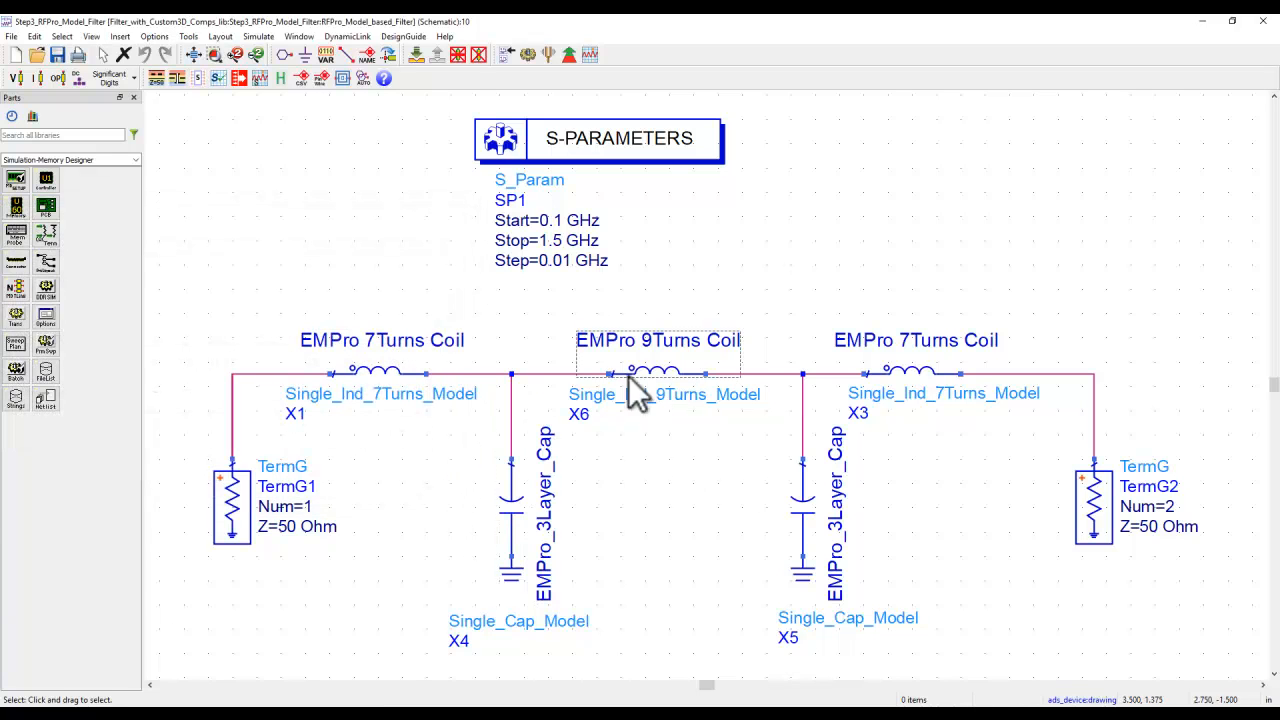
left_click(1263, 21)
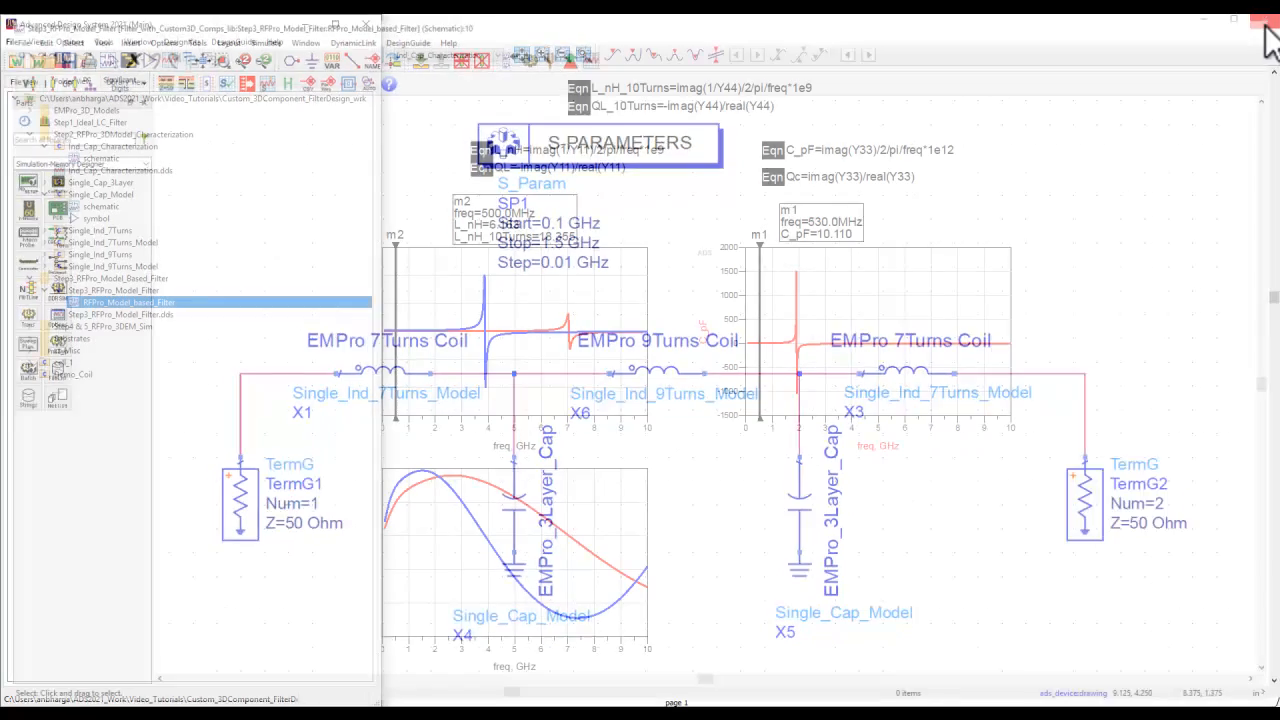
- Collapse the Step2 and Step3 folders and open the layout of the Step4_RFPro_Full_Layout cell from the Step4 & 5_RFPro_3DEM_Sim folder
left_click(38, 279)
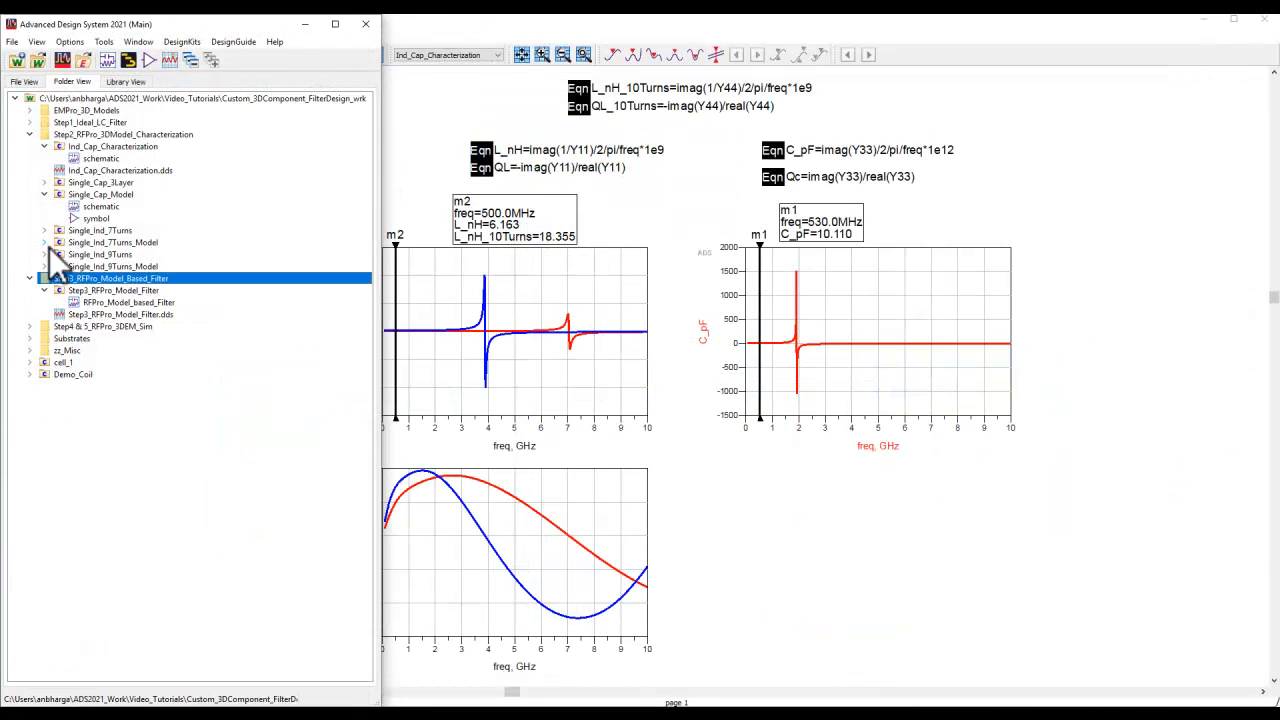
left_click(44, 194)
left_click(29, 135)
left_click(29, 146)
left_click(29, 158)
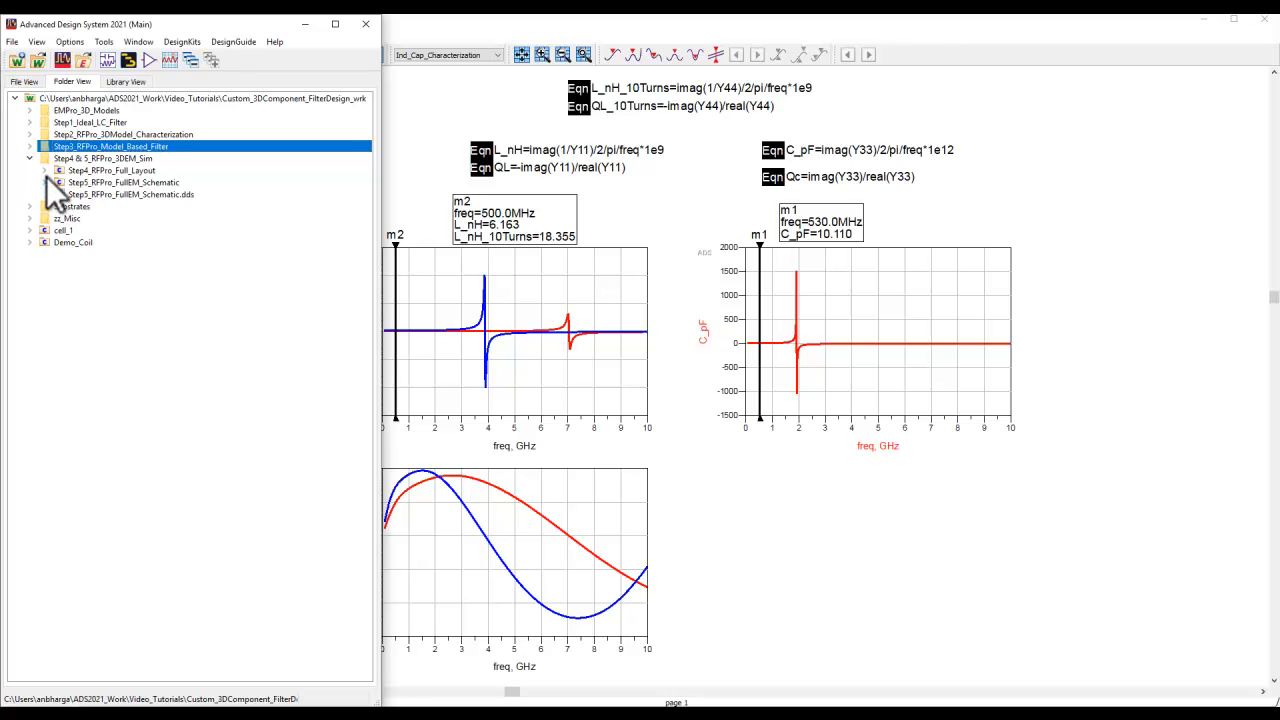
left_click(44, 182)
left_click(44, 171)
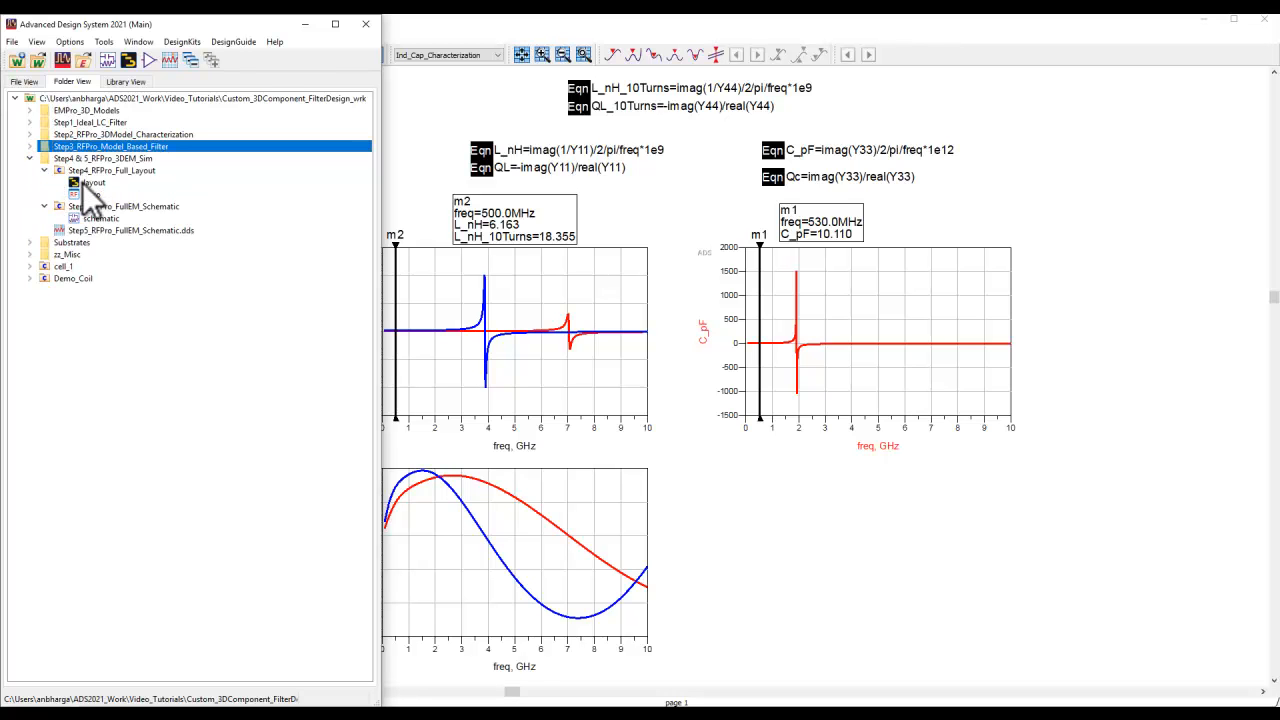
double_click(88, 182)
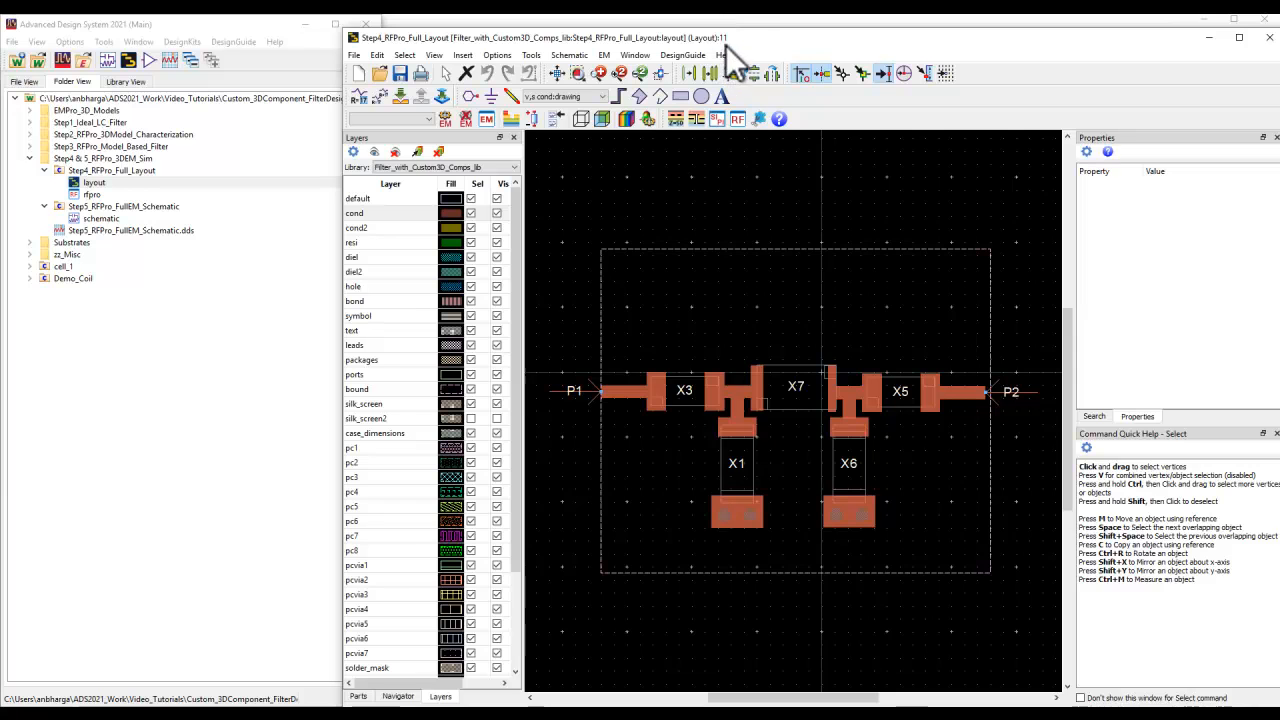
left_click_drag(726, 45, 736, 38)
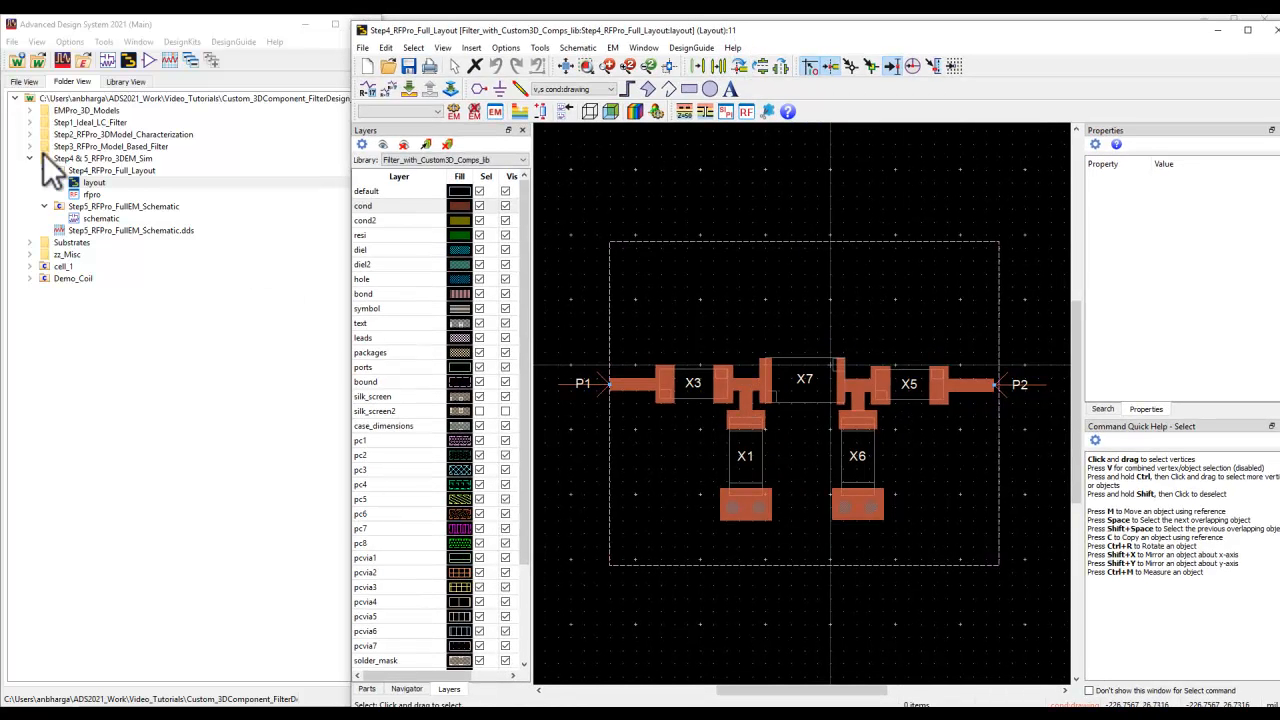
- Place the AirCore_Ind_10Turns layout from EMPro_3D_Models above X7 in the filter layout, keeping its default instance parameters
left_click(30, 111)
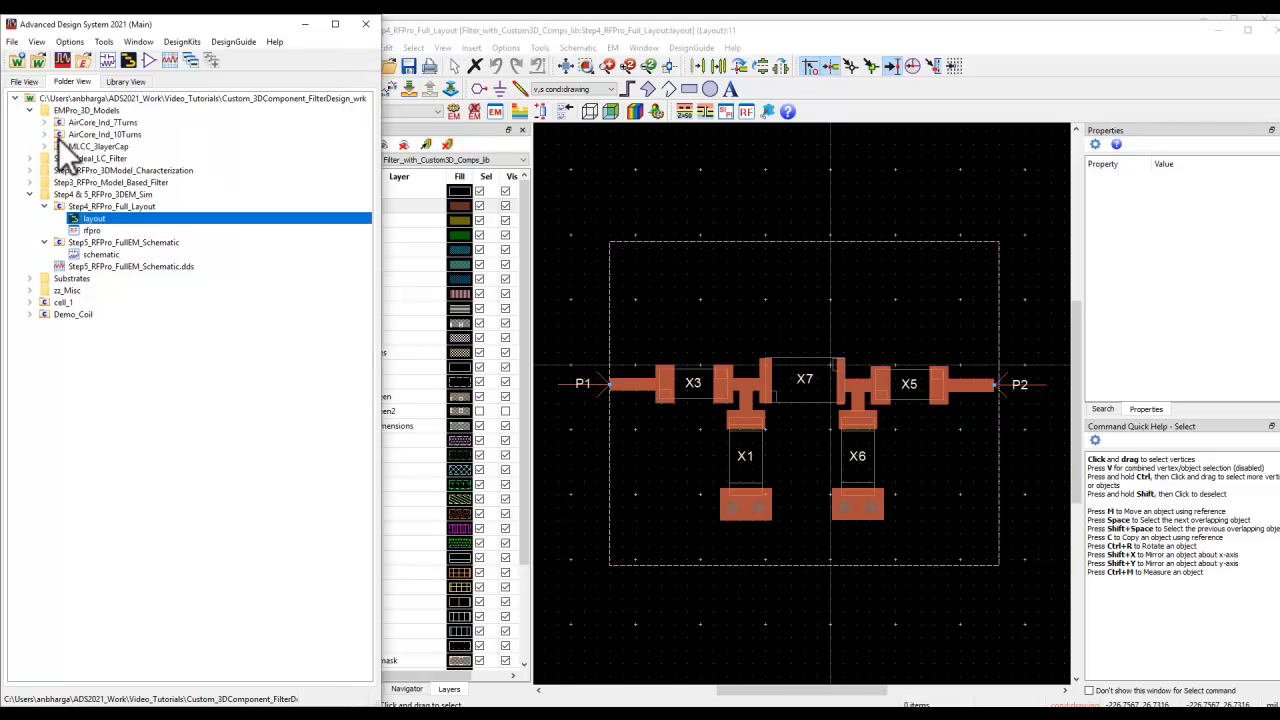
left_click(44, 134)
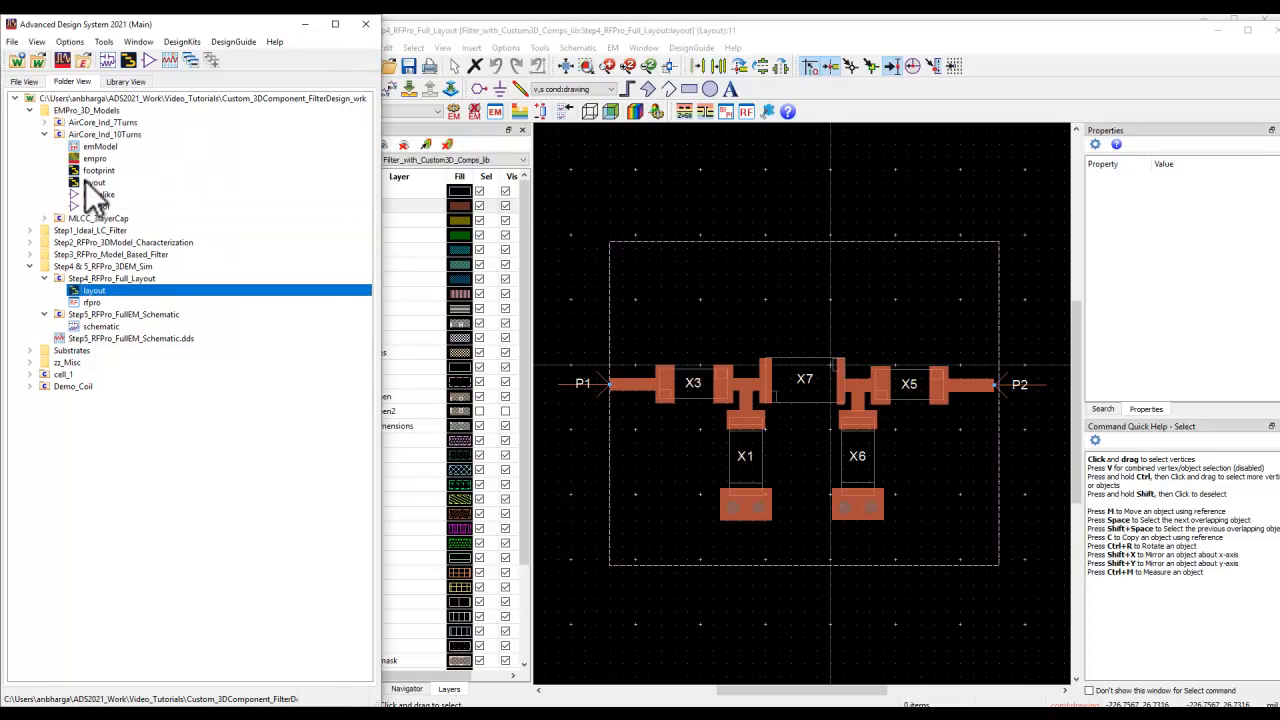
left_click(90, 183)
left_click_drag(90, 185, 706, 309)
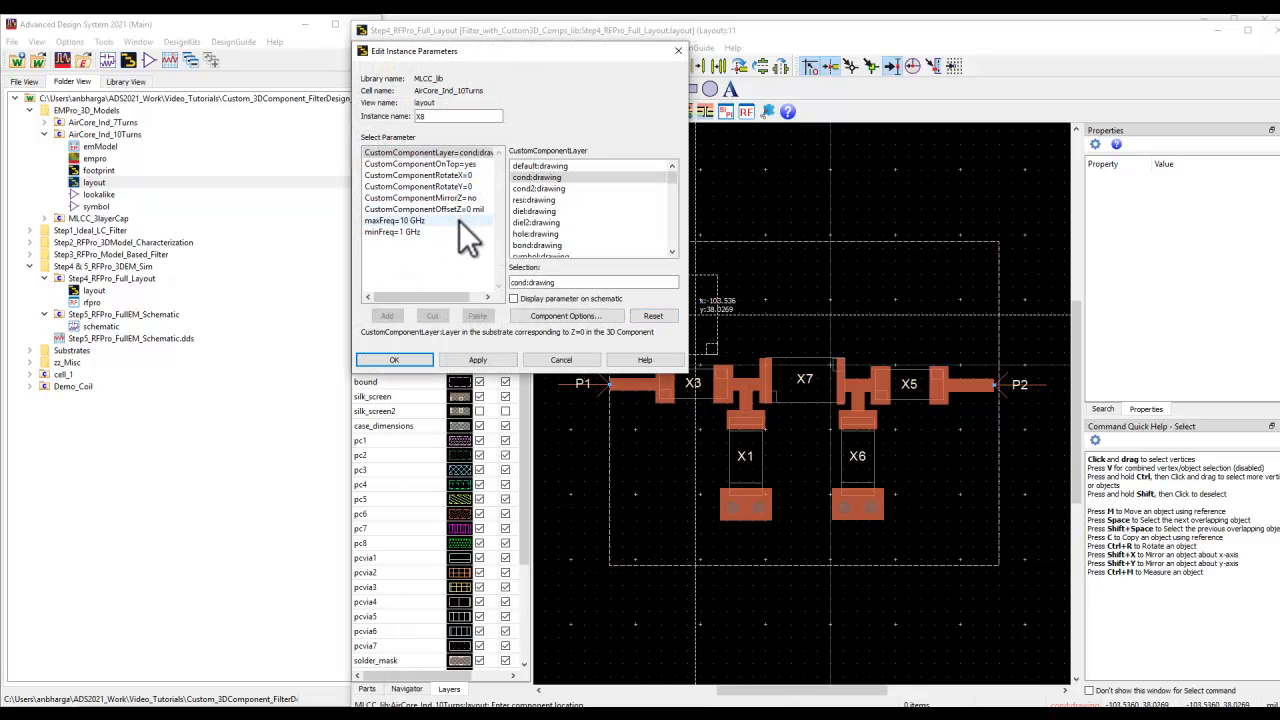
left_click(405, 361)
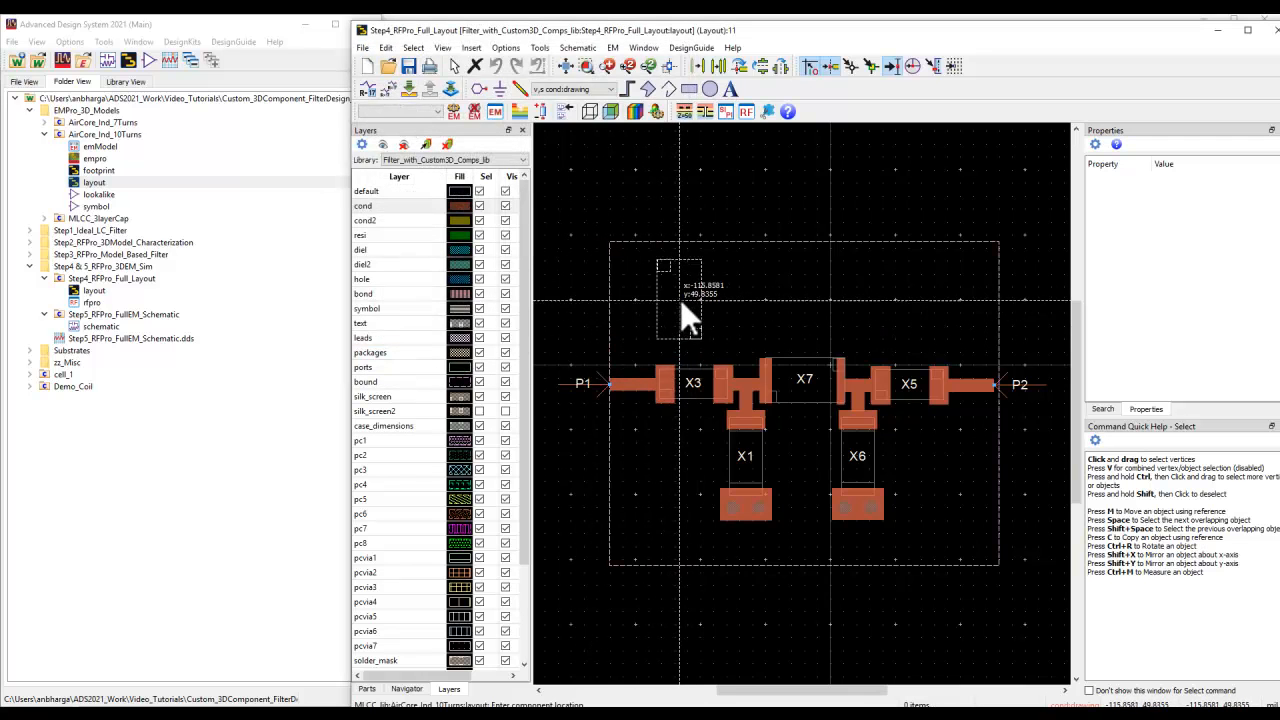
left_click(799, 303)
key("Escape")
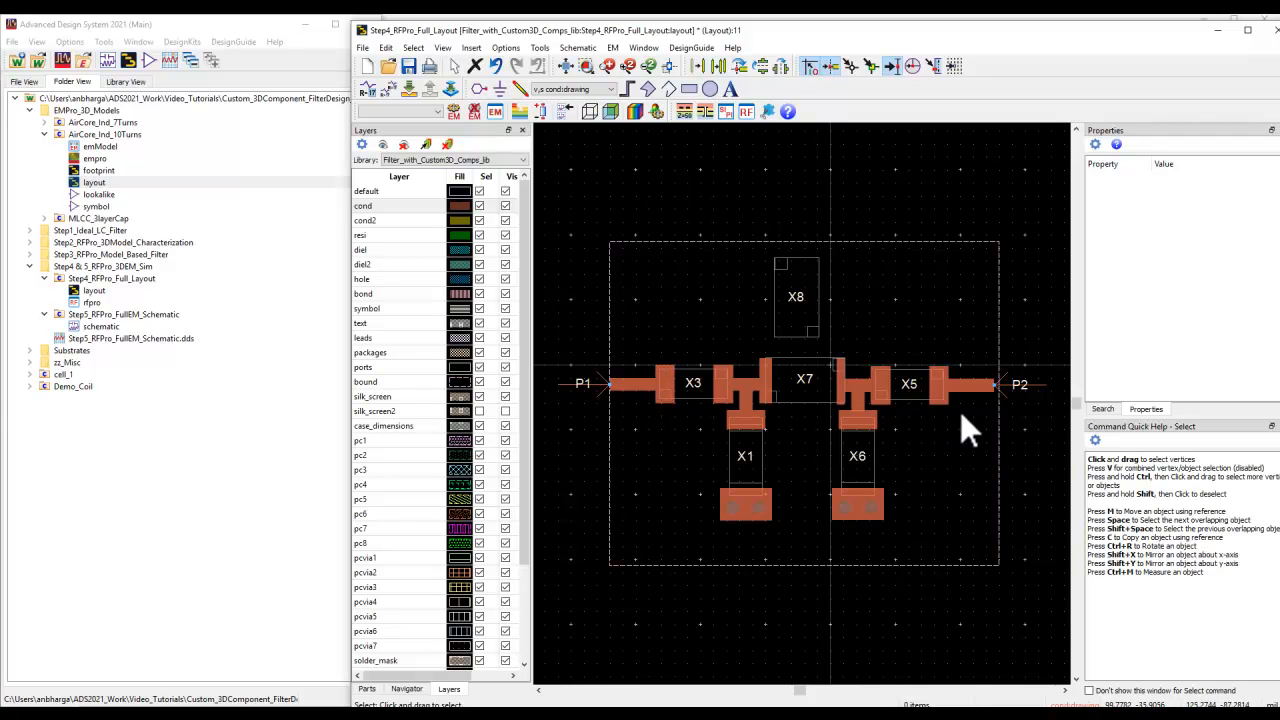
- Rotate the trial 10-turn coil above X7 to horizontal and delete it from the layout
left_click(782, 318)
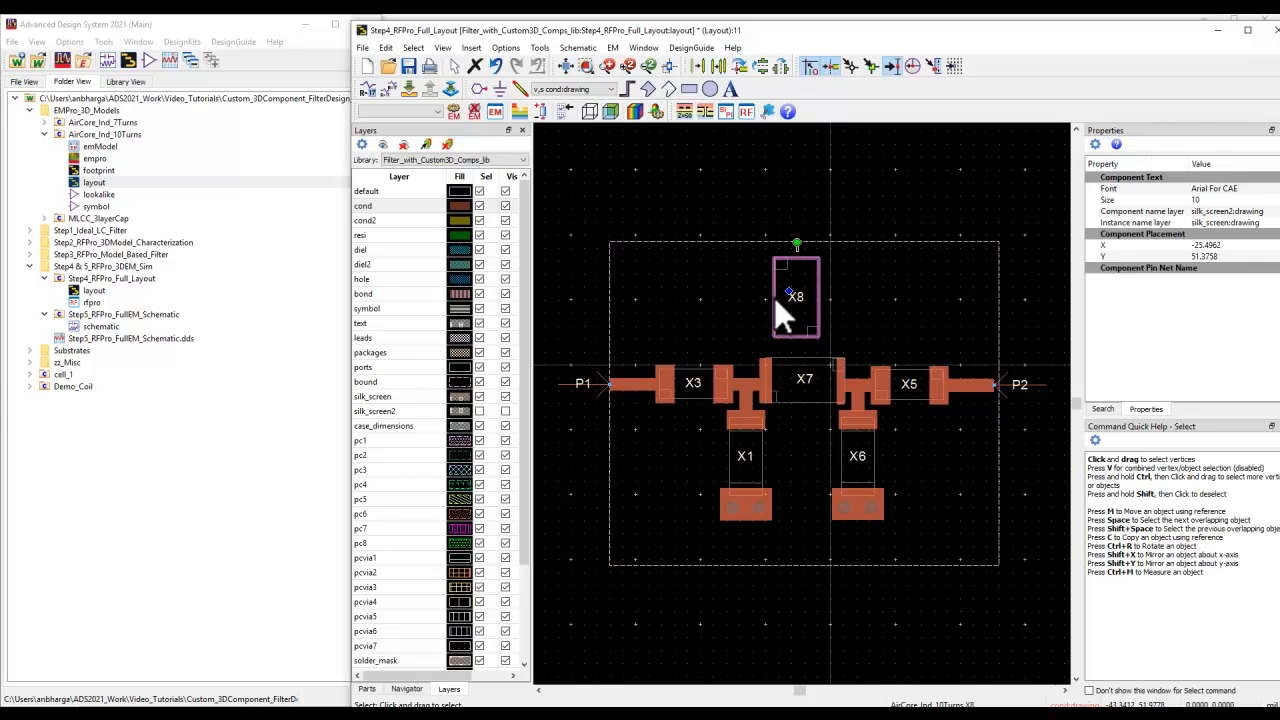
key("ctrl+r")
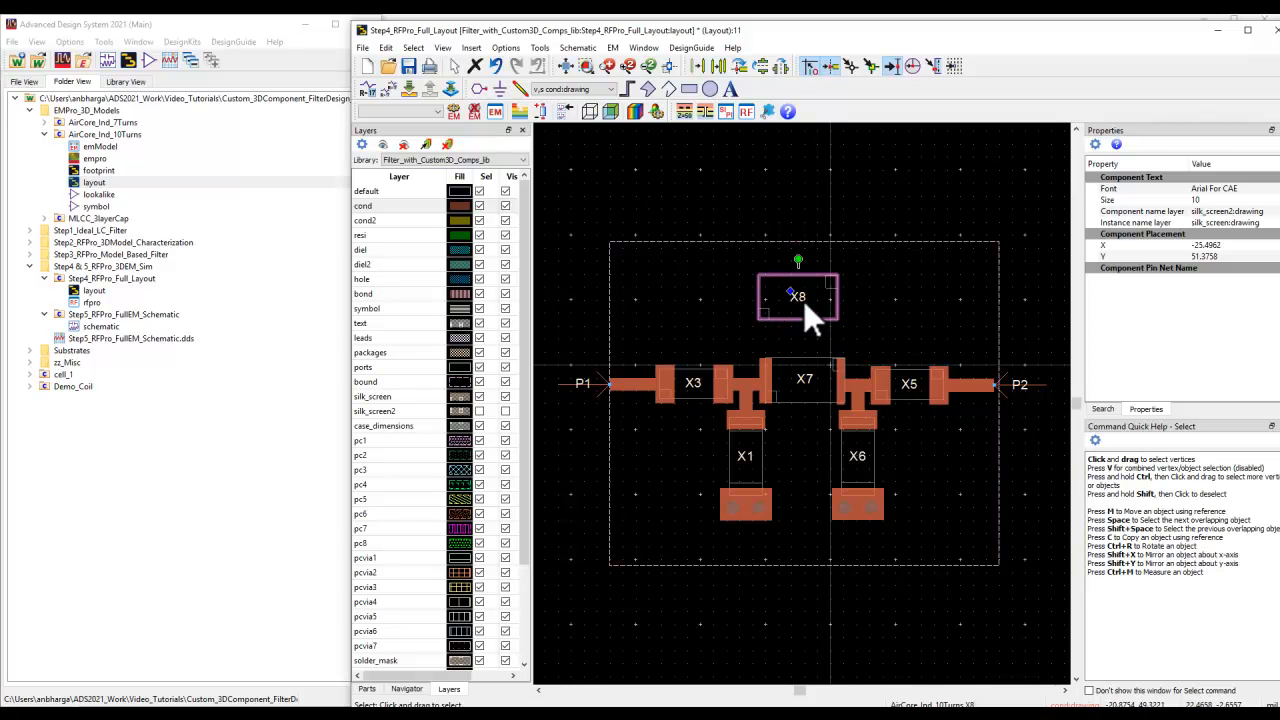
key("Delete")
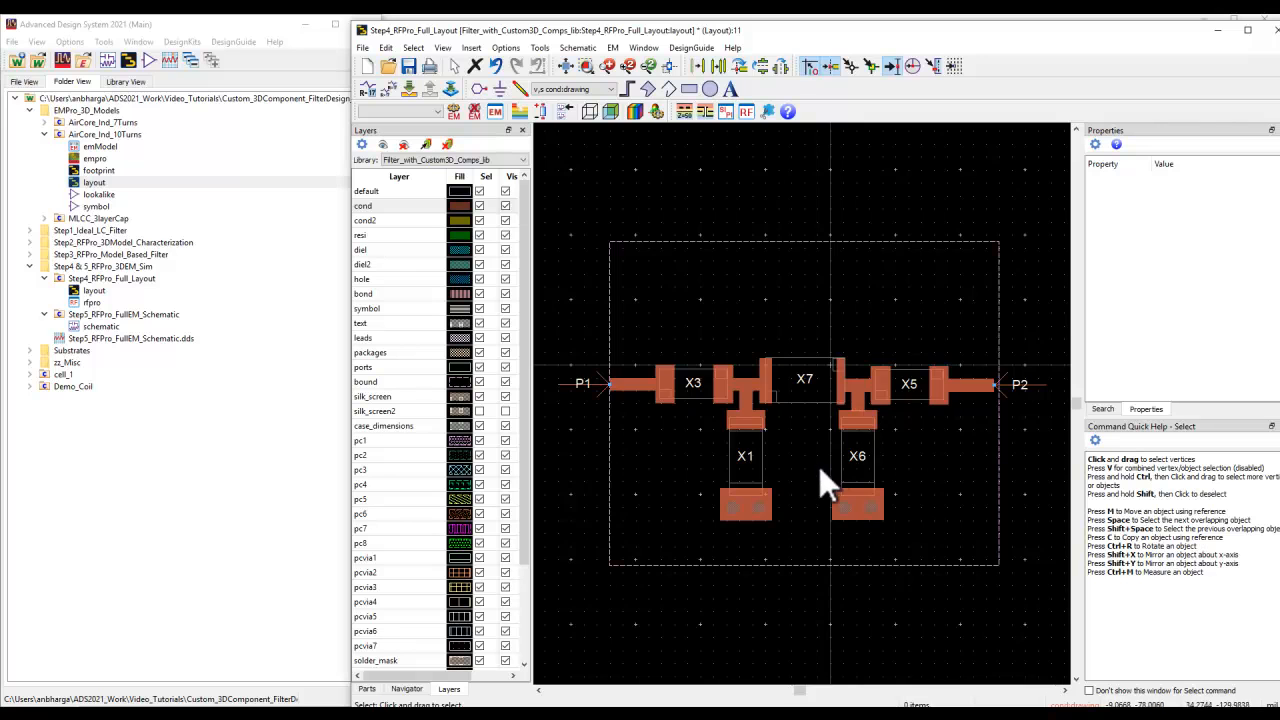
- Examine the full filter layout and open the rfpro view of the Step4_RFPro_Full_Layout cell
scroll(815, 450, "up", 2)
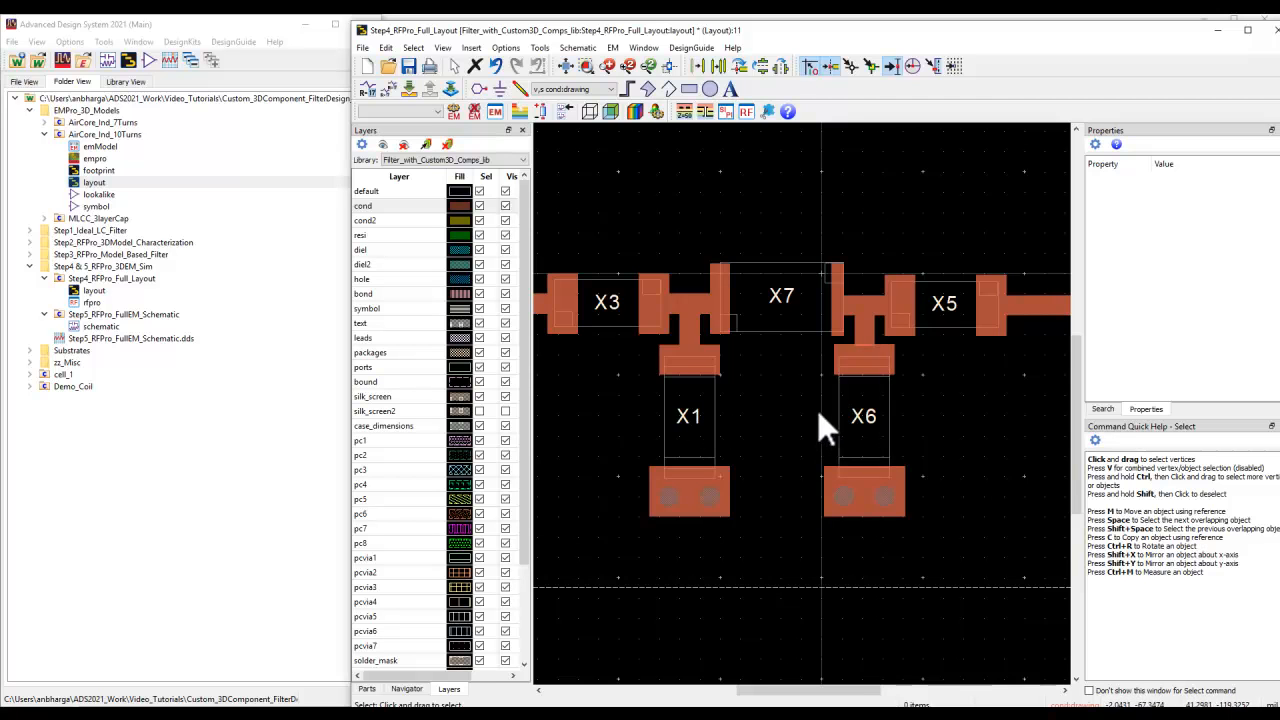
scroll(817, 409, "down", 2)
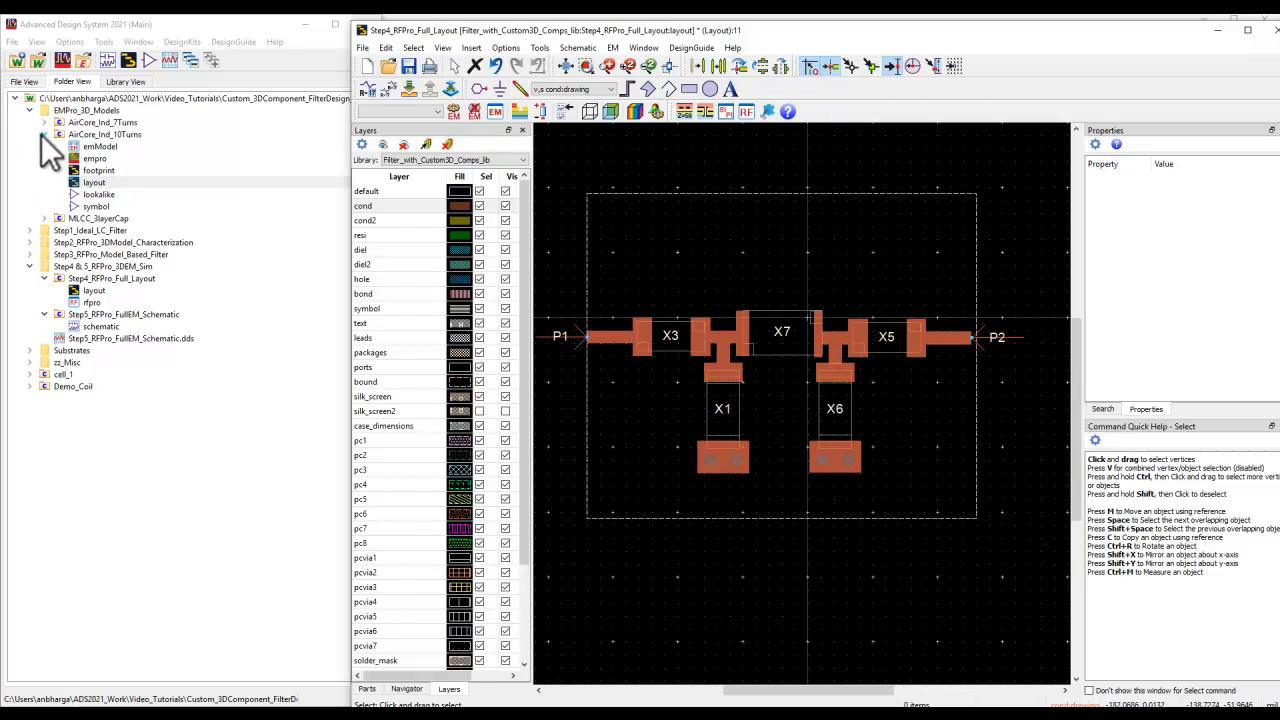
left_click(43, 135)
left_click(88, 230)
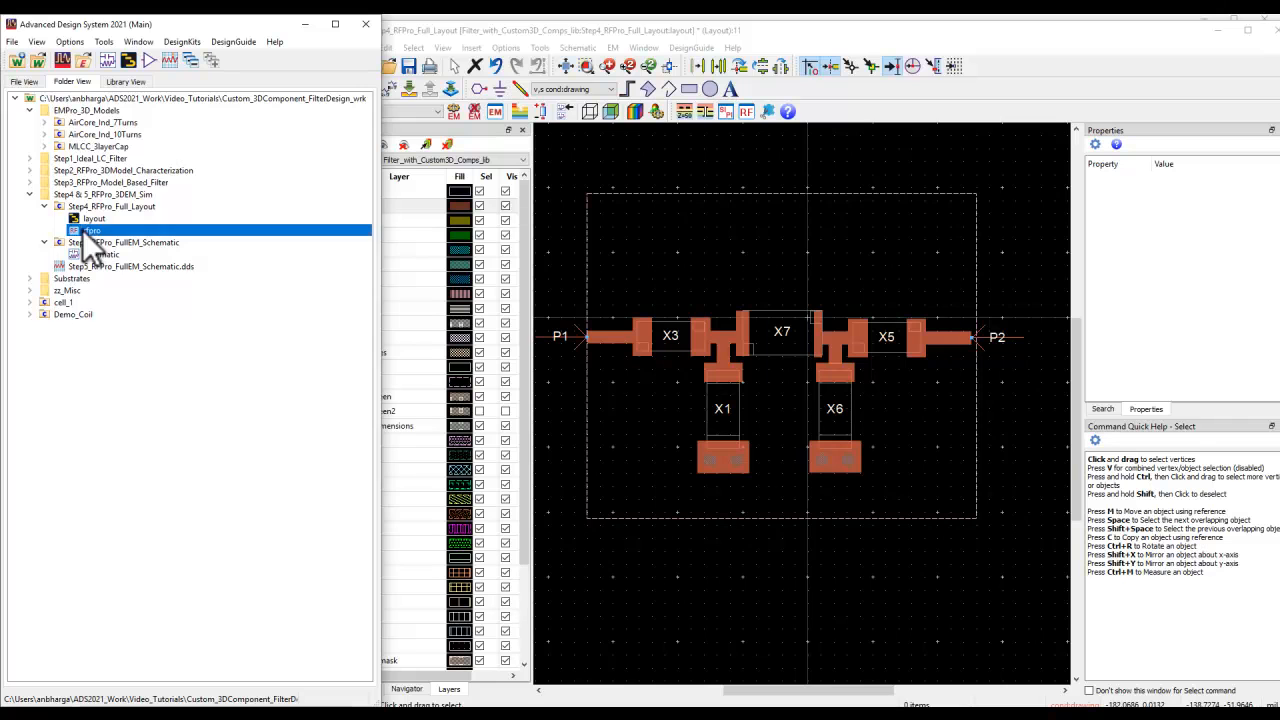
double_click(82, 229)
left_click(243, 399)
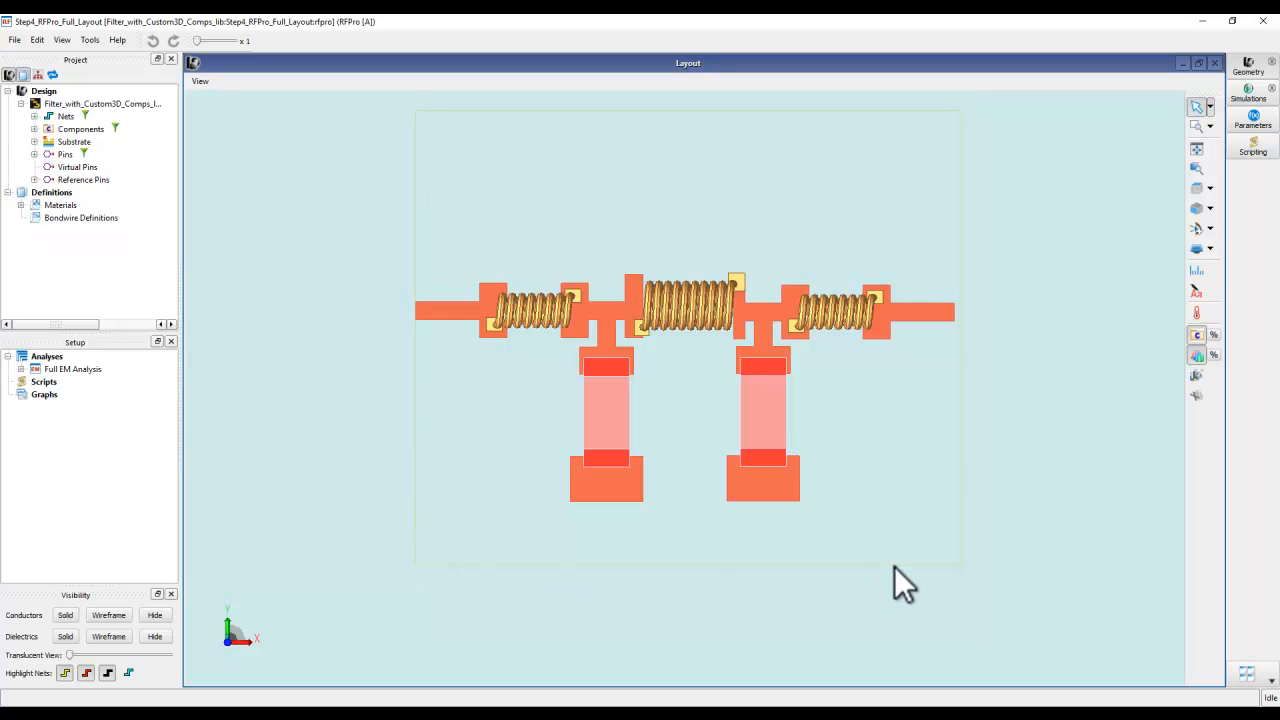
- Return to the ADS layout to examine the bounding rectangle and its substrate stackup, and close both the substrate and layout windows
left_click(573, 714)
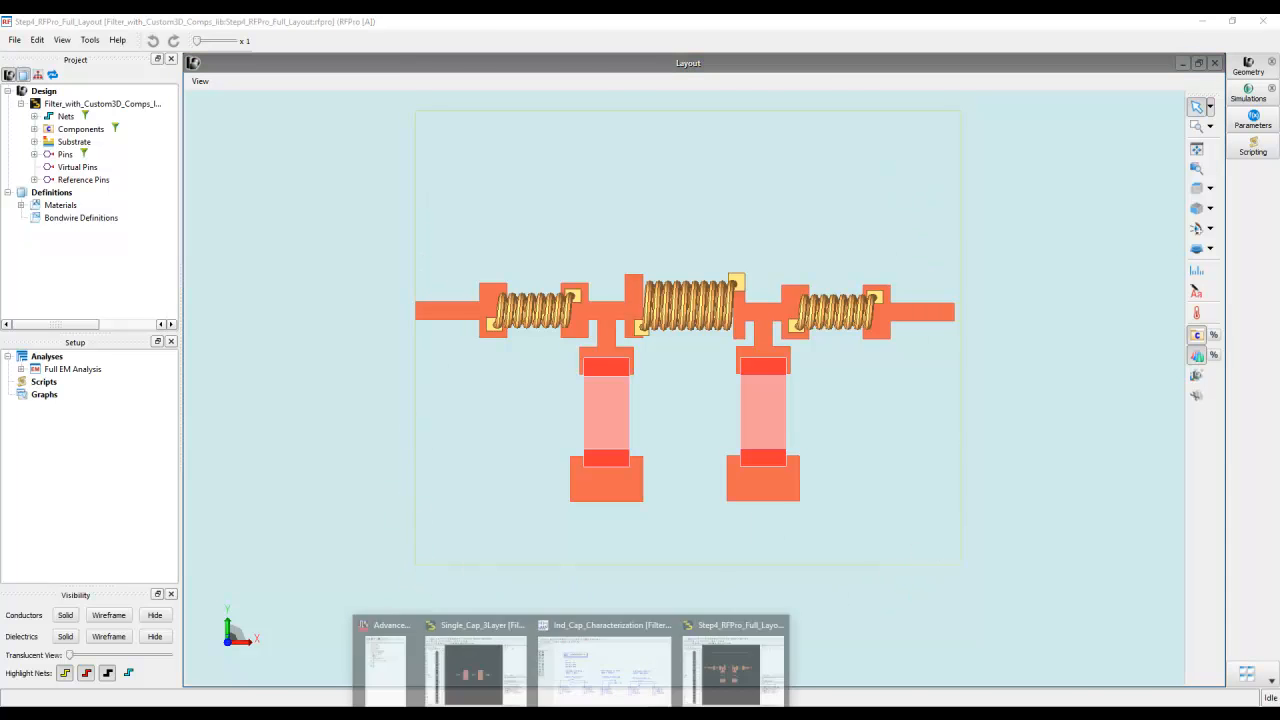
left_click(727, 689)
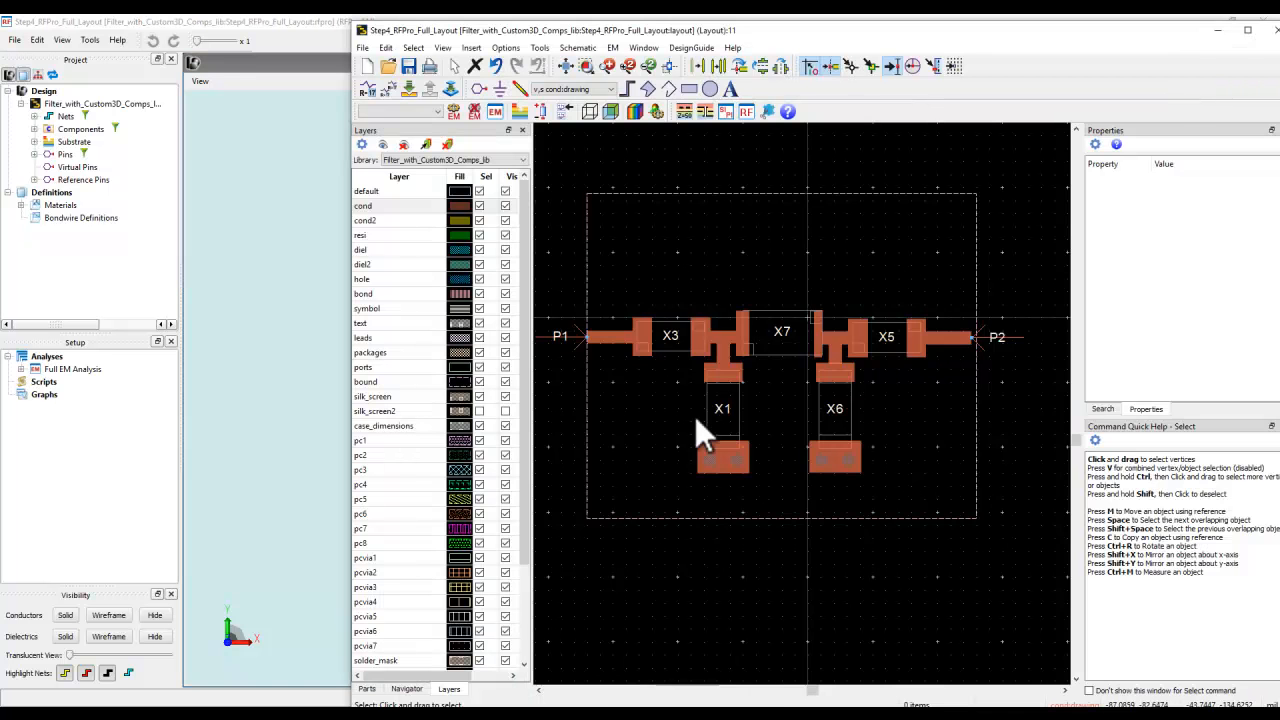
left_click(769, 194)
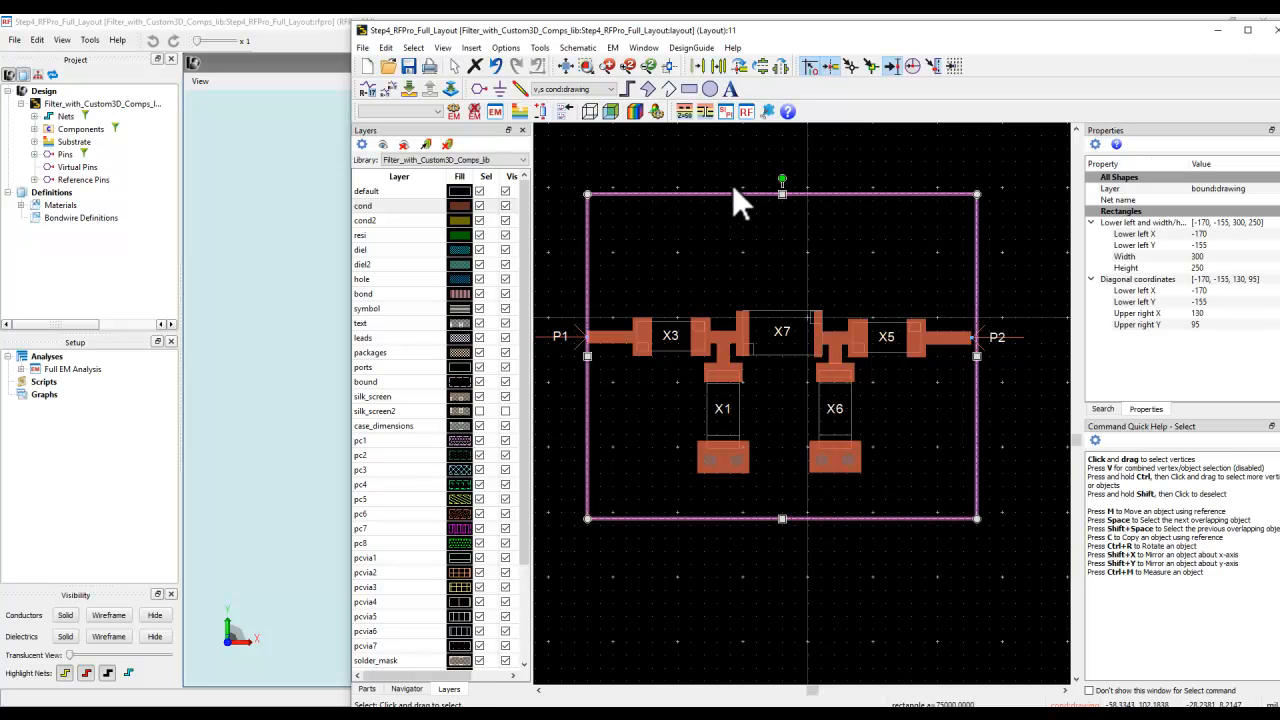
left_click(520, 110)
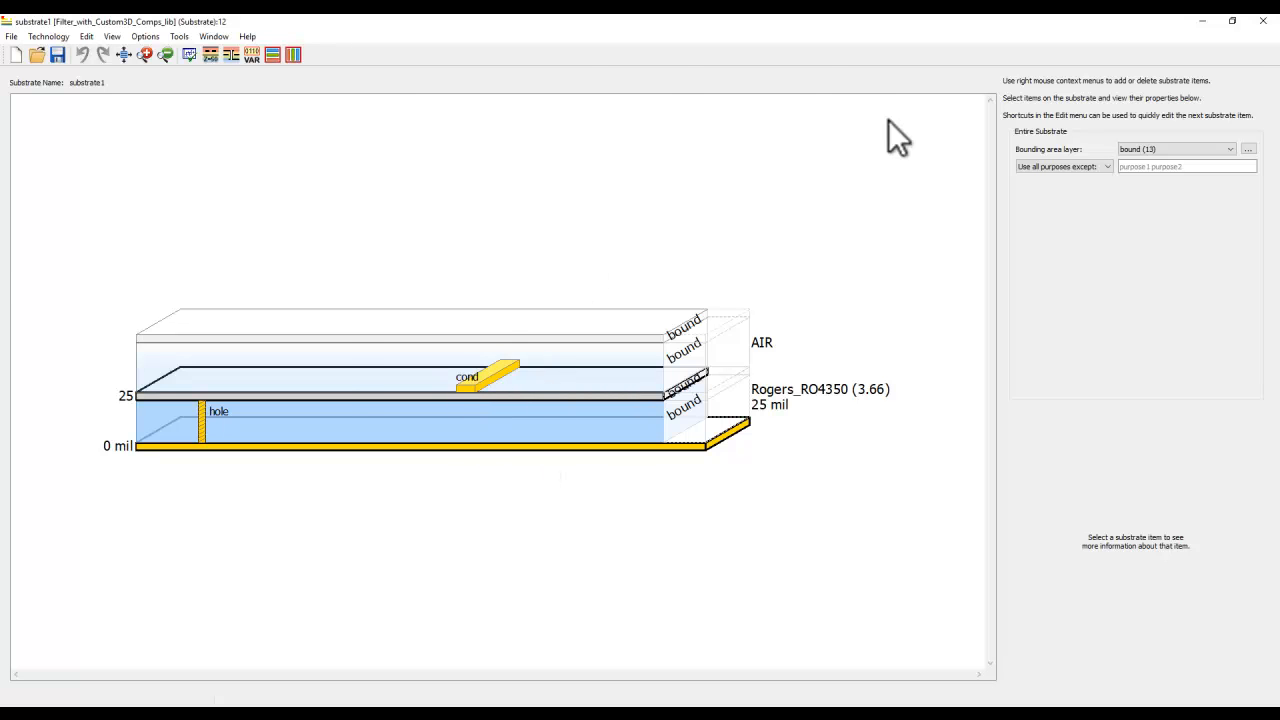
left_click(1263, 20)
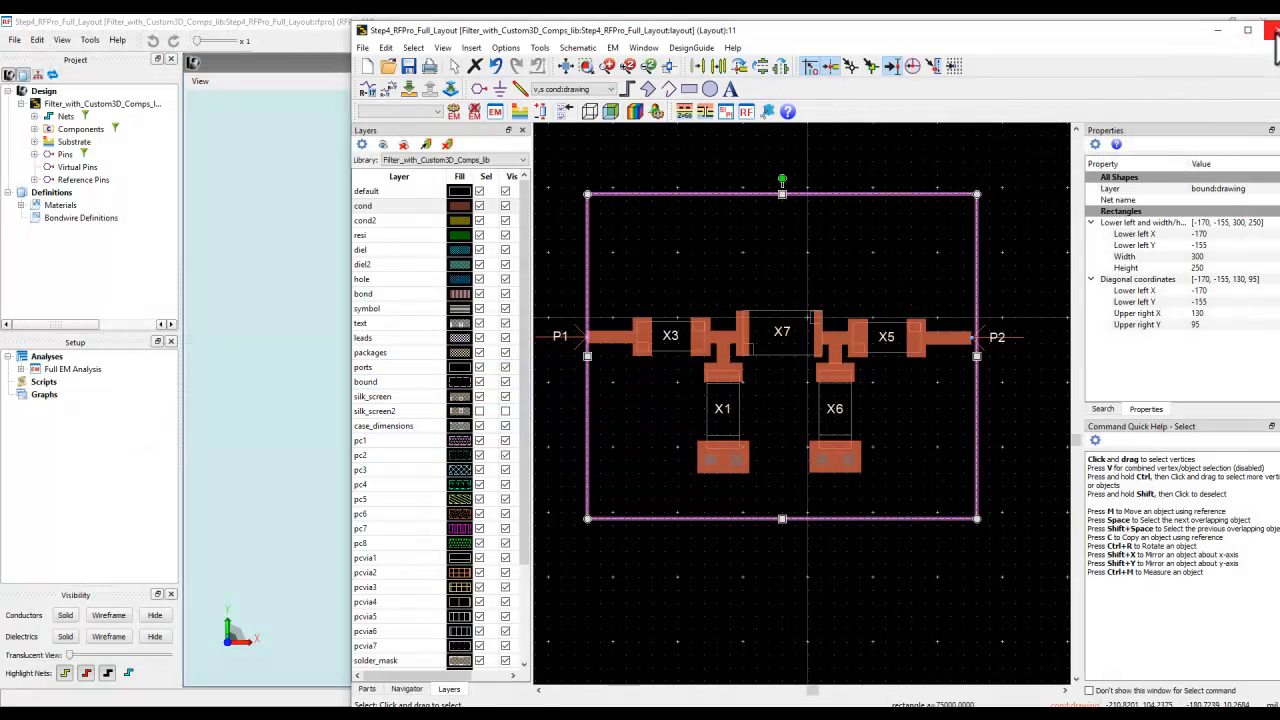
left_click(1275, 31)
- Examine the filter in 3D and review the frequency plan and simulator preset in the Full EM Analysis options
middle_click_drag(652, 408, 551, 417)
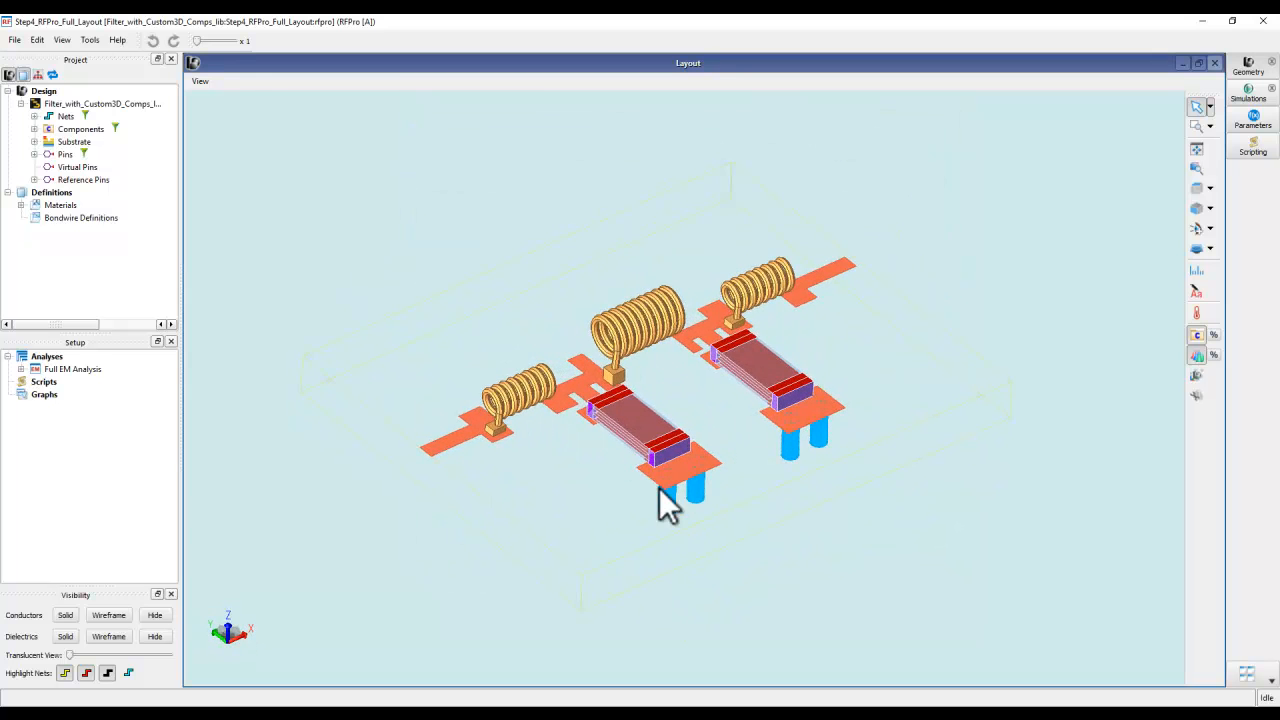
left_click(21, 369)
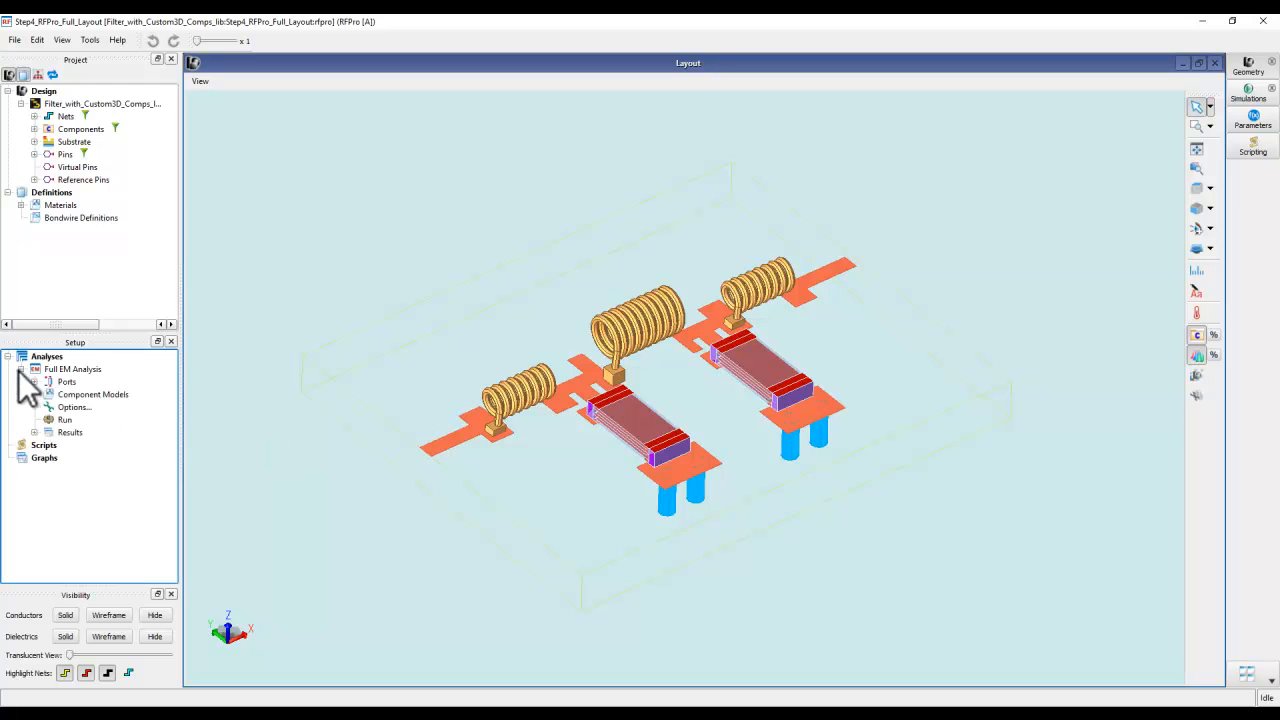
double_click(64, 406)
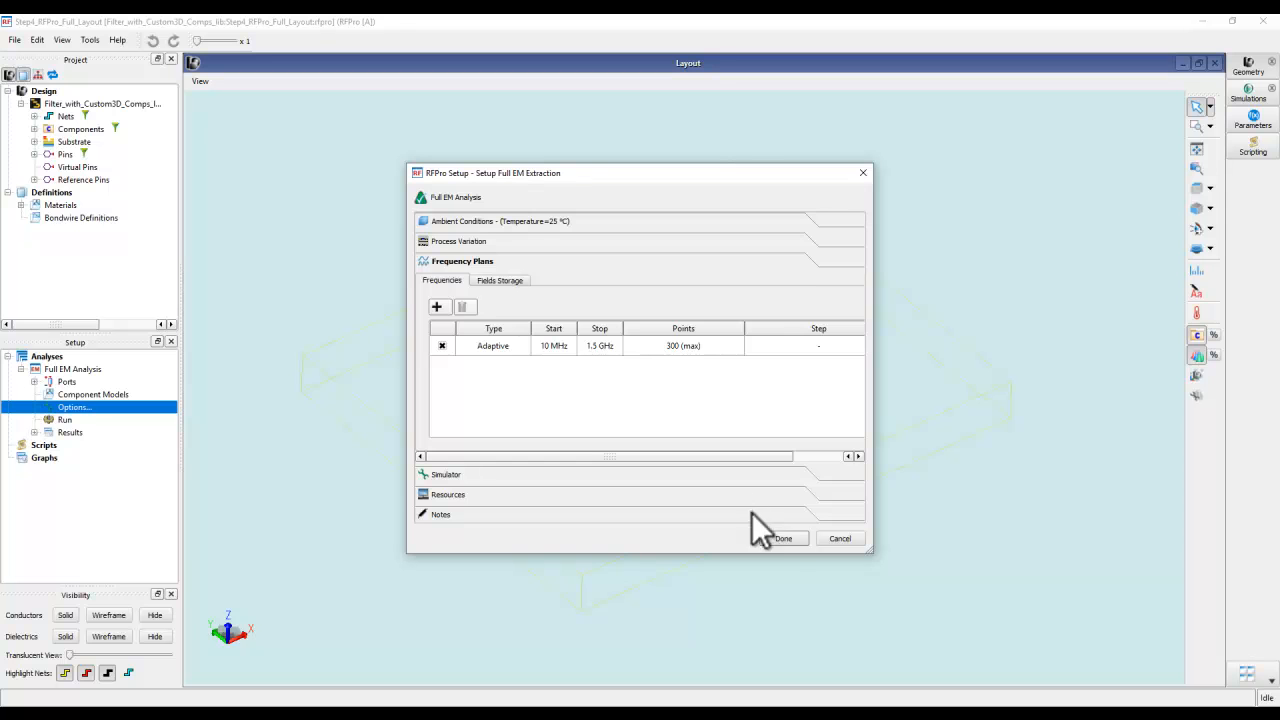
left_click(686, 474)
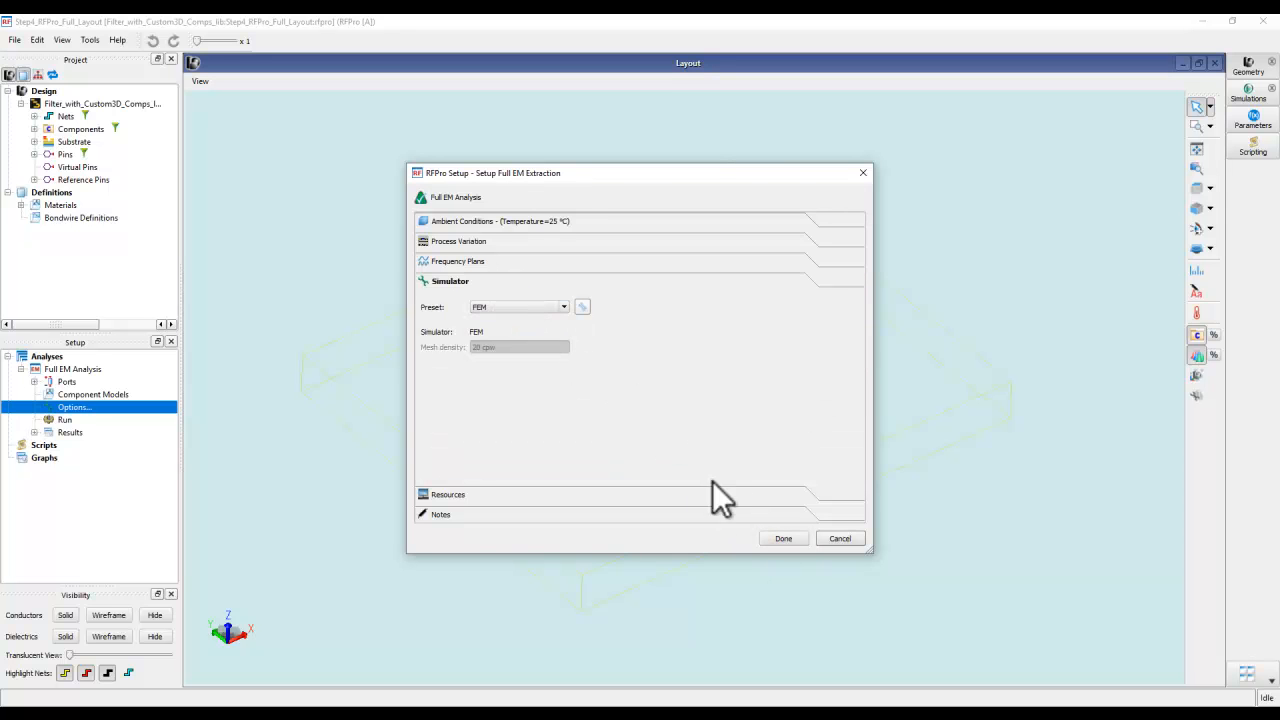
left_click(783, 539)
- Check the total elapsed time in the Full EM Analysis simulation log and close the simulations window
left_click(1248, 95)
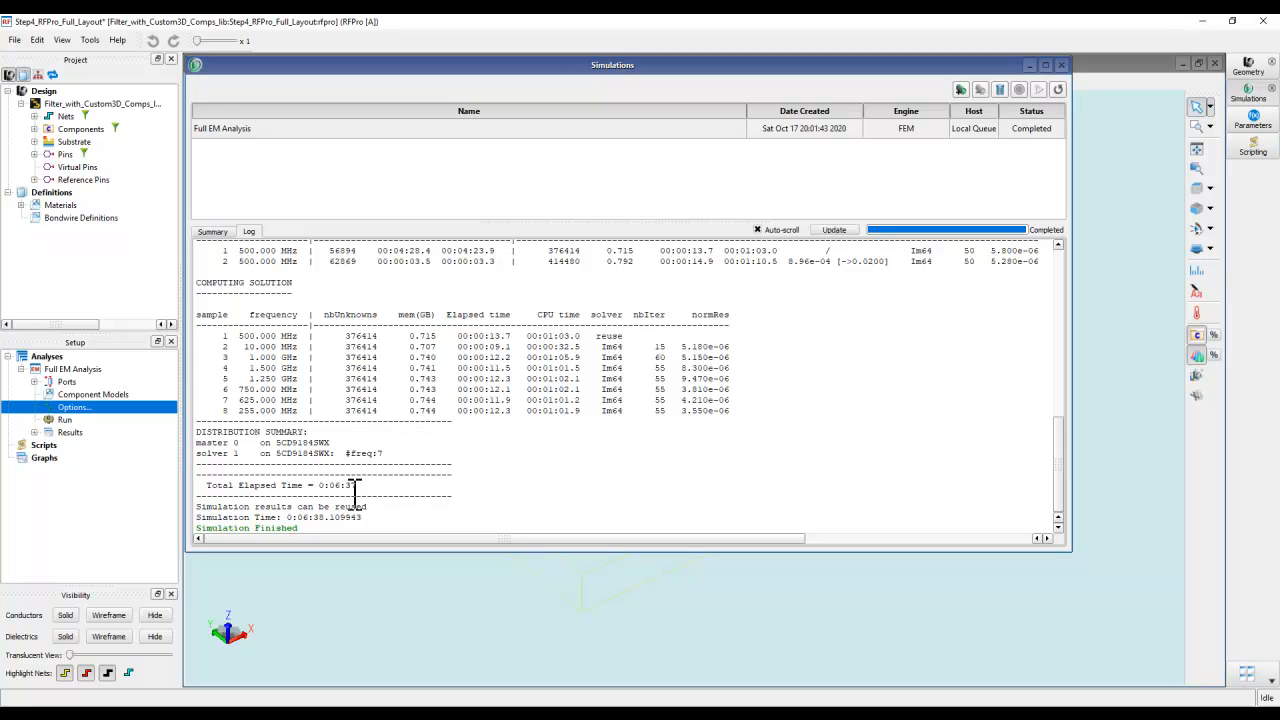
left_click_drag(361, 488, 329, 488)
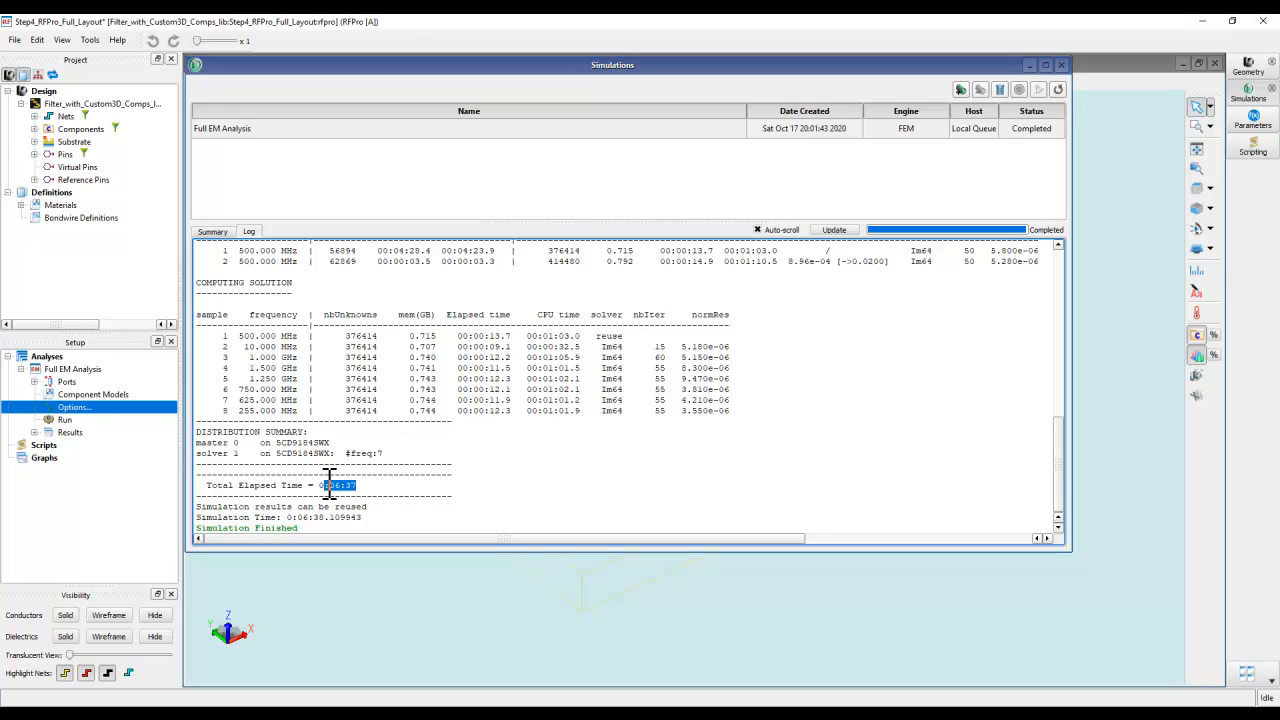
left_click(398, 492)
left_click(1060, 66)
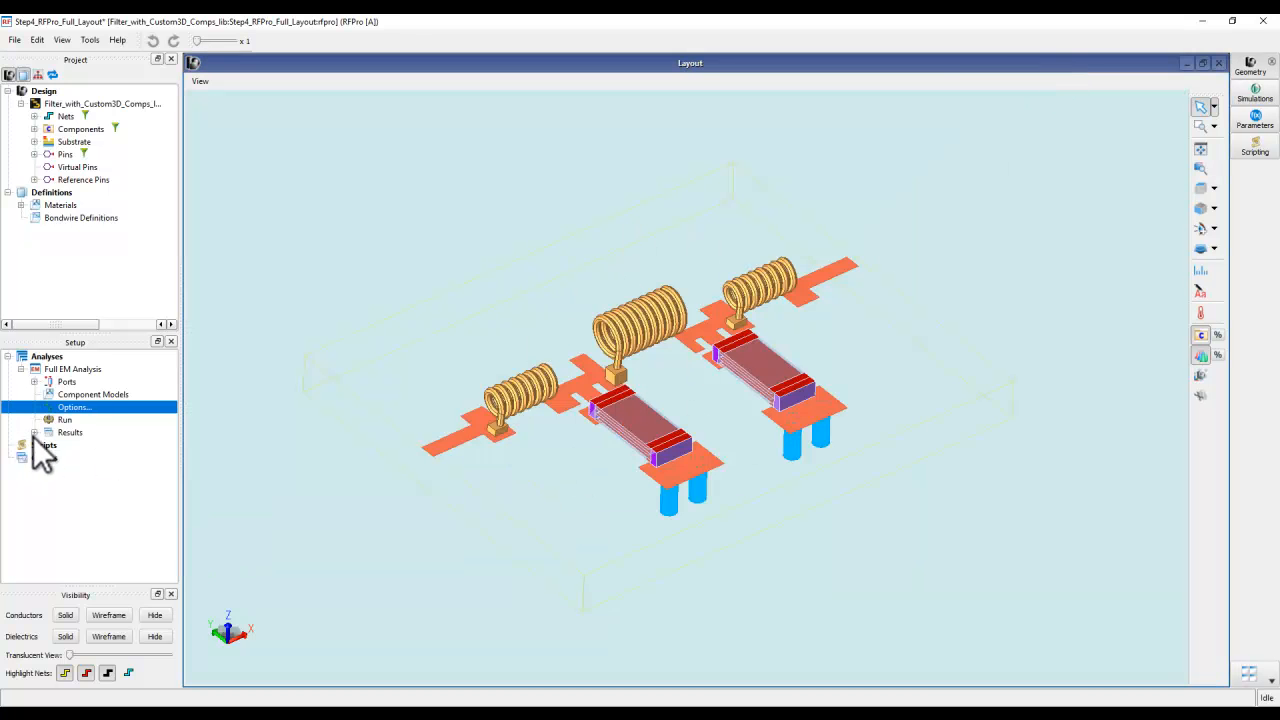
- Plot the P1,P2 and P1,P1 S-parameter magnitudes of the Full EM Analysis, examine the curves, and close the plot
right_click(70, 372)
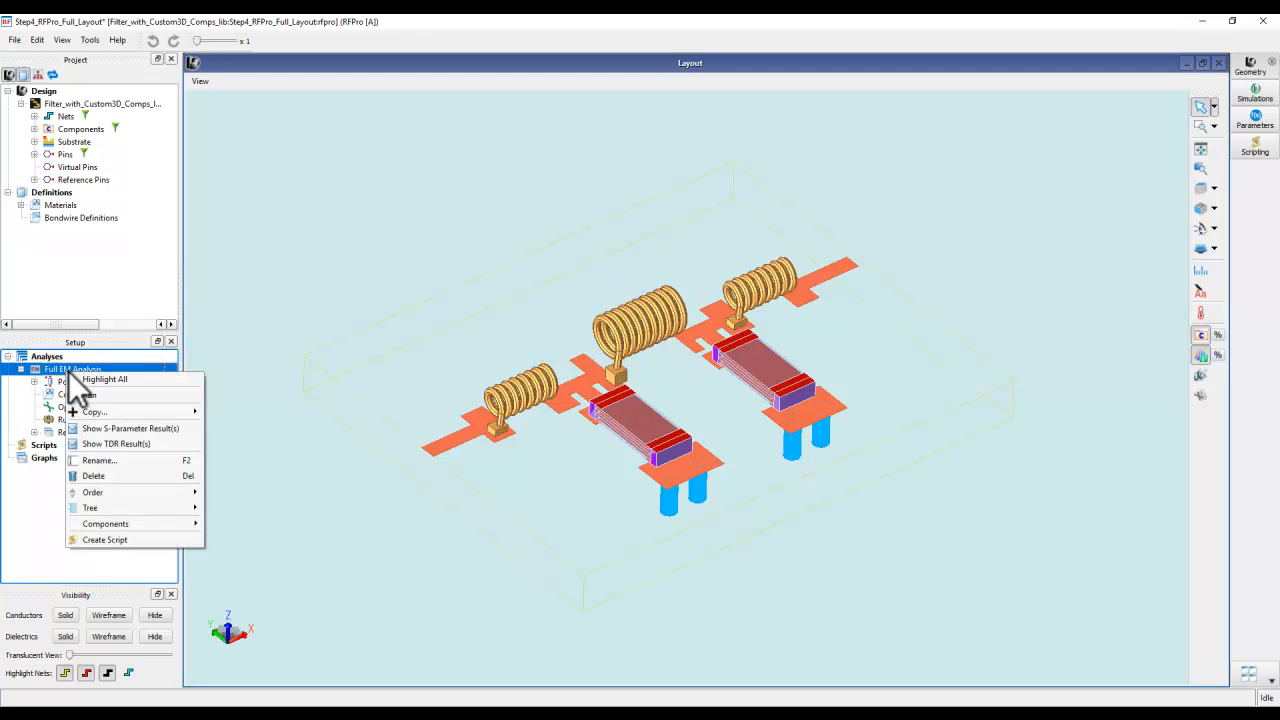
left_click(100, 428)
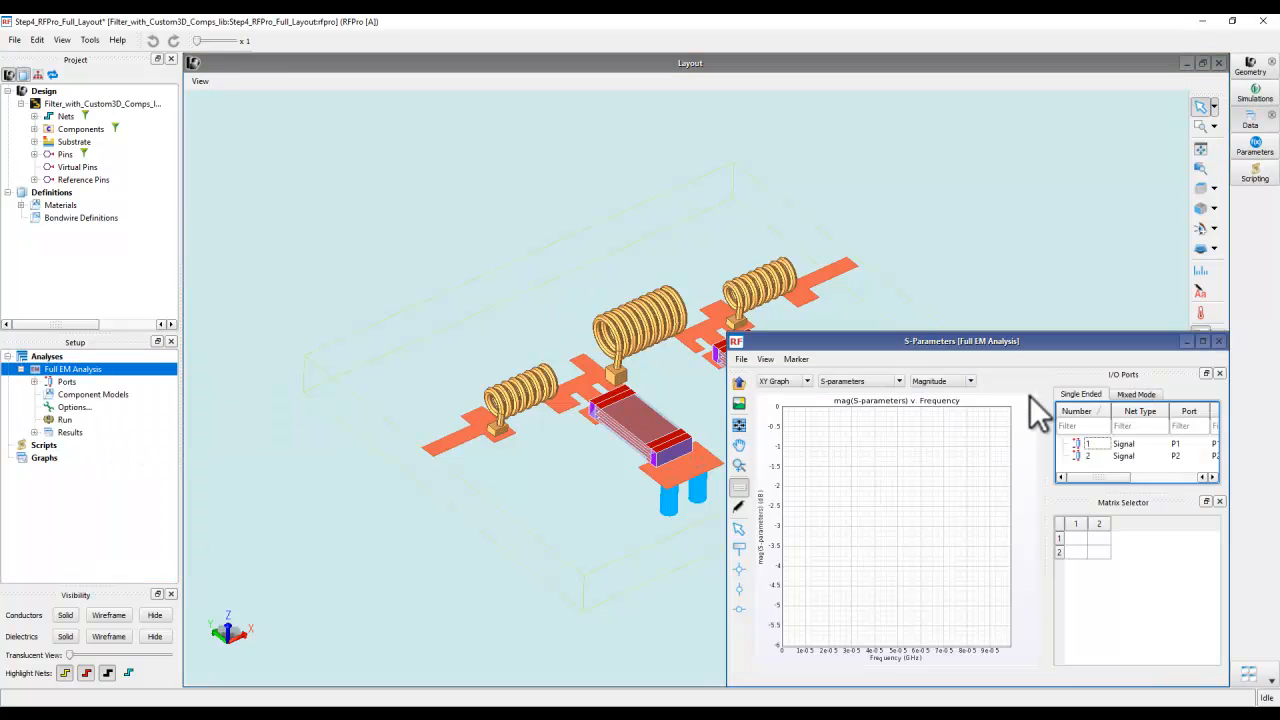
double_click(954, 343)
left_click(1097, 538)
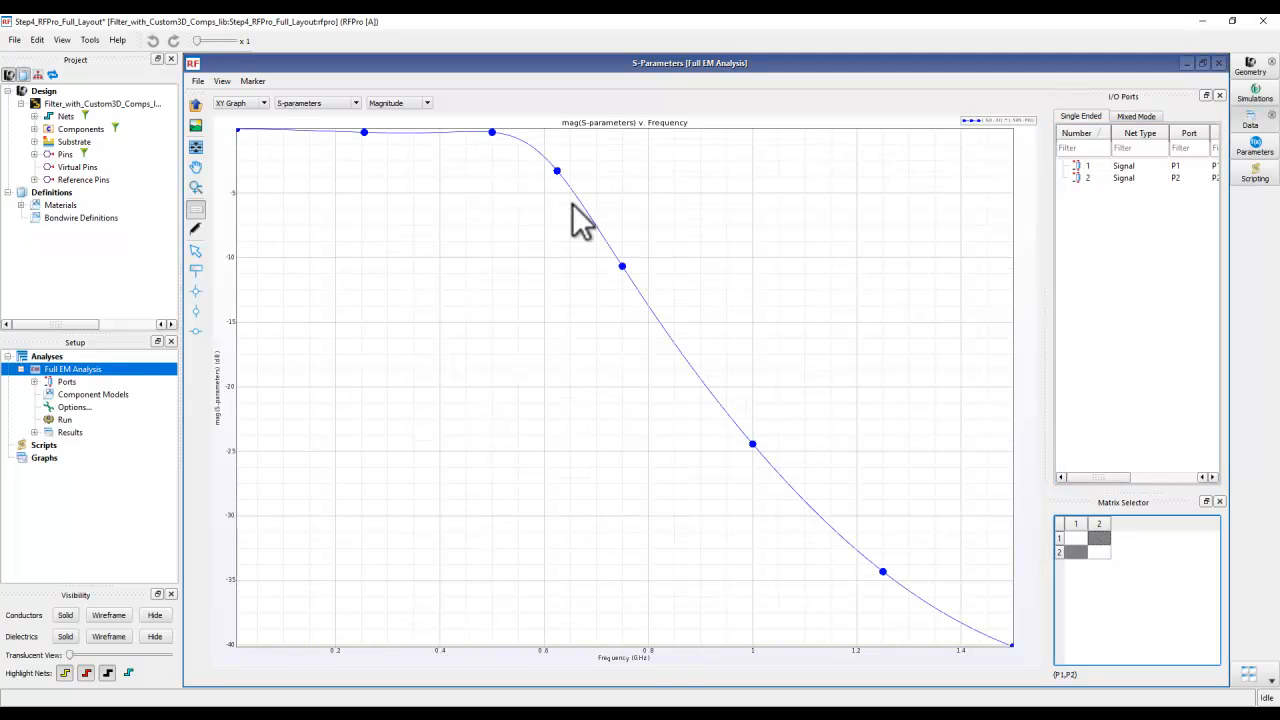
left_click(1077, 541, "ctrl")
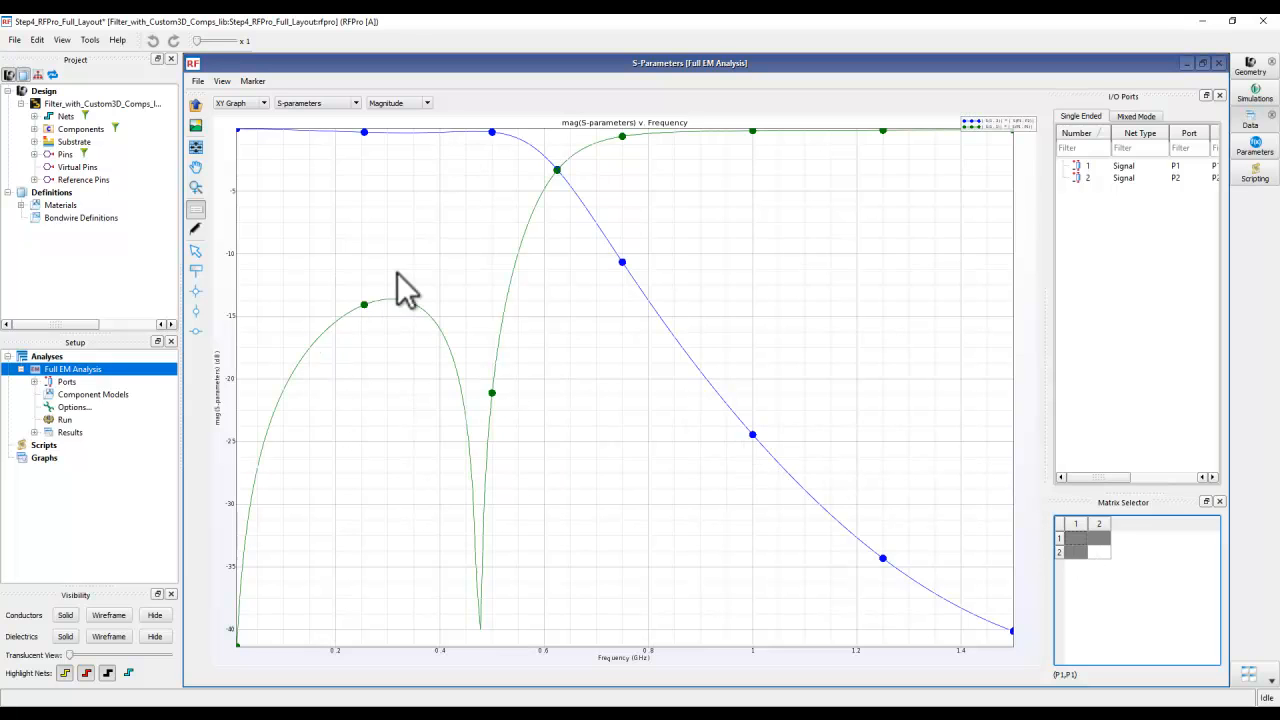
left_click(1219, 63)
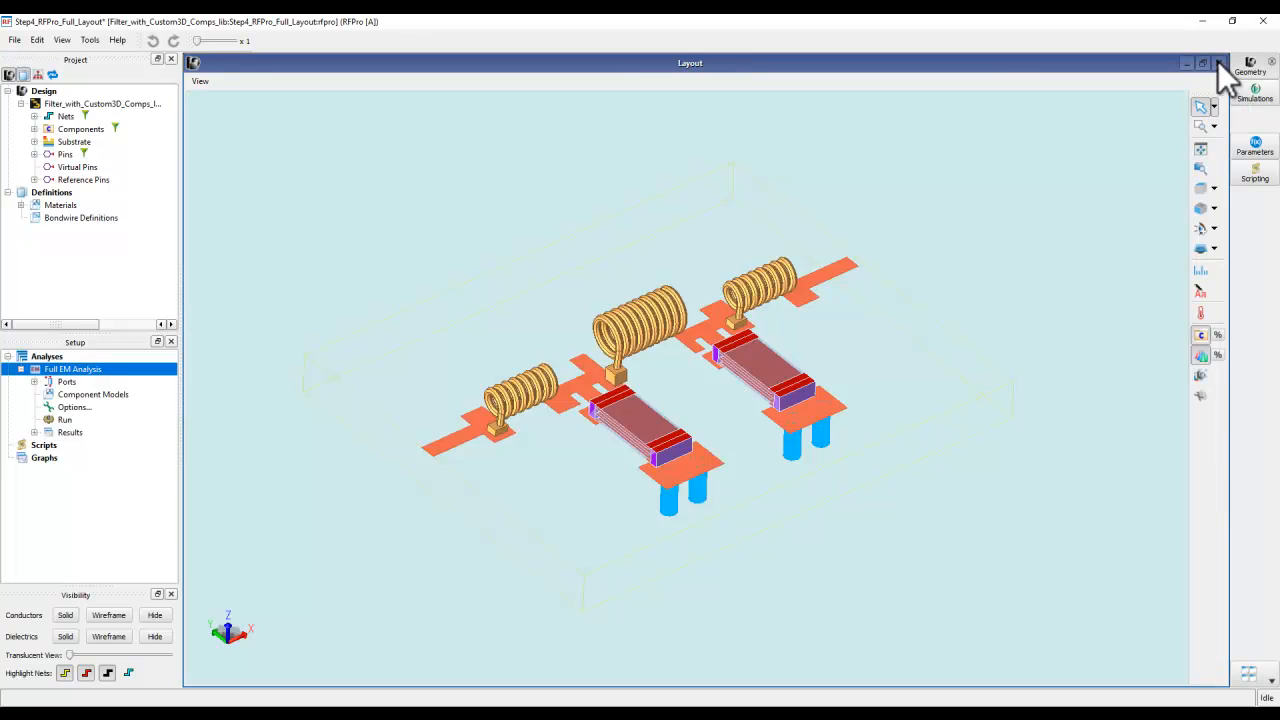
- Check the fields storage settings under the frequency plans in the Full EM Analysis options and close the setup dialog
scroll(682, 439, "up", 3)
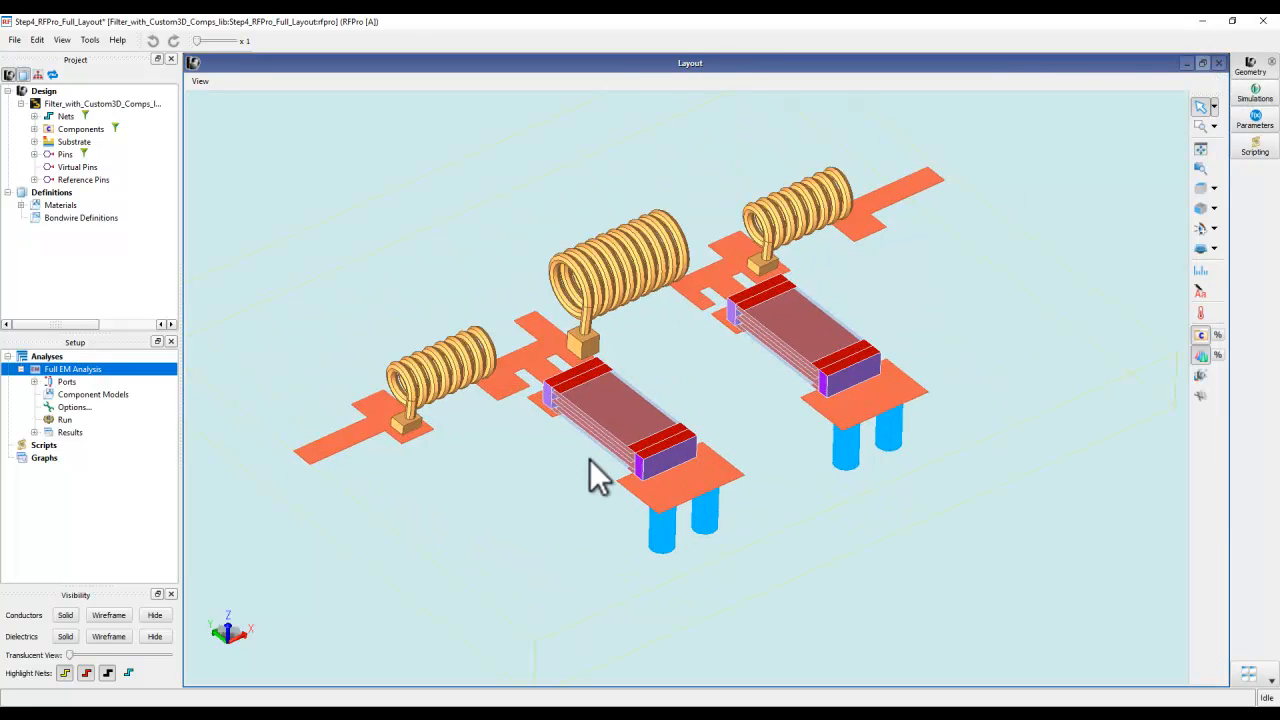
scroll(592, 460, "down", 3)
double_click(73, 407)
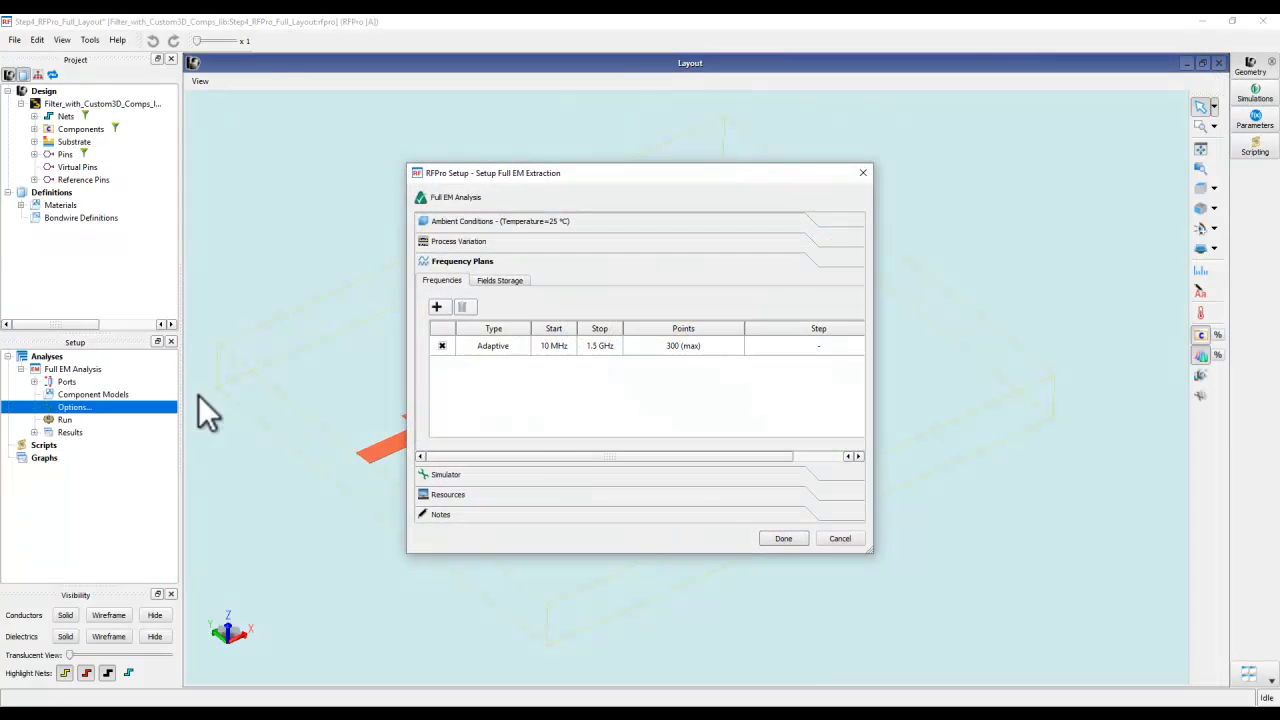
left_click(502, 281)
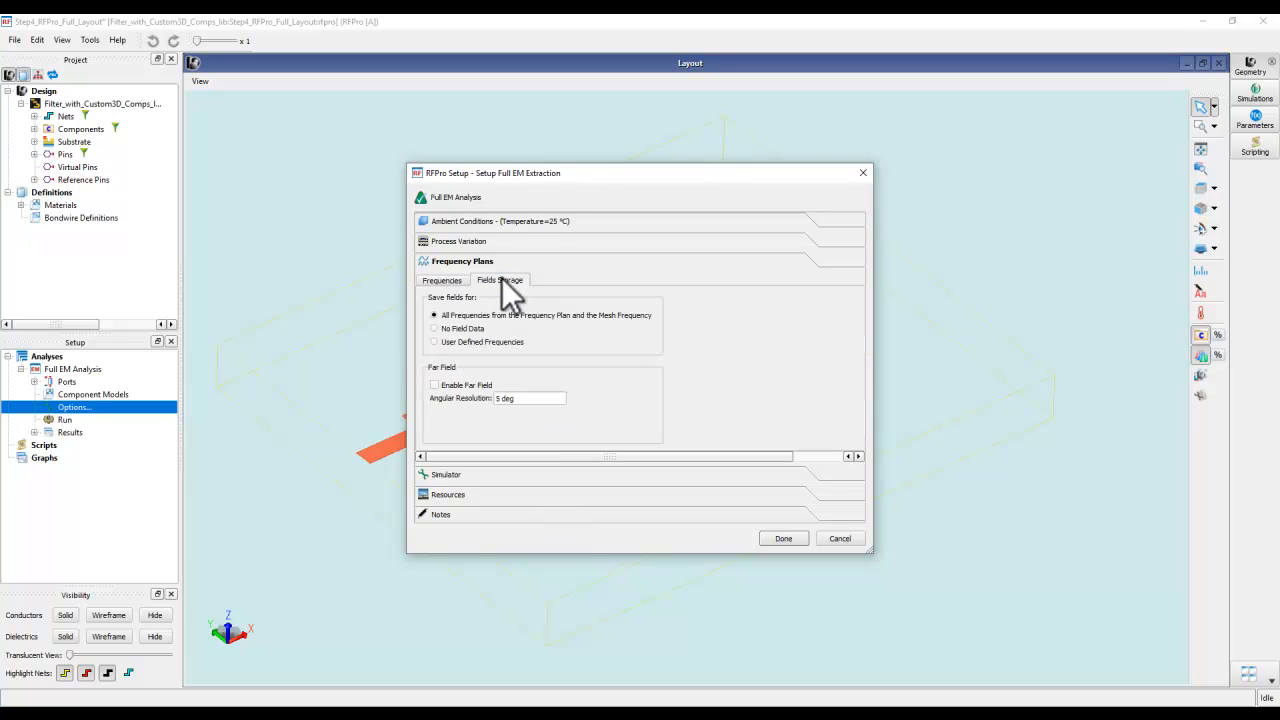
left_click(782, 538)
- Open the Full EM Analysis near-field results with the E-Field result type and set the frequency to 500 MHz
left_click(34, 432)
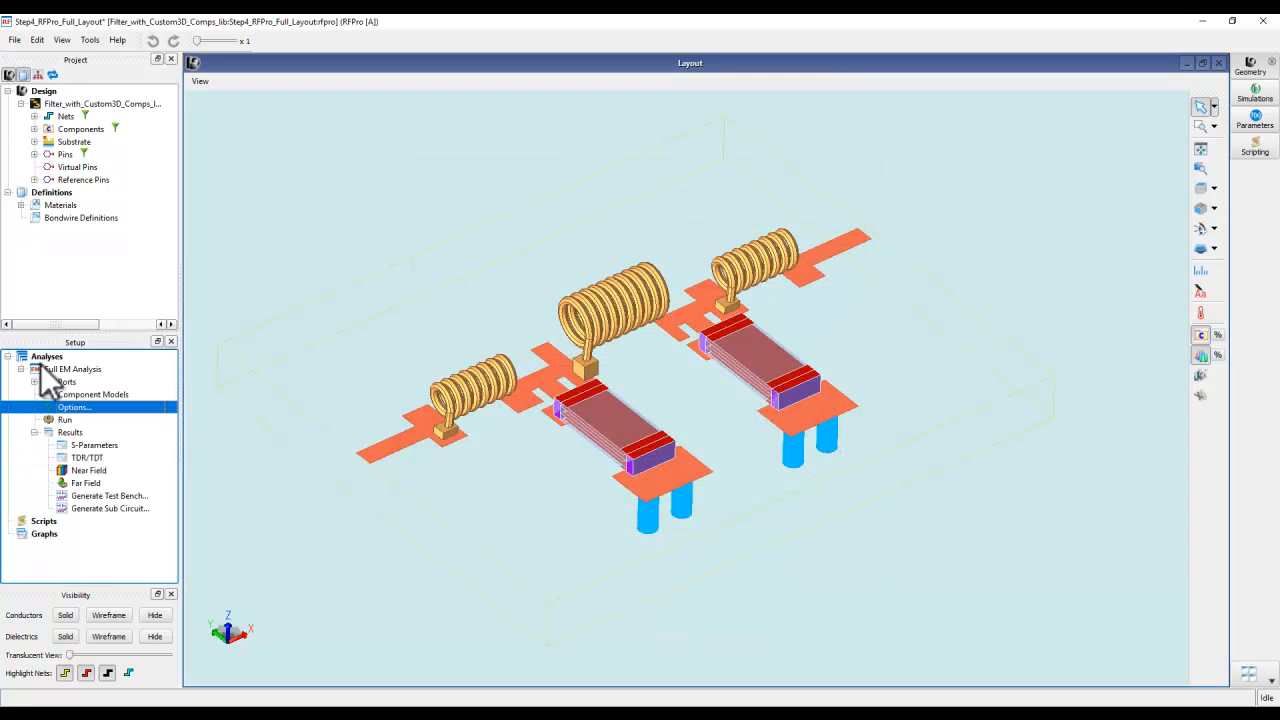
left_click(86, 470)
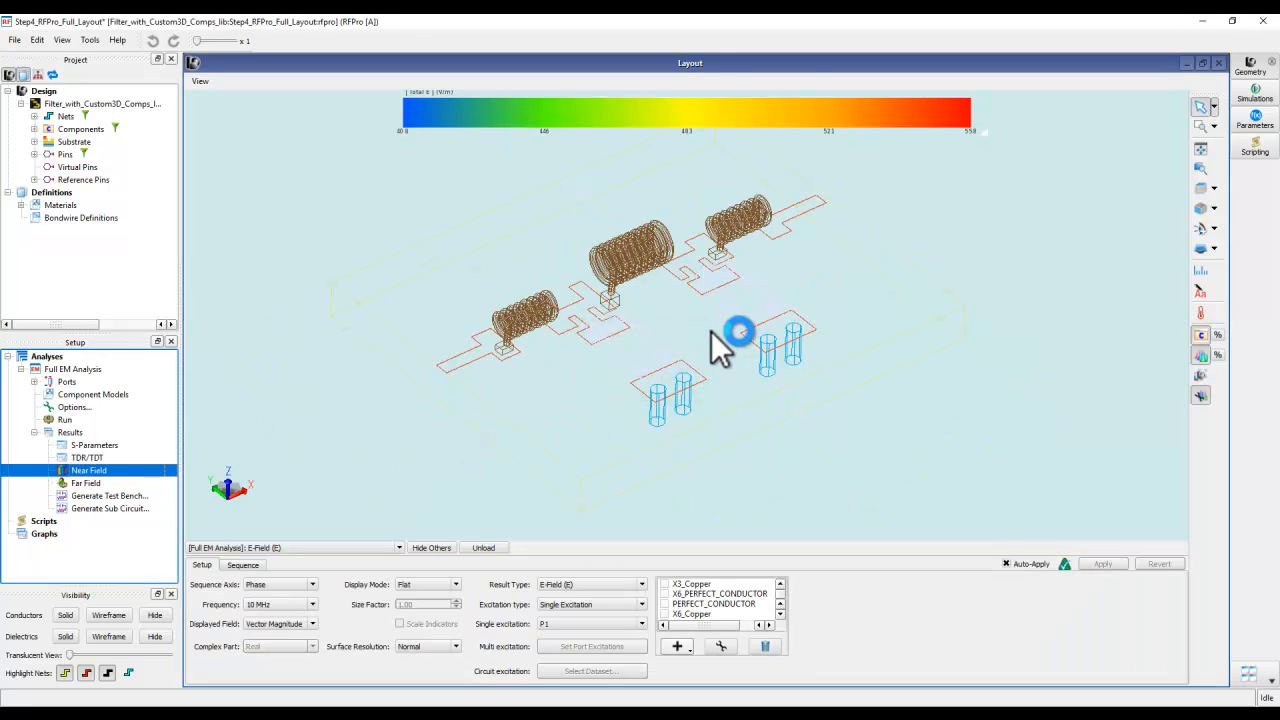
left_click(640, 585)
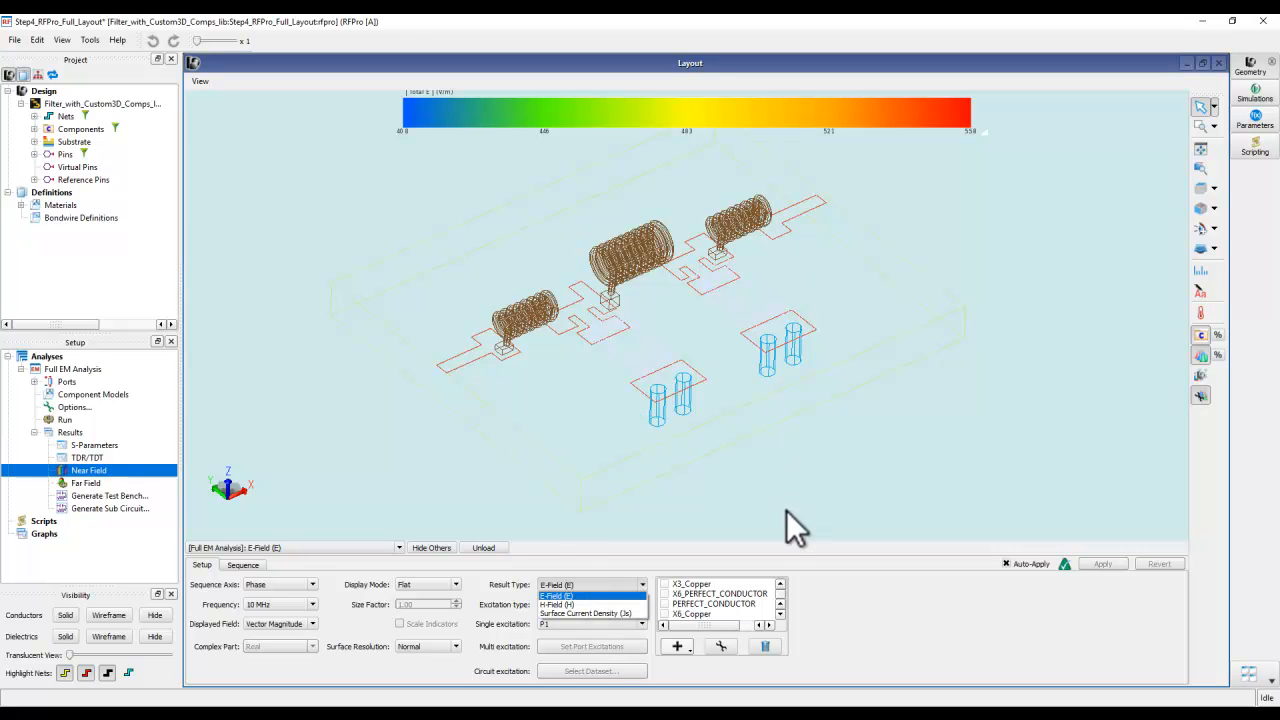
left_click(548, 586)
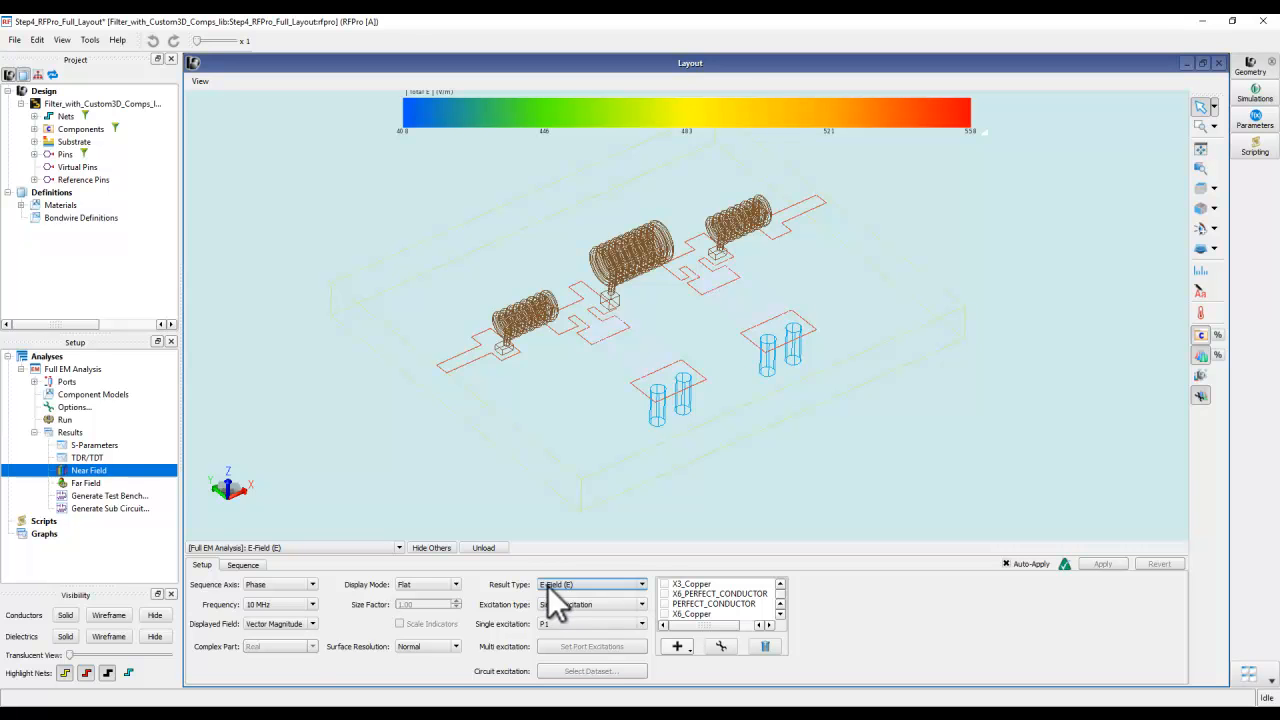
left_click(276, 606)
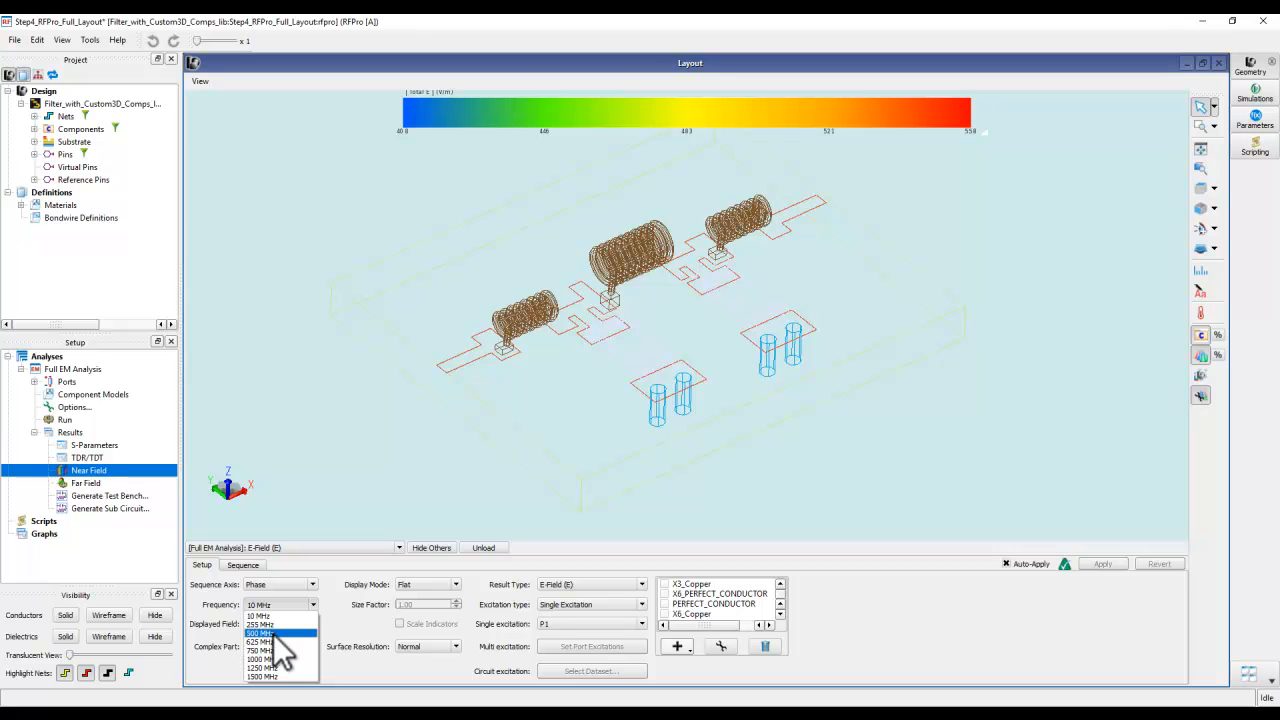
left_click(262, 633)
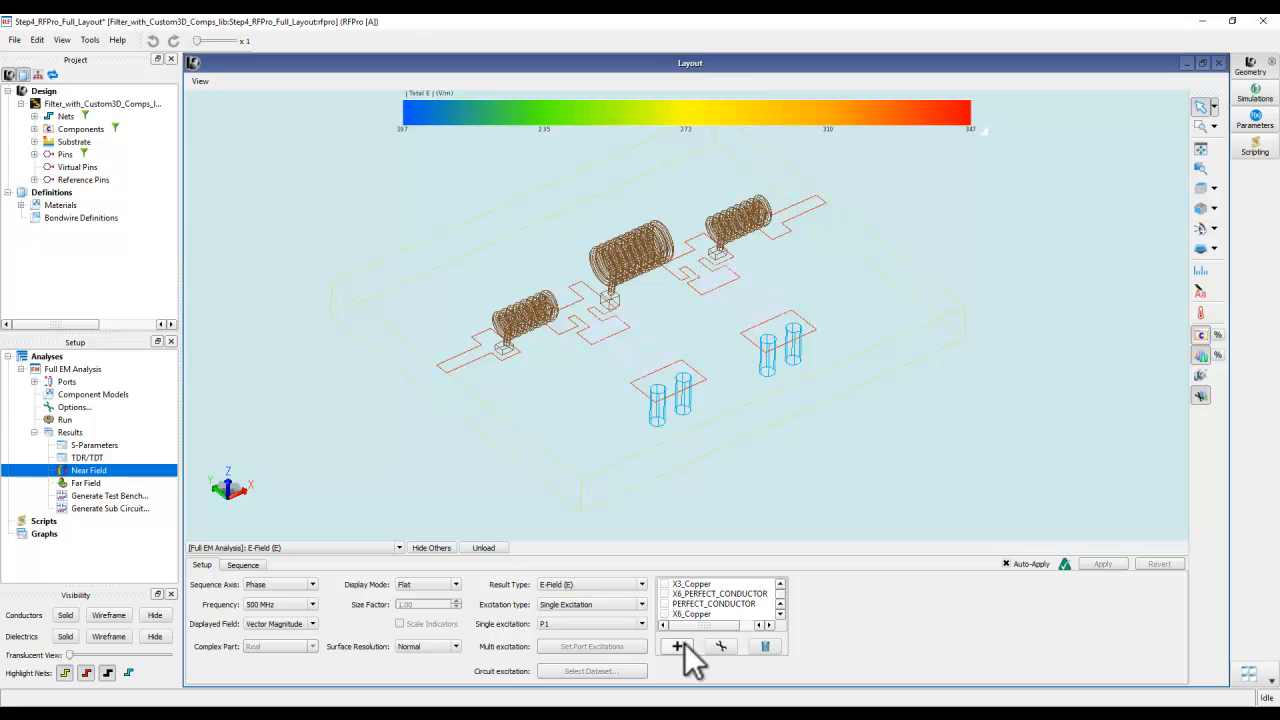
- Show the E-field on the X3_Copper inductor and inspect its distribution up close
left_click(678, 584)
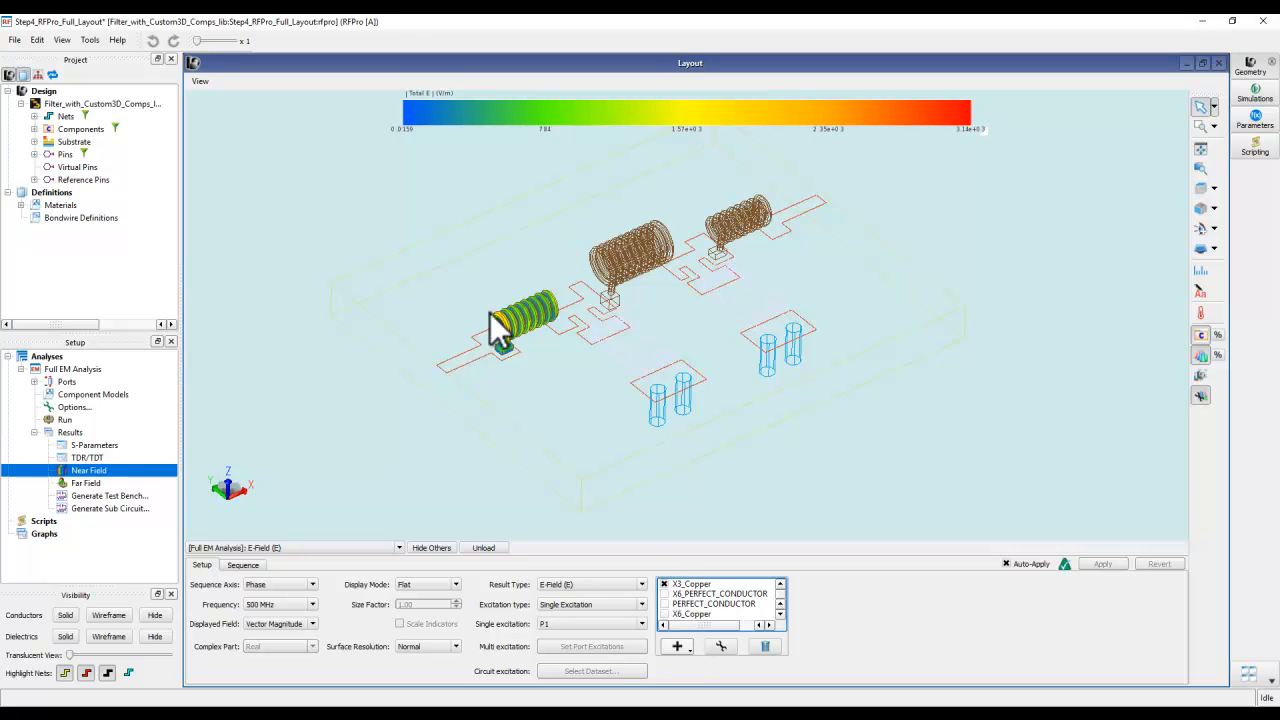
middle_click_drag(532, 384, 508, 367)
scroll(536, 321, "up", 7)
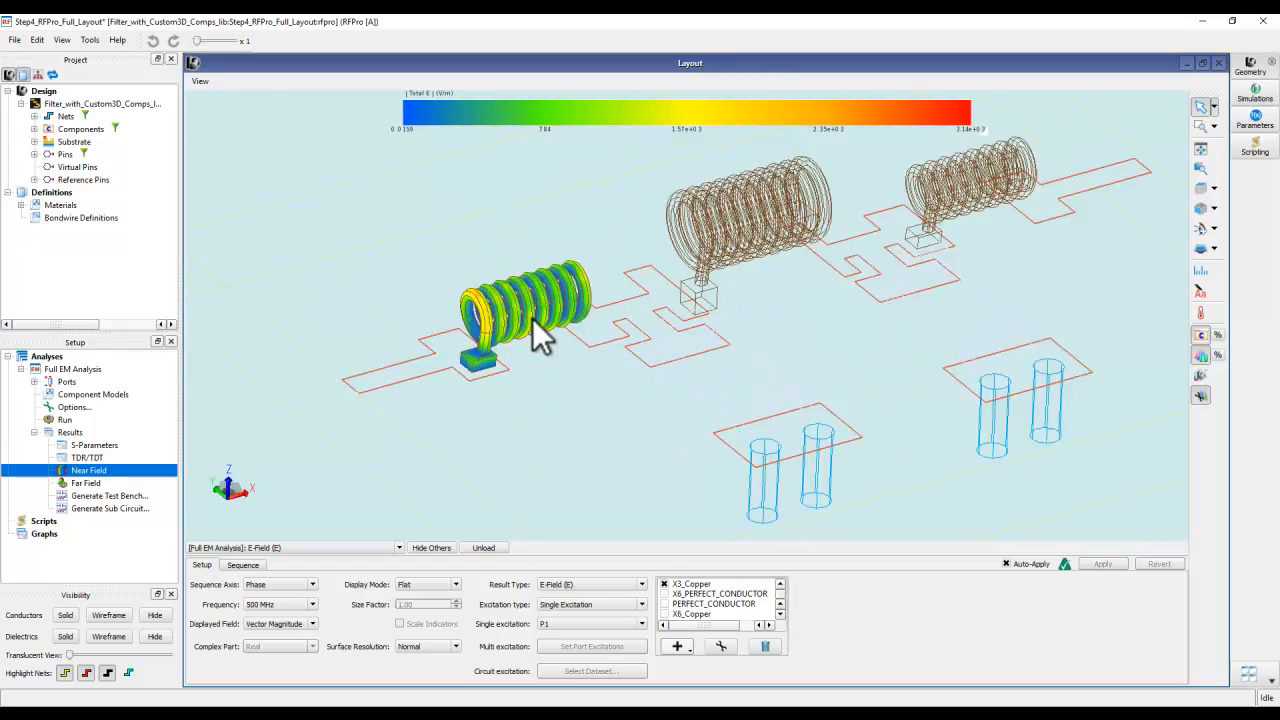
mouse_move(586, 396)
middle_mouse_down()
mouse_move(582, 374)
mouse_move(522, 345)
mouse_move(604, 402)
middle_mouse_up()
scroll(616, 398, "down", 4)
- View the H-field on the X3_Copper inductor and return the result type to E-Field
left_click(571, 584)
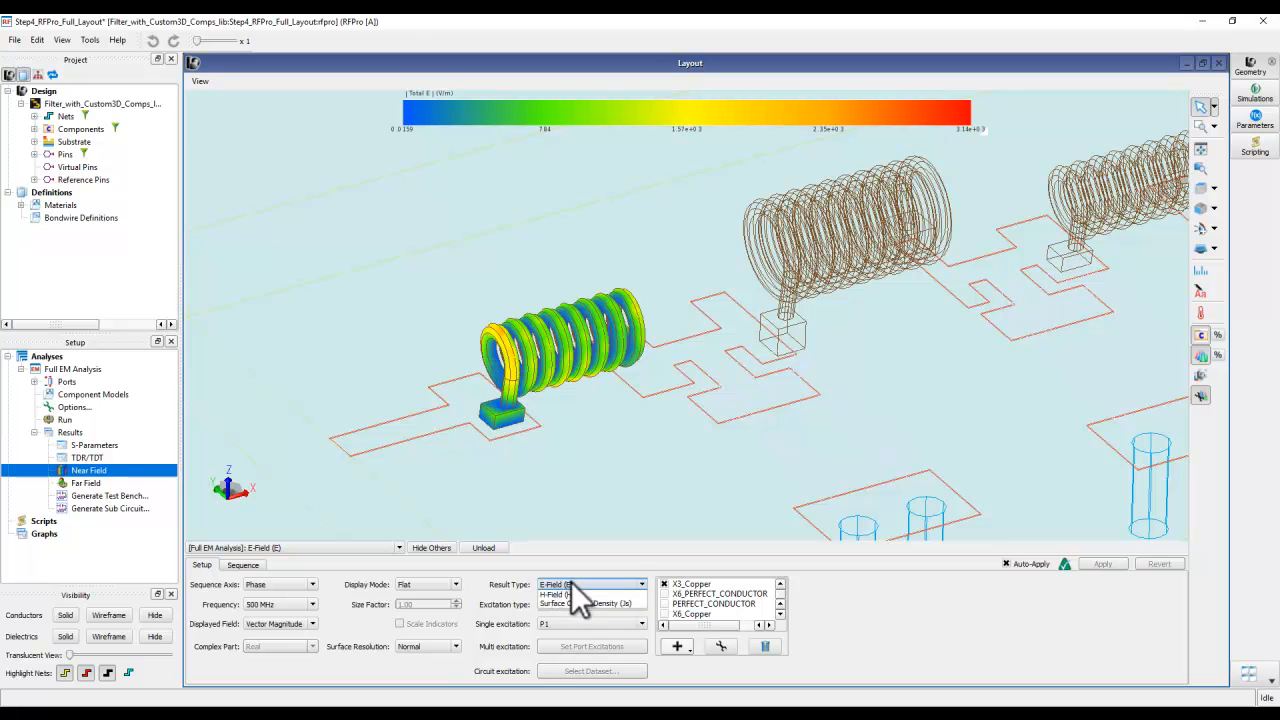
left_click(568, 606)
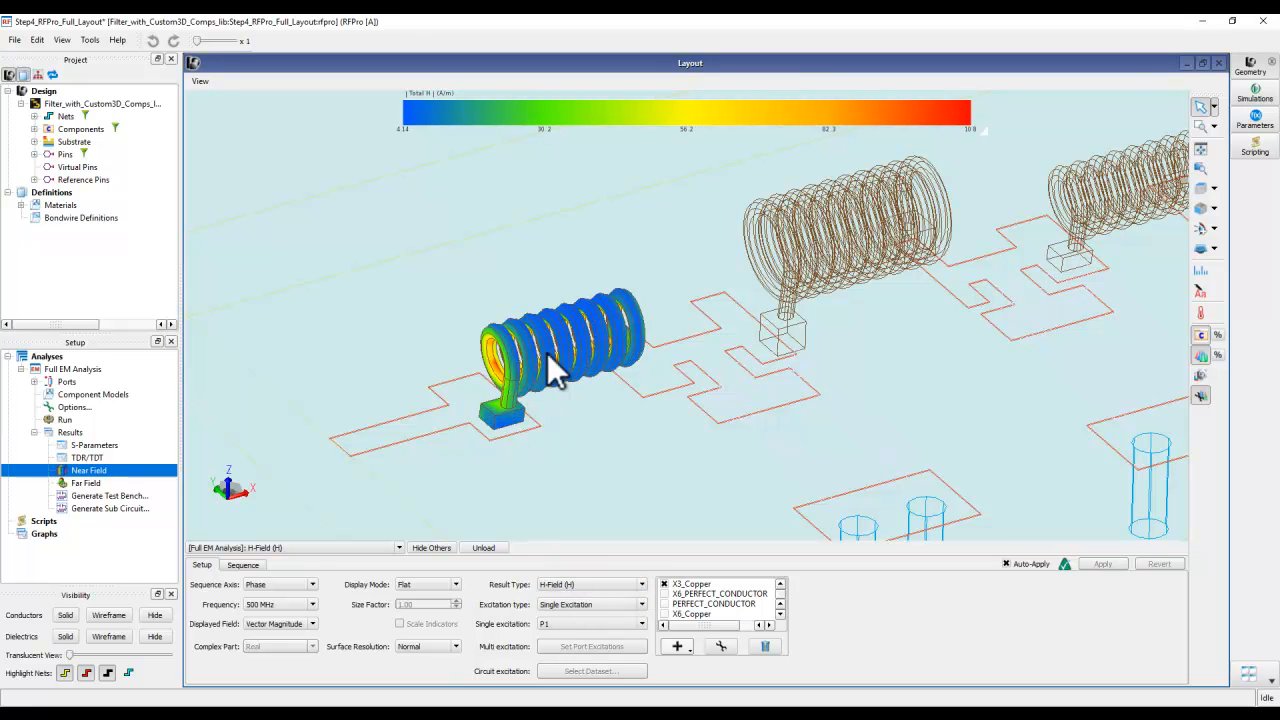
left_click(575, 584)
left_click(564, 593)
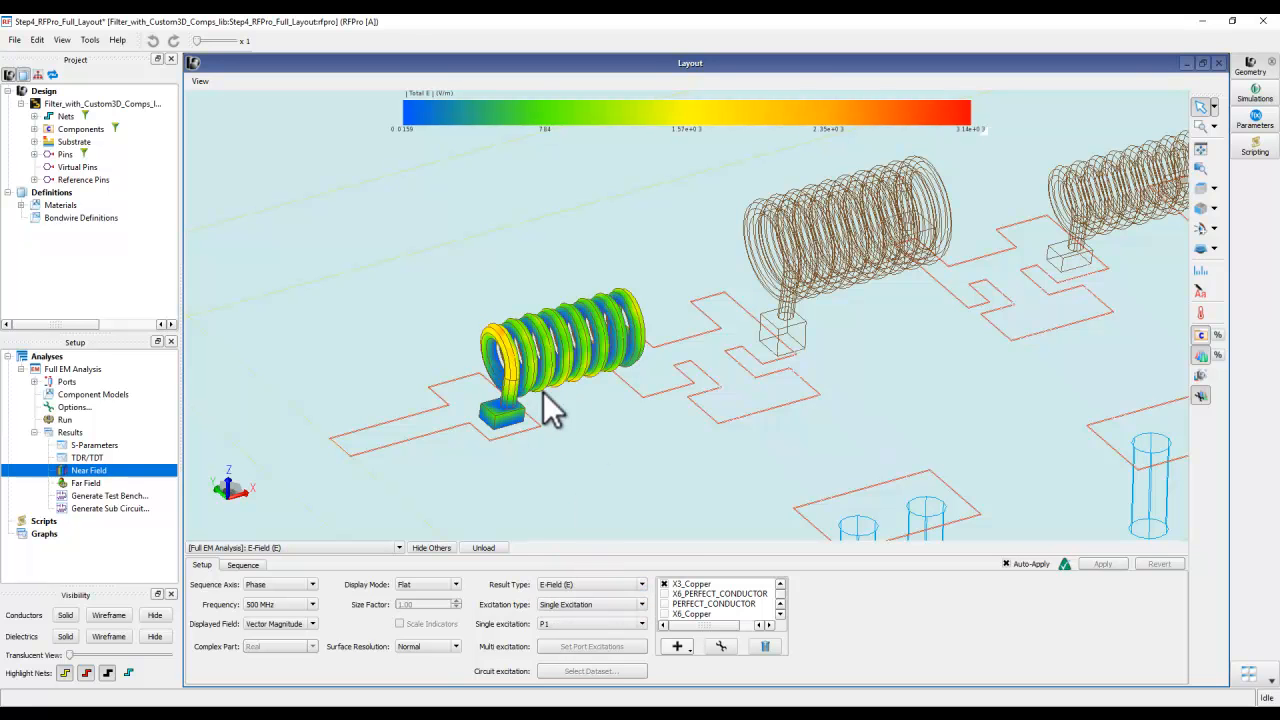
- Add X6_PERFECT_CONDUCTOR, PERFECT_CONDUCTOR and X6_Copper to the displayed E-field objects
left_click(664, 593)
left_click(664, 604)
left_click(665, 613)
scroll(666, 613, "down", 2)
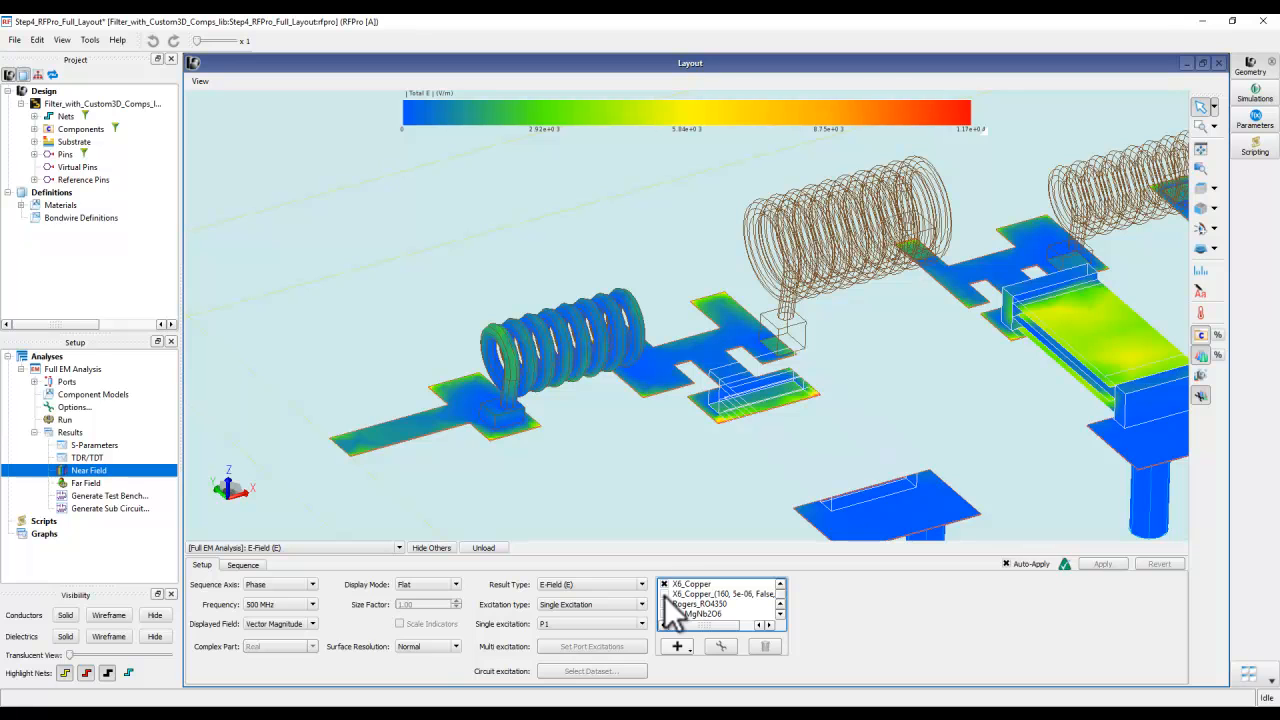
left_click(664, 594)
scroll(692, 608, "down", 3)
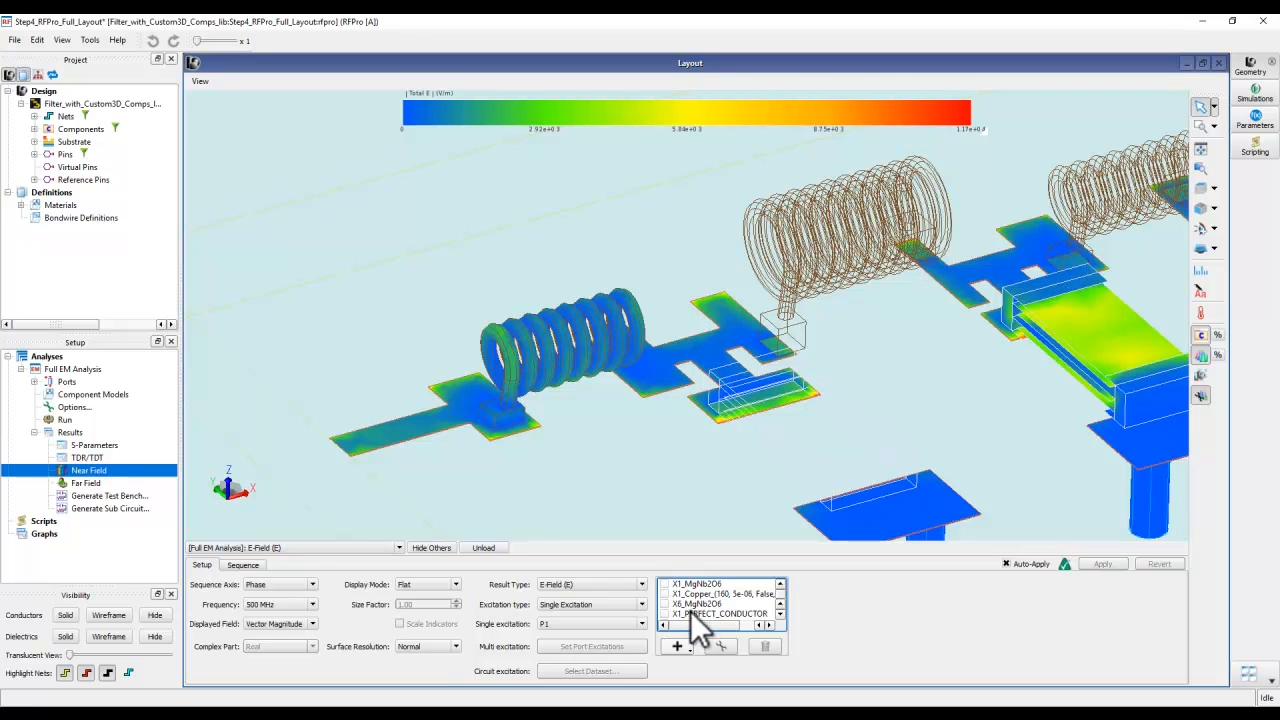
- Add X1_PERFECT_CONDUCTOR, X7_Copper, X1_Copper and X5_Copper to the E-field plot and inspect the whole filter
left_click(665, 584)
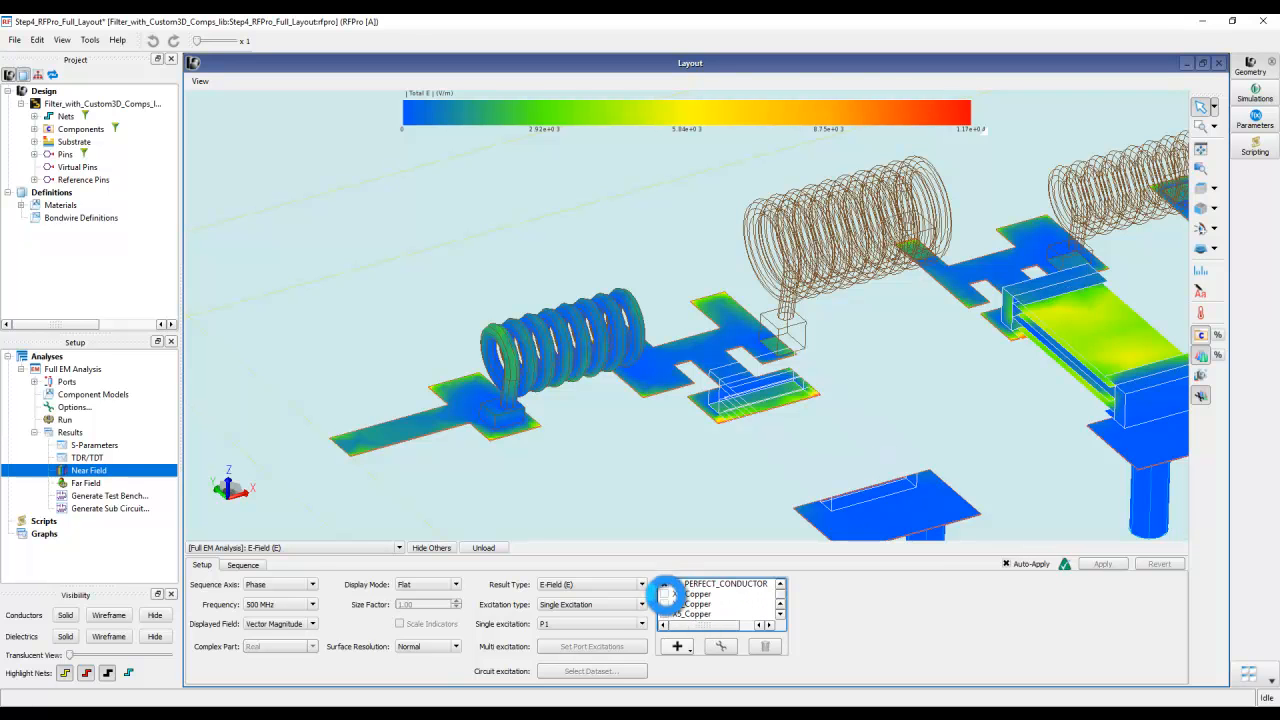
left_click(664, 594)
left_click(665, 604)
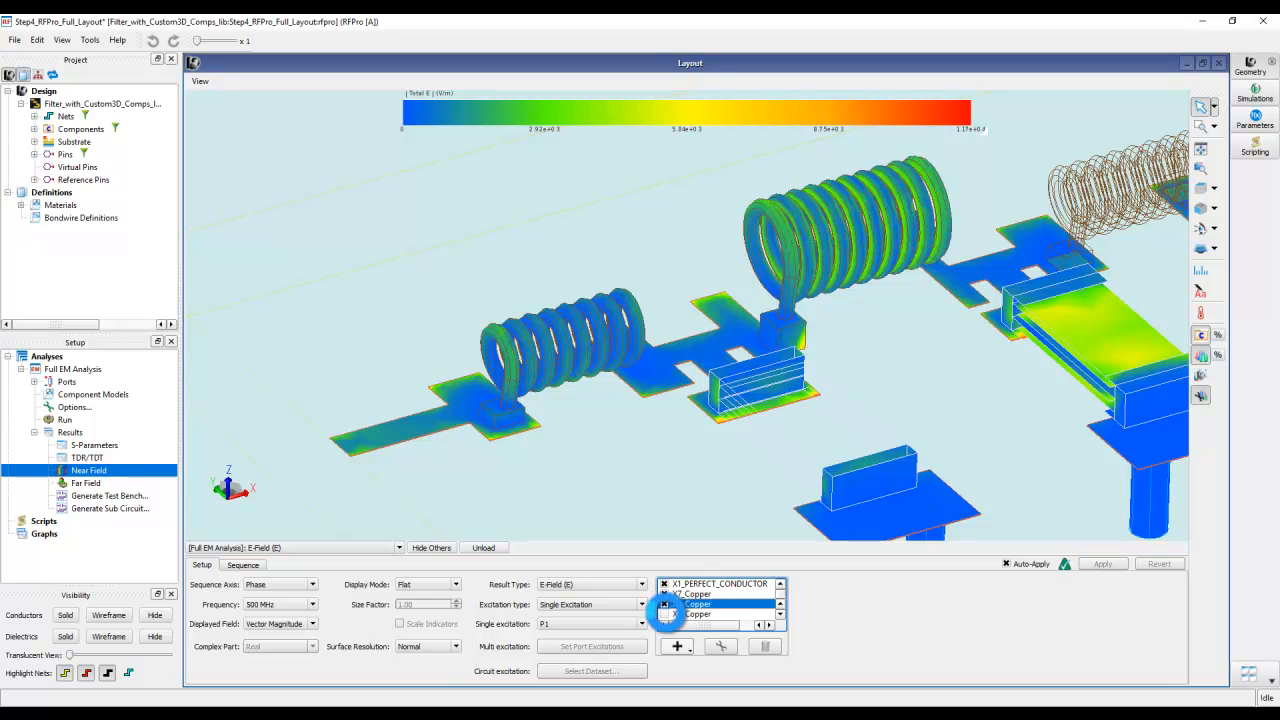
left_click(664, 614)
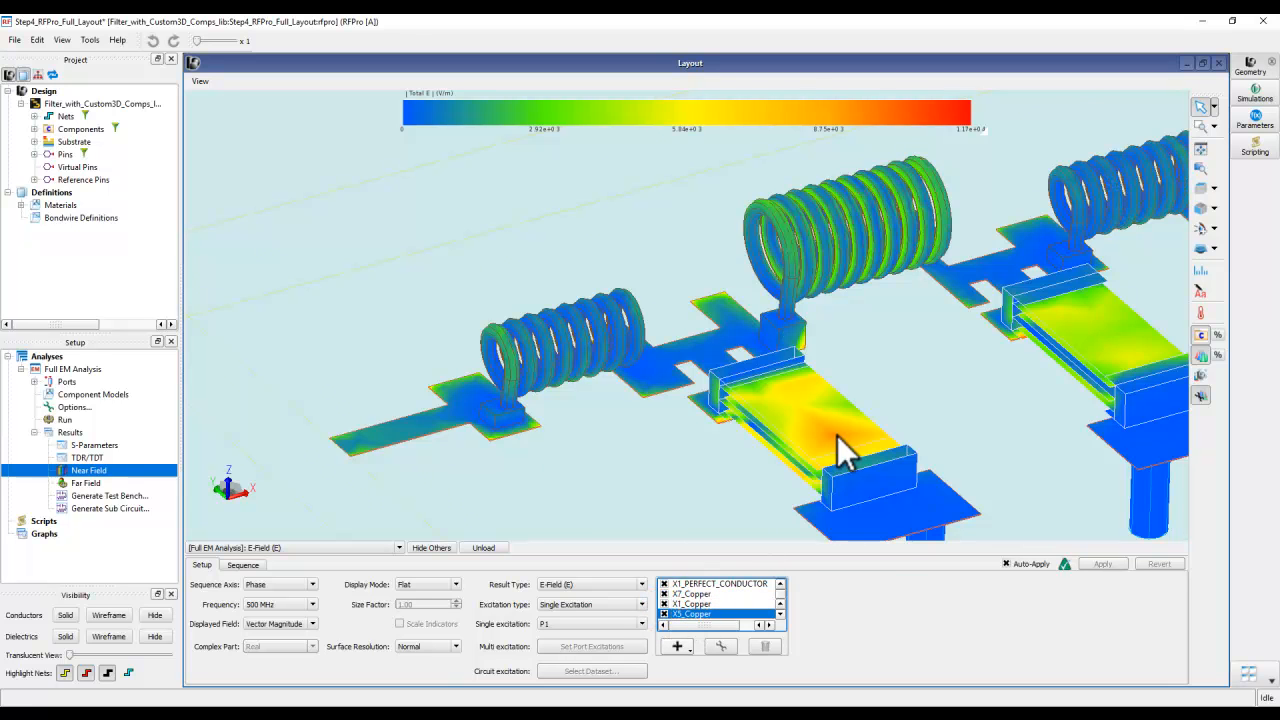
scroll(834, 434, "down", 3)
middle_click_drag(856, 466, 630, 424)
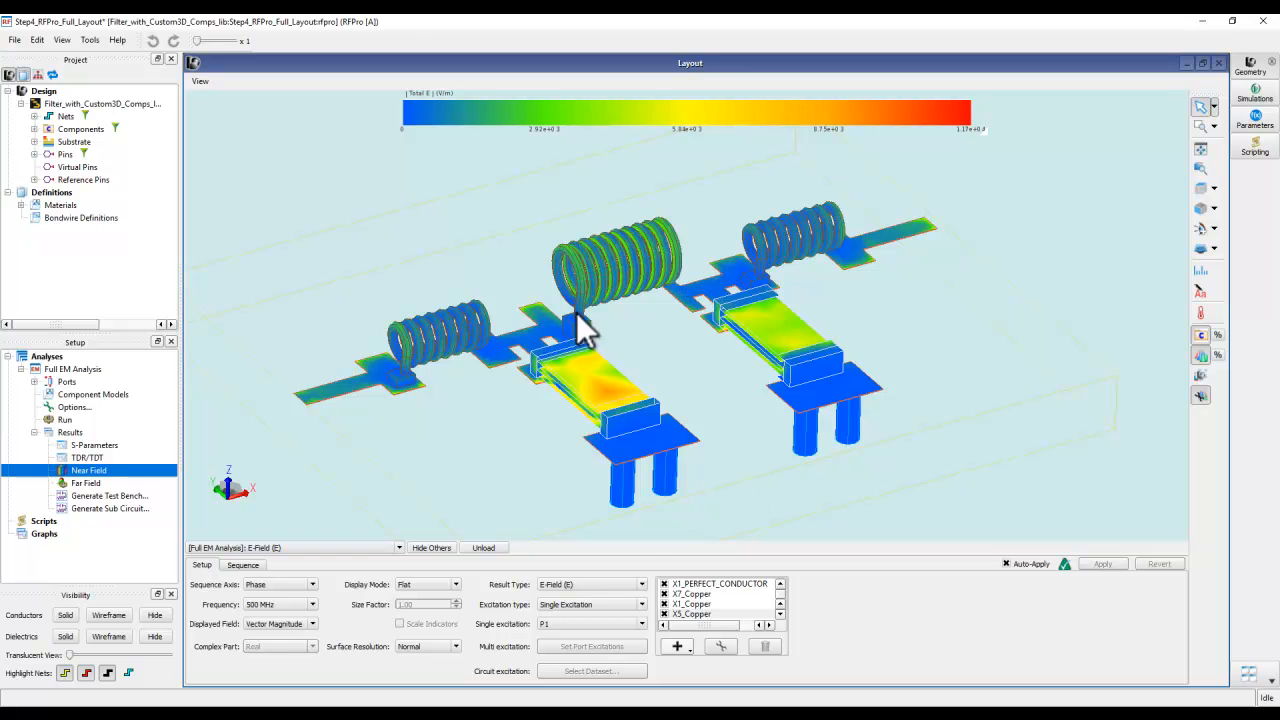
middle_click_drag(703, 326, 773, 353)
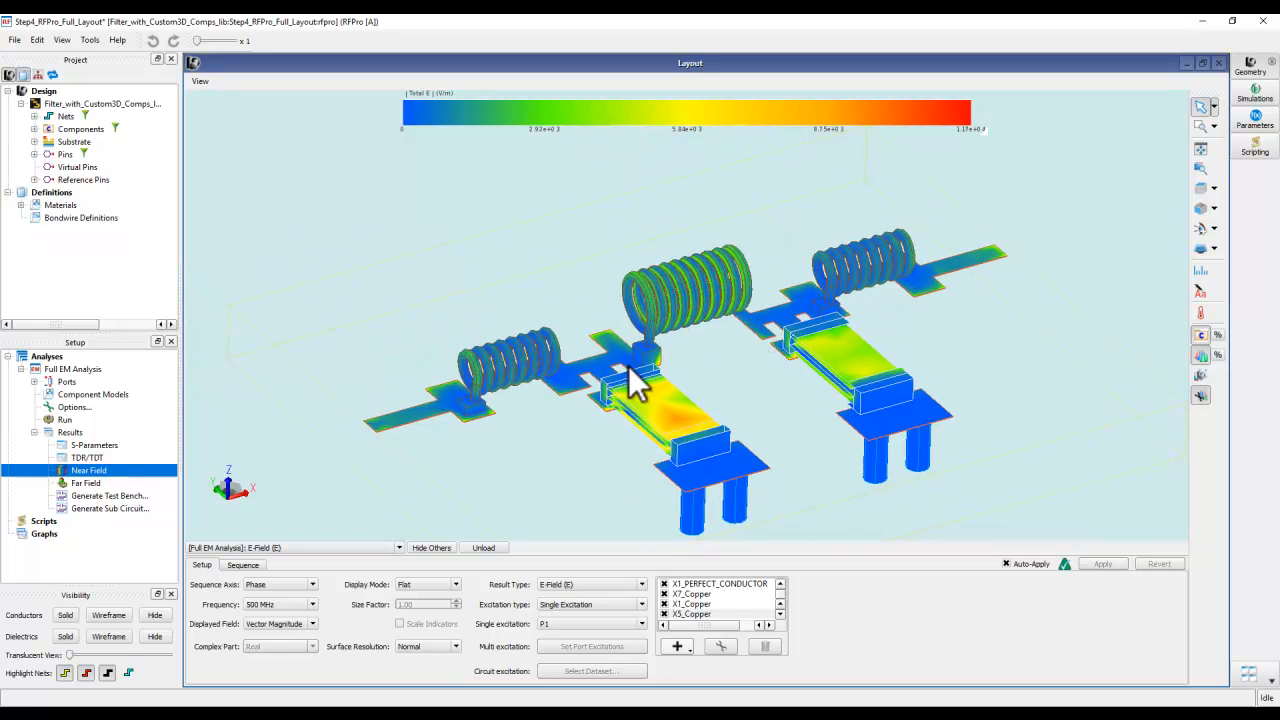
- Turn off the automatic range of the E-field scale bar and set its maximum to 2672.7 V/m
right_click(762, 113)
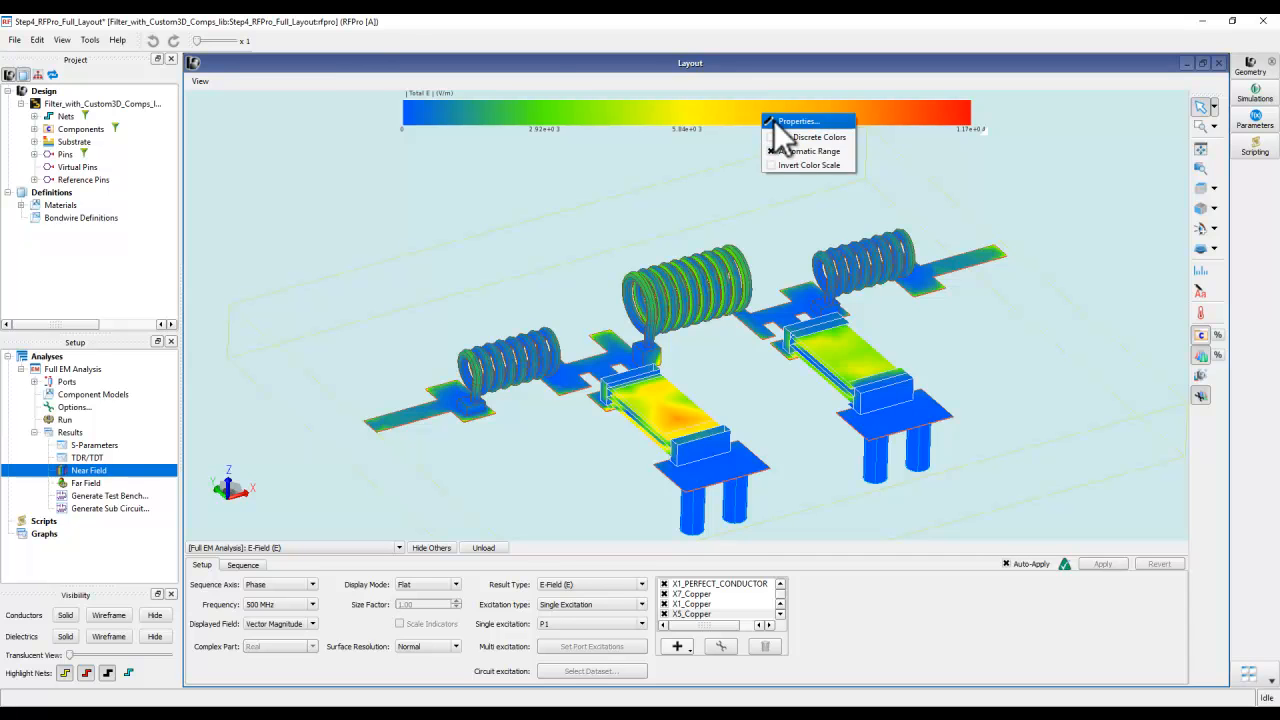
left_click(780, 122)
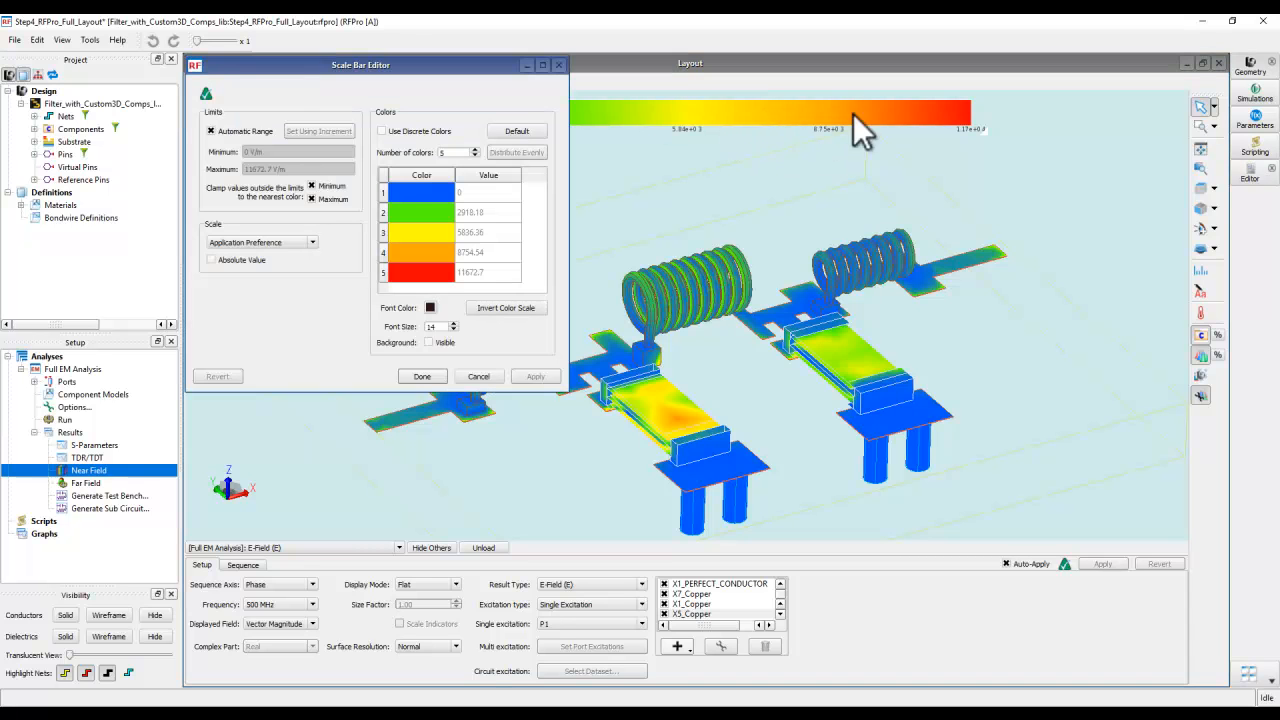
left_click(214, 131)
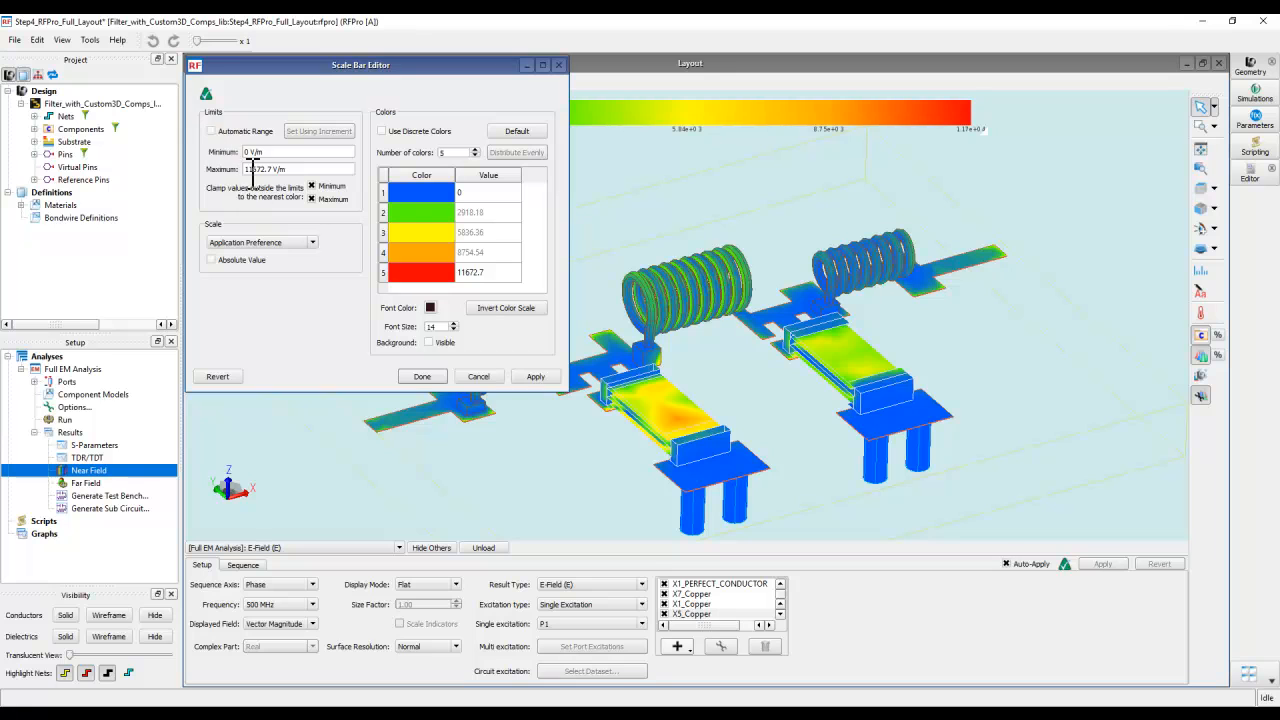
left_click_drag(257, 170, 220, 167)
type("2")
left_click(318, 152)
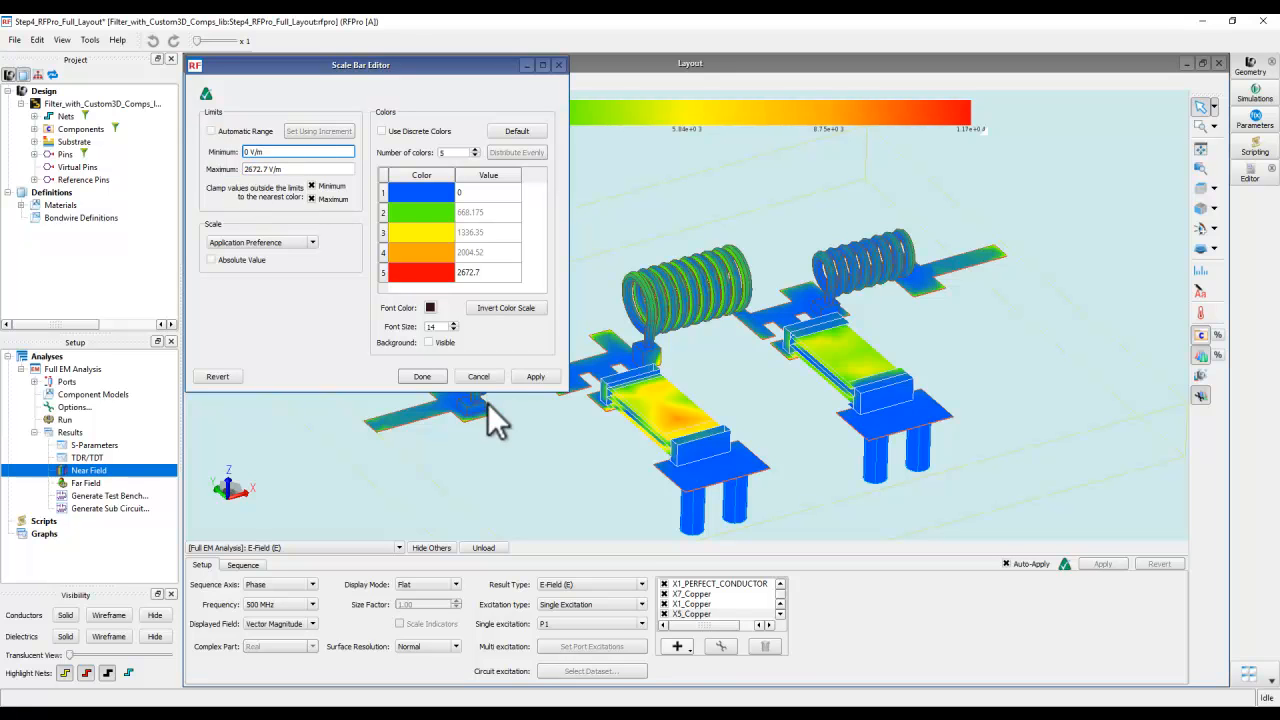
left_click(536, 376)
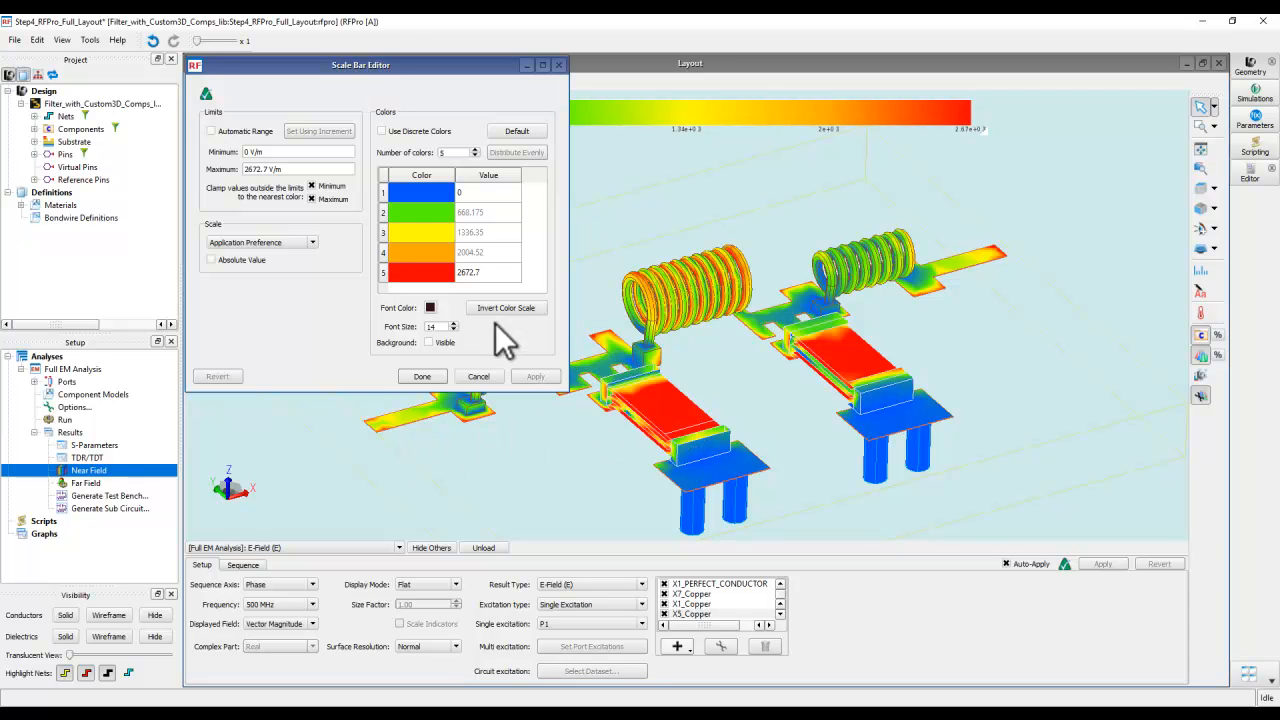
left_click(430, 377)
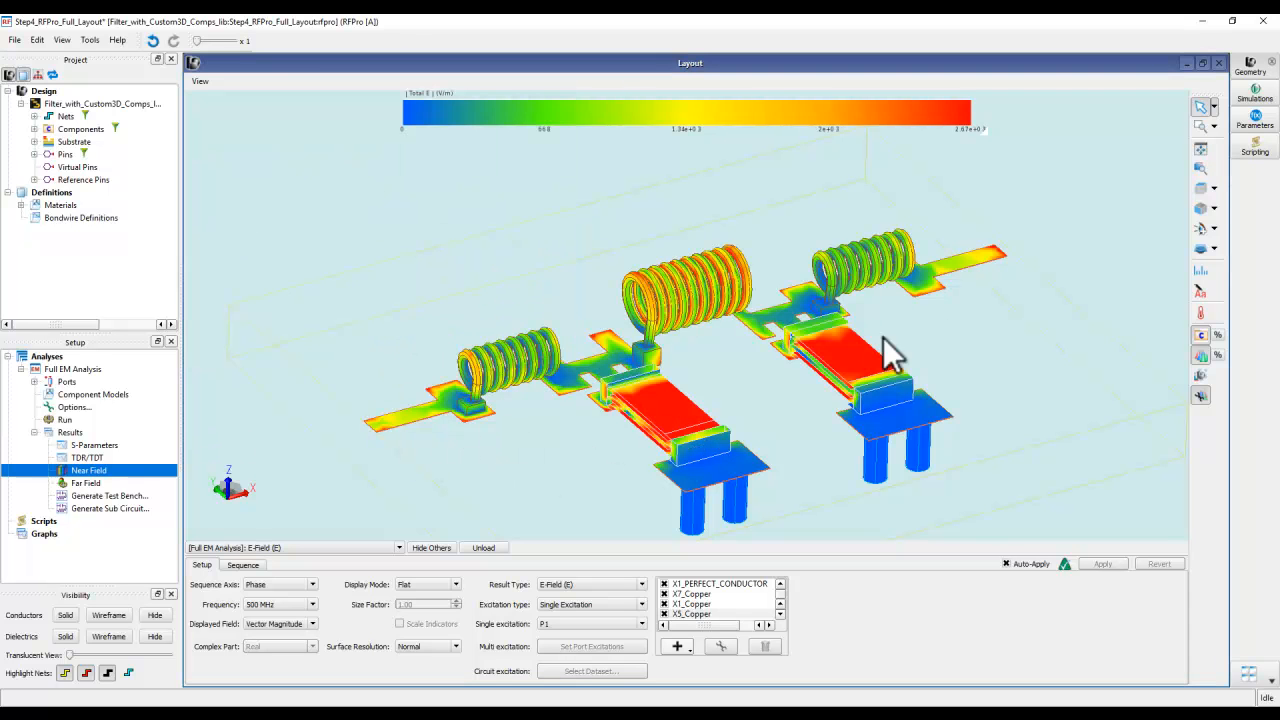
- Switch the near-field result type to Surface Current Density (Js) for the whole filter
middle_click_drag(783, 404, 771, 375)
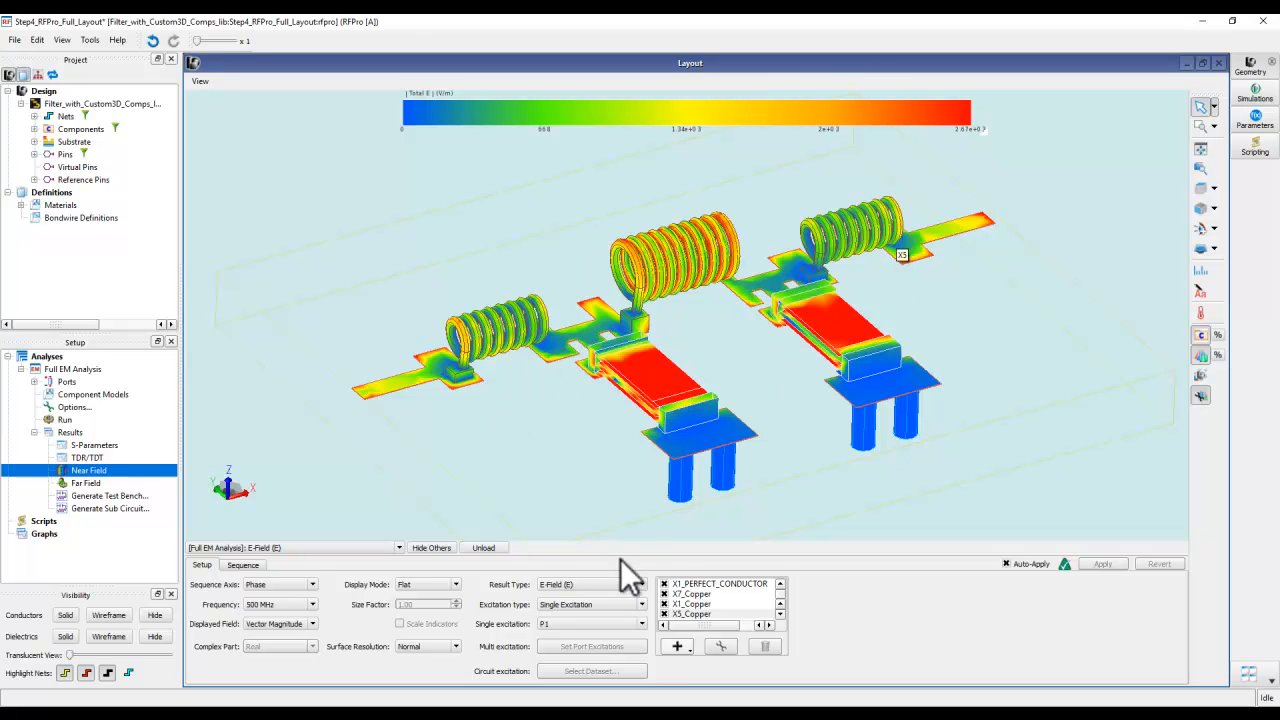
left_click(594, 584)
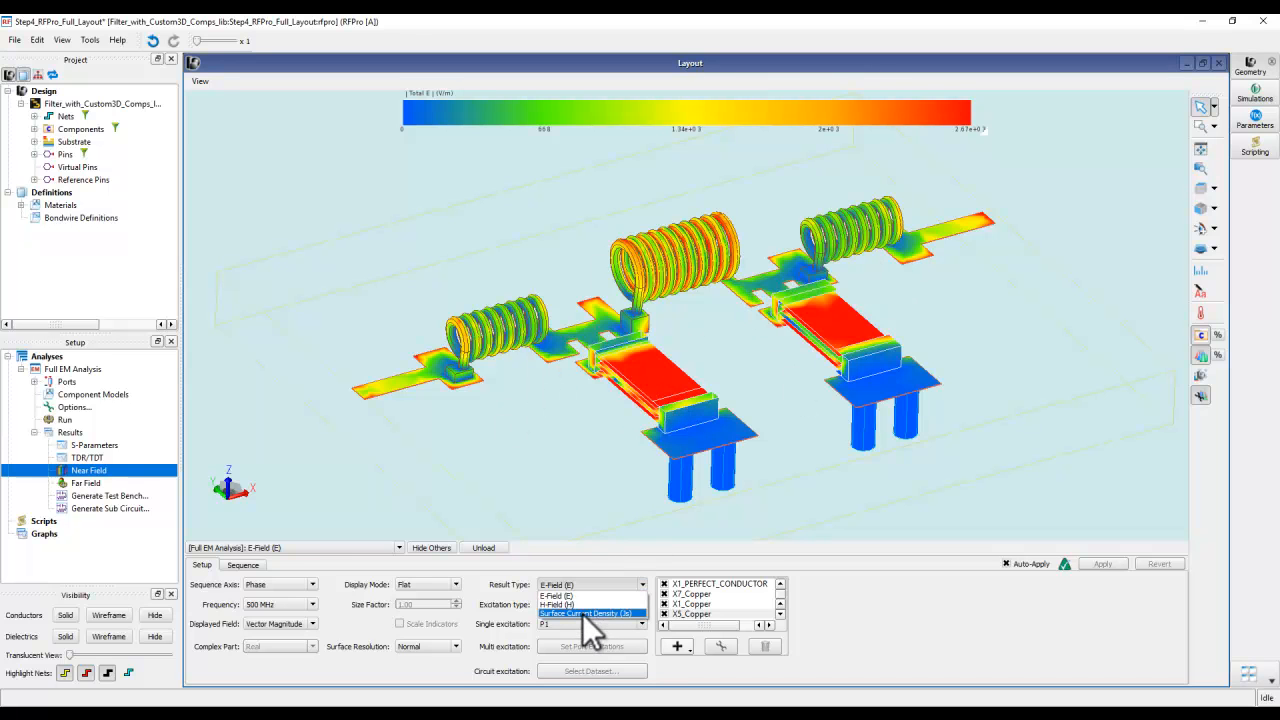
left_click(586, 613)
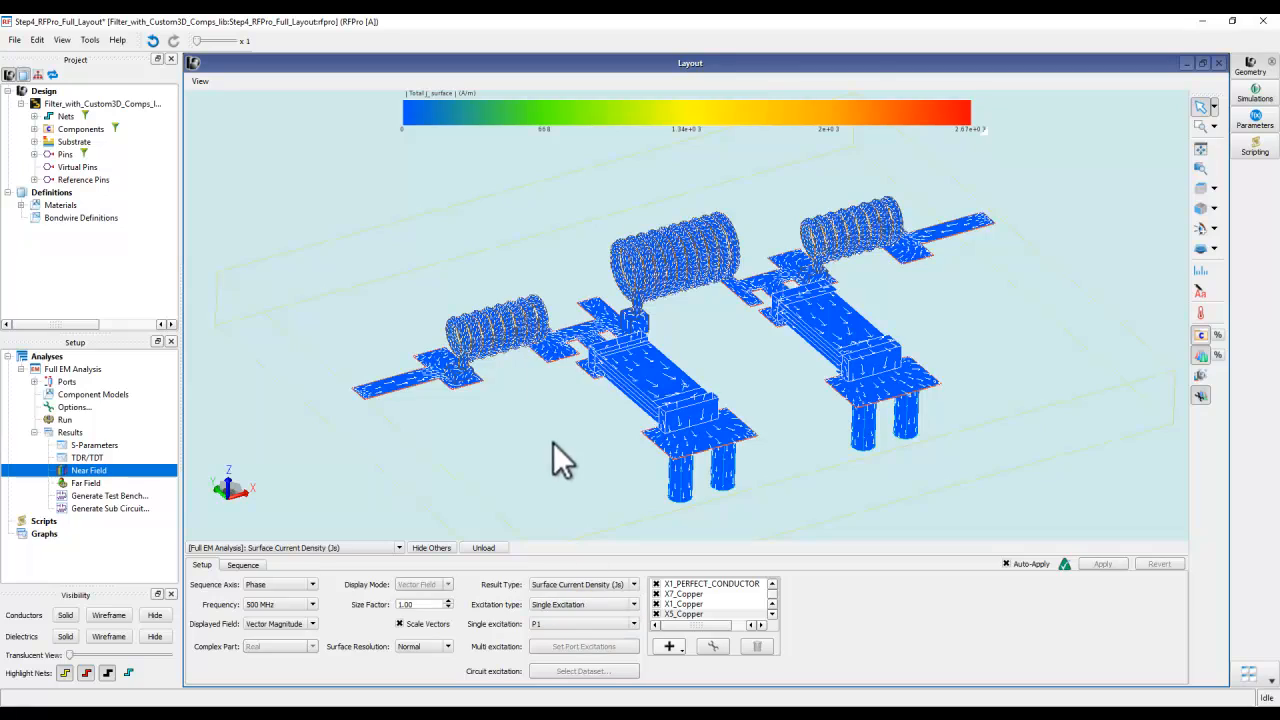
- Set the surface resolution of the surface current density plot to Extra Fine and inspect the vectors on the coils and capacitors
scroll(494, 352, "up", 8)
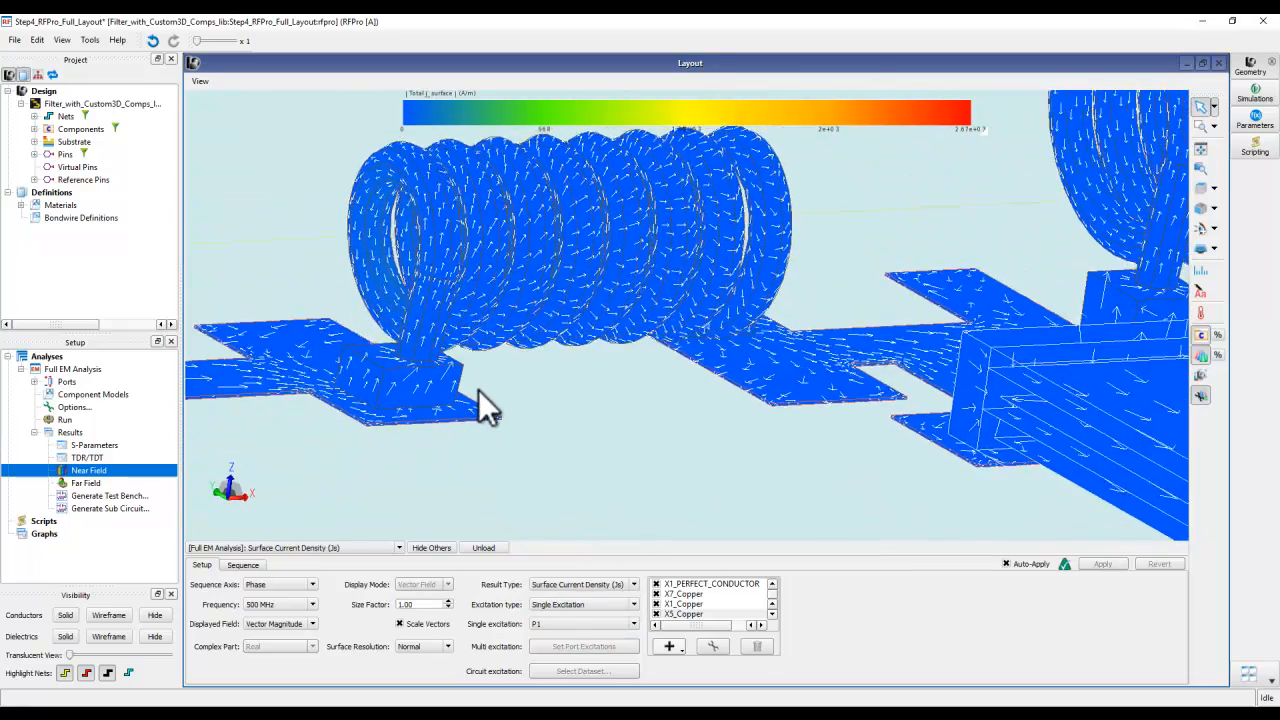
middle_click_drag(480, 379, 432, 325)
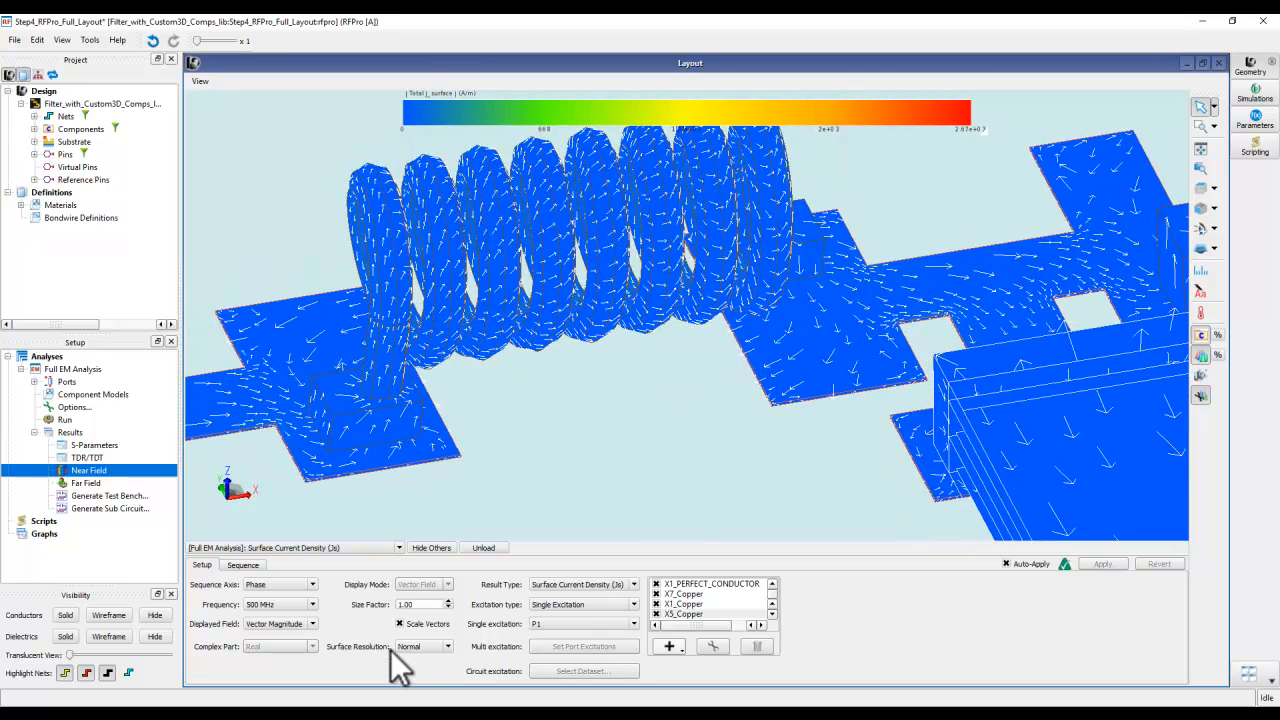
left_click(424, 646)
left_click(420, 675)
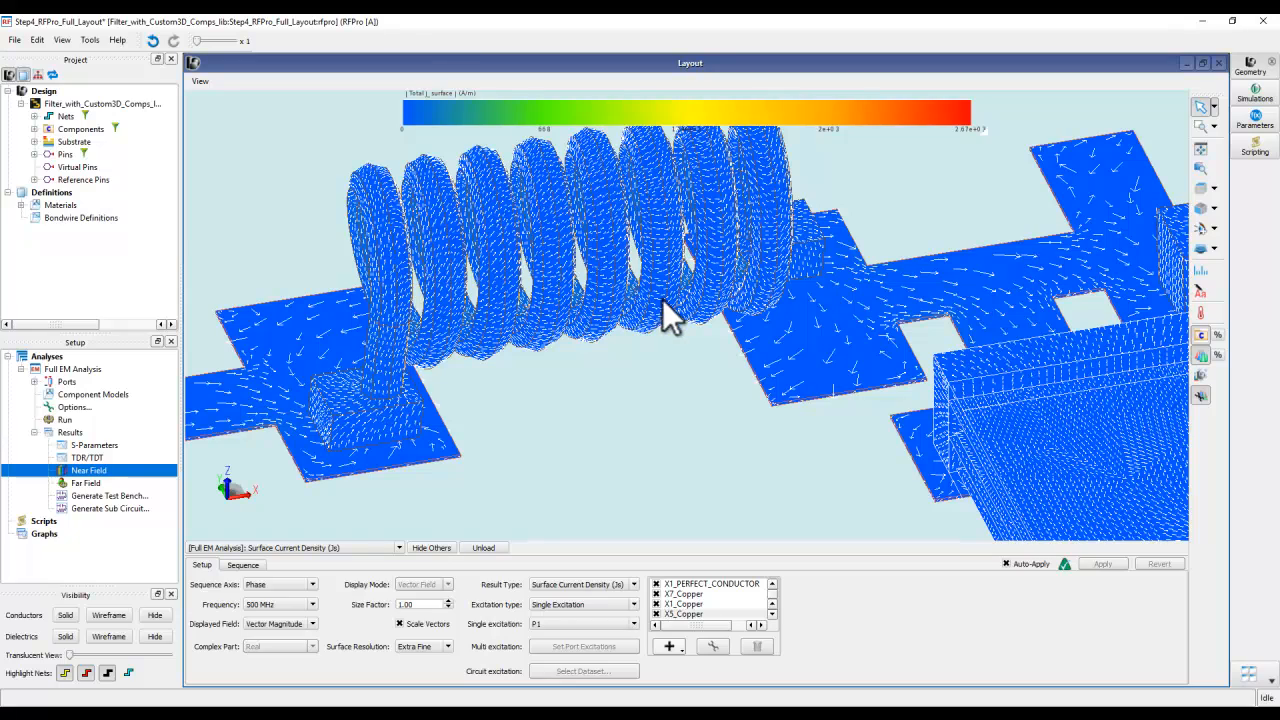
scroll(662, 298, "up", 3)
scroll(664, 297, "down", 7)
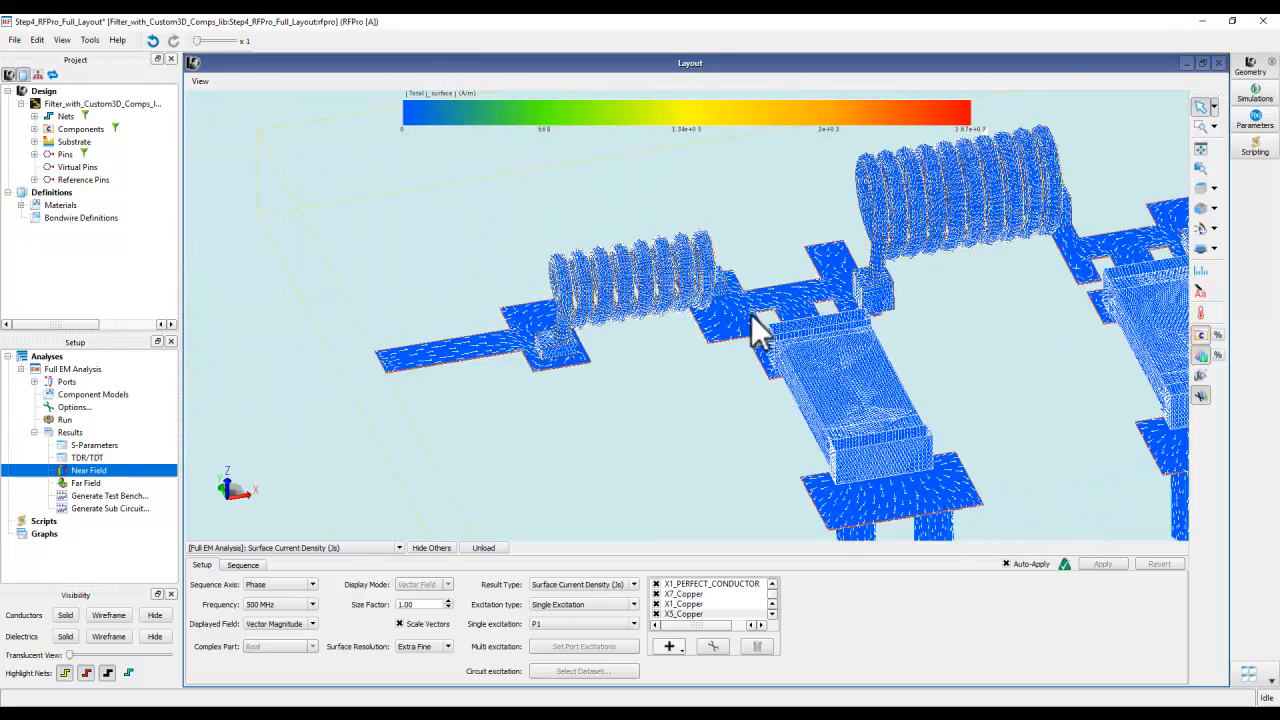
scroll(591, 332, "down", 3)
scroll(480, 425, "down", 2)
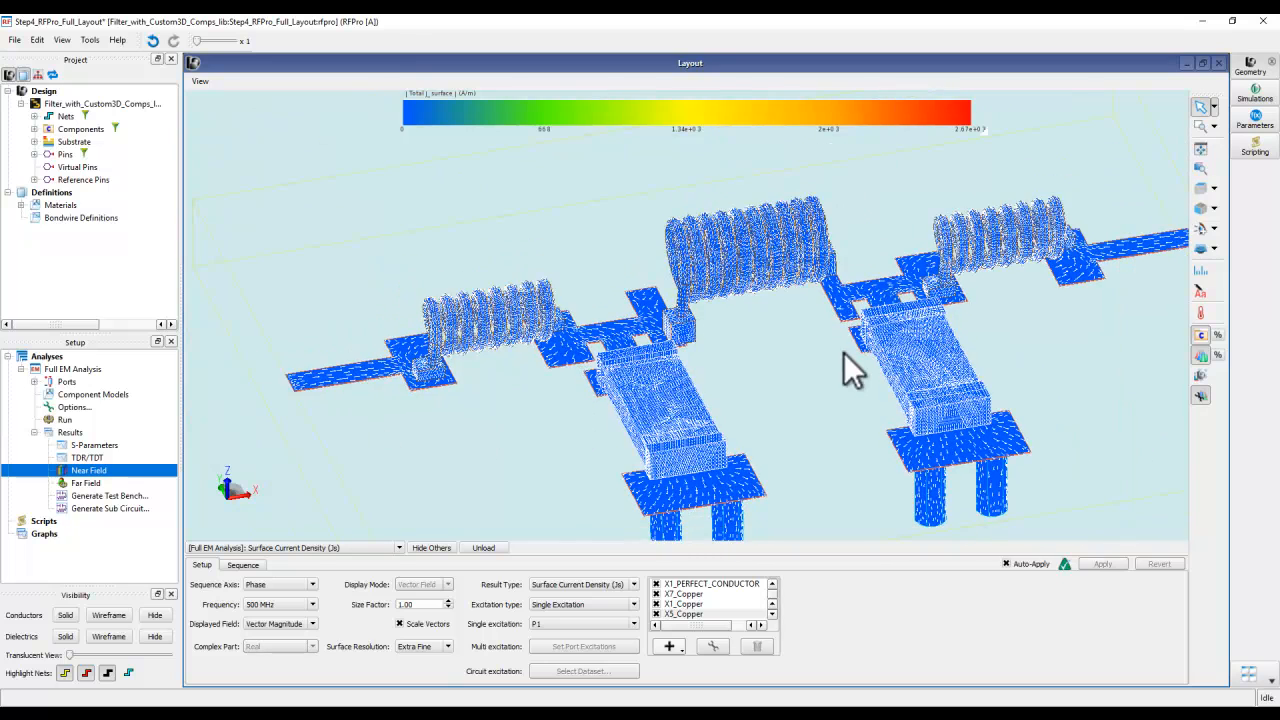
middle_click_drag(844, 352, 793, 322)
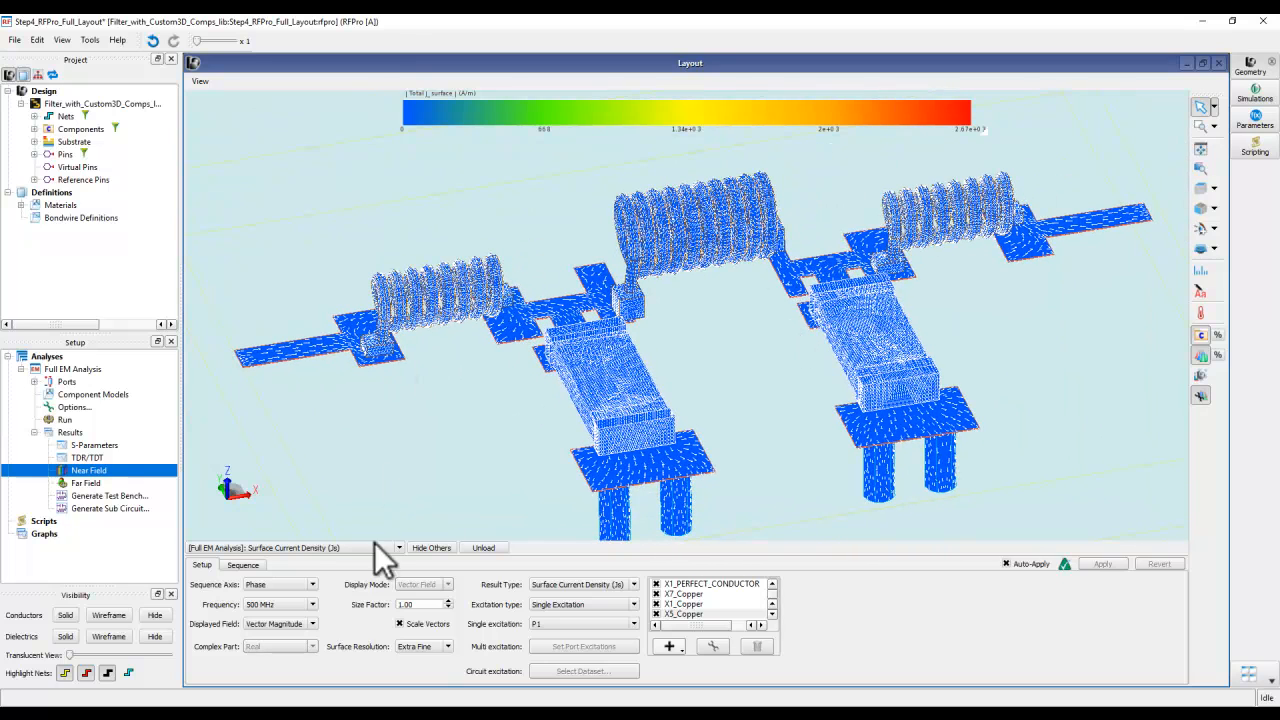
- Play the phase sequence of the surface current density, inspect the capacitor and the whole filter during the animation, and pause it
left_click(241, 565)
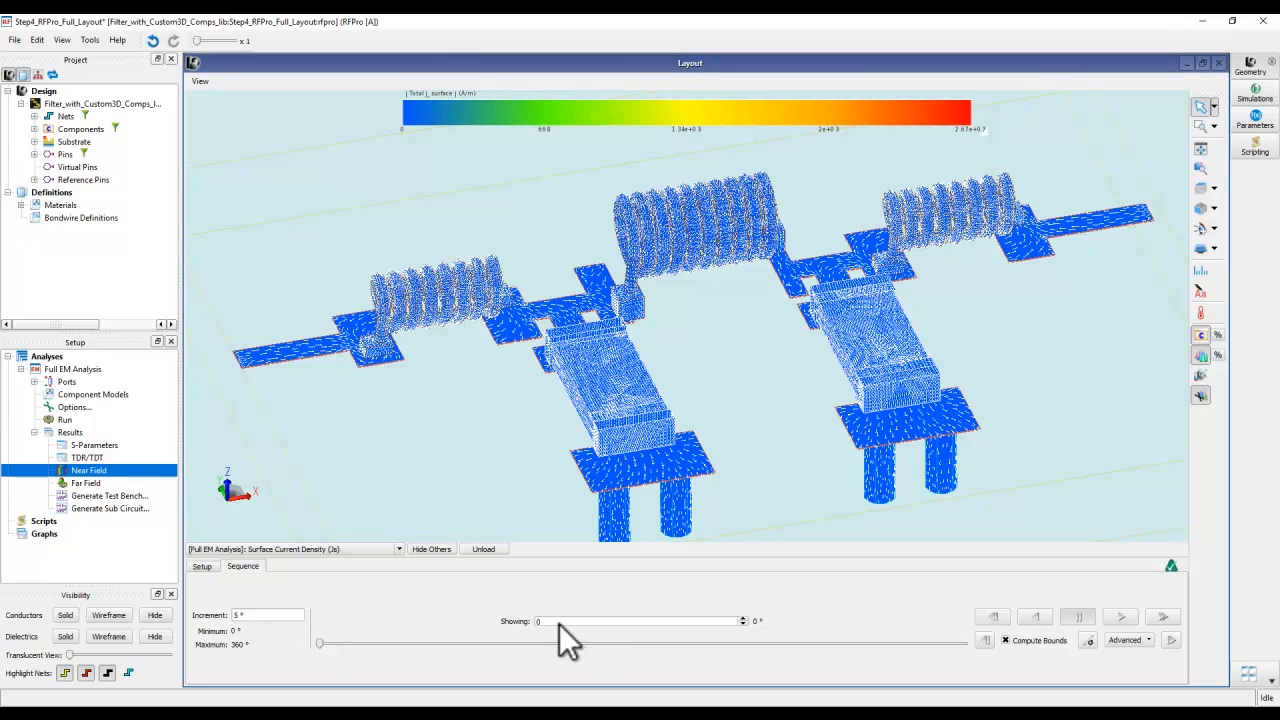
left_click(1117, 615)
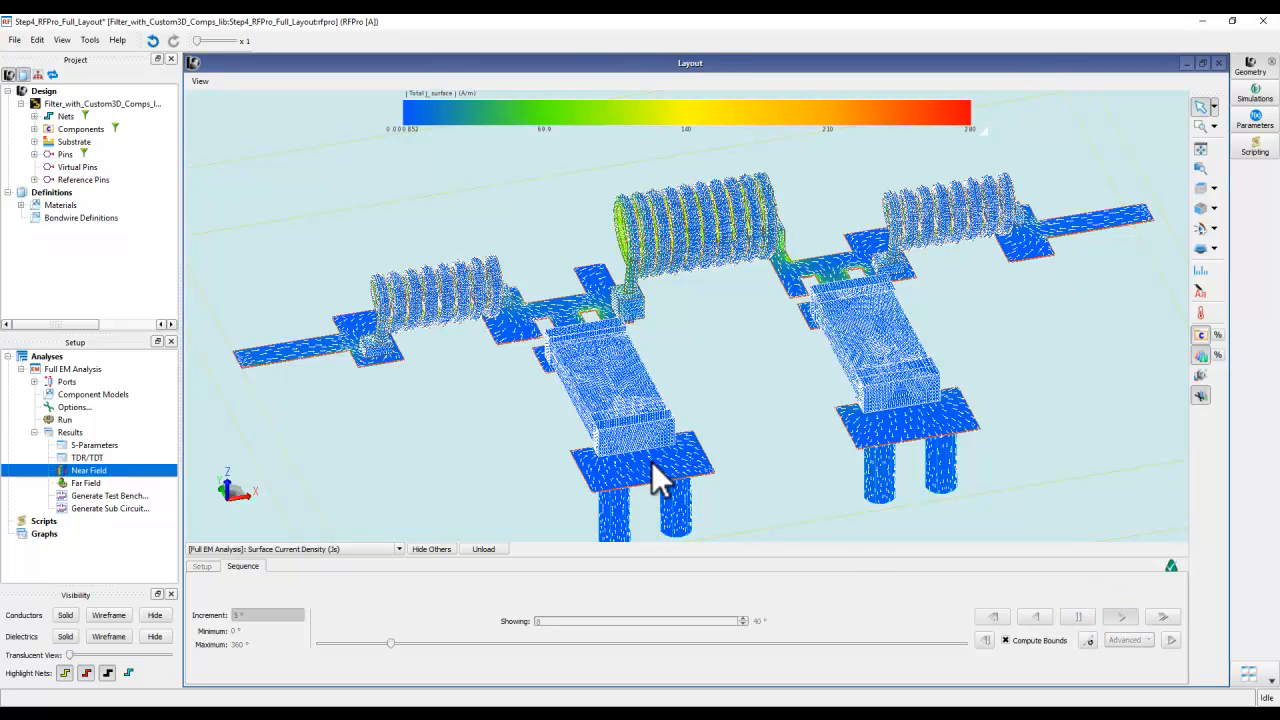
scroll(620, 428, "up", 5)
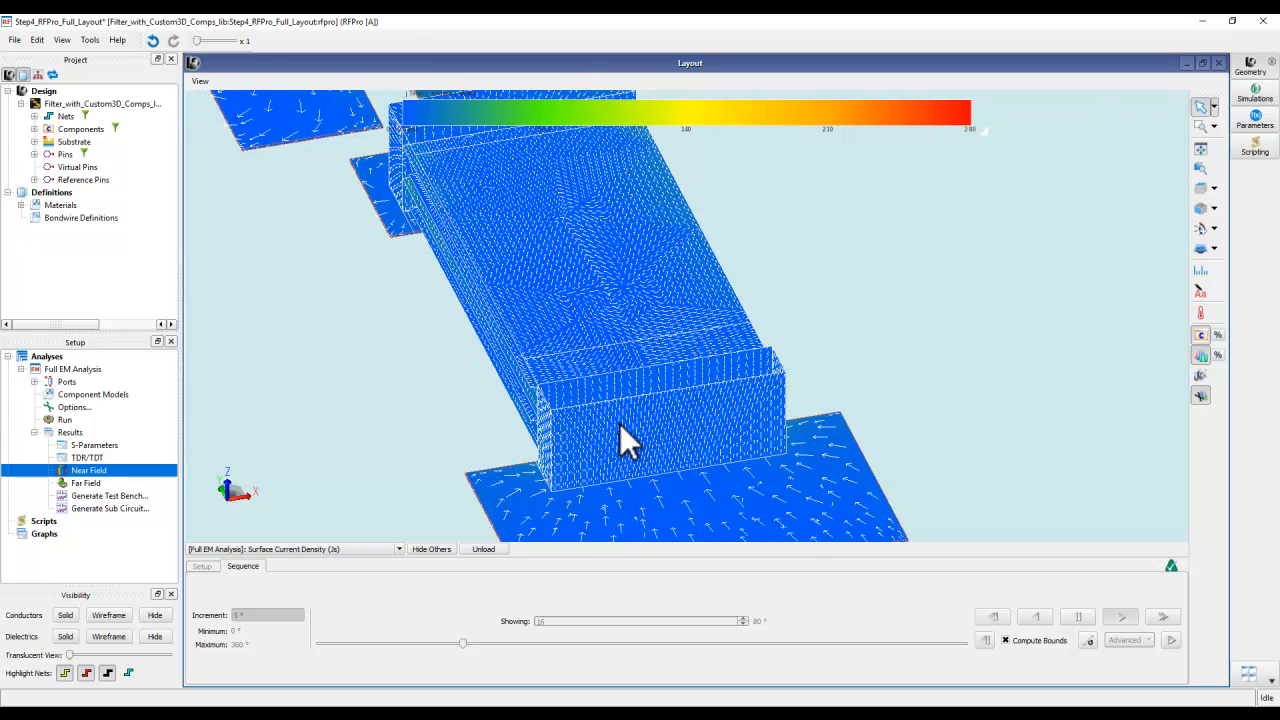
scroll(620, 424, "up", 1)
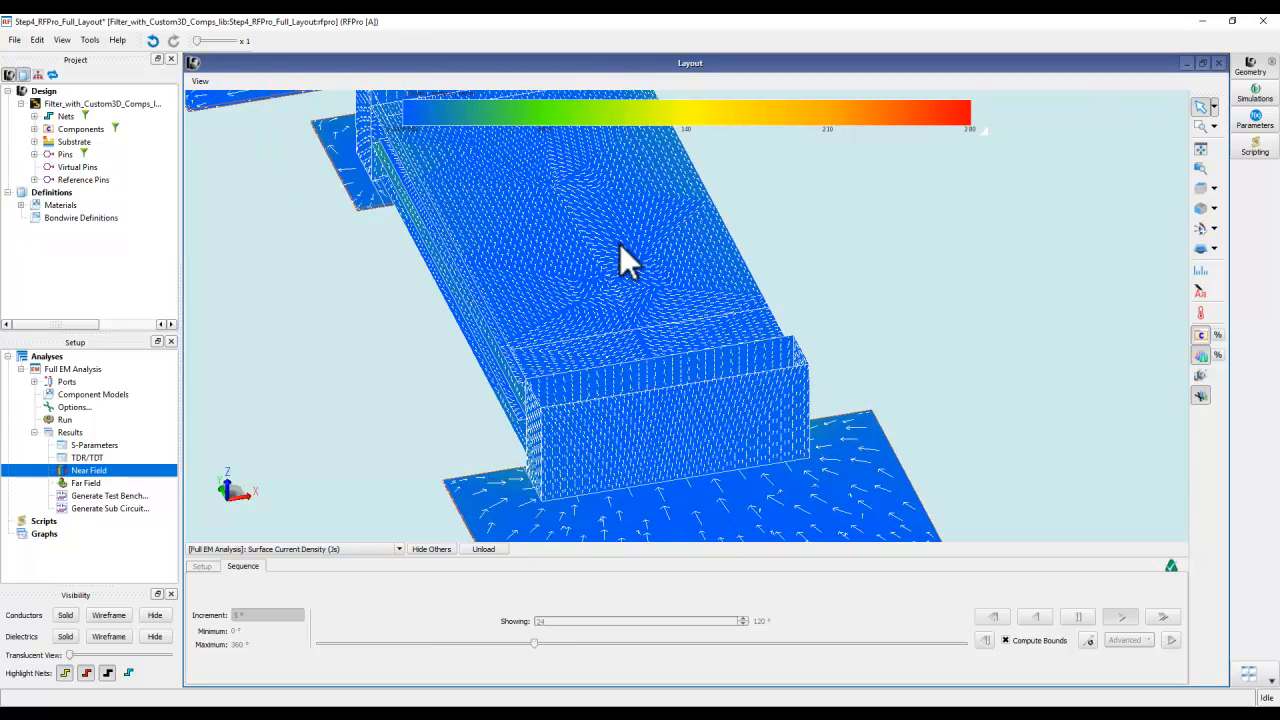
scroll(647, 263, "down", 3)
scroll(750, 273, "down", 1)
middle_click_drag(764, 271, 727, 364)
scroll(753, 345, "down", 1)
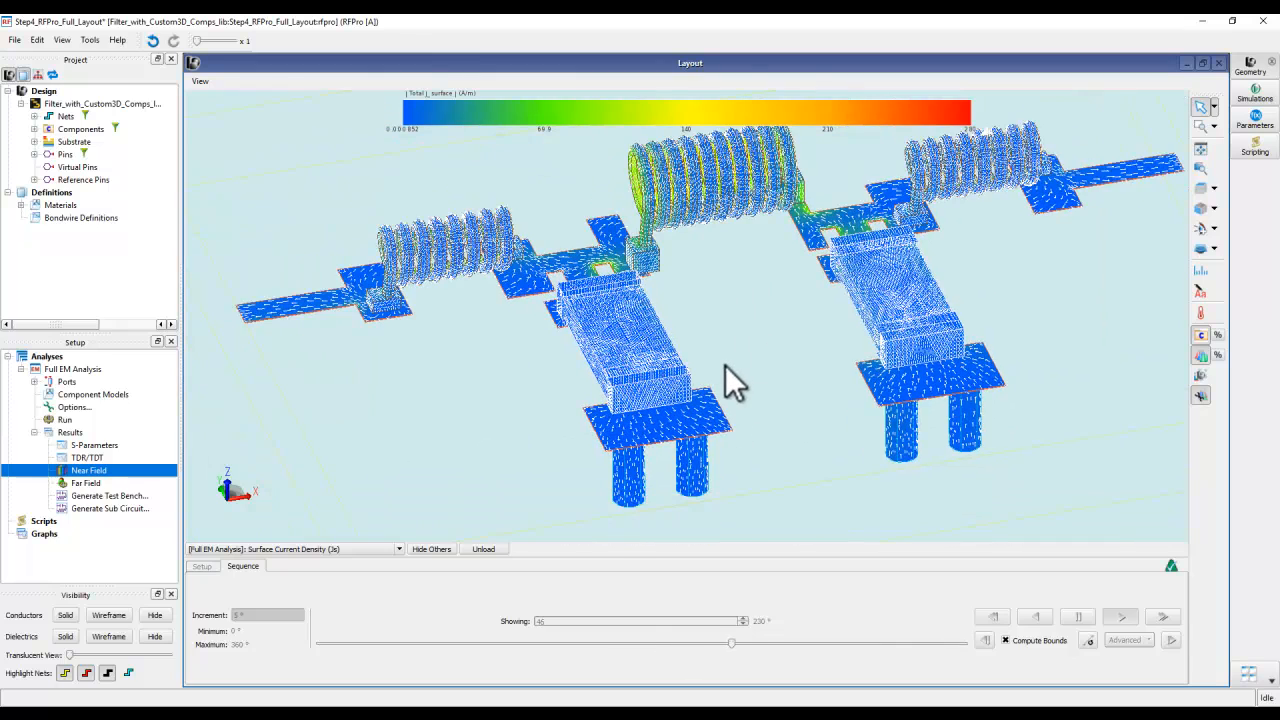
scroll(725, 365, "down", 1)
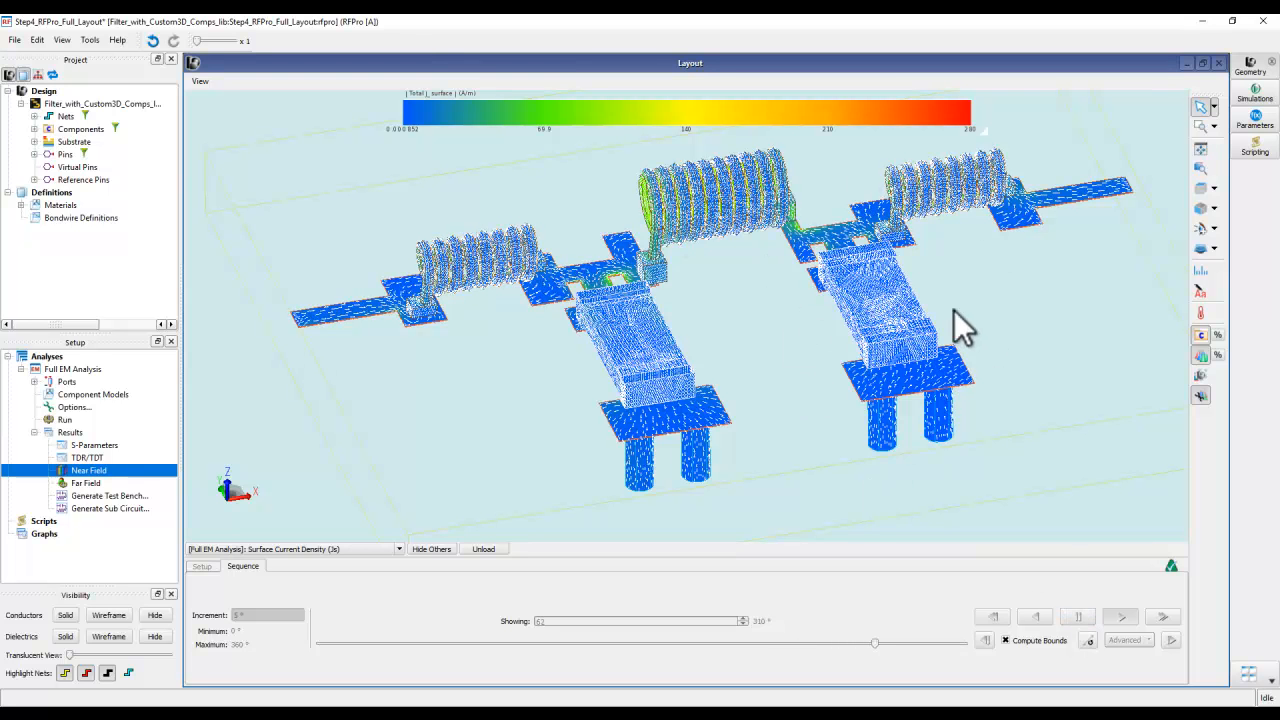
left_click(1076, 620)
- Return to the near-field setup and unload the Surface Current Density (Js) plot from the filter layout
left_click(202, 566)
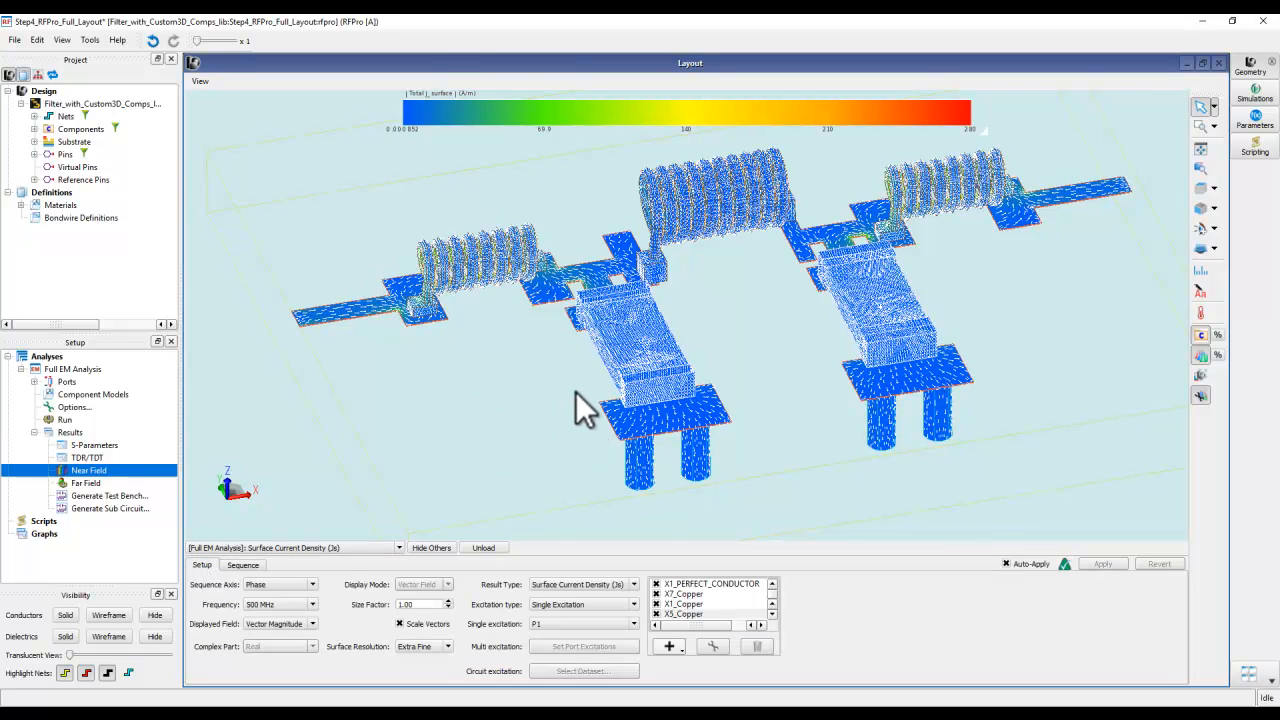
left_click(484, 548)
scroll(620, 442, "down", 5)
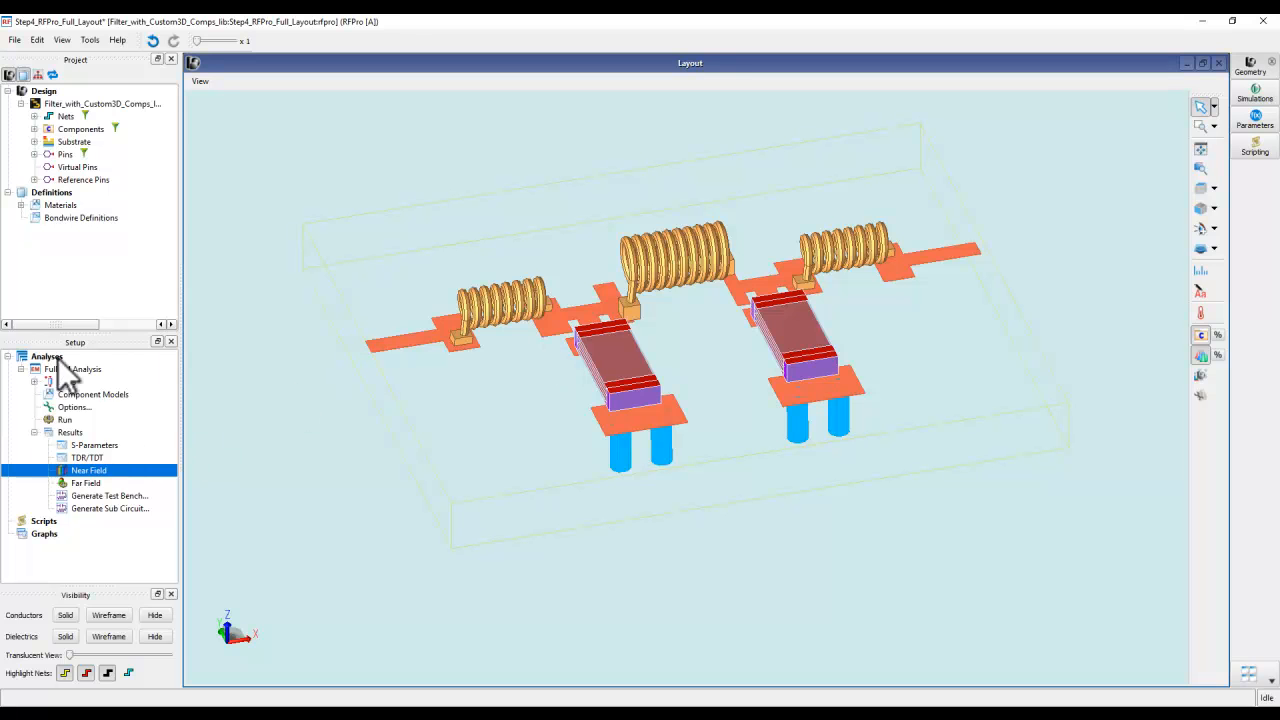
- Select the Generate Test Bench result, switch to Advanced Design System and open the schematic of Step5_RFPro_FullEM_Schematic
left_click(109, 498)
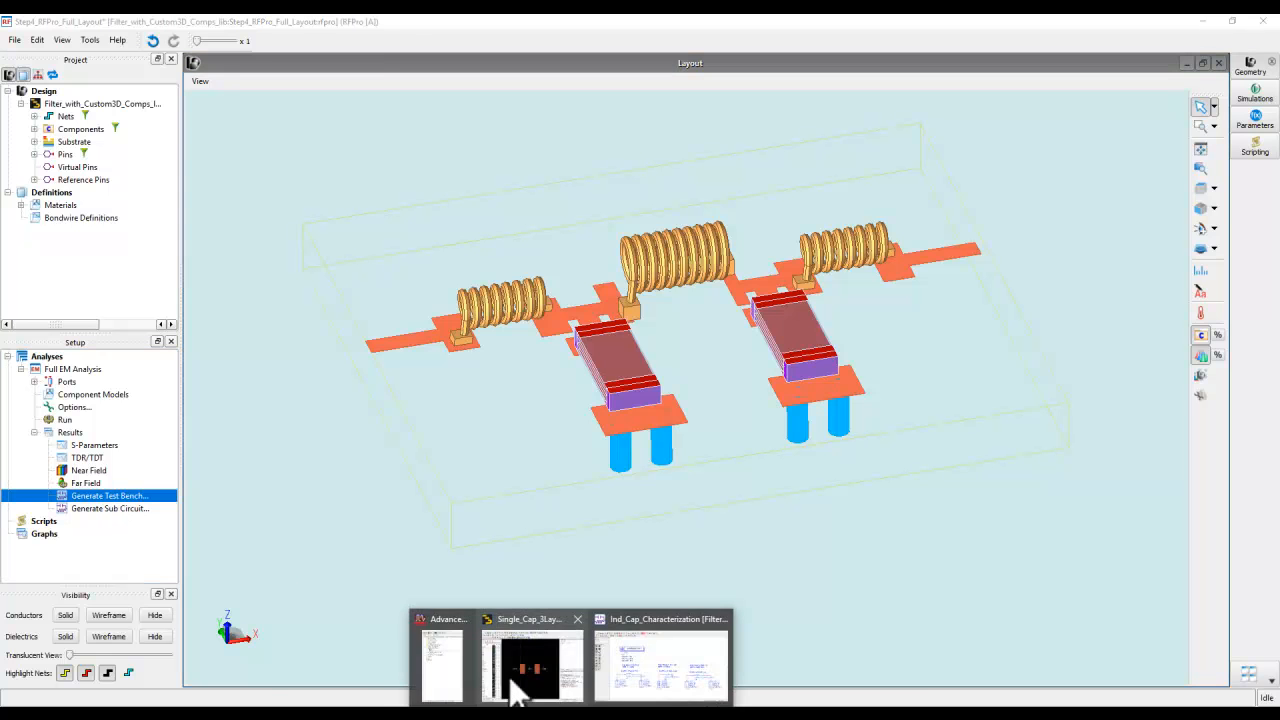
left_click(443, 690)
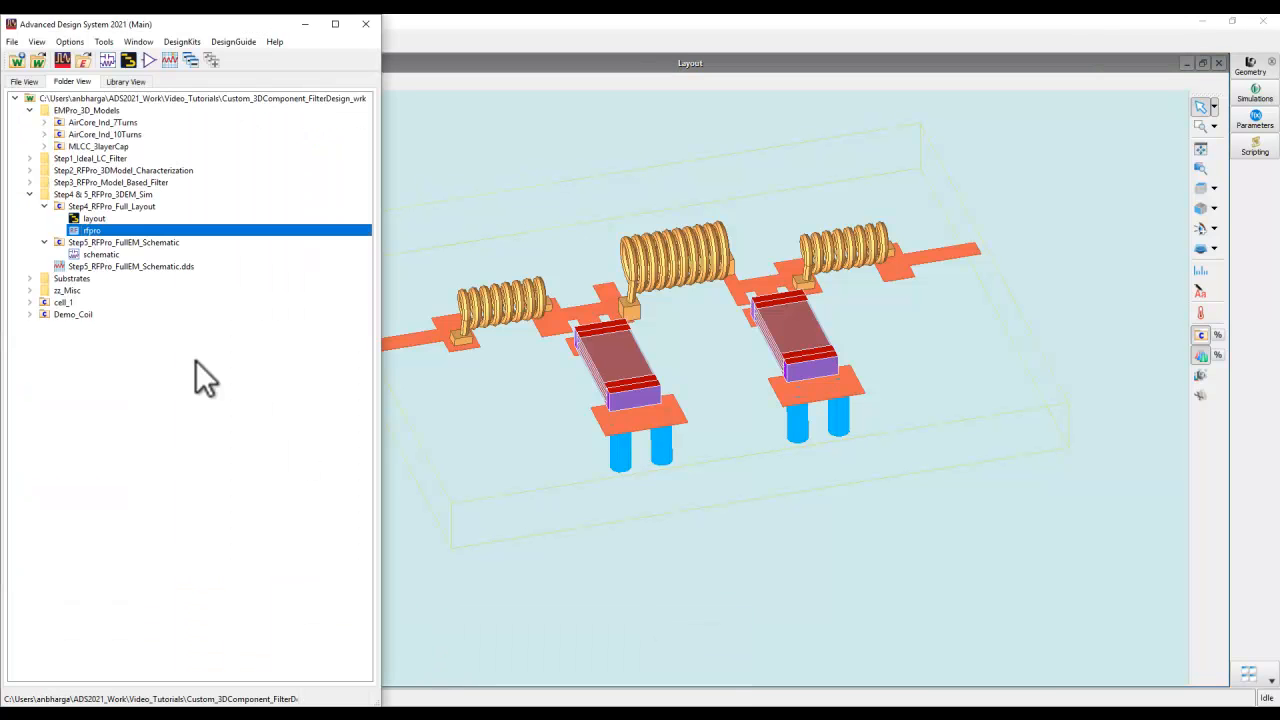
double_click(60, 254)
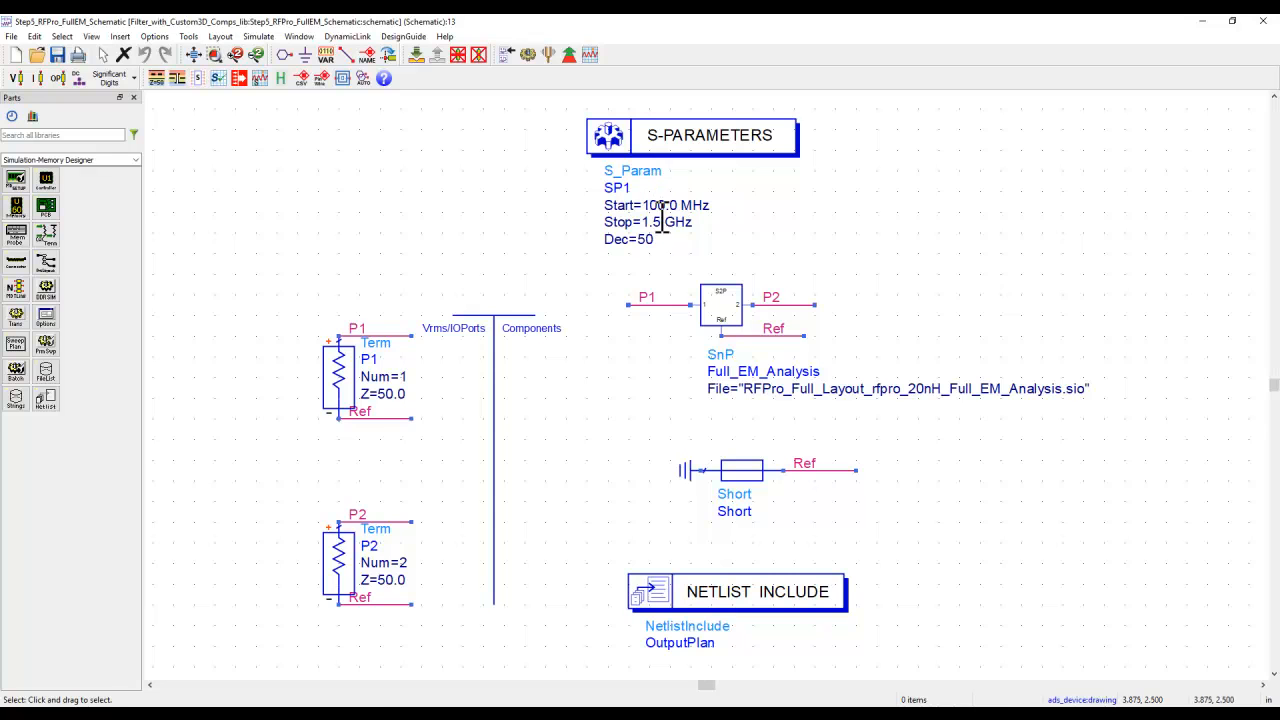
- Check the Full_EM_Analysis SnP block, simulate the schematic, and compare its S(2,1) and S(1,1) curves with the ideal and model-based filters
left_click(731, 314)
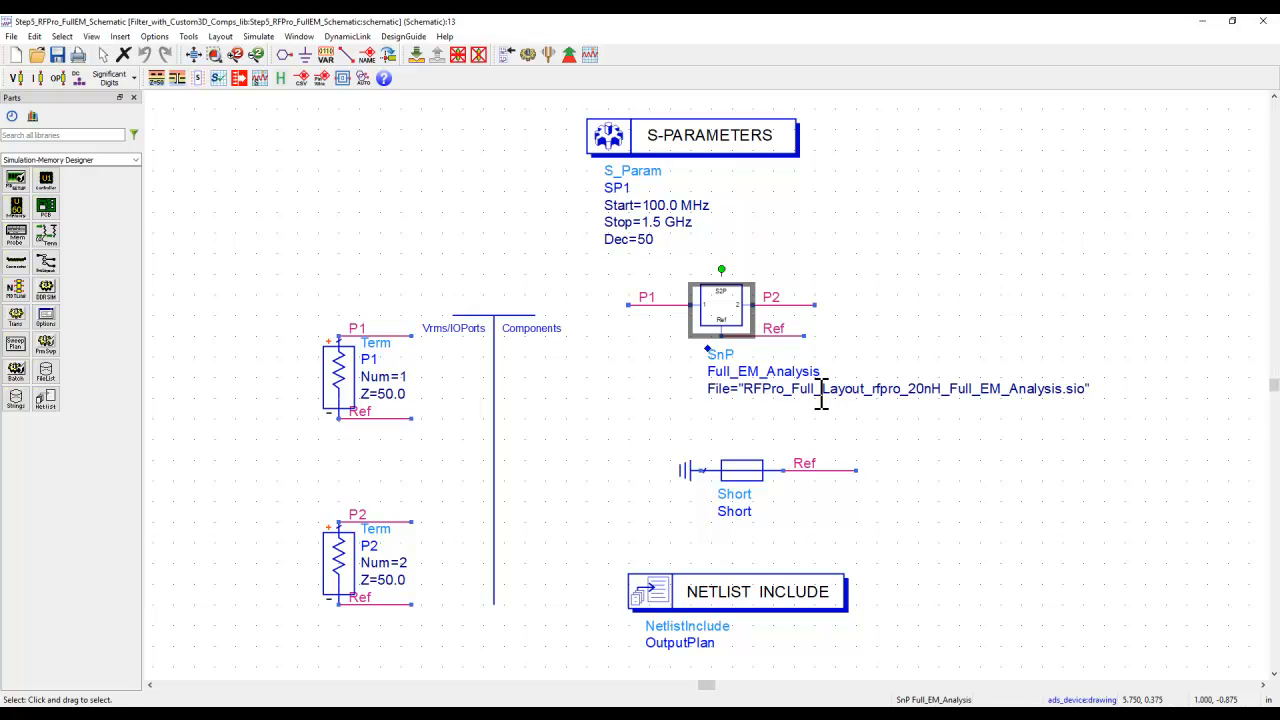
left_click(526, 60)
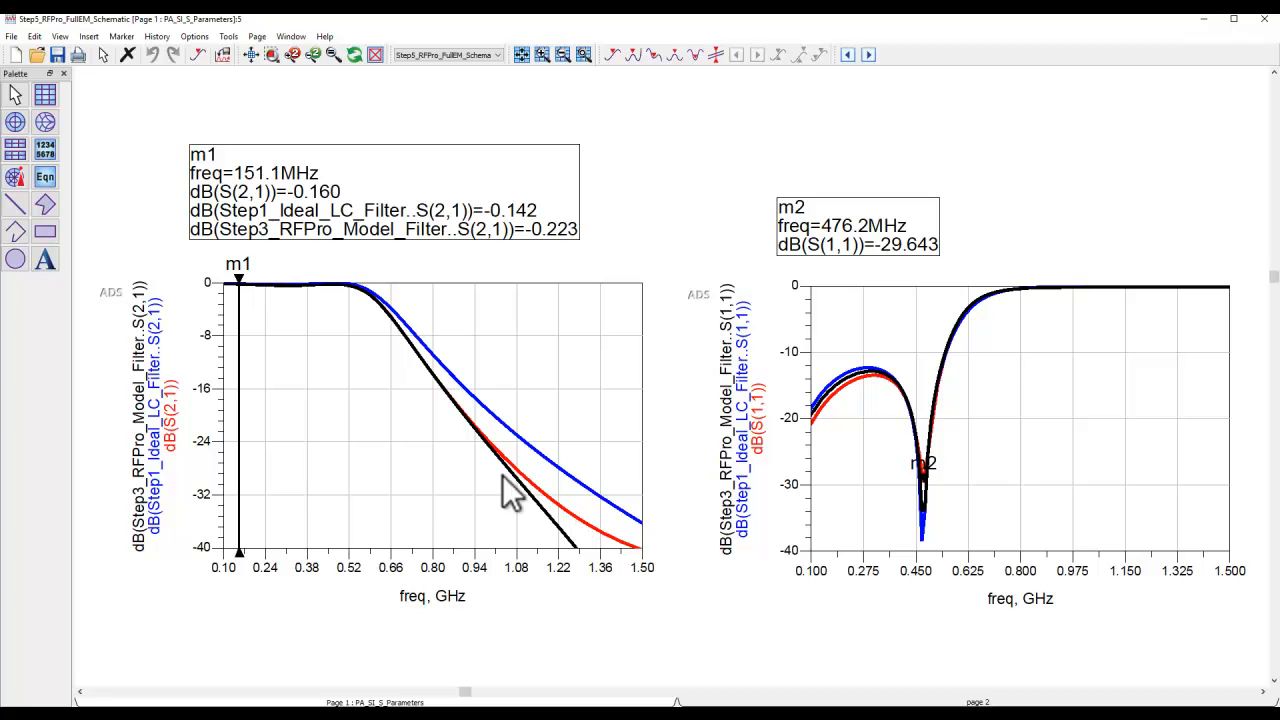
mouse_move(574, 525)
- Open the layout of Step4_RFPro_Full_Layout from the workspace, maximize its window and clear the boundary rectangle's selection
mouse_move(580, 714)
left_click(480, 672)
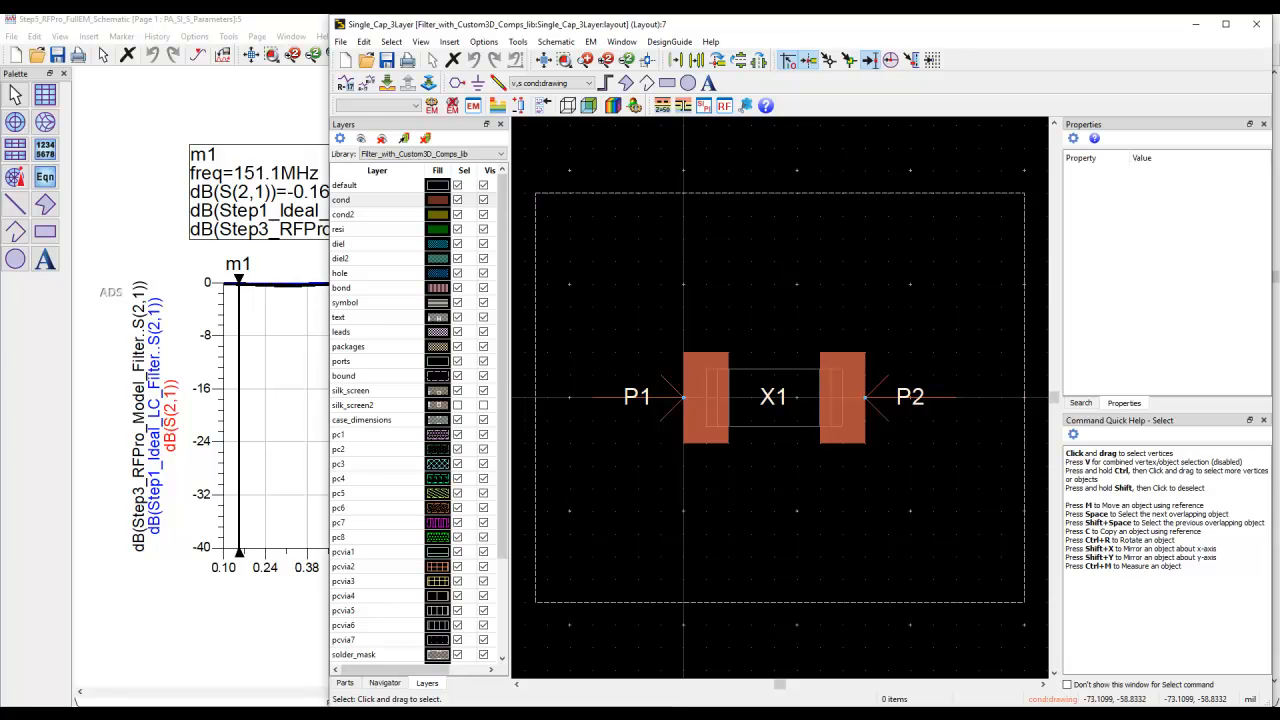
mouse_move(400, 715)
left_click(371, 678)
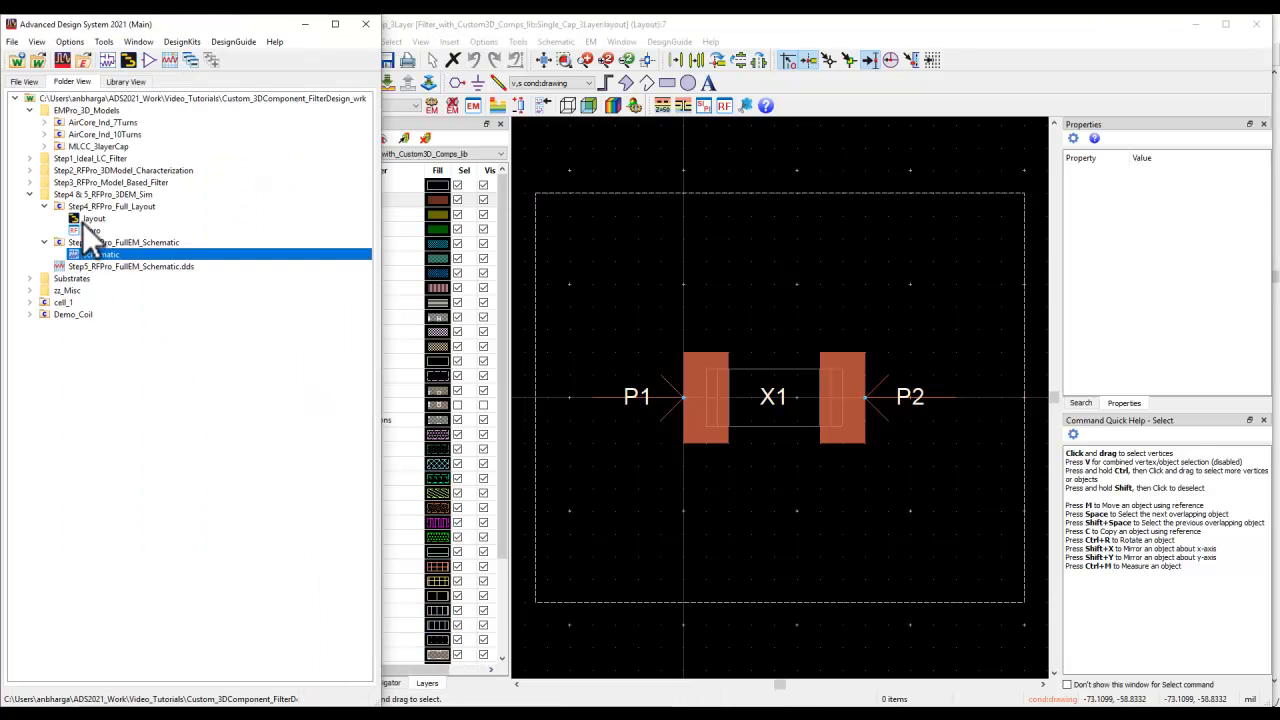
double_click(88, 219)
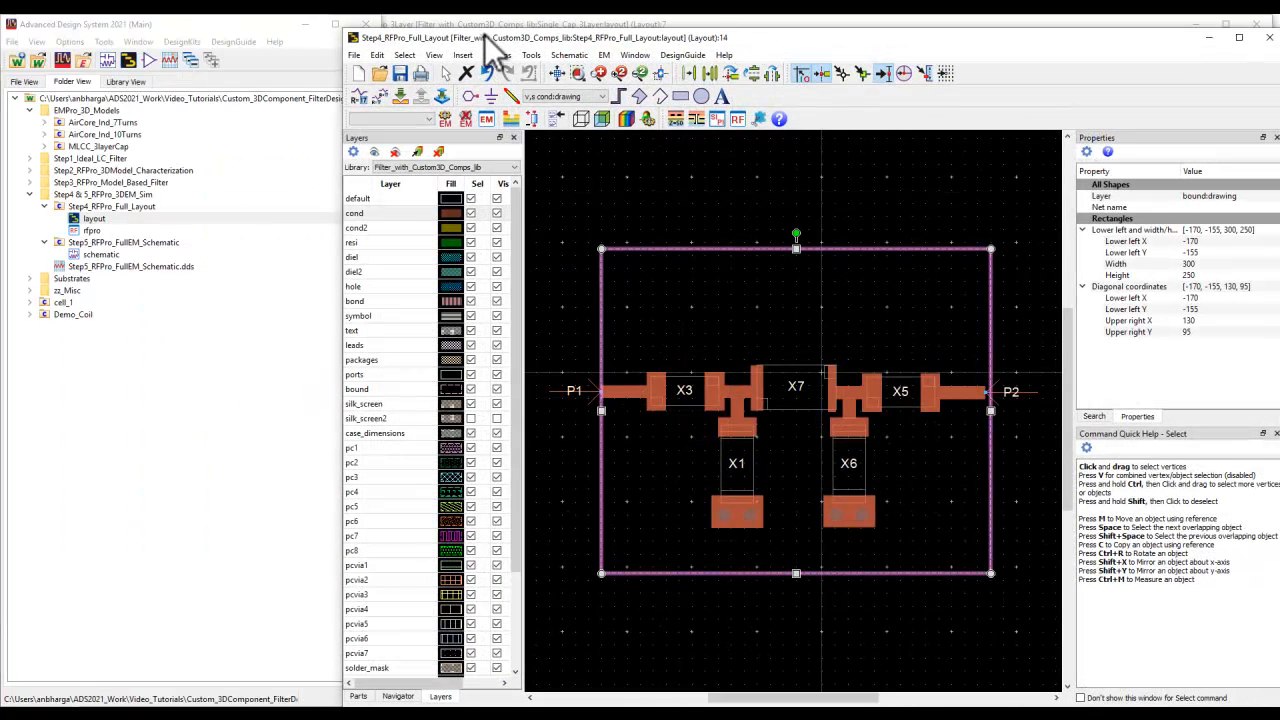
double_click(486, 38)
left_click(757, 480)
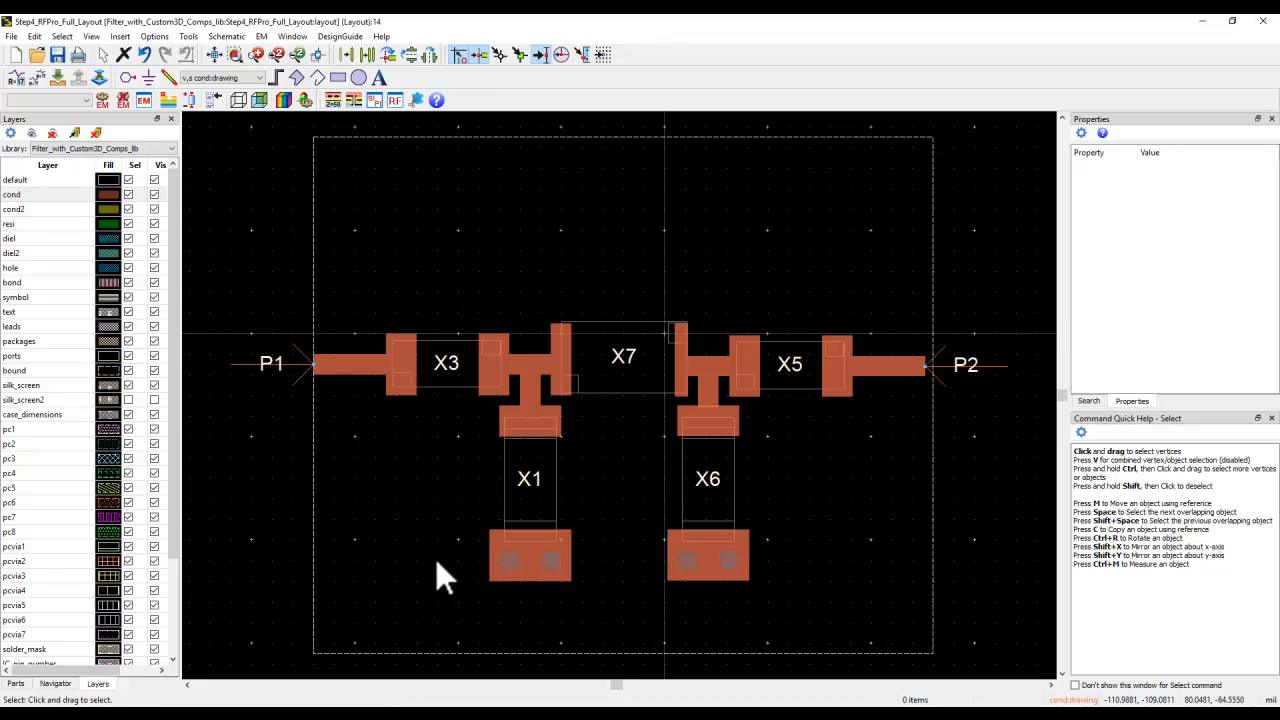
left_click(692, 714)
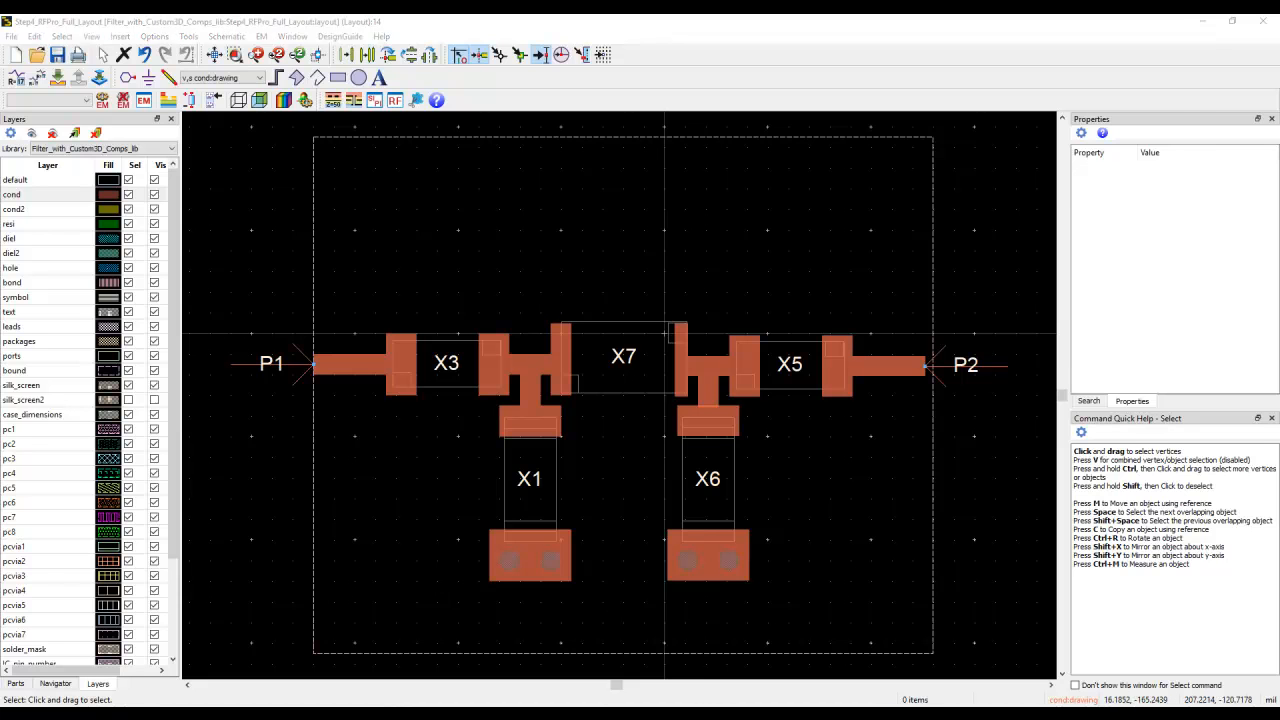